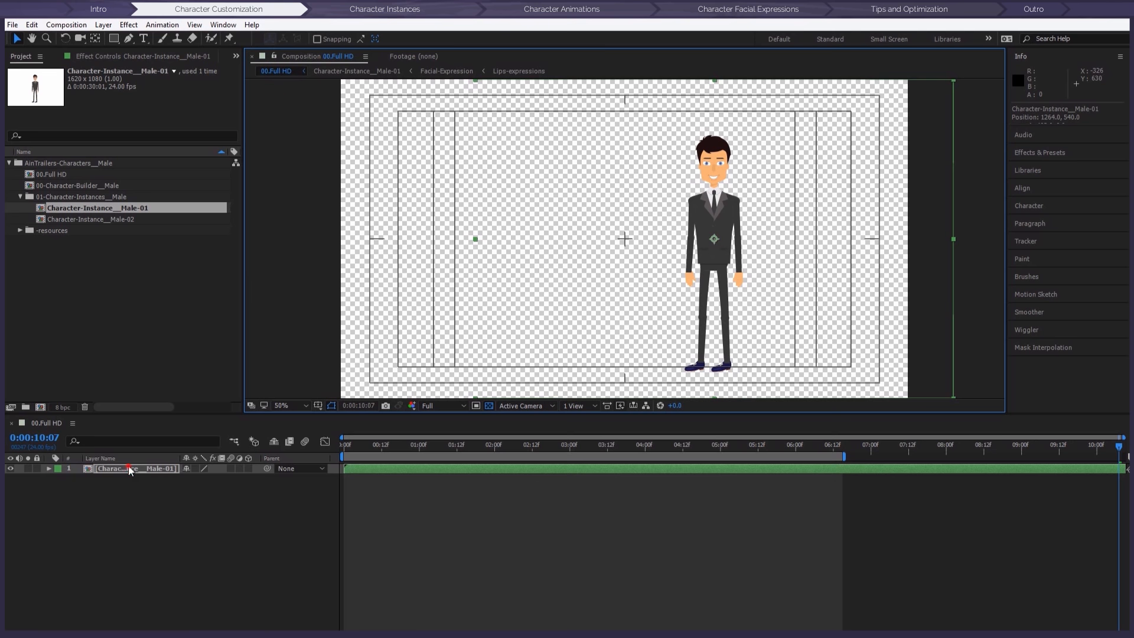
Step: Delete the Character-Instance__Male-01 layer from the 00.Full HD composition and close all open compositions
key("Delete")
left_click(151, 492)
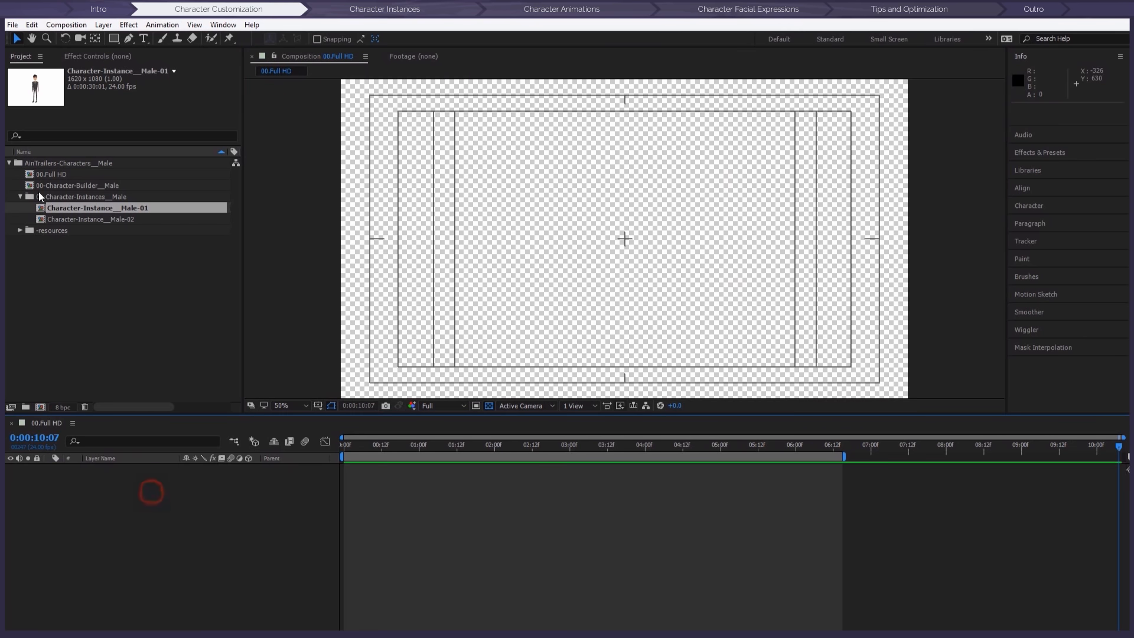
left_click(89, 242)
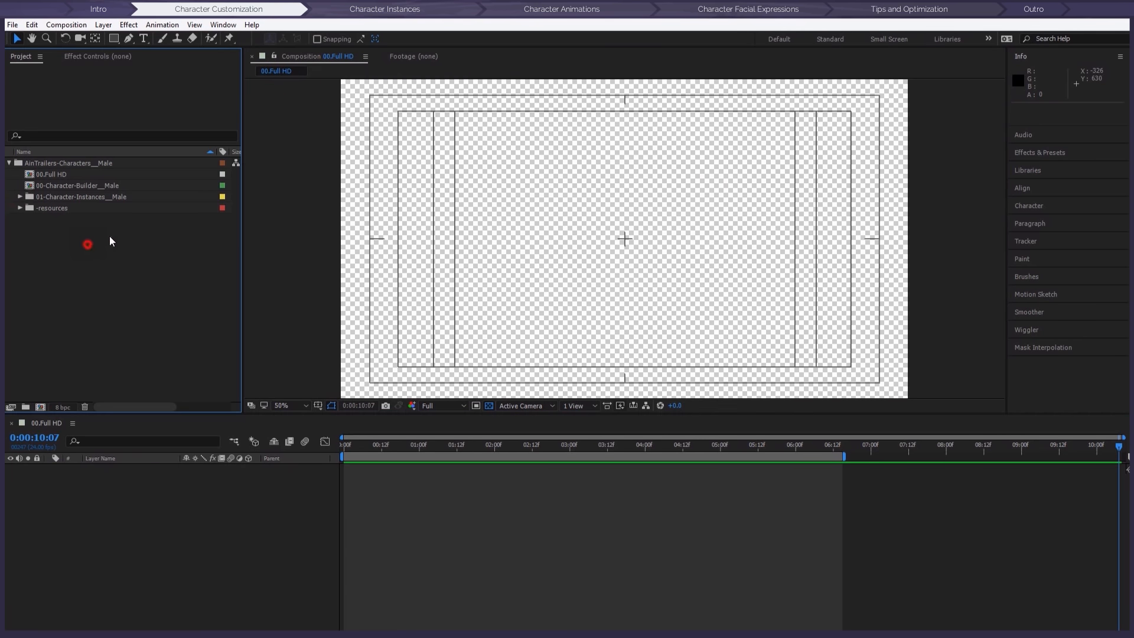
left_click(337, 56)
left_click(345, 121)
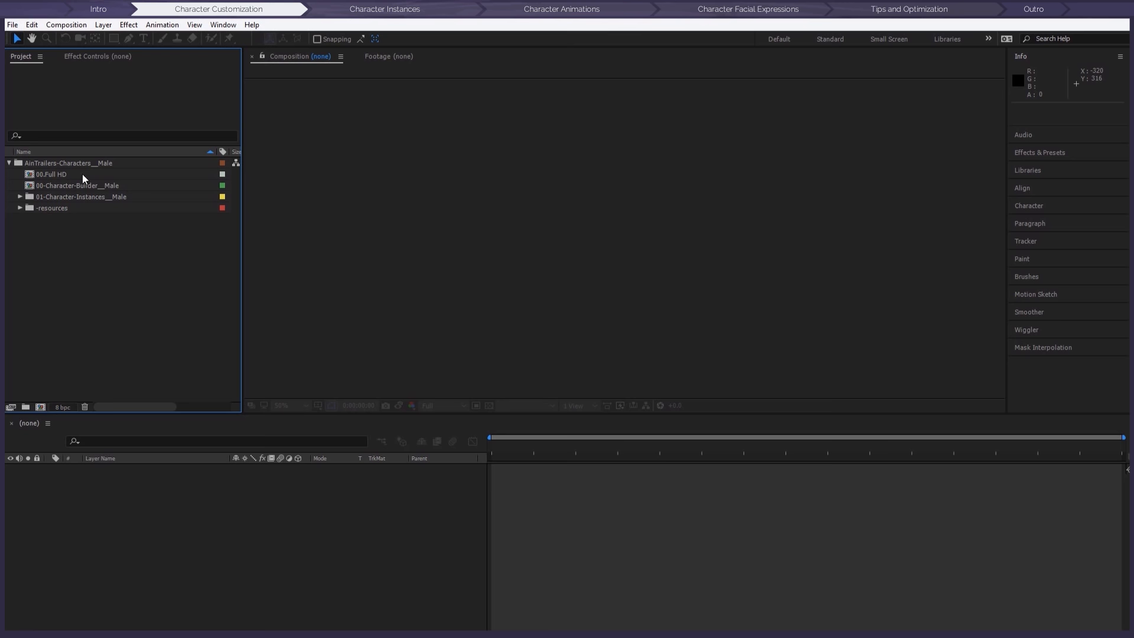
Step: Open the 00-Character-Builder__Male composition and show the effect controls of the AinTrailers_Builder-Control__Male layer
double_click(92, 187)
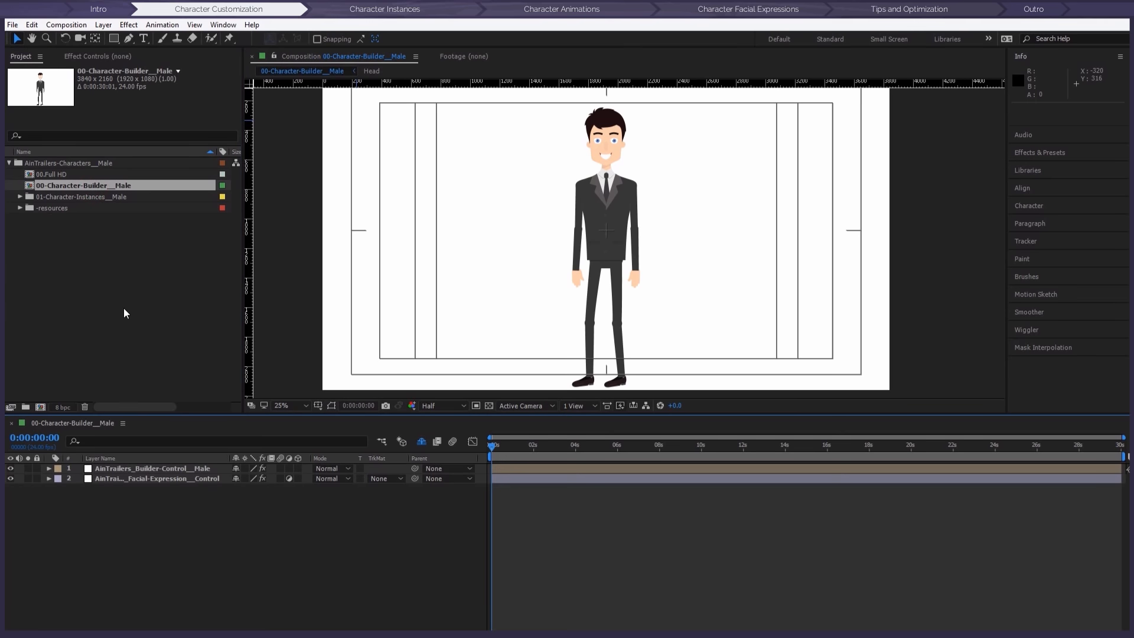
left_click(126, 469)
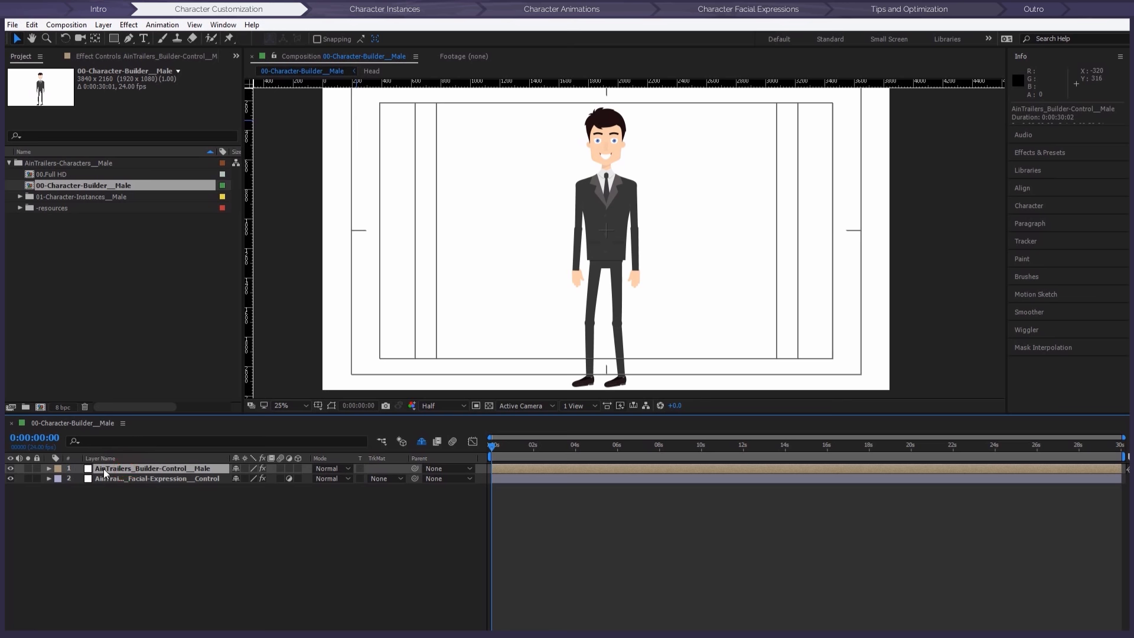
left_click(159, 57)
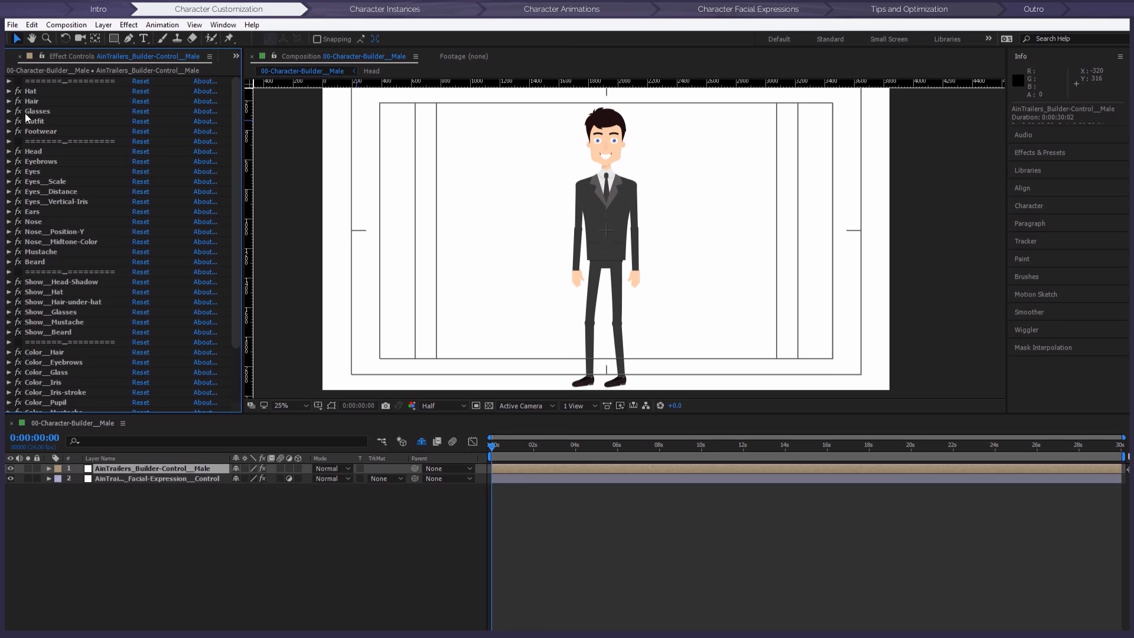
scroll(54, 223, "down", 3)
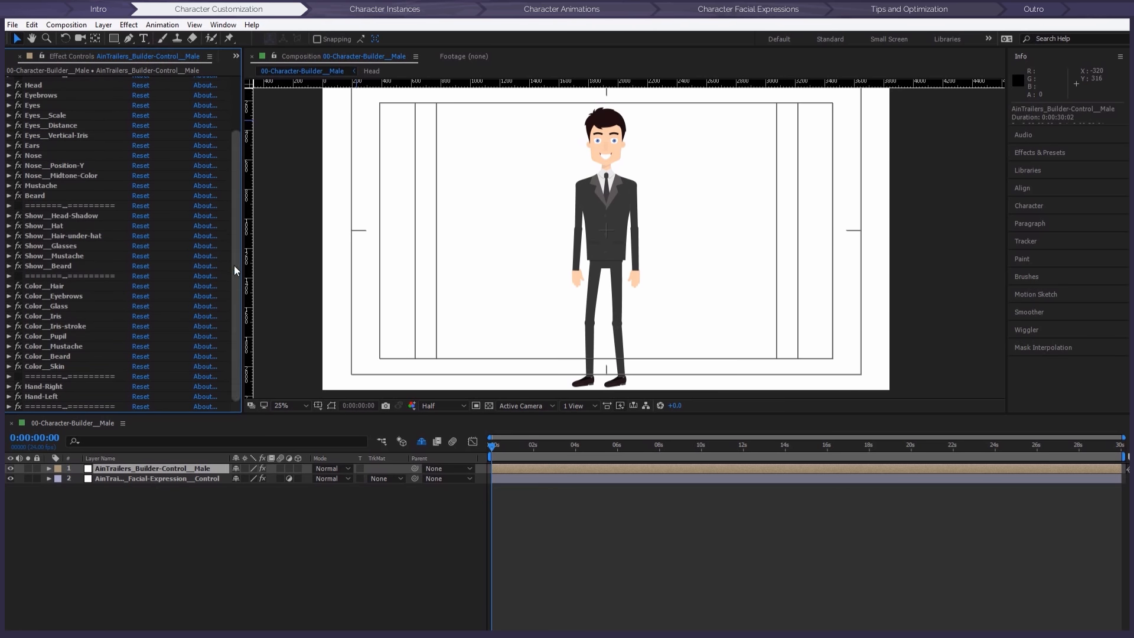
left_click_drag(234, 265, 234, 210)
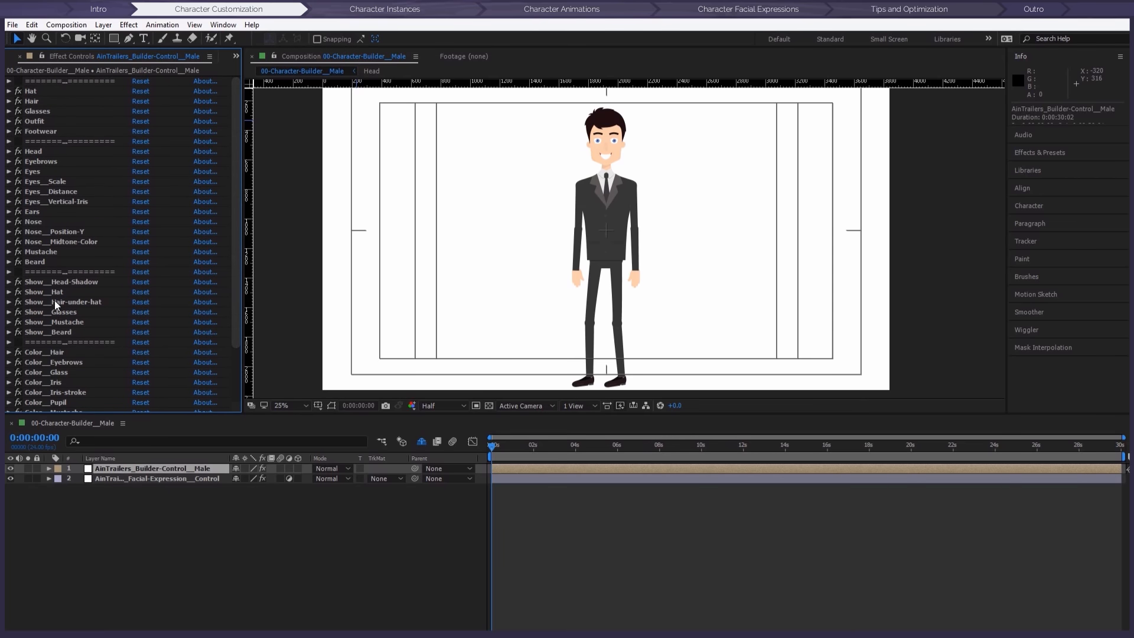
left_click_drag(236, 290, 239, 342)
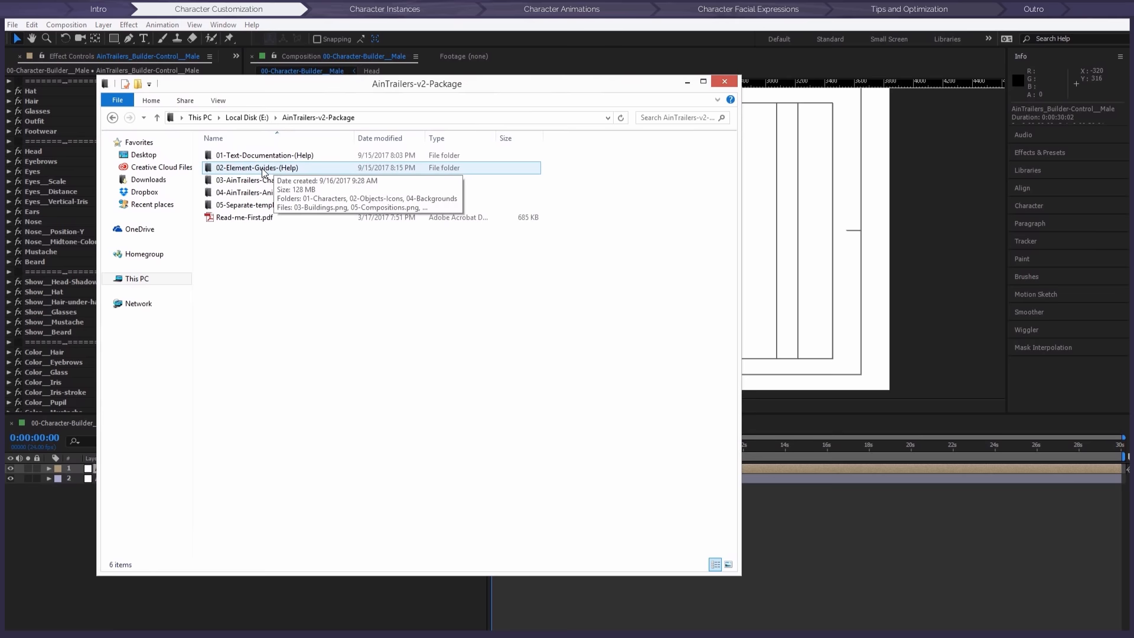
Step: In File Explorer, open 01-Male__components-list.png from the 01-Characters folder inside 02-Element-Guides-(Help)
left_click(236, 169)
double_click(278, 169)
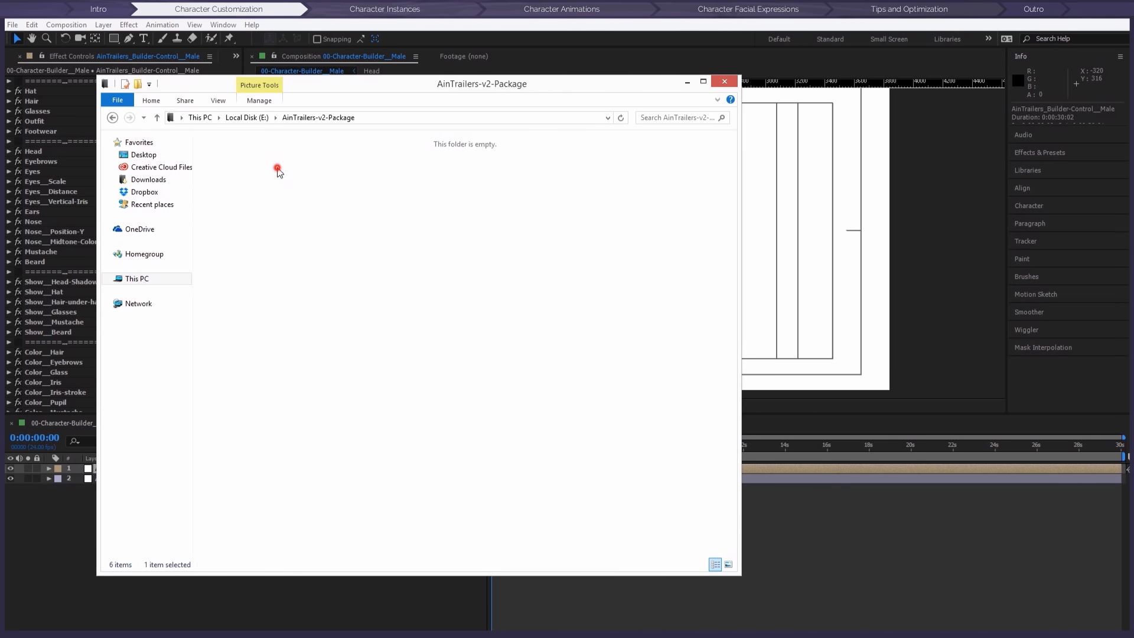
left_click(222, 175)
double_click(222, 175)
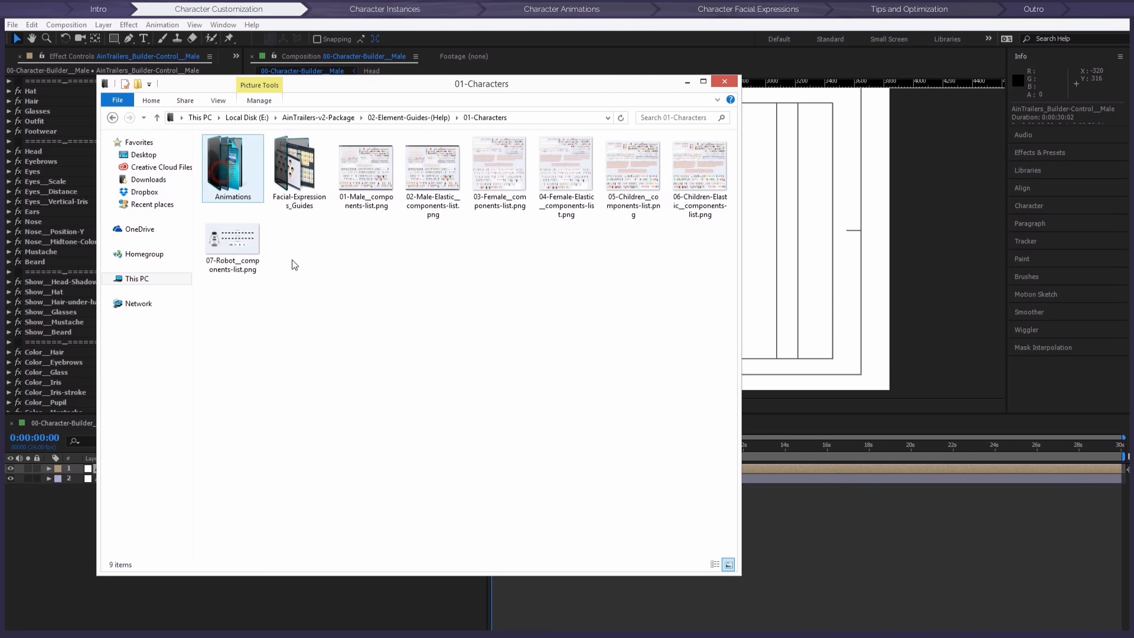
left_click(366, 185)
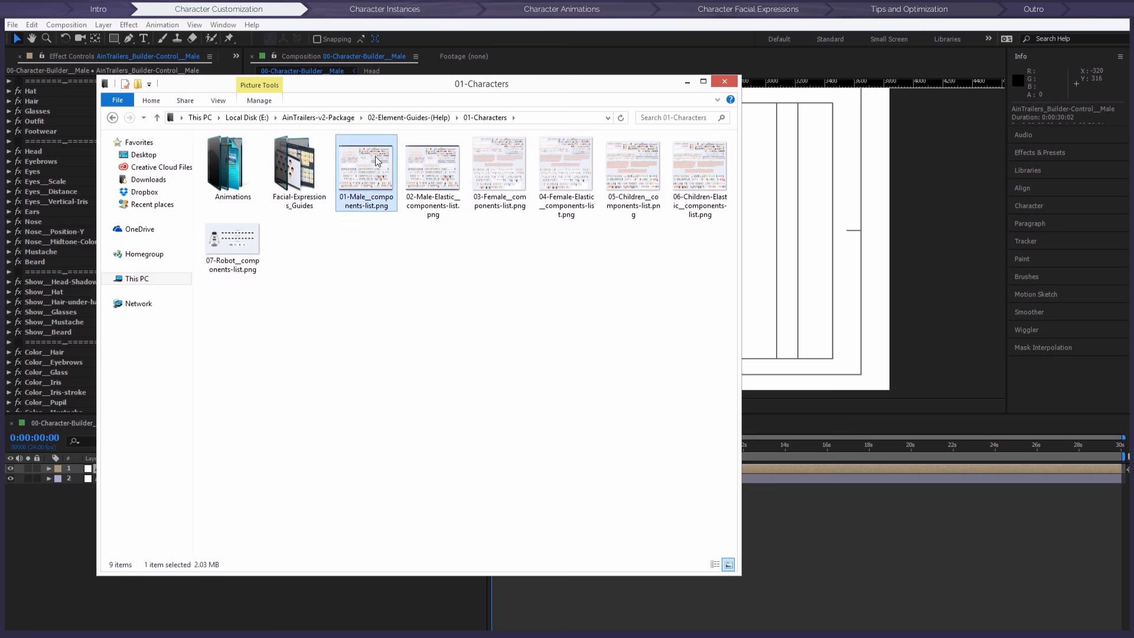
double_click(372, 180)
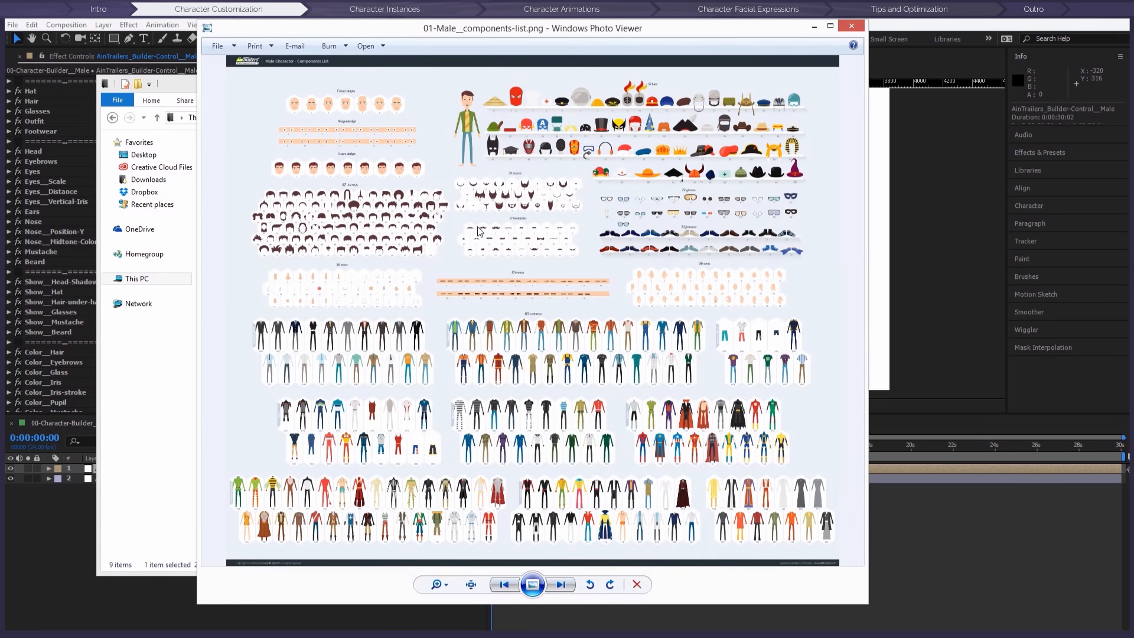
Step: Examine the numbered heads, eyes, ears, haircuts, noses and costumes in the male components list, then return to After Effects
scroll(422, 218, "up", 5)
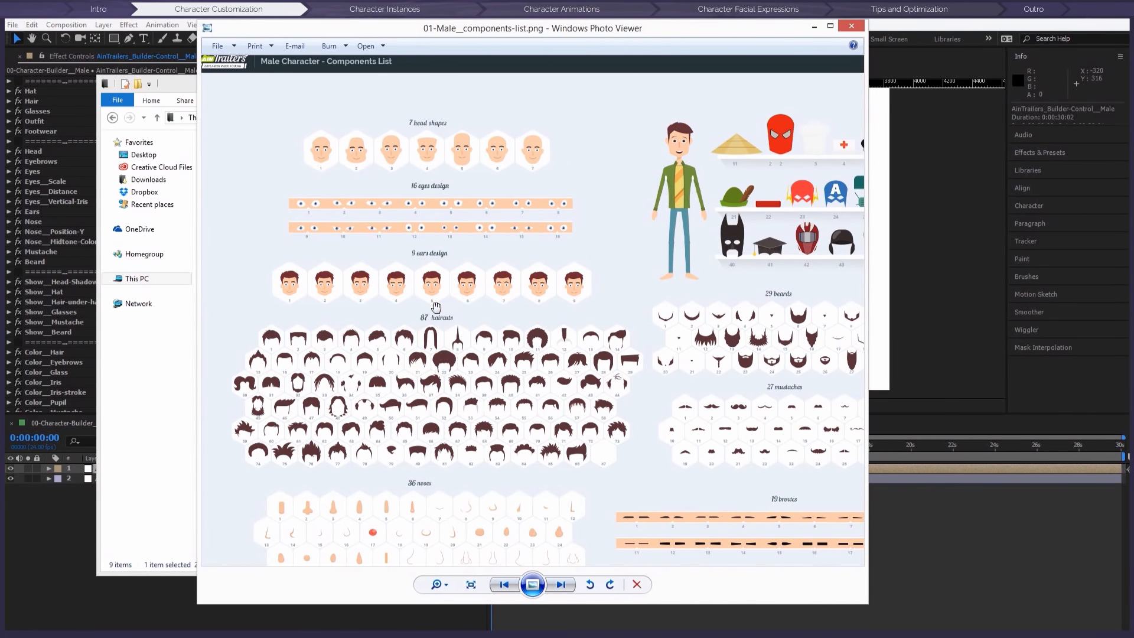
left_click_drag(436, 307, 437, 250)
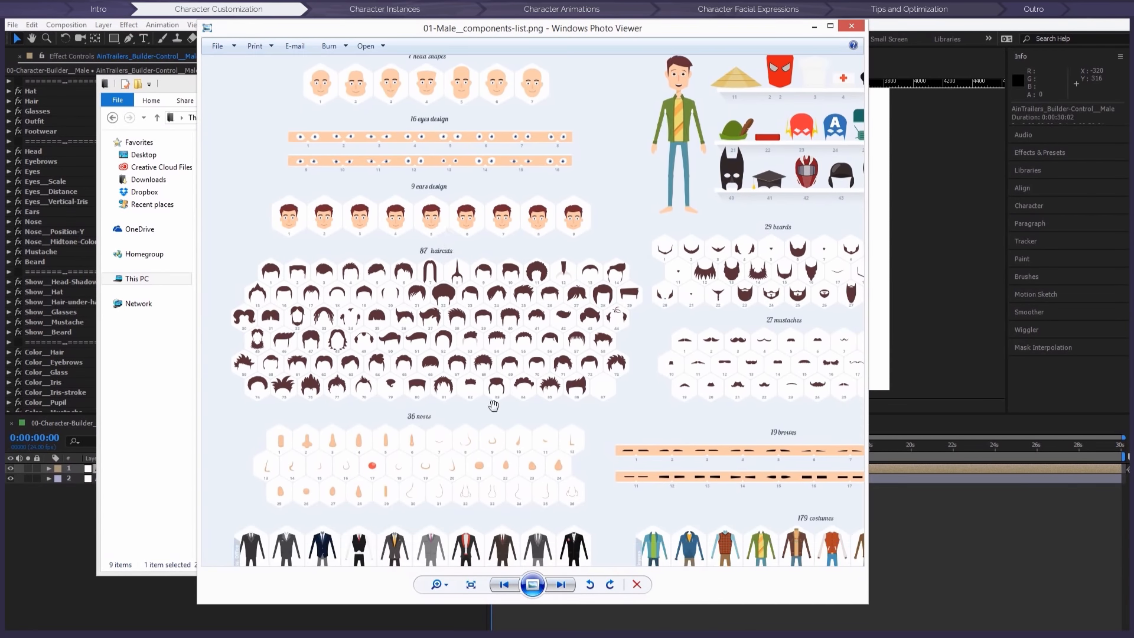
left_click_drag(493, 414, 406, 379)
left_click_drag(637, 232, 759, 317)
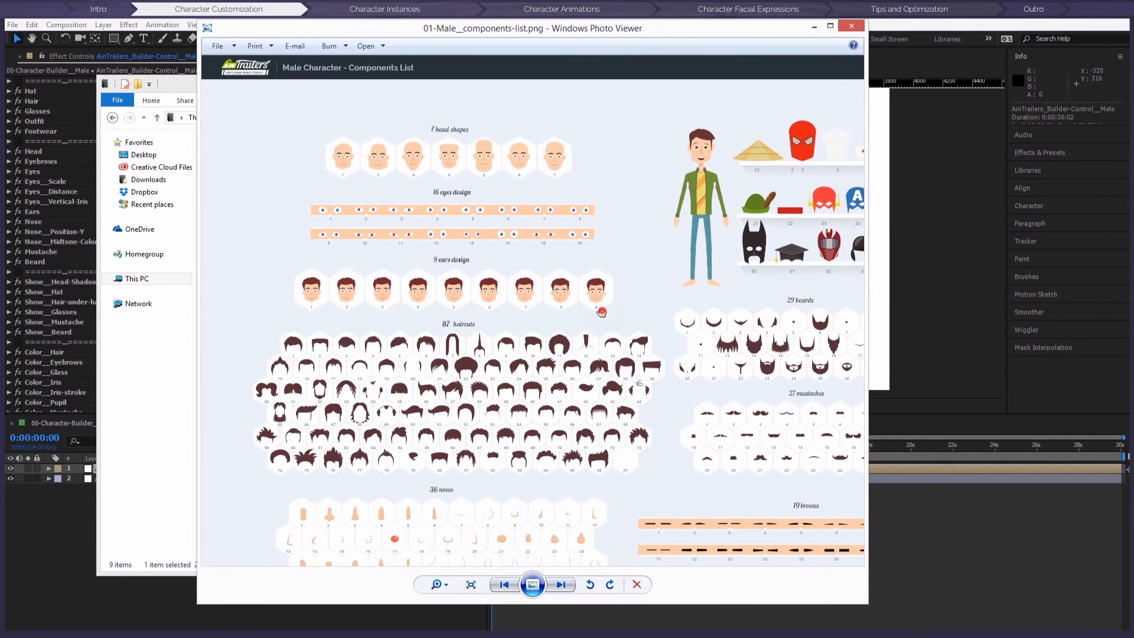
left_click_drag(603, 310, 620, 236)
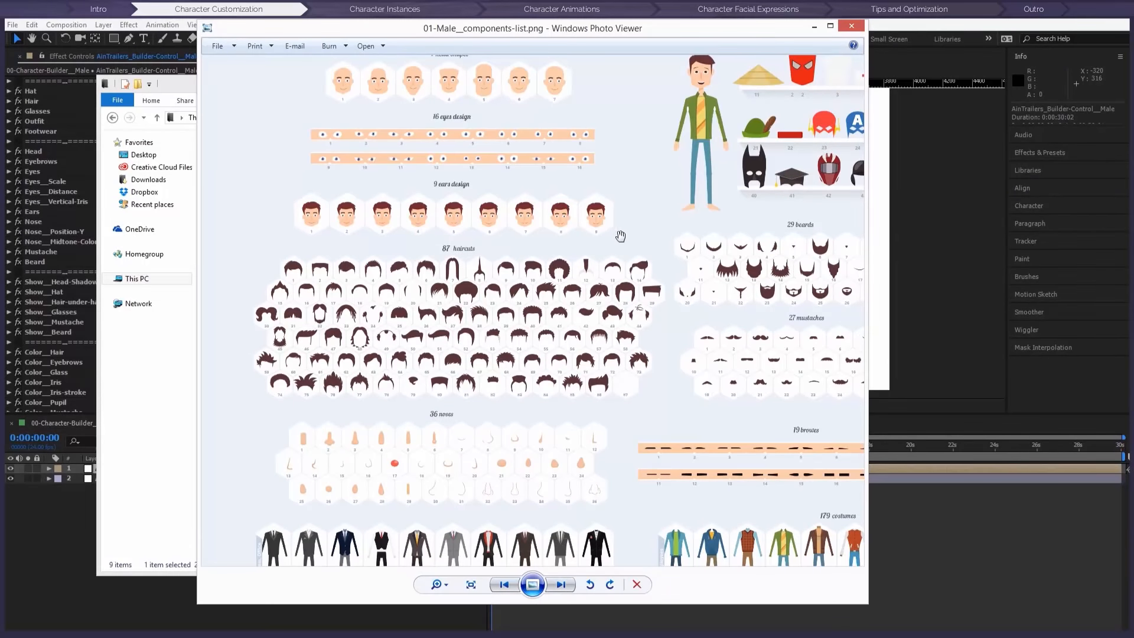
left_click(851, 26)
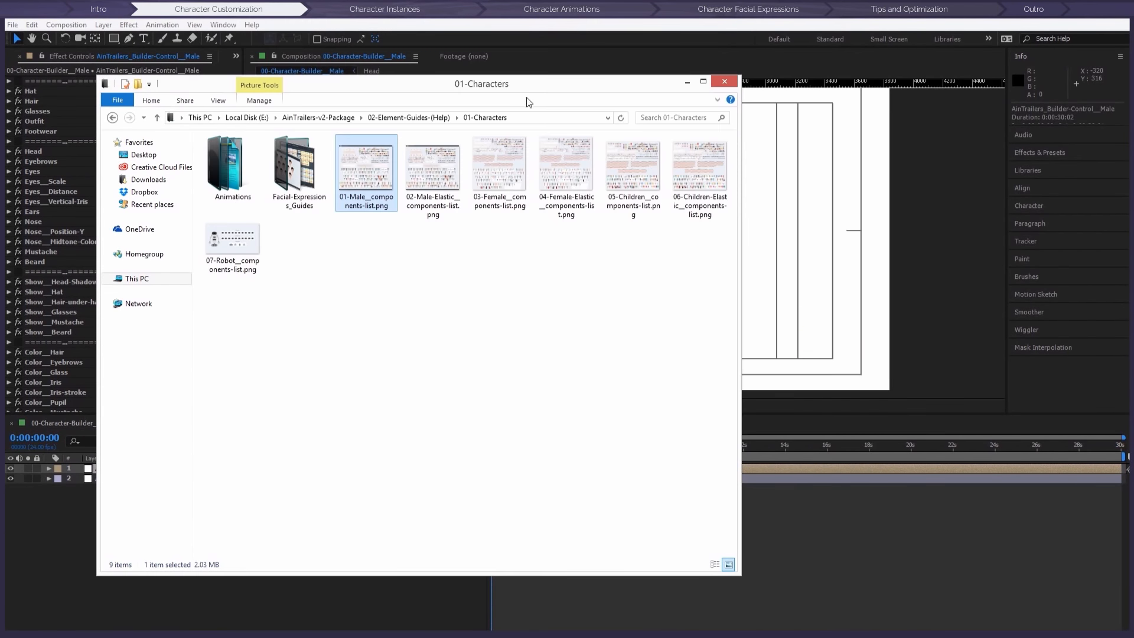
left_click_drag(198, 63, 199, 57)
left_click_drag(424, 69, 0, 79)
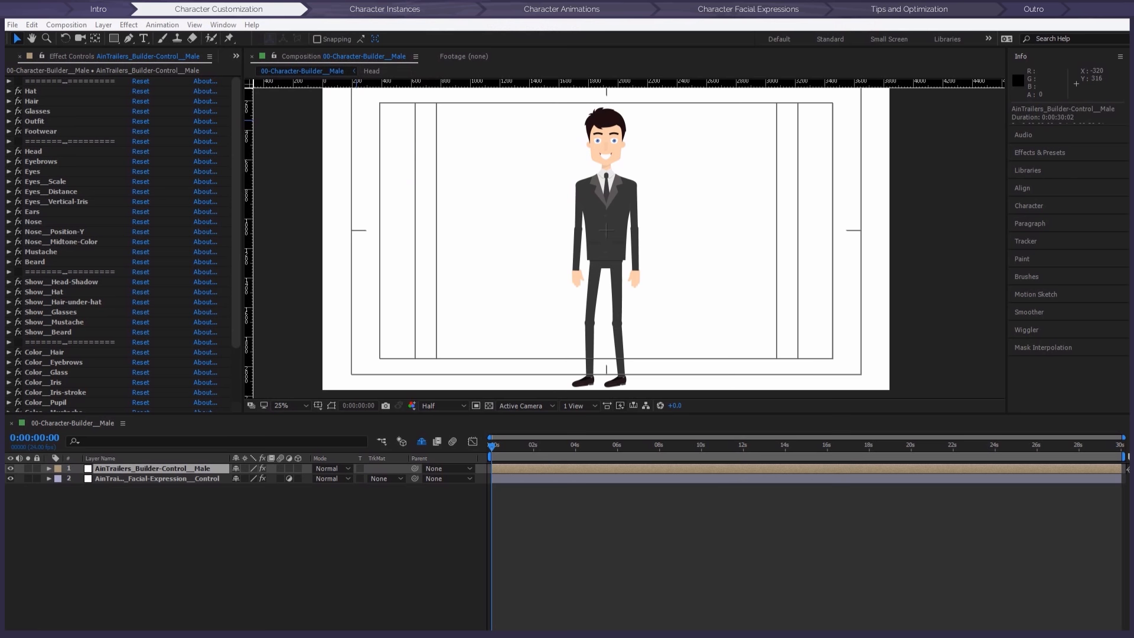
Step: Set the Outfit slider of the male builder control to 15
left_click(9, 121)
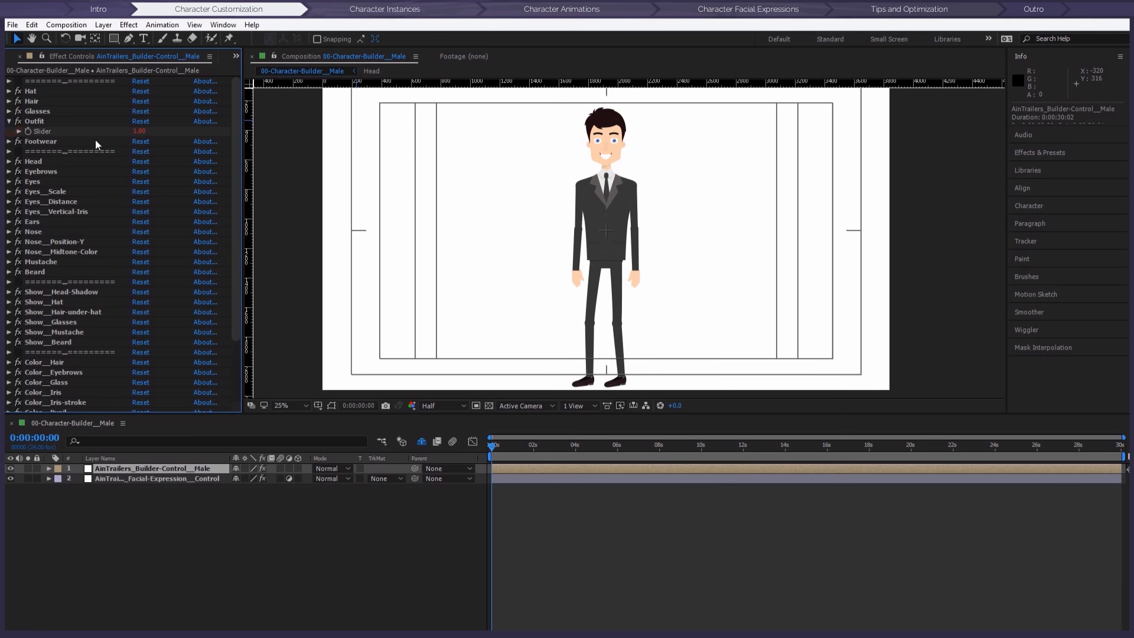
left_click(139, 131)
left_click_drag(140, 131, 146, 131)
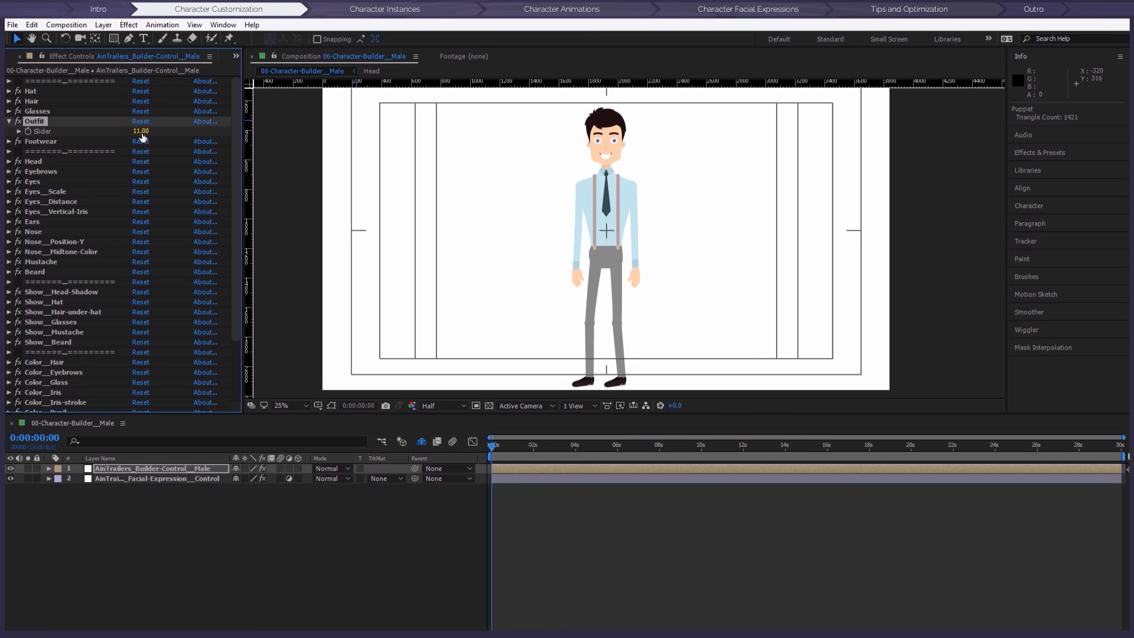
type("15")
key("Return")
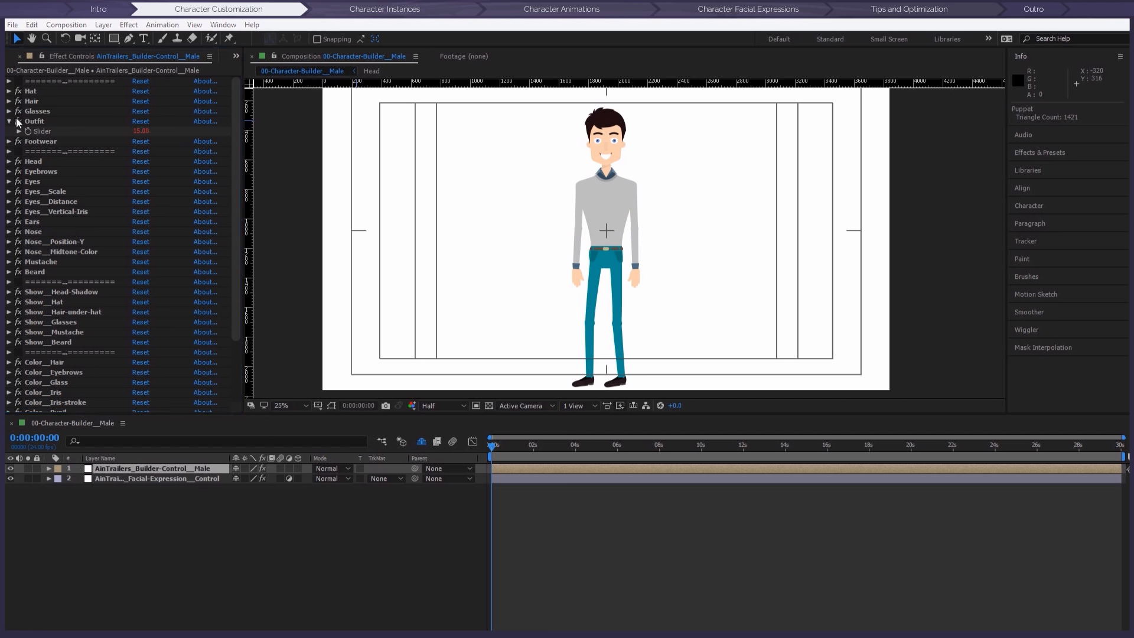
Step: Set the Head slider to 4 to change the character's head shape
left_click(9, 161)
left_click(139, 172)
type("4")
key("Return")
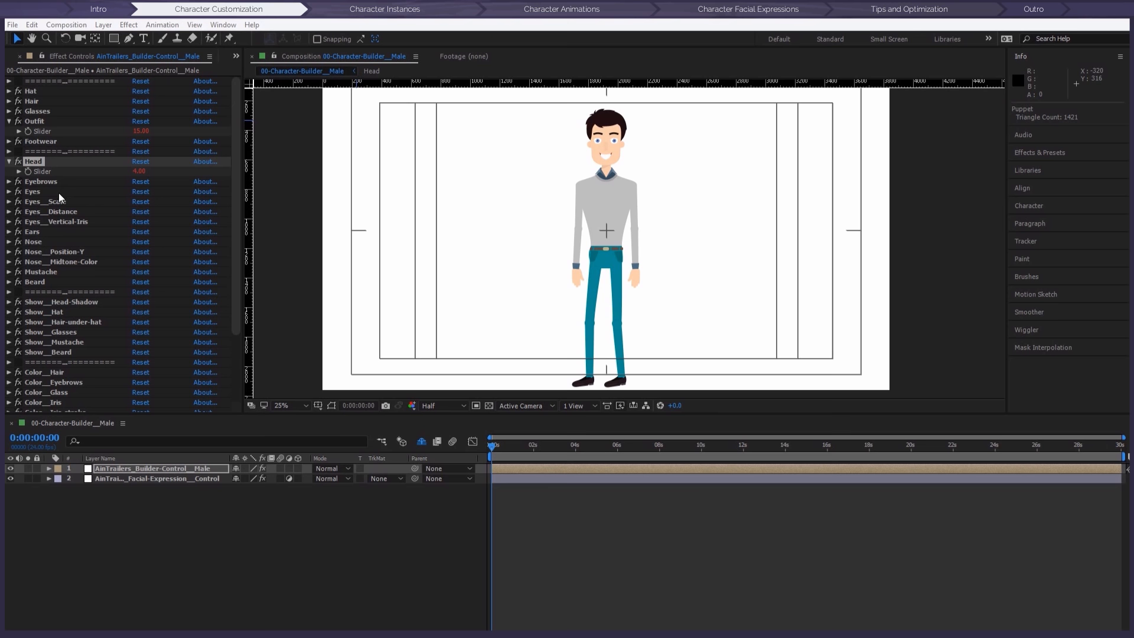
Step: Set the Hair slider to 17 to change the character's haircut
left_click(8, 102)
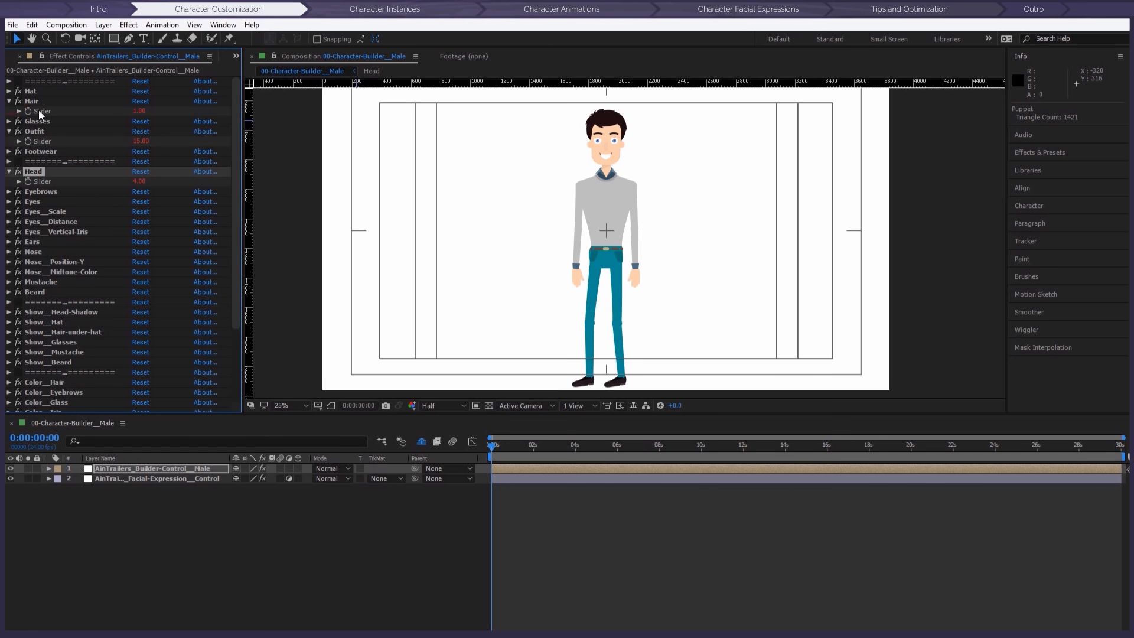
type("25")
key("Return")
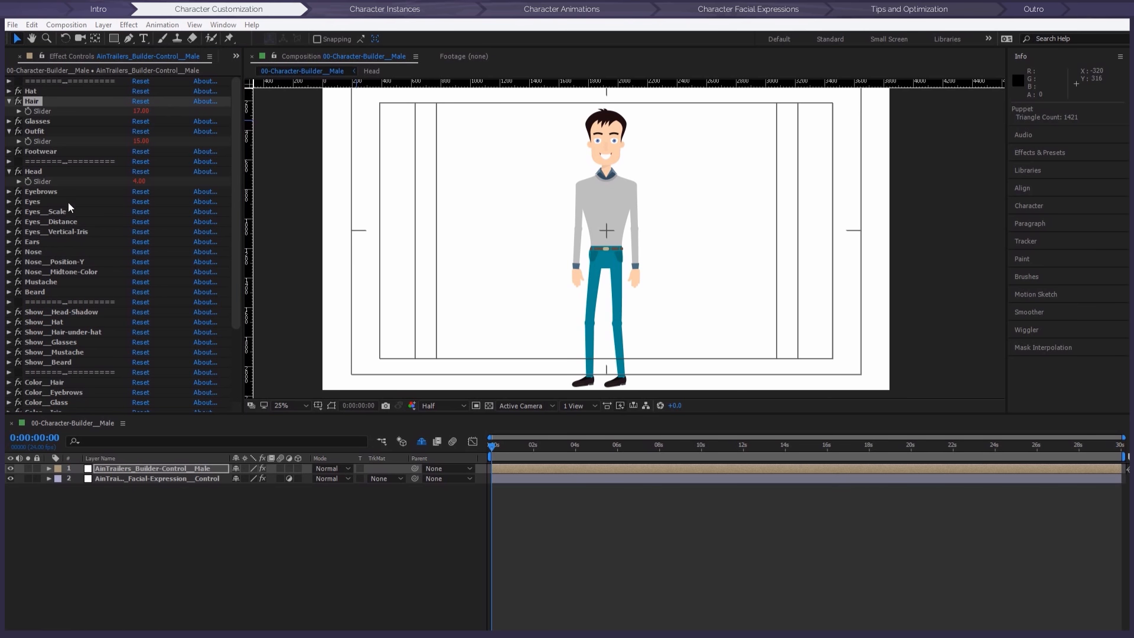
Step: Try nose design 1 on the character's face with the Nose slider
left_click(9, 252)
left_click(141, 261)
type("15")
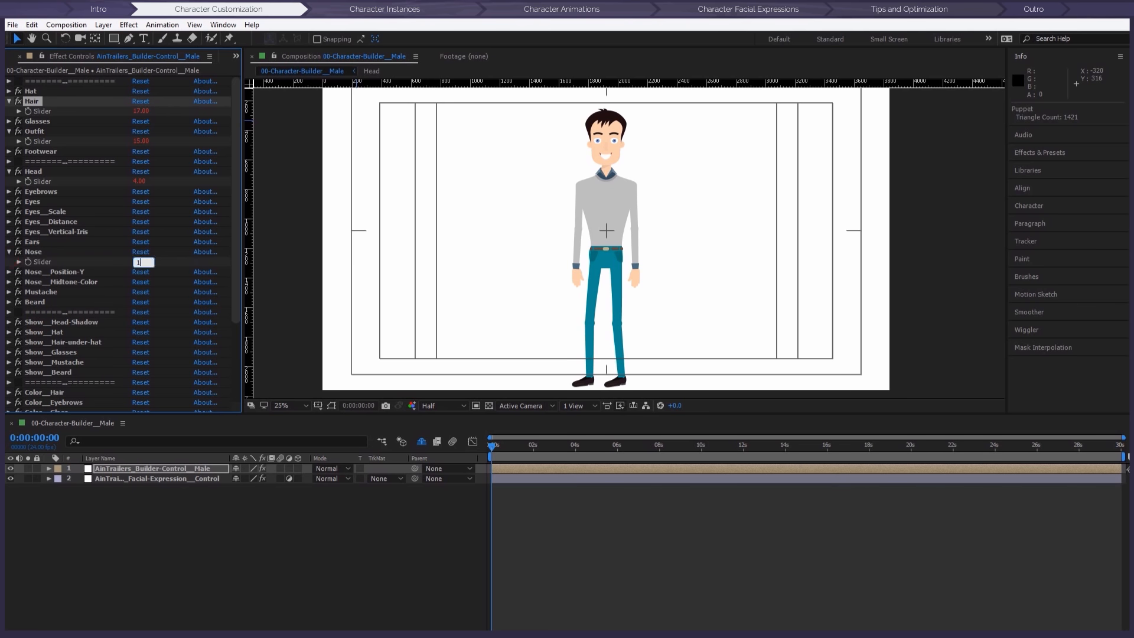
key("Return")
left_click(142, 263)
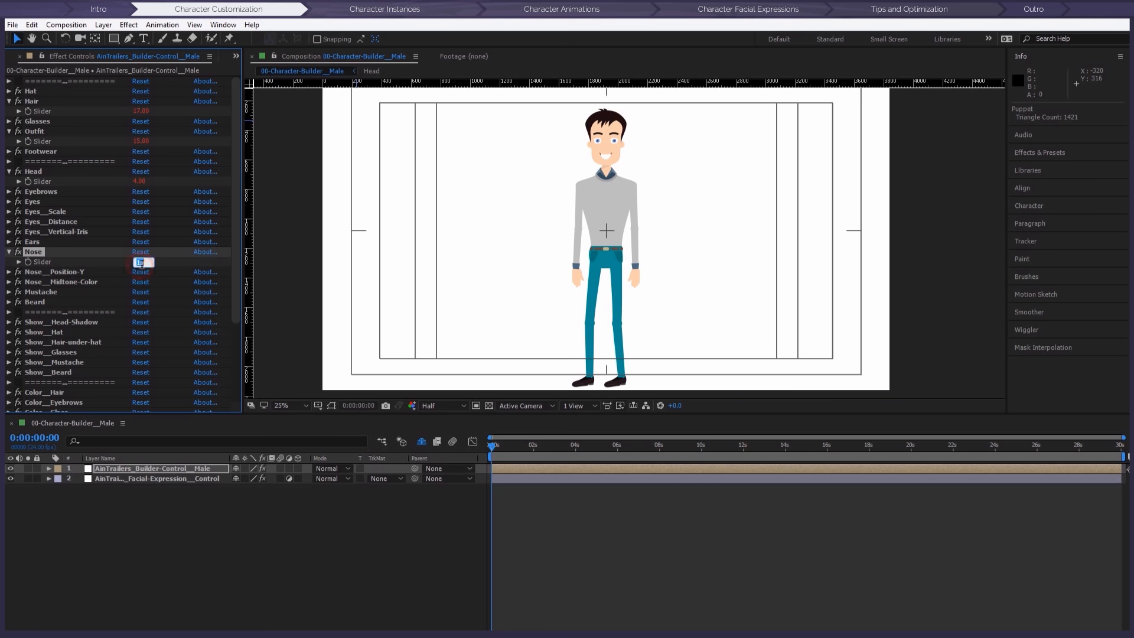
type("1")
scroll(692, 126, "up", 4)
left_click_drag(661, 121, 680, 354)
left_click_drag(645, 214, 615, 417)
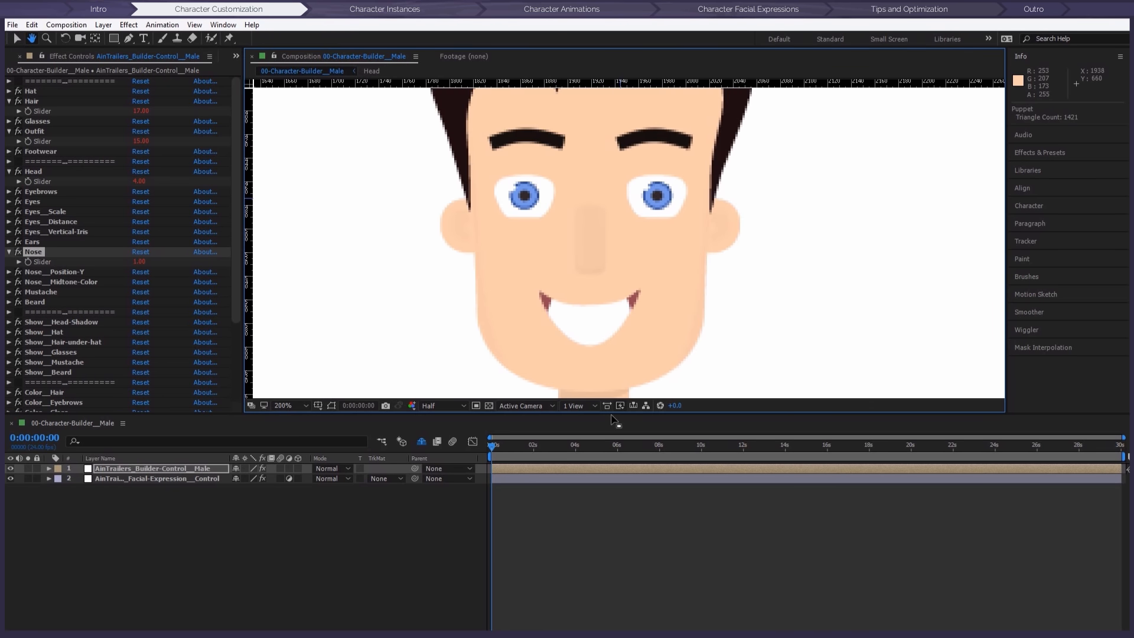
Step: Try nose designs 12 and 19 with the Nose slider
left_click(141, 263)
type("12")
key("Return")
left_click_drag(141, 263, 147, 264)
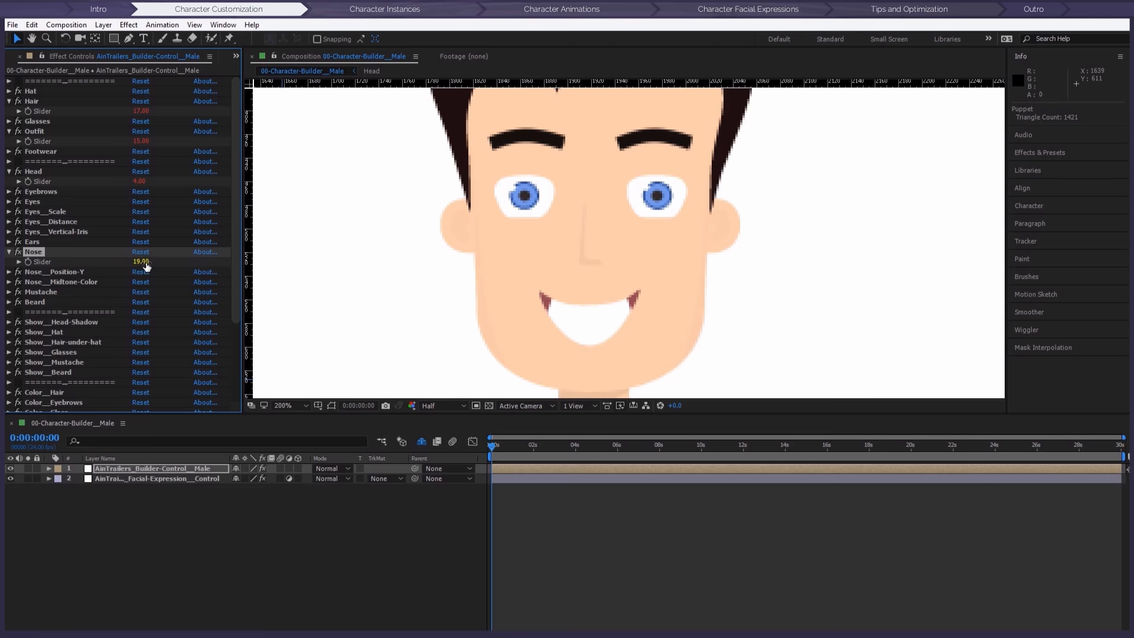
Step: Set the Nose slider to 16
scroll(552, 207, "down", 2)
scroll(456, 267, "up", 1)
left_click(140, 261)
type("16")
key("Return")
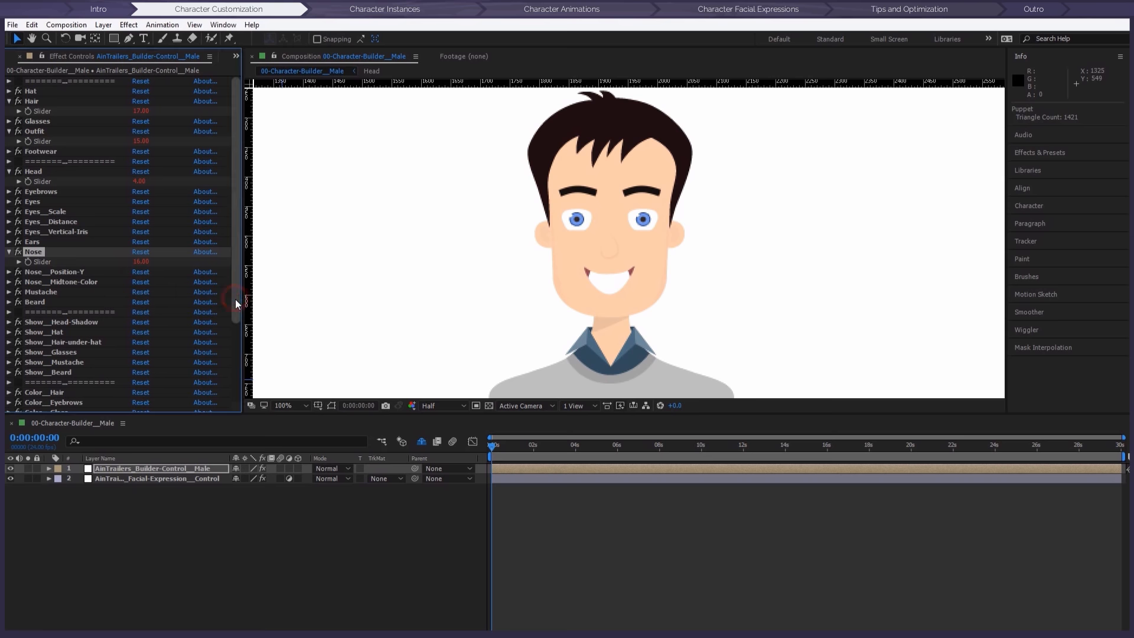
Step: Set the Eyes slider to 2 to change the eye design
scroll(233, 298, "down", 1)
left_click(9, 199)
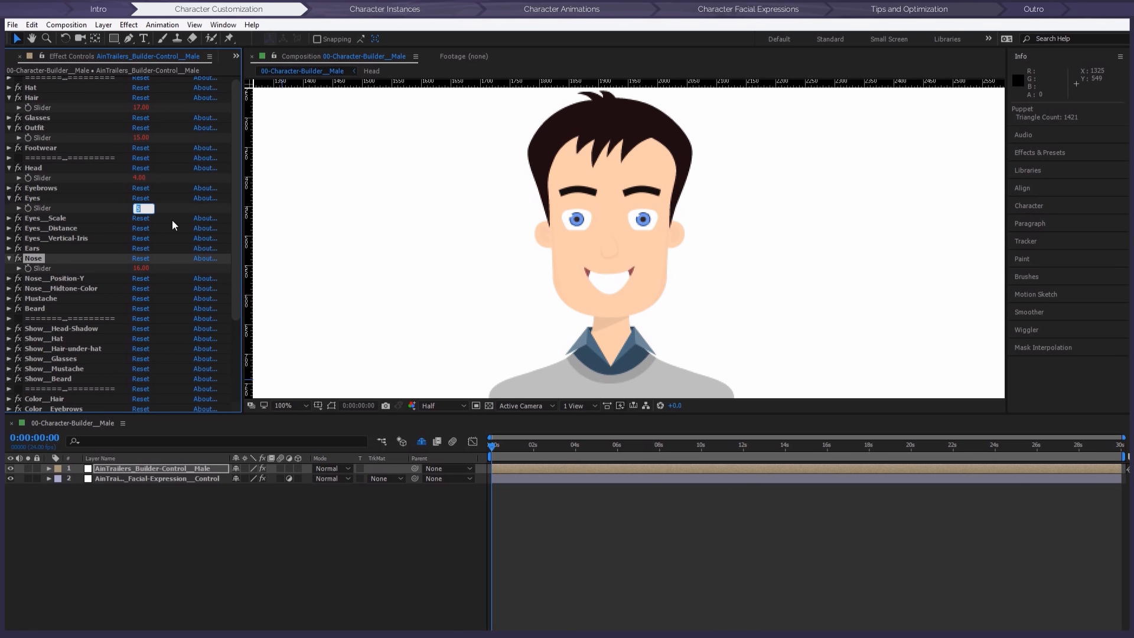
type("2")
key("Return")
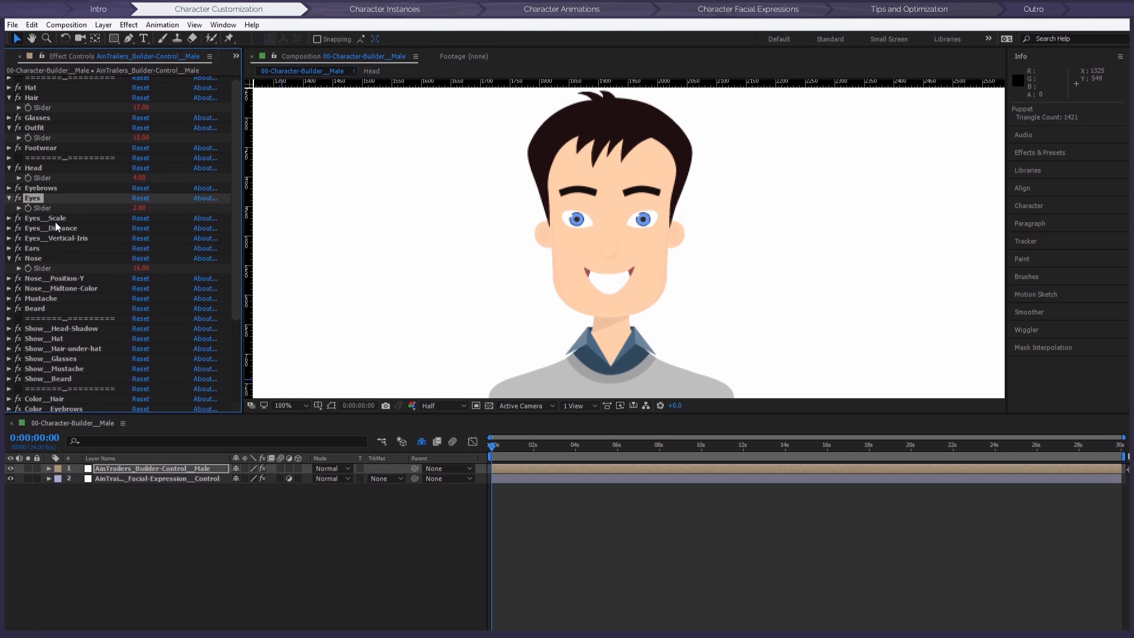
Step: Set the Eyes__Scale slider to 72 to resize the character's eyes
scroll(70, 251, "down", 3)
left_click(9, 165)
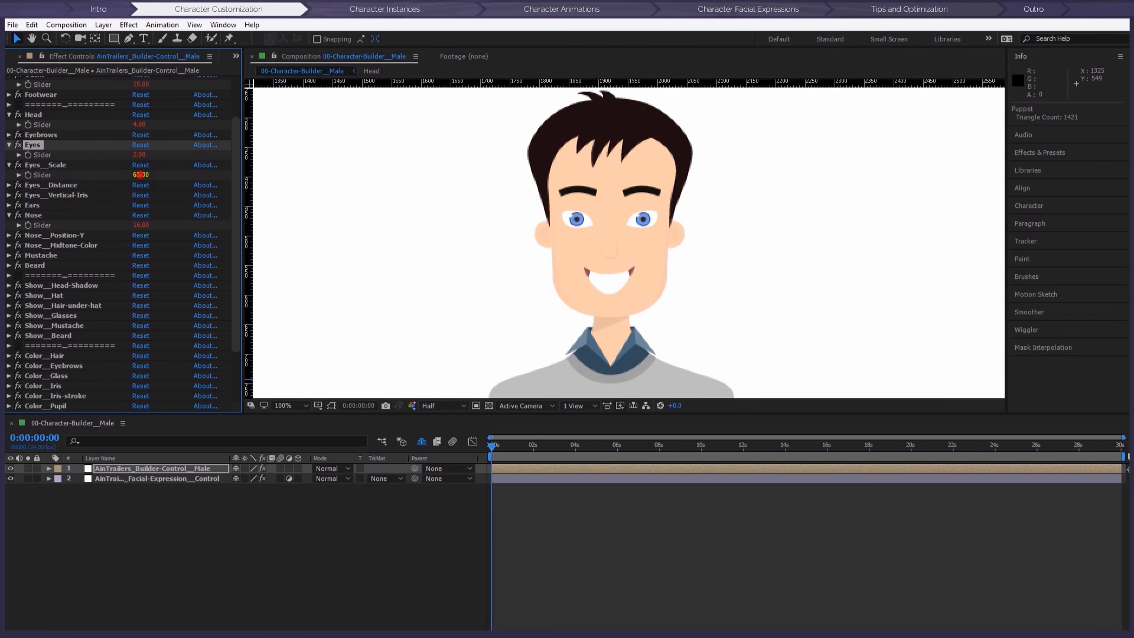
type("60")
key("Return")
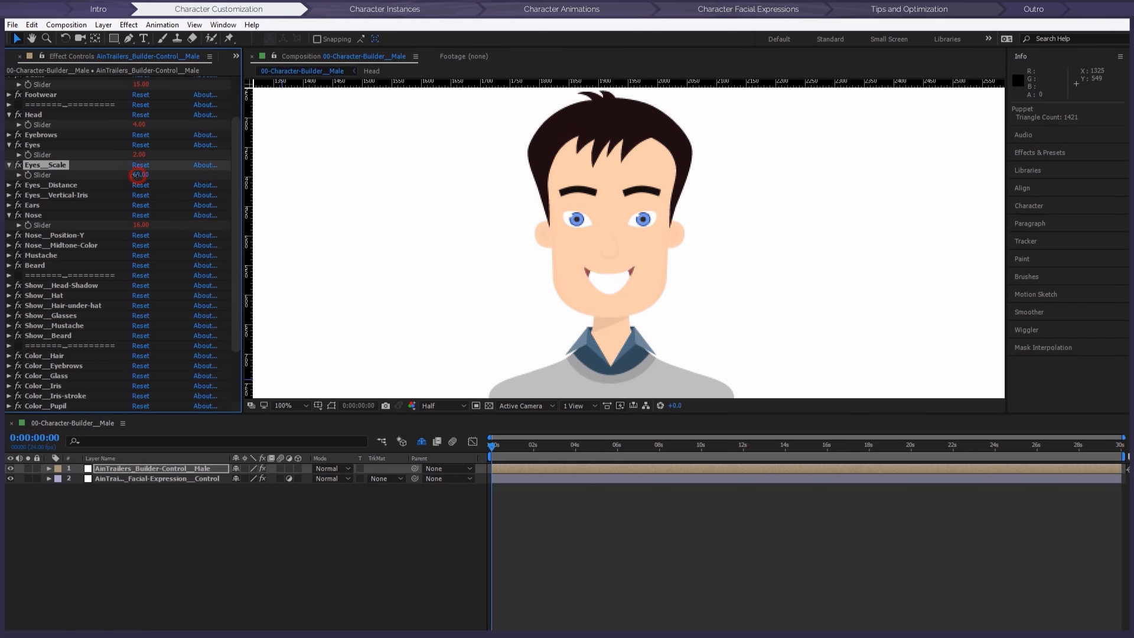
left_click_drag(137, 175, 145, 174)
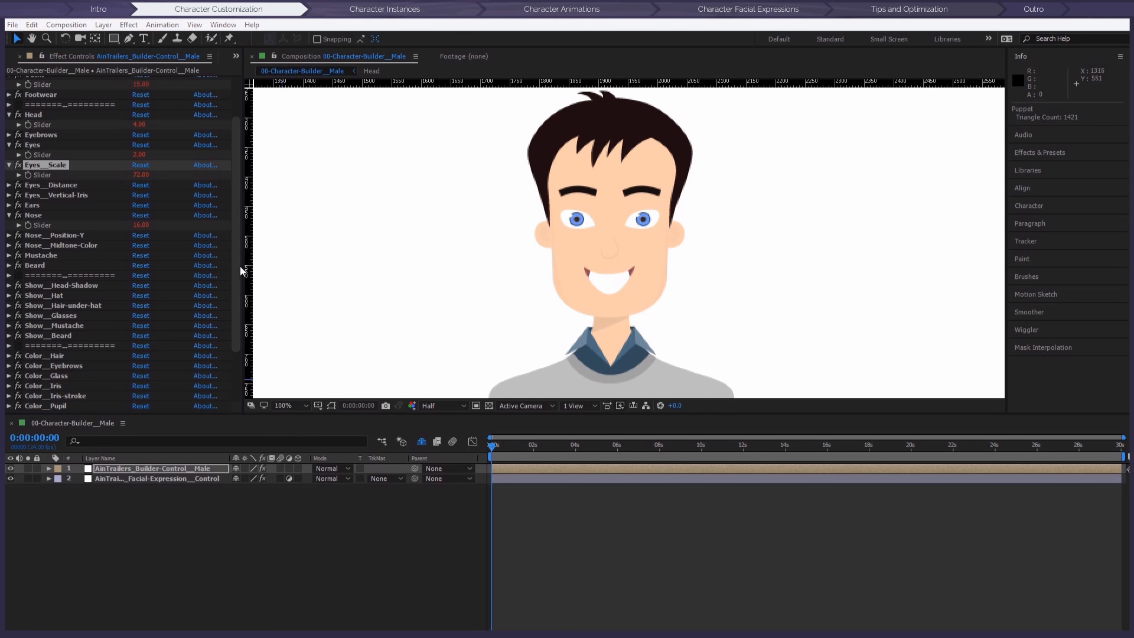
Step: Show the character's mustache by enabling the Show__Mustache checkbox
left_click_drag(240, 266, 236, 317)
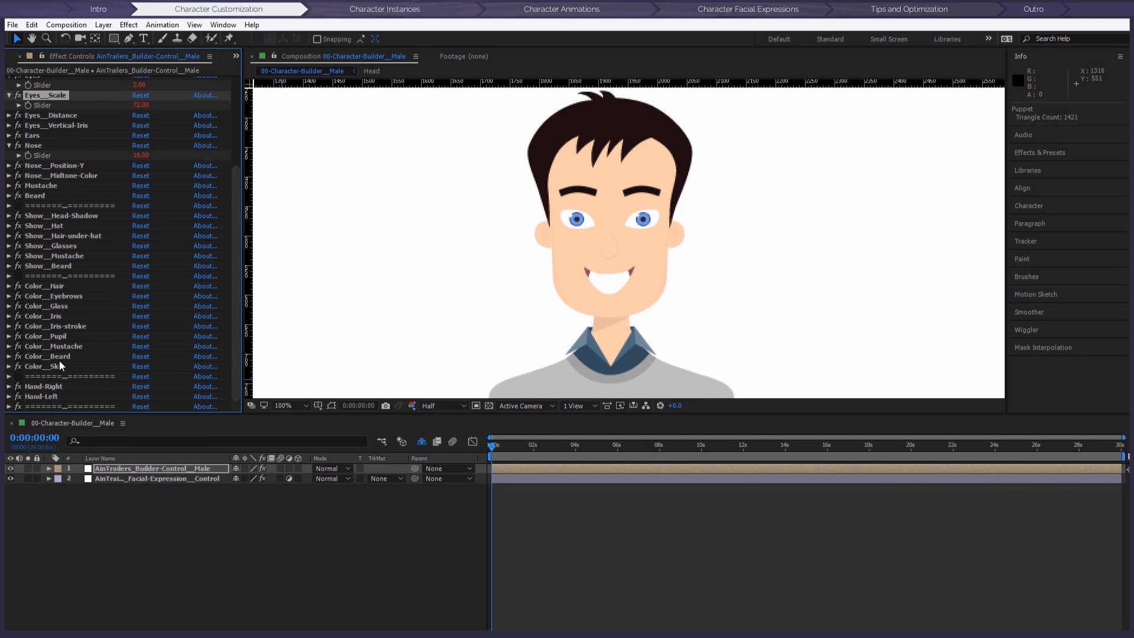
left_click(9, 256)
left_click(136, 266)
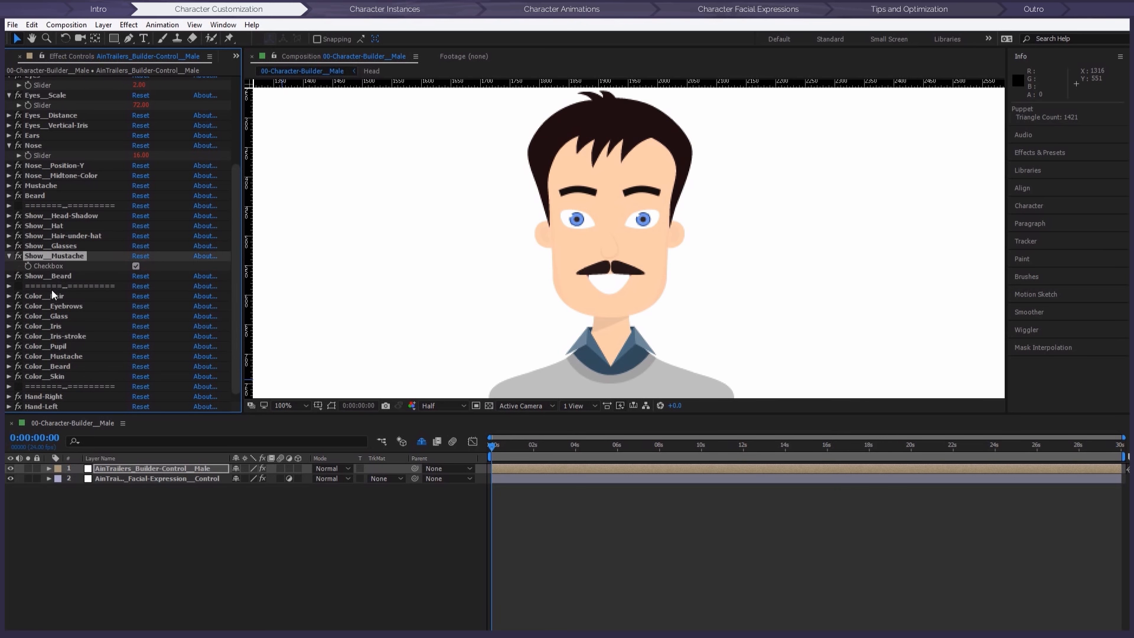
Step: Set the Color__Hair color to brown 6F521B
left_click(10, 296)
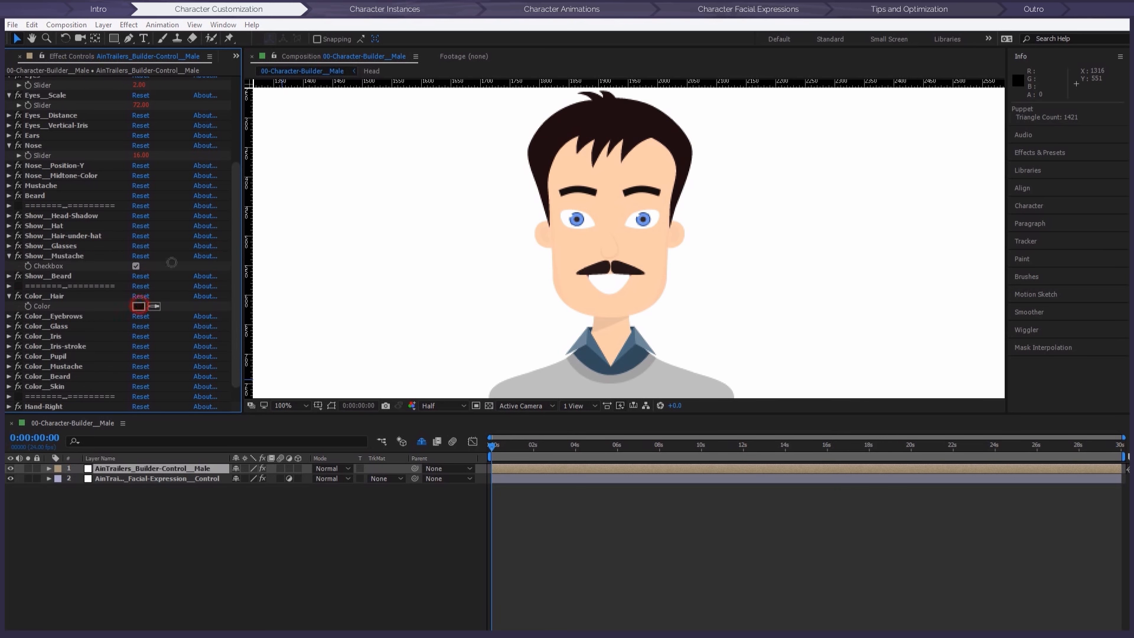
left_click(137, 306)
left_click_drag(277, 337, 275, 321)
mouse_move(219, 299)
left_mouse_down()
mouse_move(211, 268)
mouse_move(221, 271)
left_mouse_up()
left_click(367, 189)
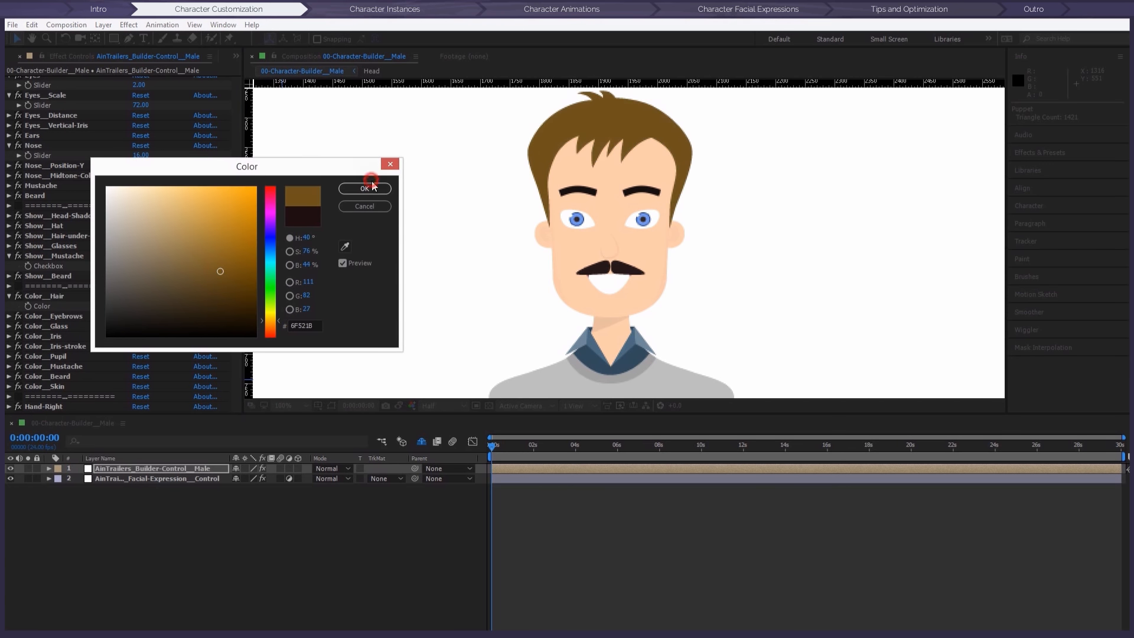
Step: Set the Footwear slider to 12 with the full-length character in view
scroll(80, 333, "down", 2)
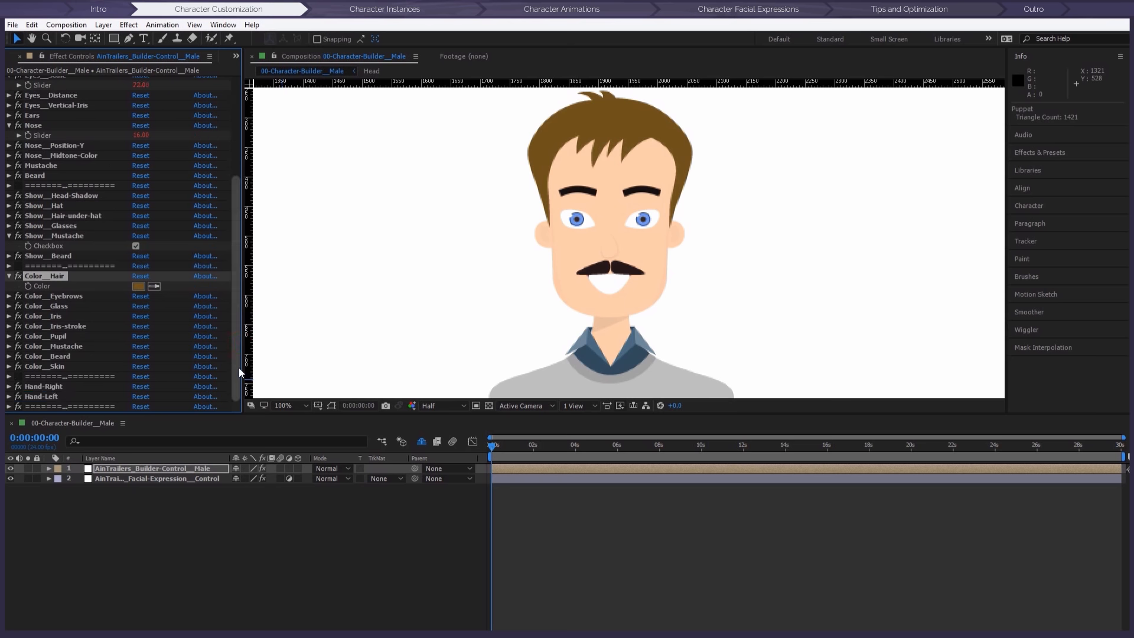
left_click_drag(239, 368, 246, 190)
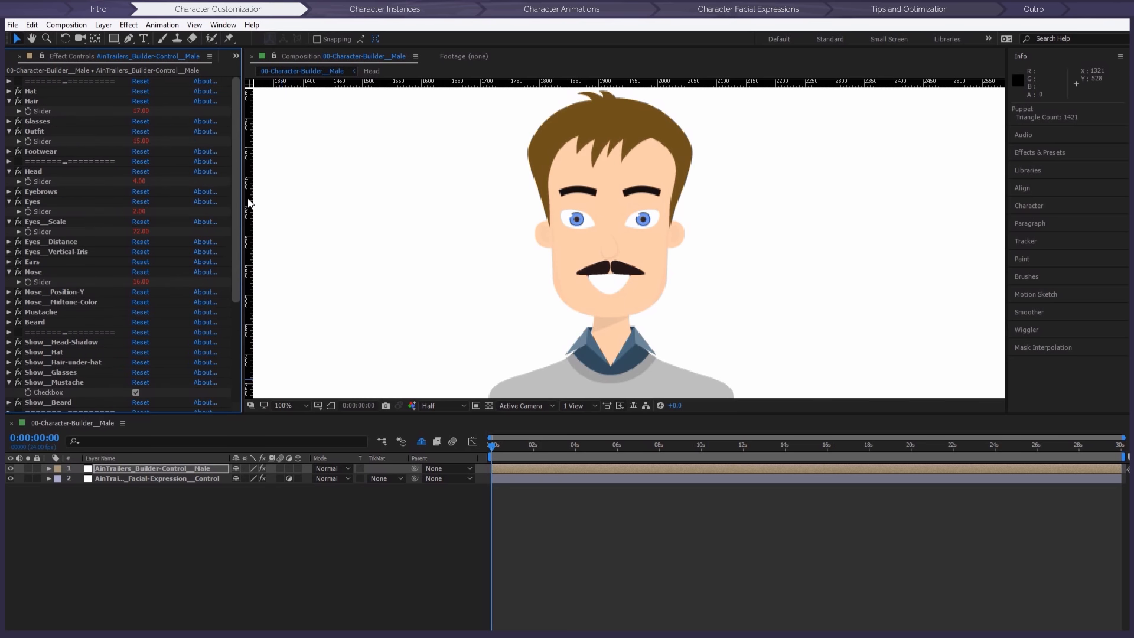
left_click(10, 152)
left_click_drag(592, 265, 584, 221)
scroll(594, 253, "down", 2)
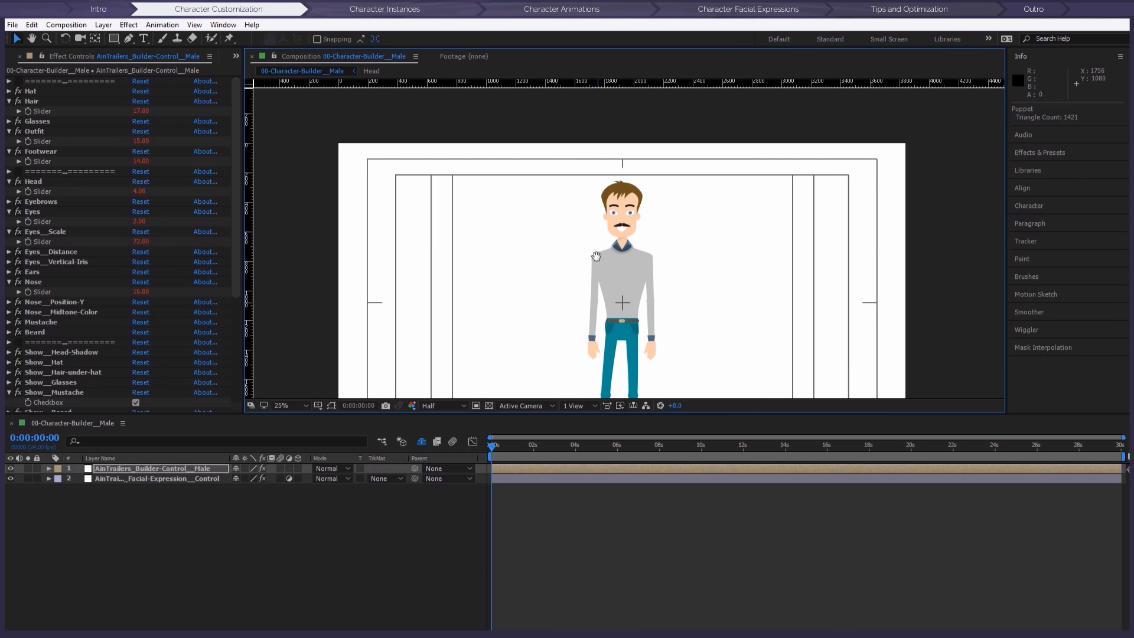
left_click_drag(517, 342, 501, 254)
left_click_drag(142, 161, 140, 161)
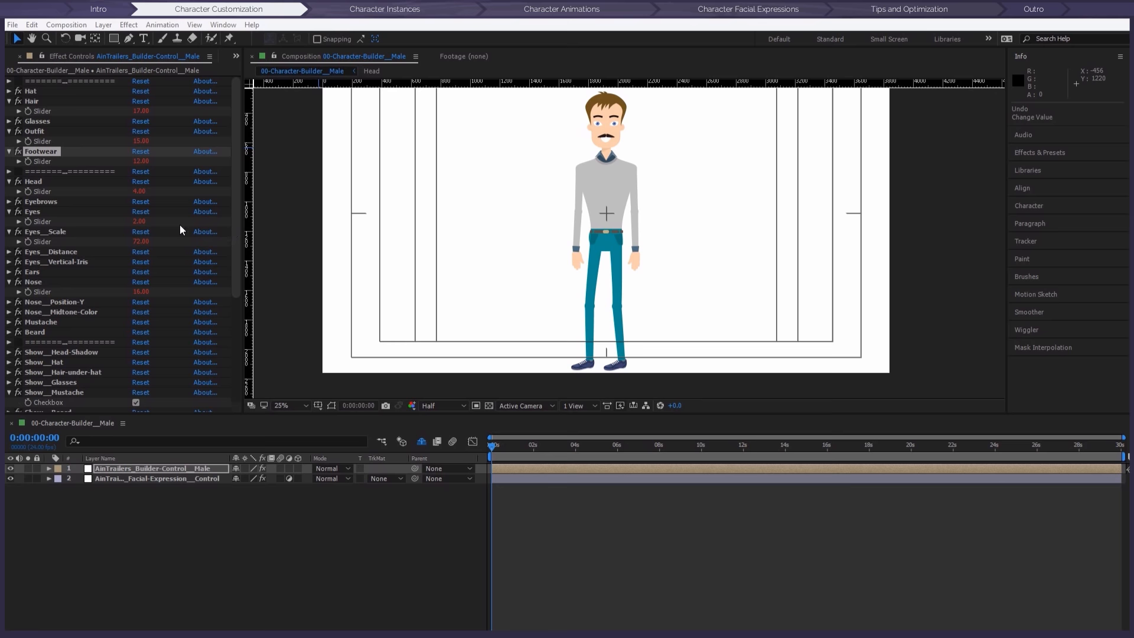
mouse_move(236, 236)
left_mouse_down()
mouse_move(246, 270)
mouse_move(238, 229)
left_mouse_up()
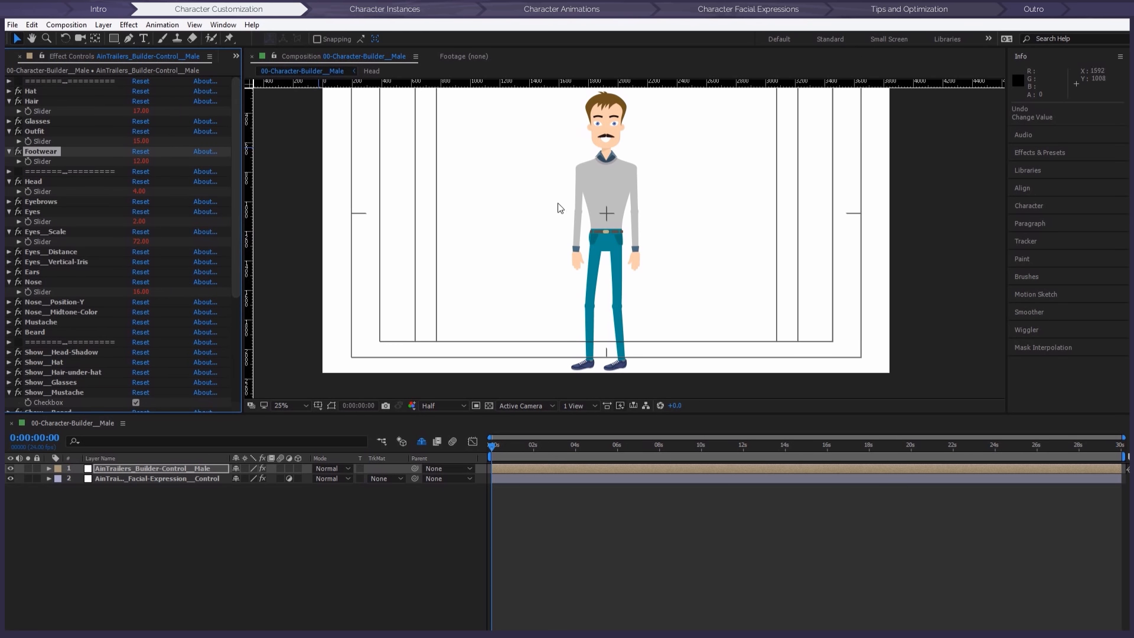
Step: Open the AinTrailers_Tools.jsxbin script, bring up the project contents and move the script window clear of the character
left_click(224, 25)
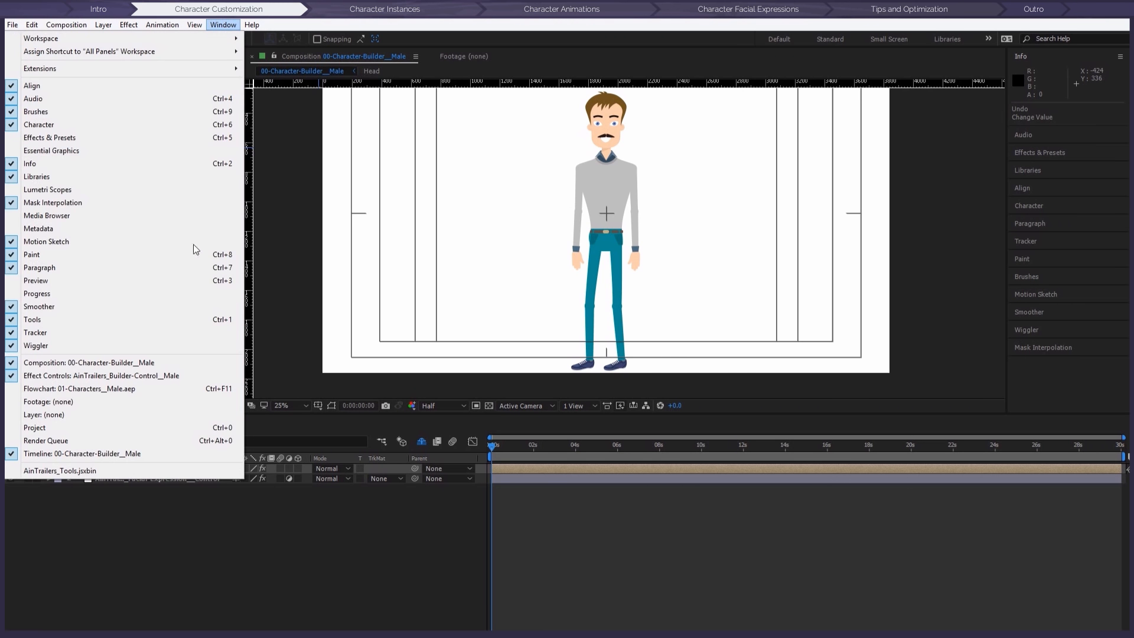
left_click(71, 471)
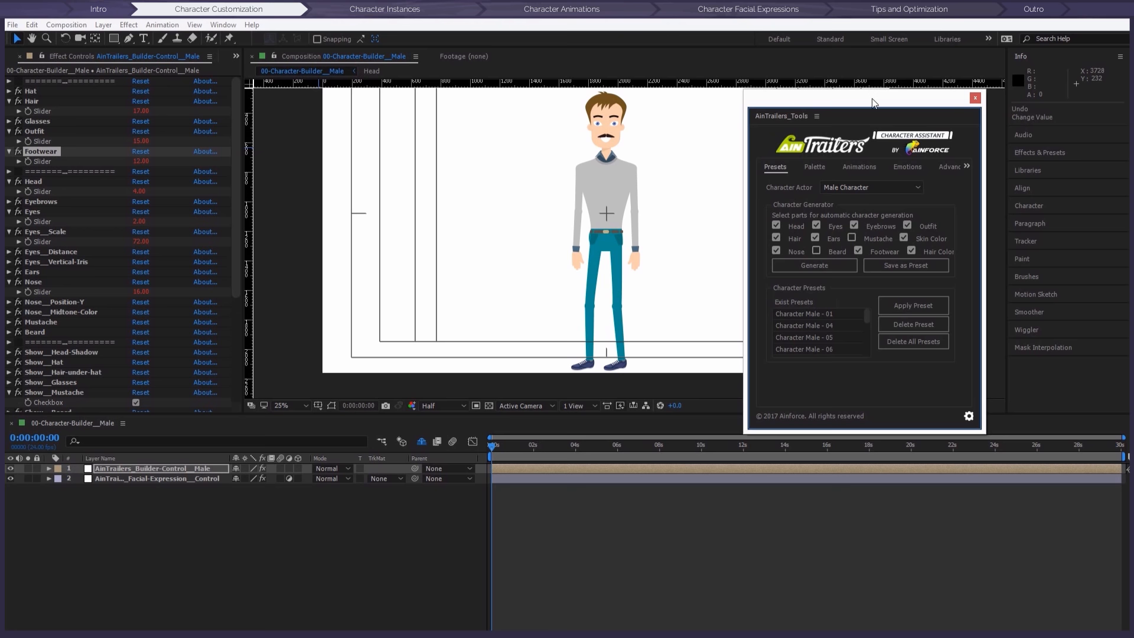
left_click(8, 58)
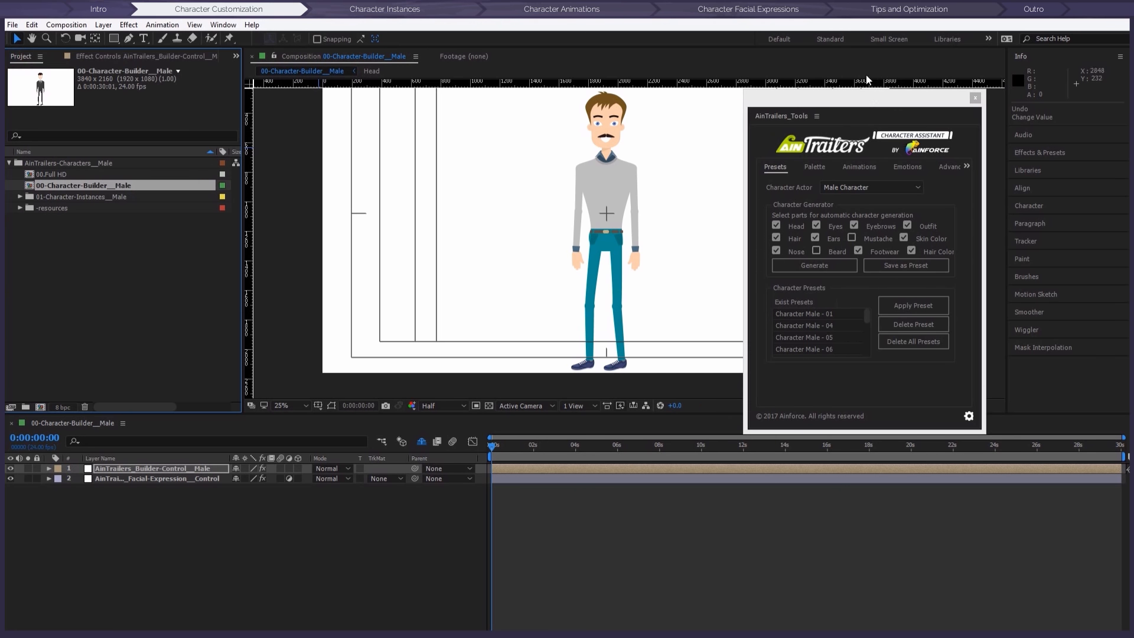
left_click_drag(866, 107, 892, 81)
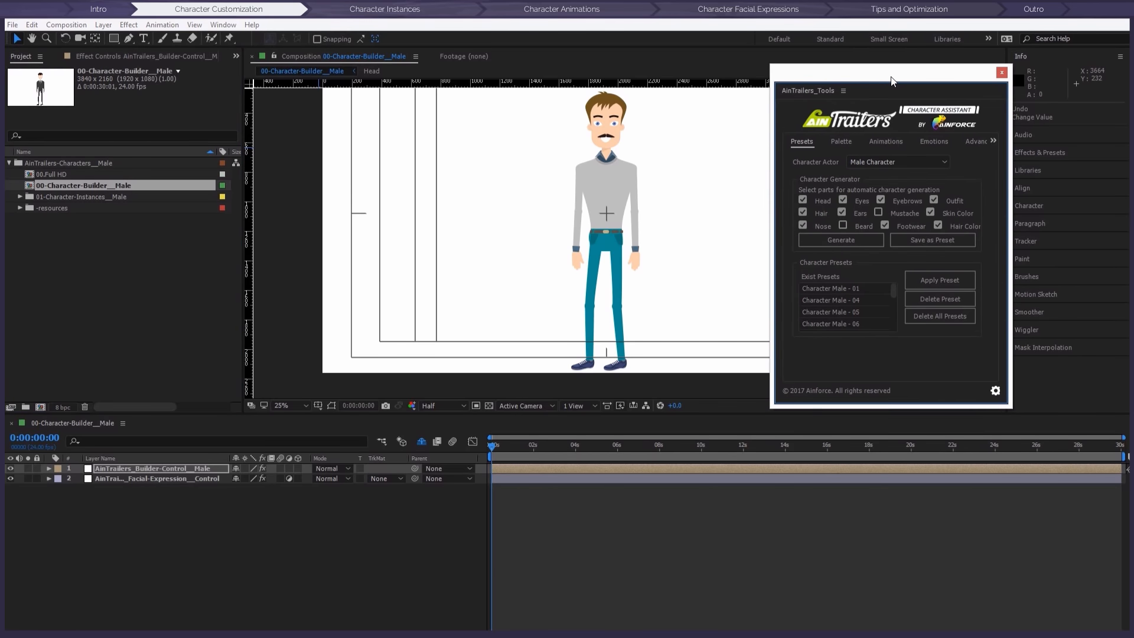
Step: Generate several random male characters with the Character Generator's current part selection
left_click(841, 240)
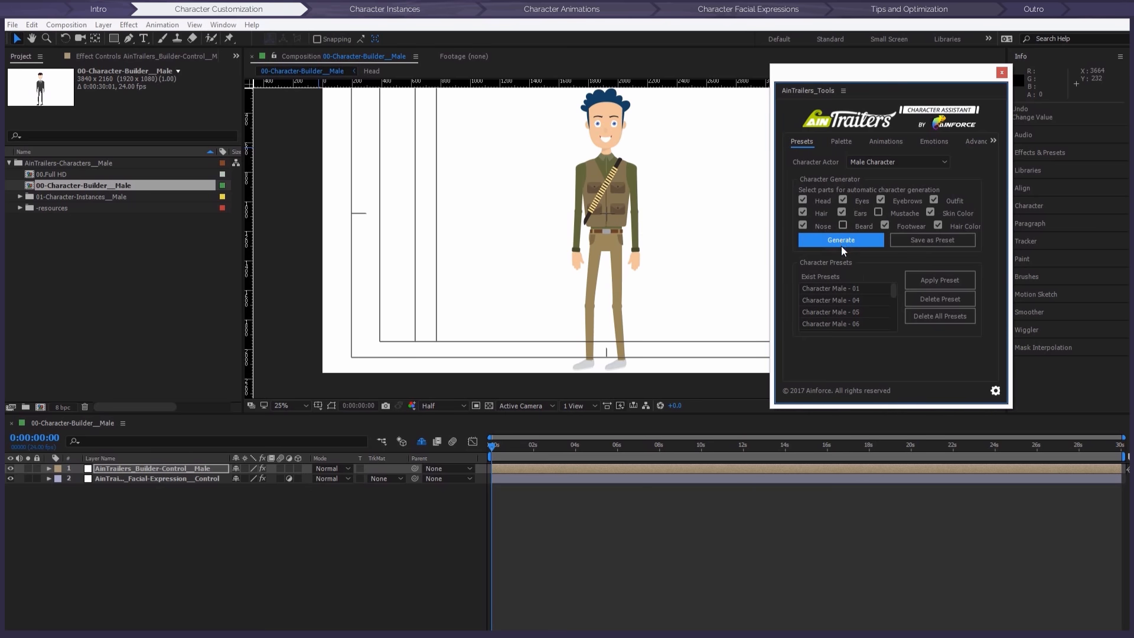
left_click(841, 243)
left_click(839, 242)
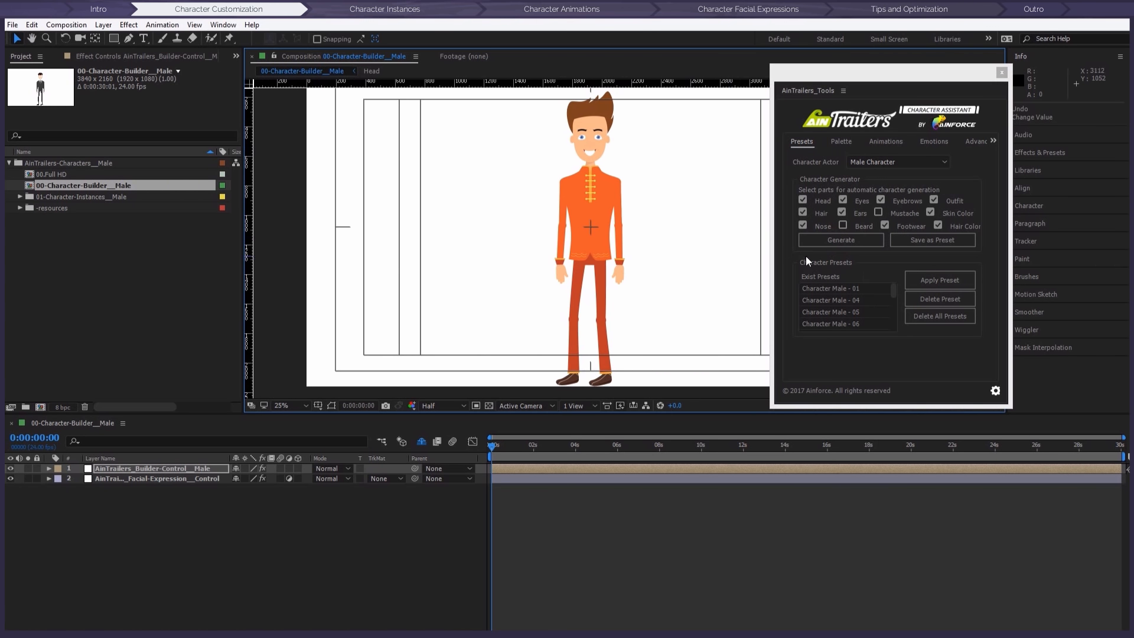
Step: Exclude Head, Eyes and Hair Color from automatic generation, and generate three more random characters
left_click(800, 200)
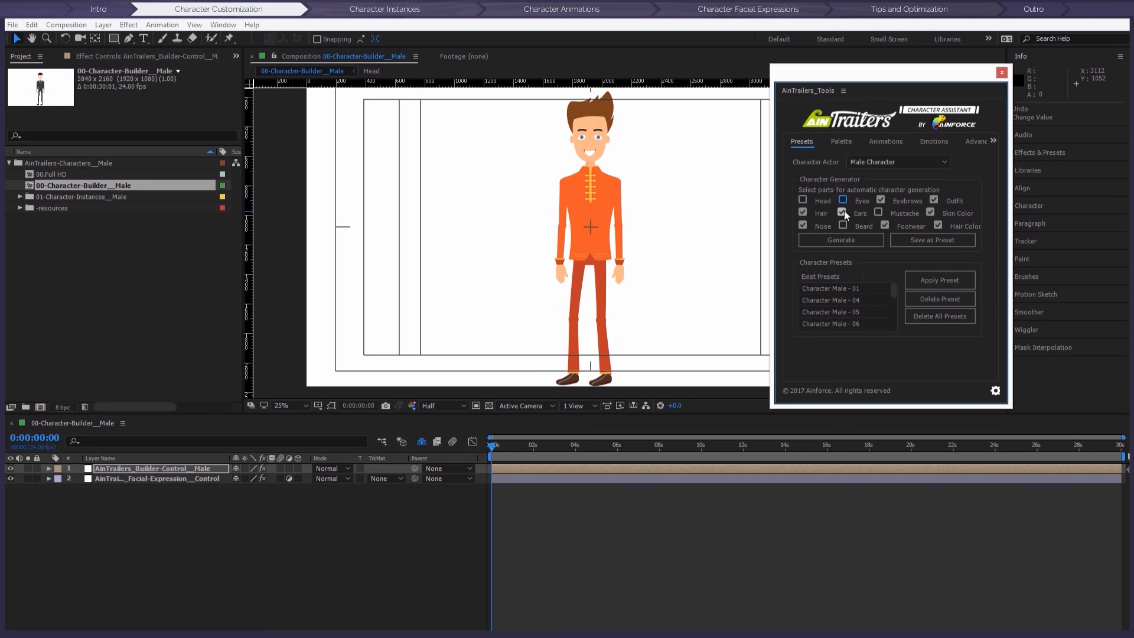
left_click(938, 225)
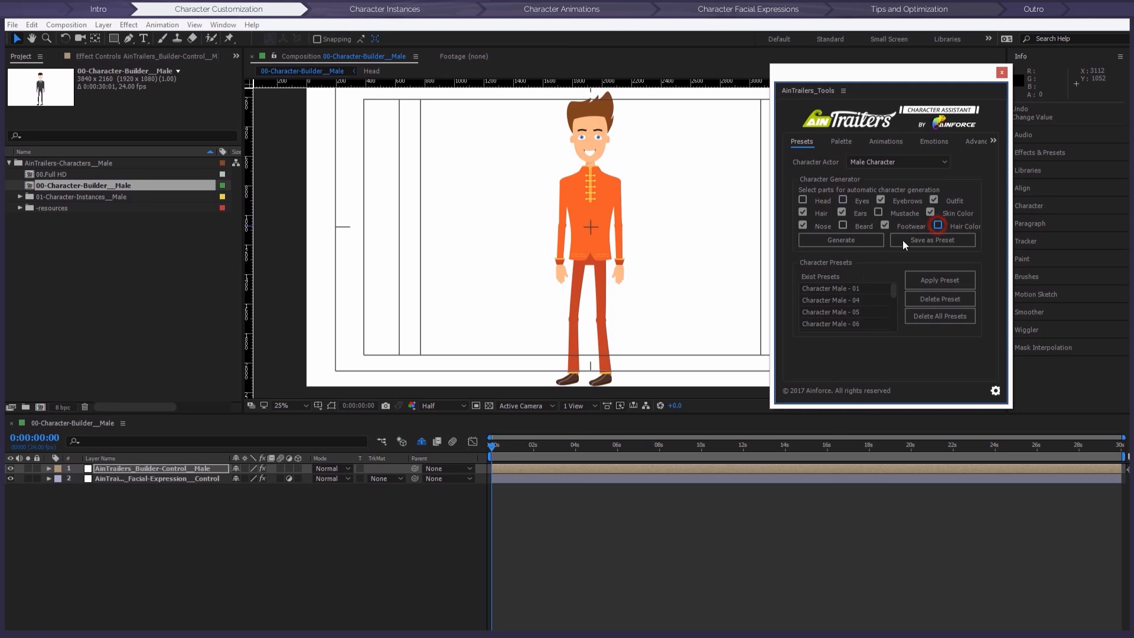
left_click(828, 240)
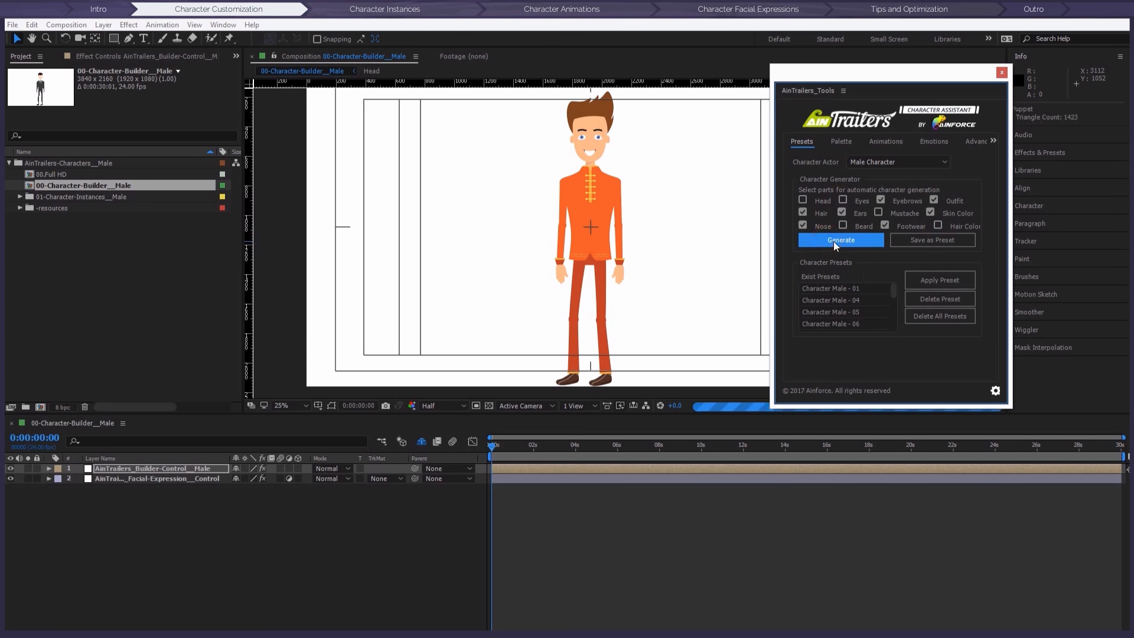
left_click(835, 241)
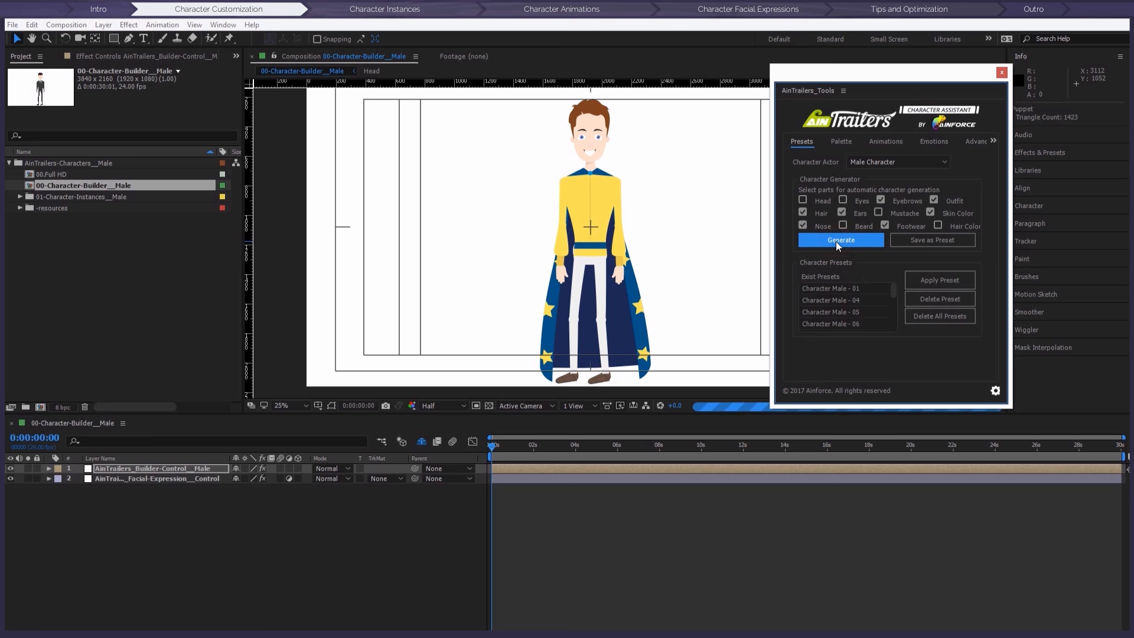
left_click(835, 241)
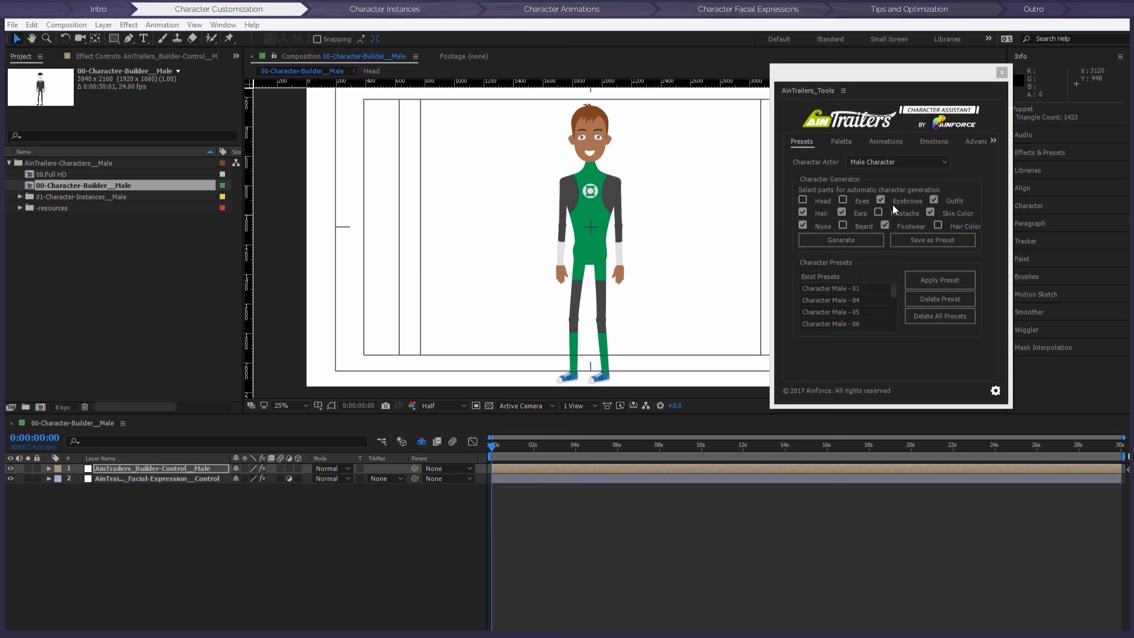
Step: Apply random skin tones from the character palette several times
left_click(840, 142)
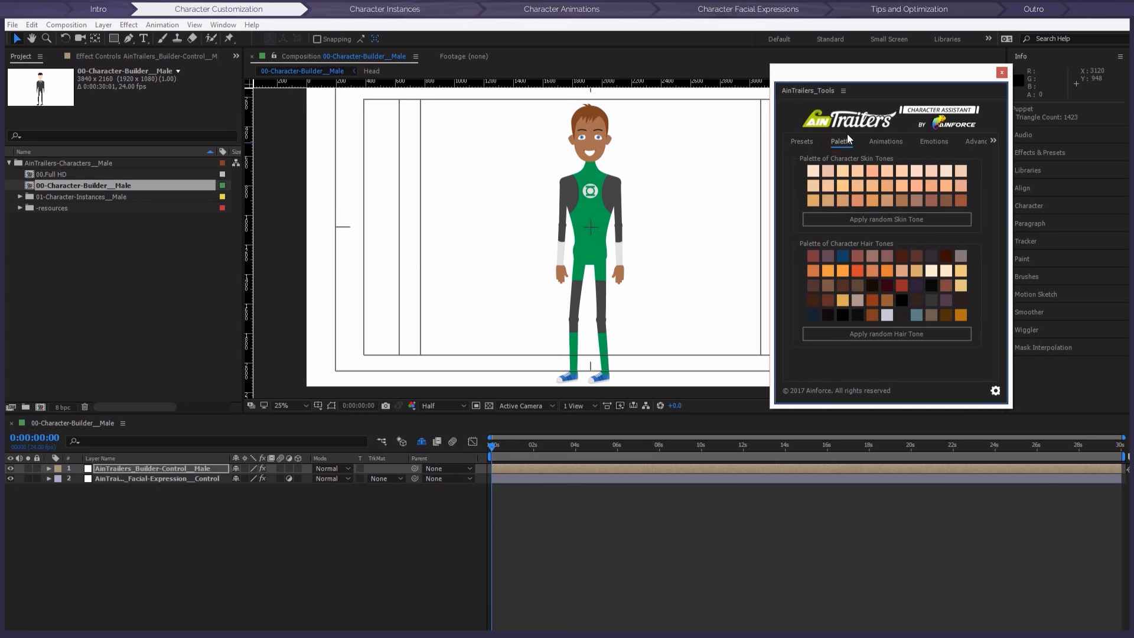
left_click(868, 218)
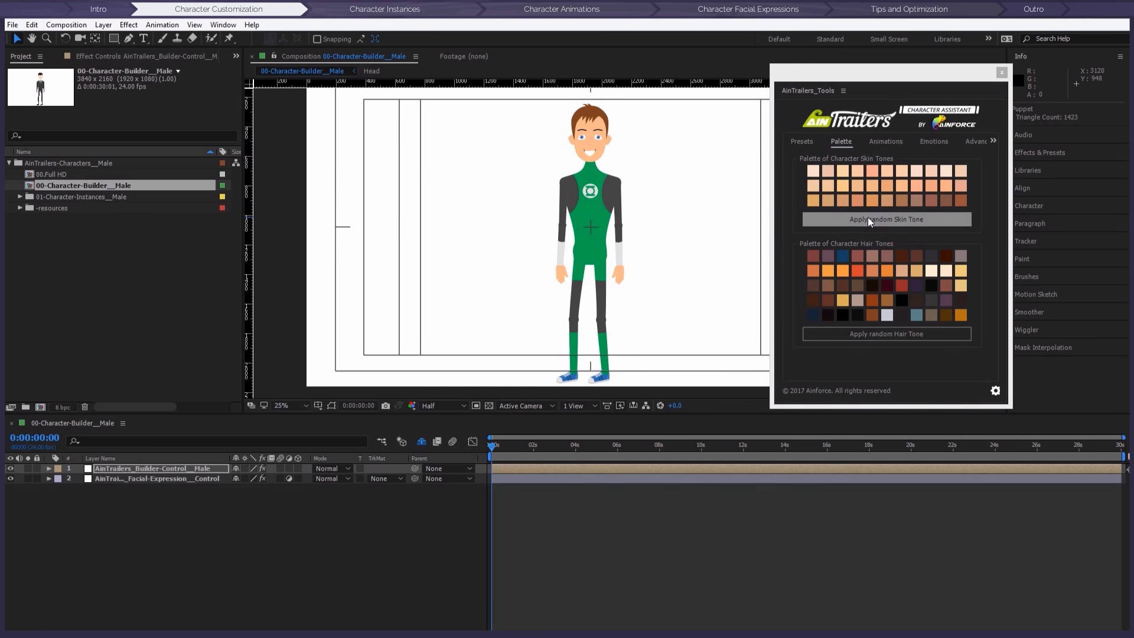
left_click(867, 218)
left_click(869, 218)
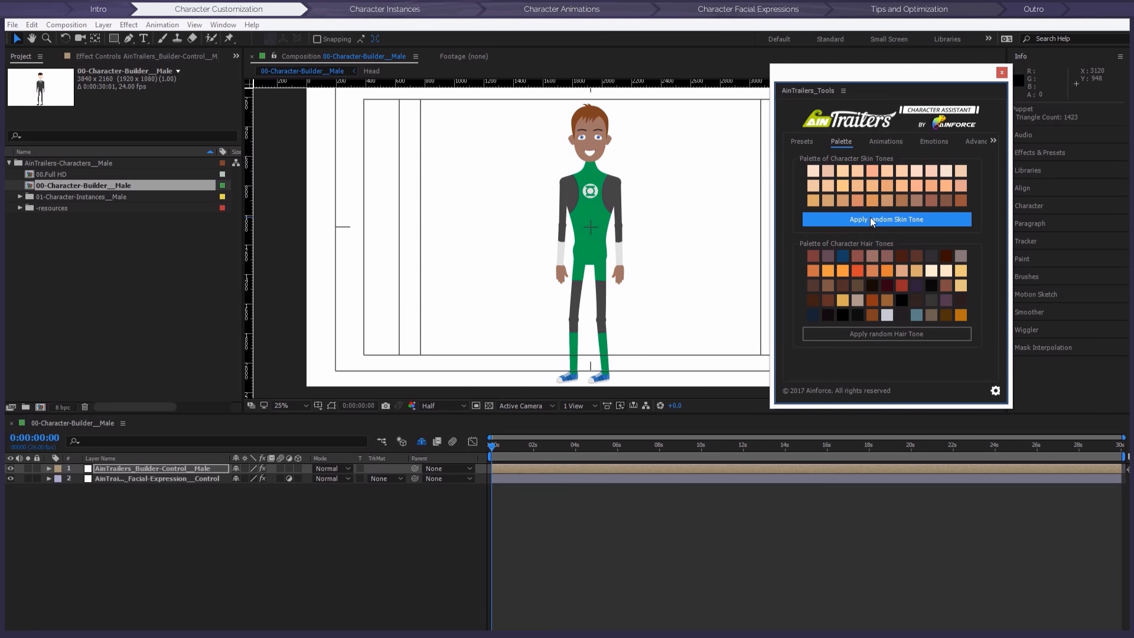
left_click(867, 218)
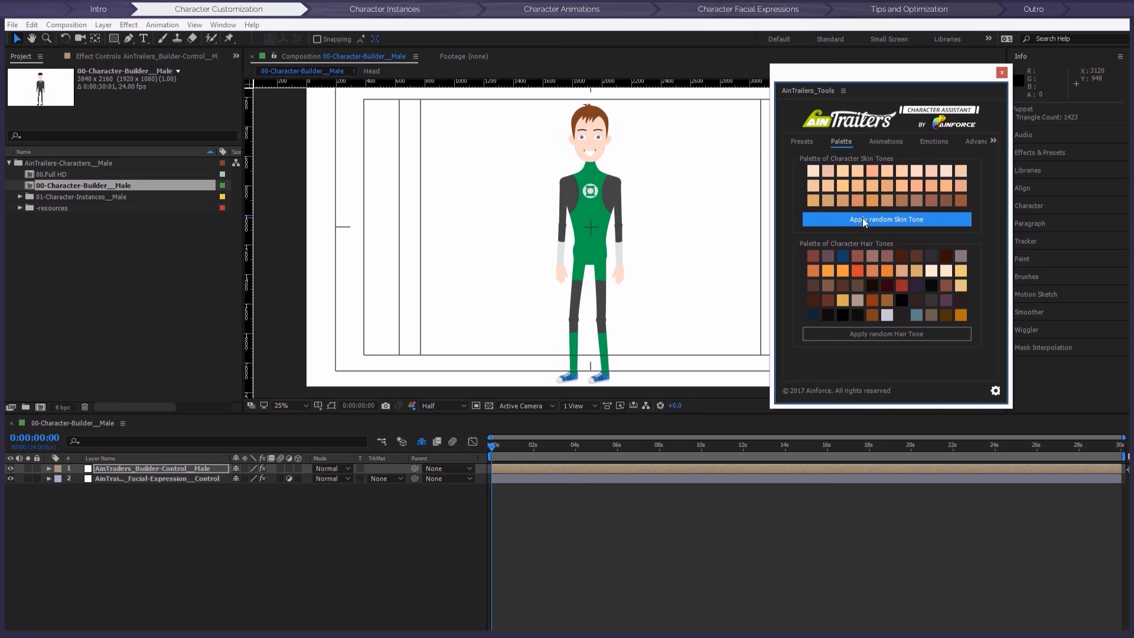
left_click(873, 220)
Step: Apply random hair tones from the character palette three times
left_click(868, 332)
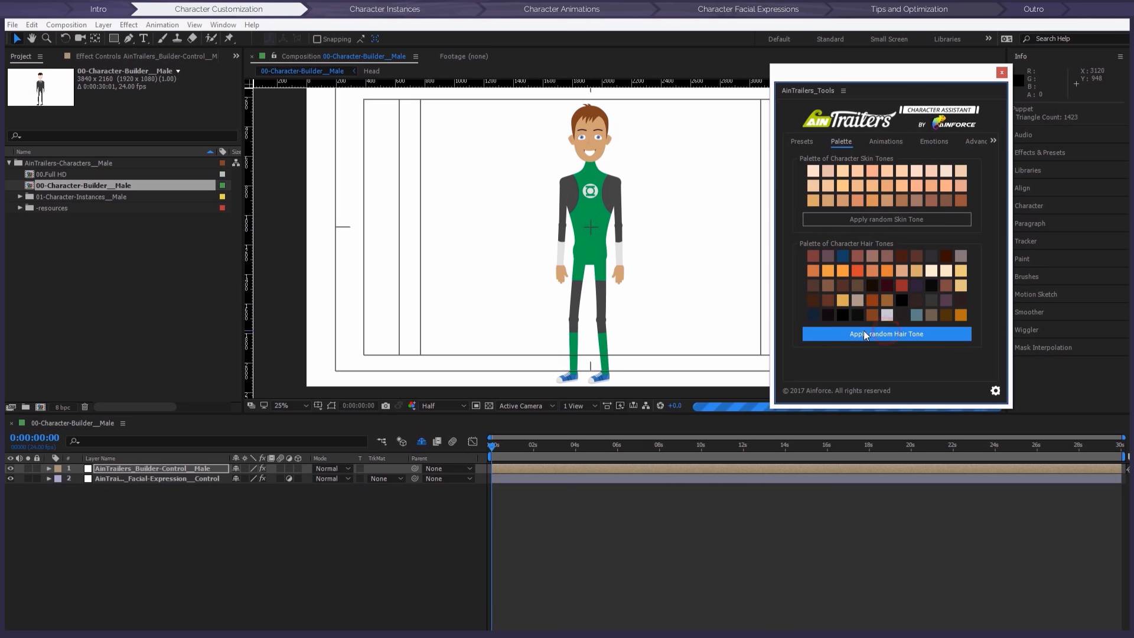
left_click(867, 334)
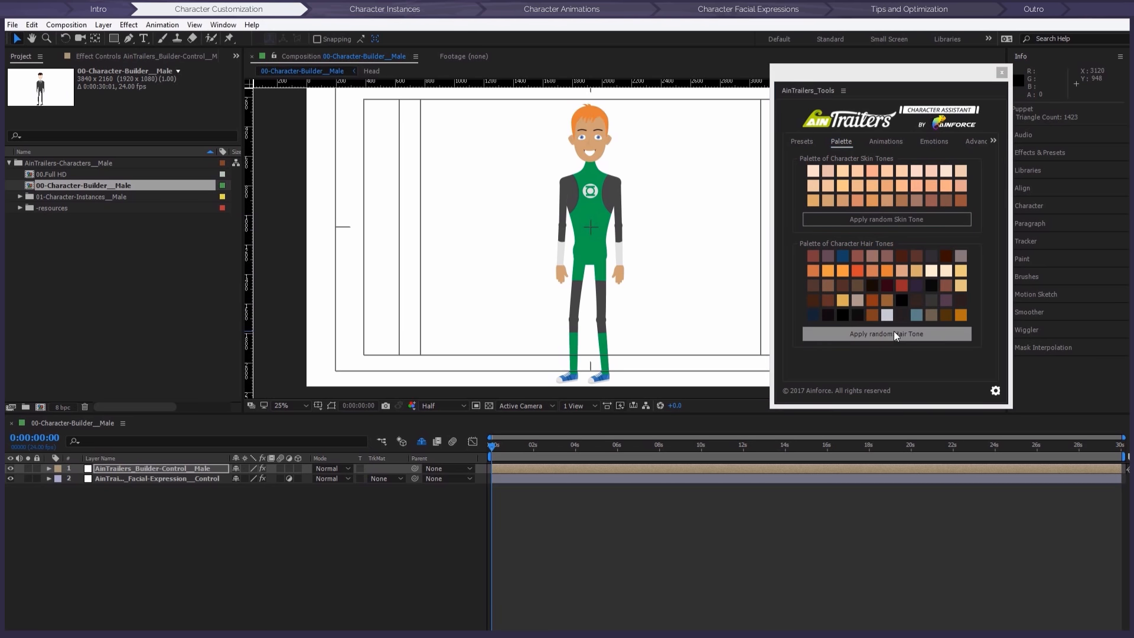
left_click(874, 333)
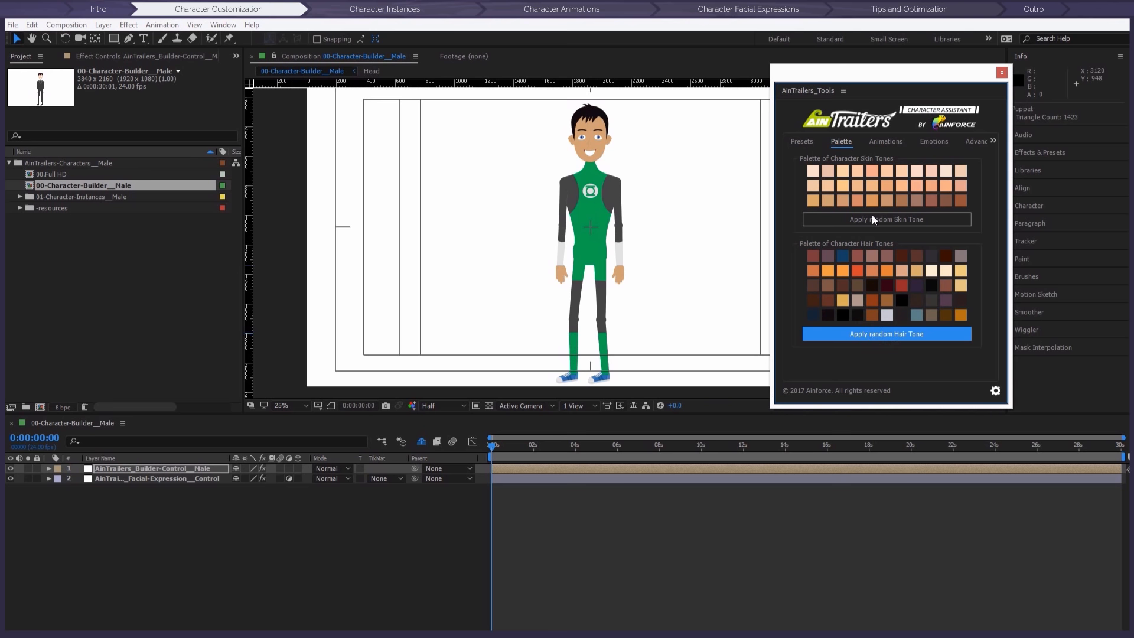
Step: Sample Color__Skin on the builder control from the skin tone palette, first a dark brown and then a light peach from the first row
left_click(136, 469)
left_click(147, 57)
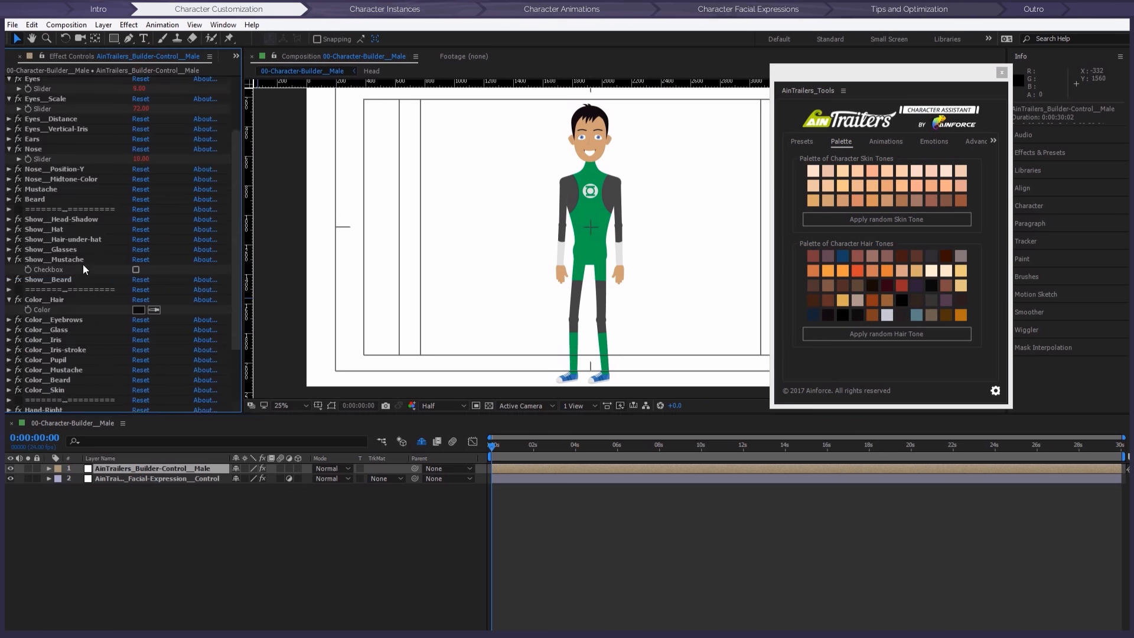
scroll(84, 270, "down", 2)
left_click(8, 366)
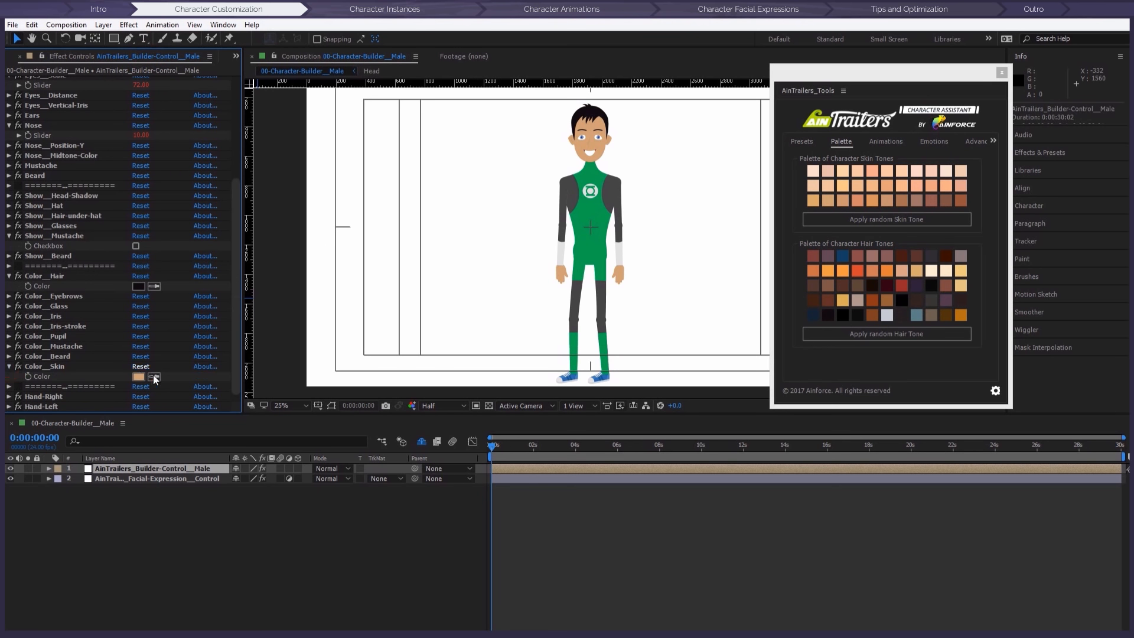
left_click(934, 202)
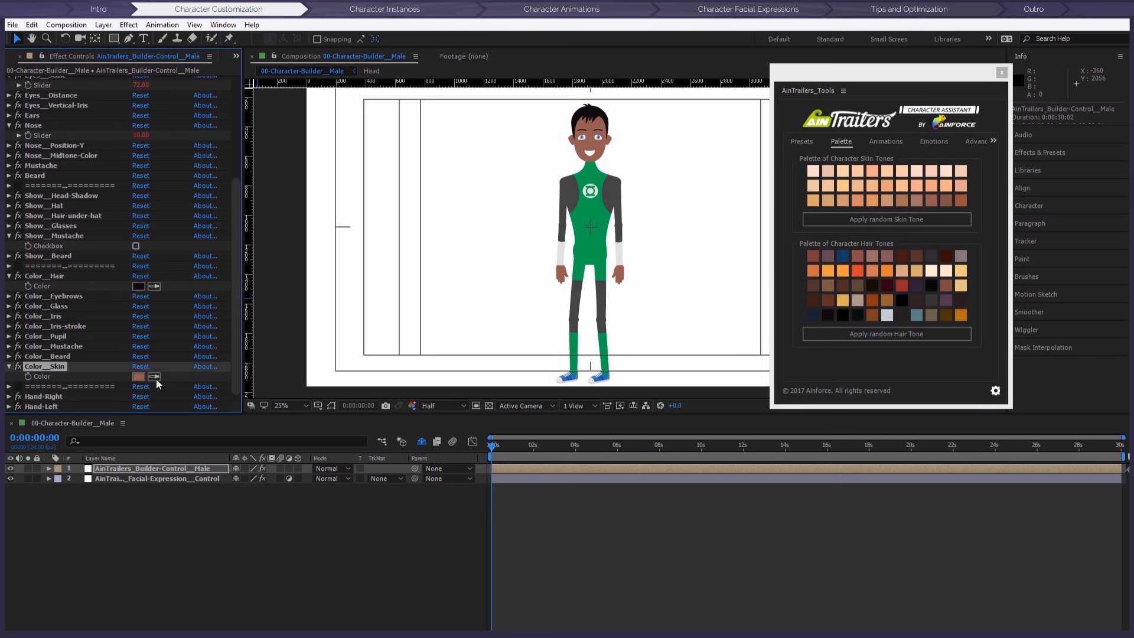
left_click(872, 170)
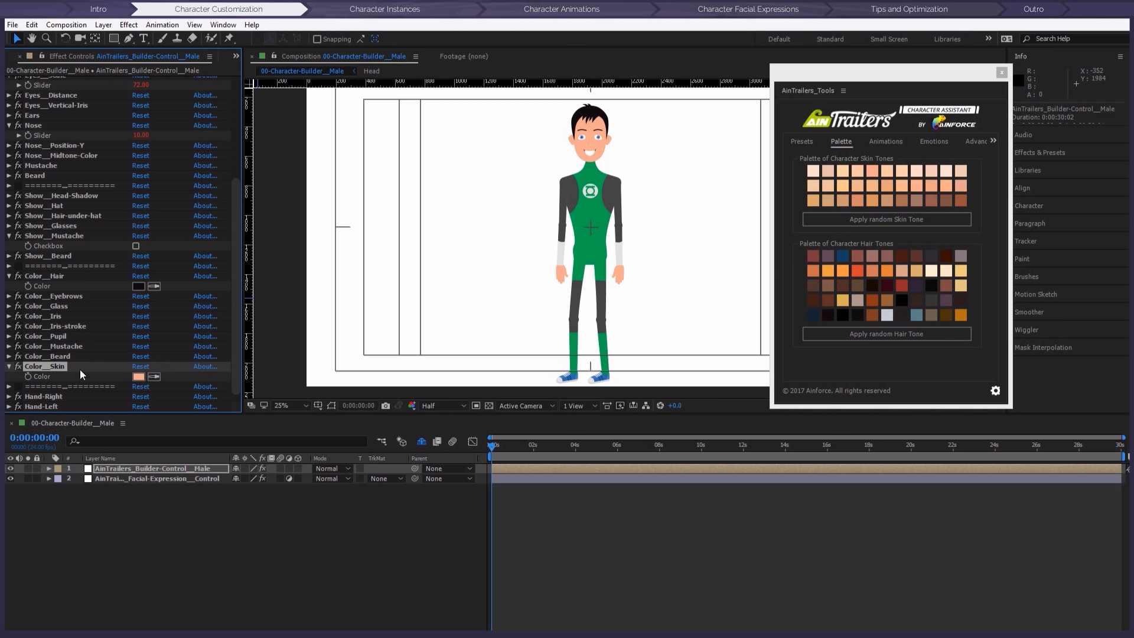
Step: Sample Color__Hair from the hair tone palette, first a golden blond and then the red-orange in the second row
left_click(154, 286)
left_click(843, 300)
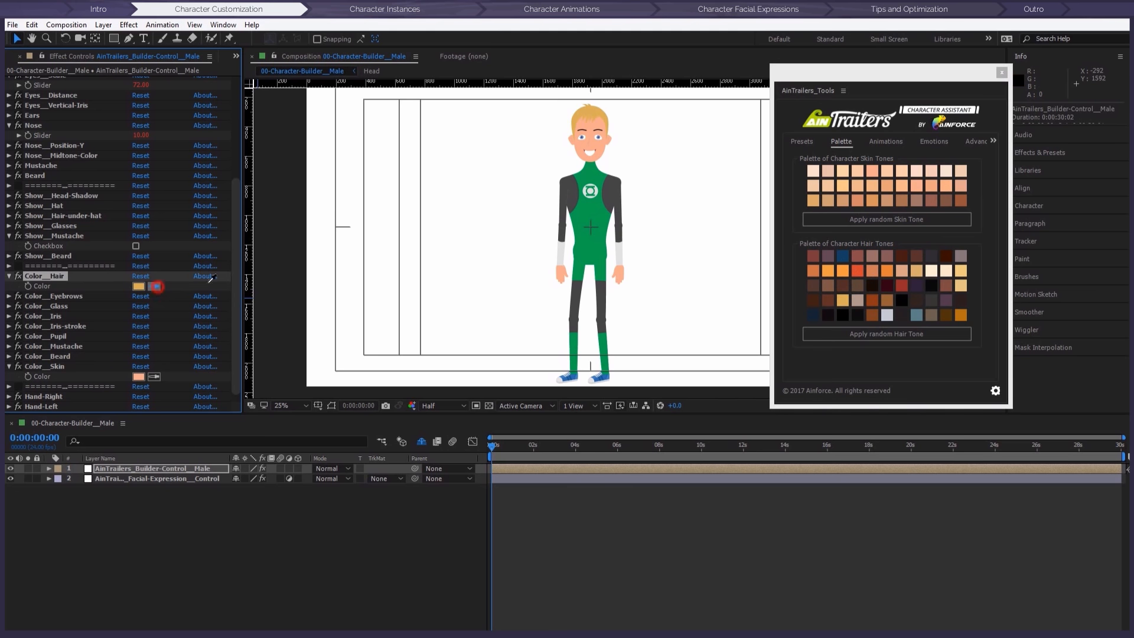
left_click(855, 275)
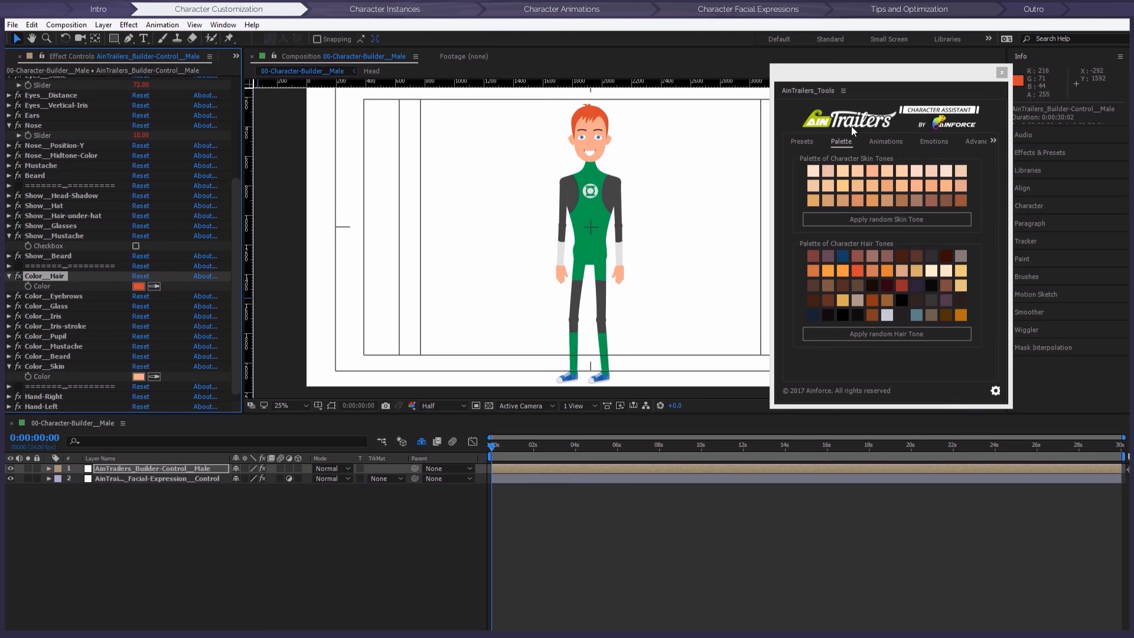
Step: Generate another random character with the selected parts and save it as a character preset
left_click(804, 142)
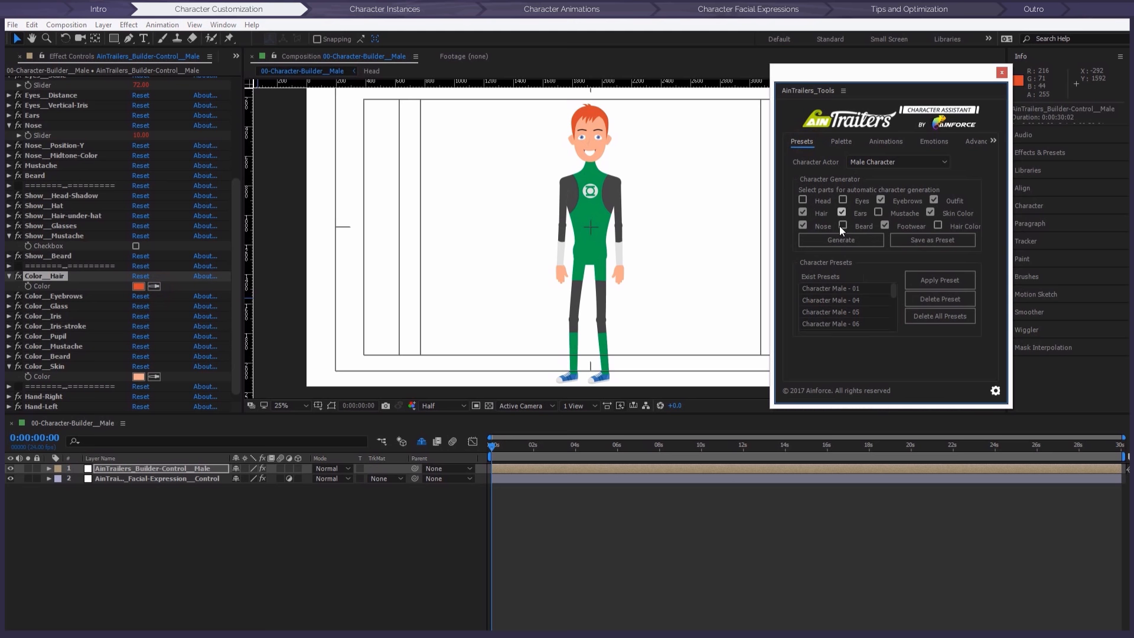
left_click(830, 239)
left_click(925, 238)
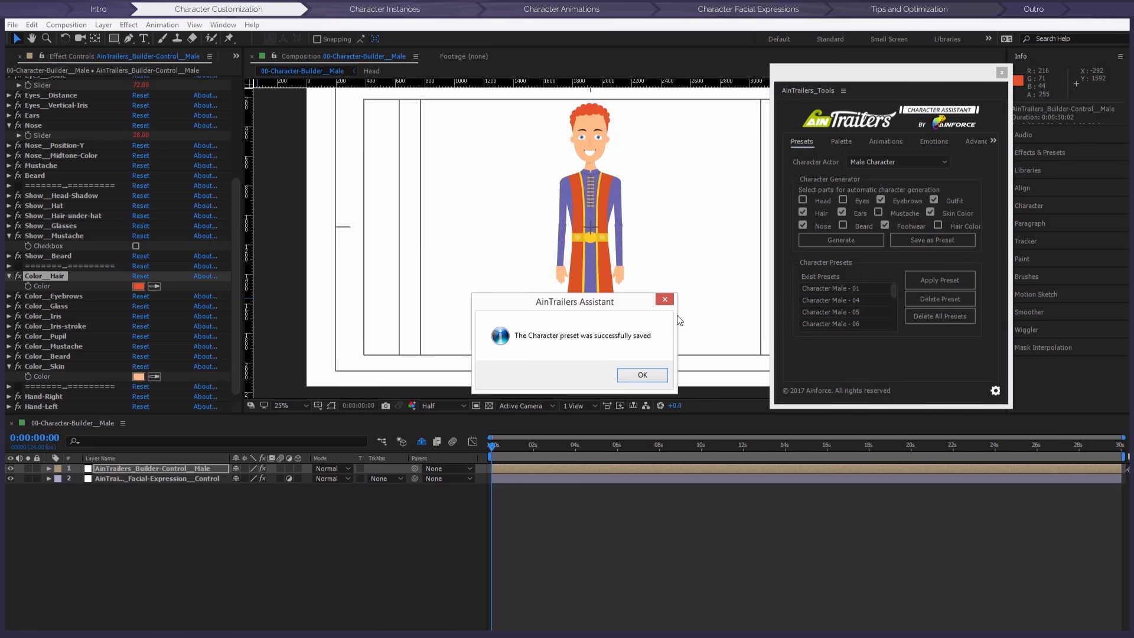
Step: Generate one more random character from the same selected parts and store it as an additional preset
left_click(646, 375)
left_click(837, 241)
left_click(913, 241)
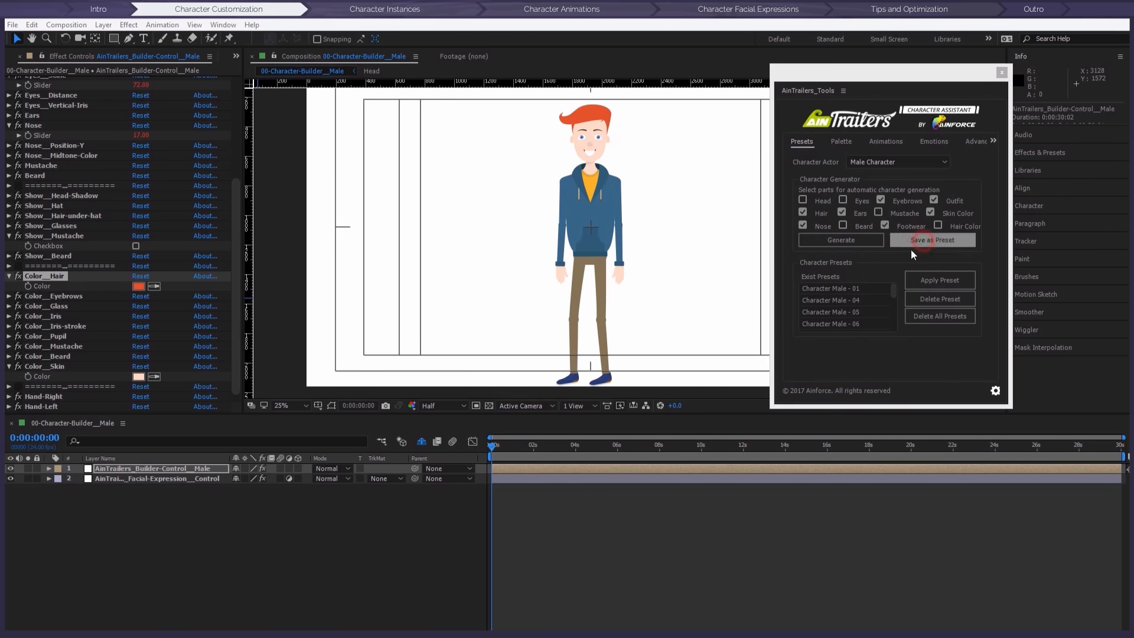
left_click(644, 369)
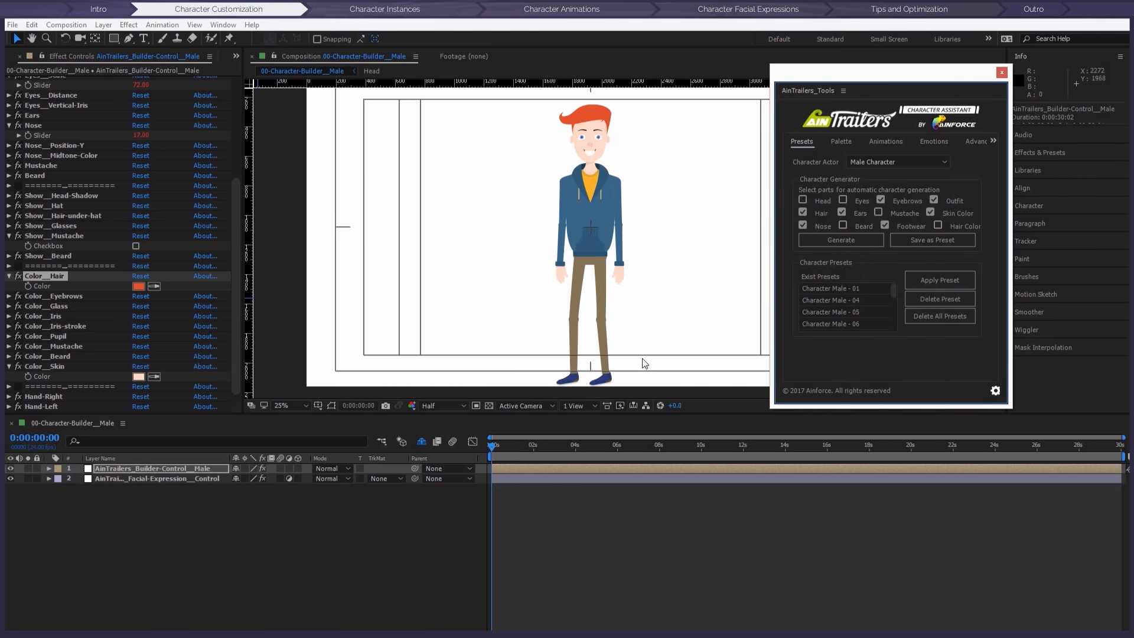
Step: Open the Character-Instance__Male-01 composition from the 01-Character-Instances__Male folder
left_click(11, 57)
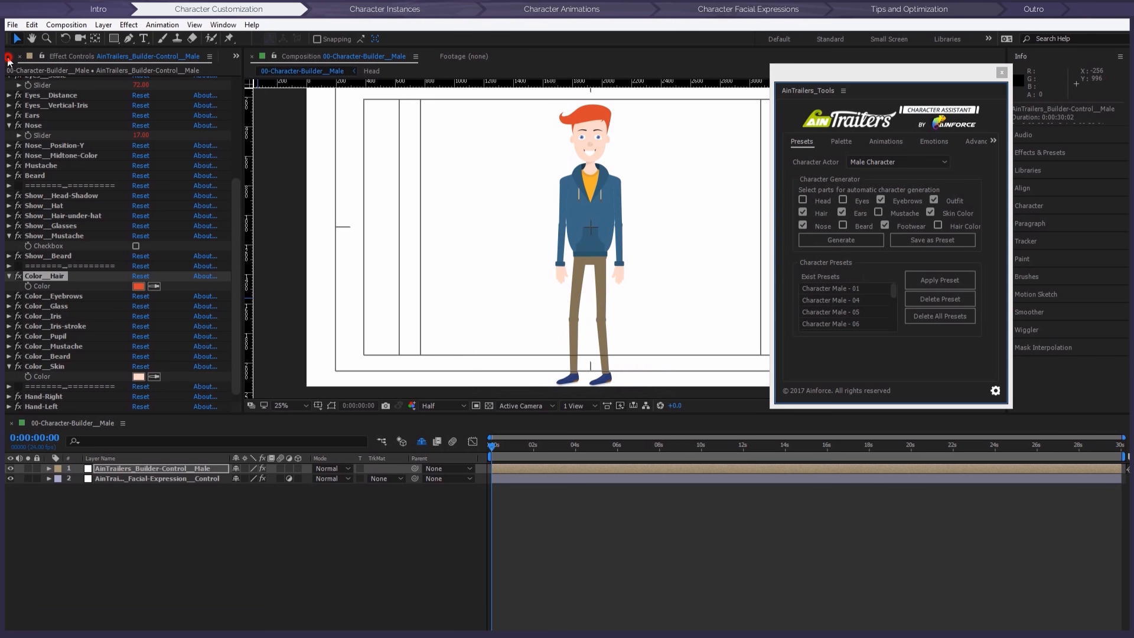
double_click(77, 197)
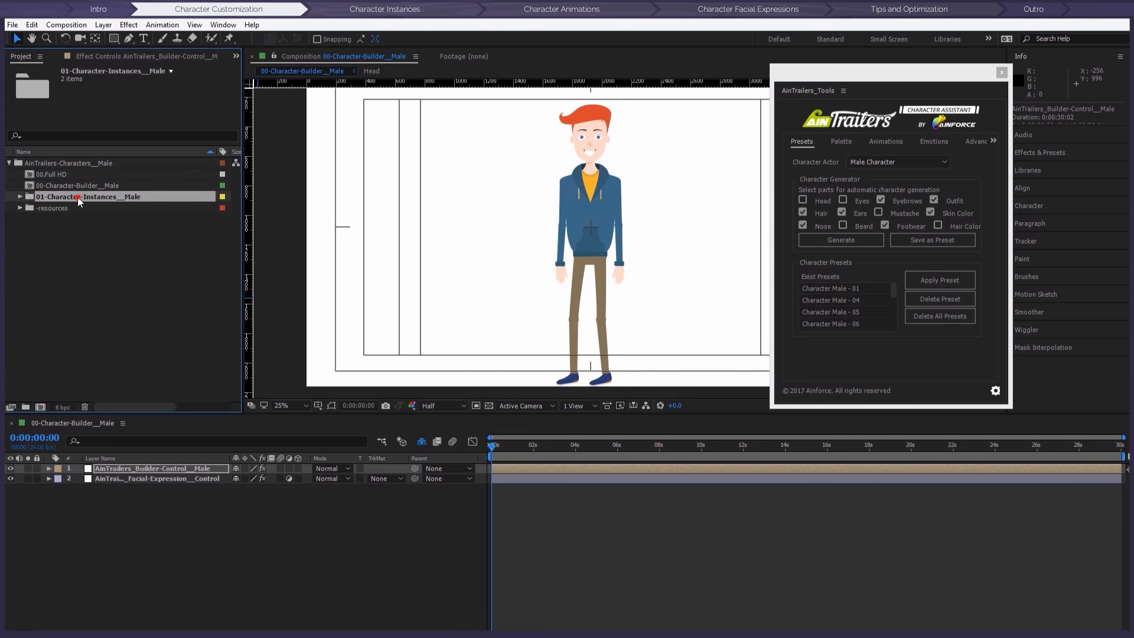
left_click(80, 208)
double_click(137, 211)
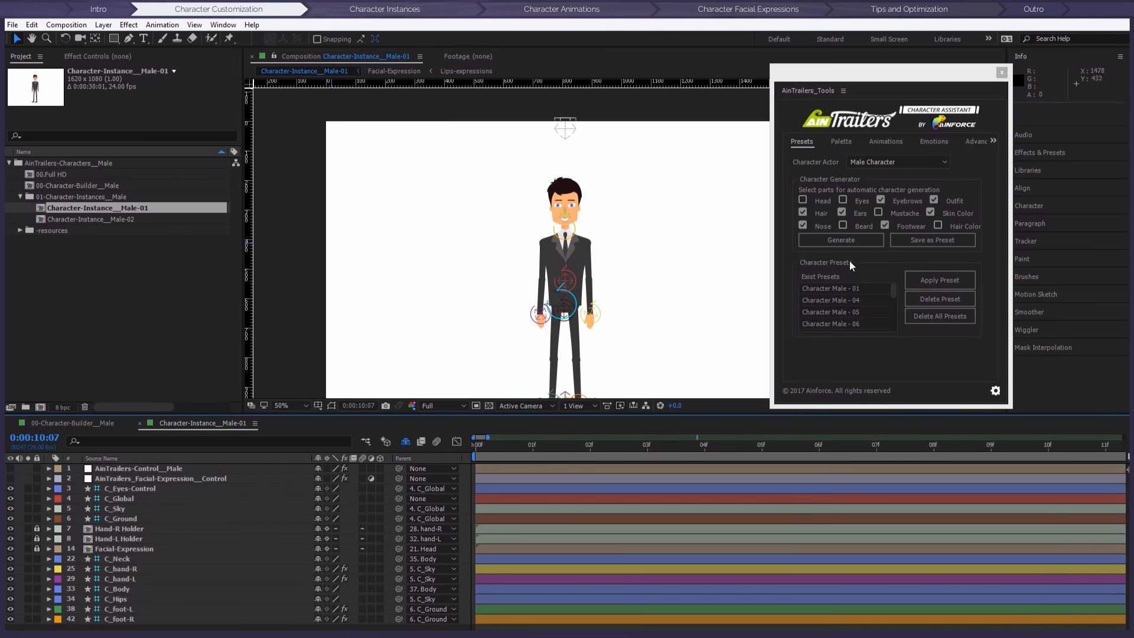
Step: Apply the preset Character Male - 21 to the open character instance, followed by Character Male - 22
left_click_drag(894, 290, 902, 331)
left_click(865, 317)
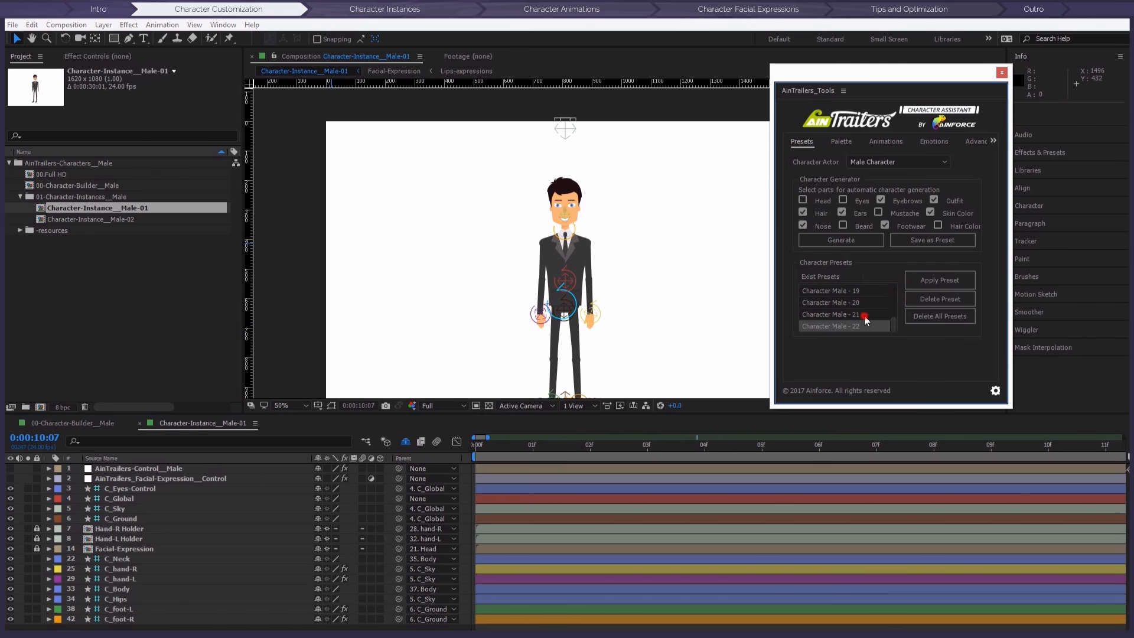
left_click(922, 282)
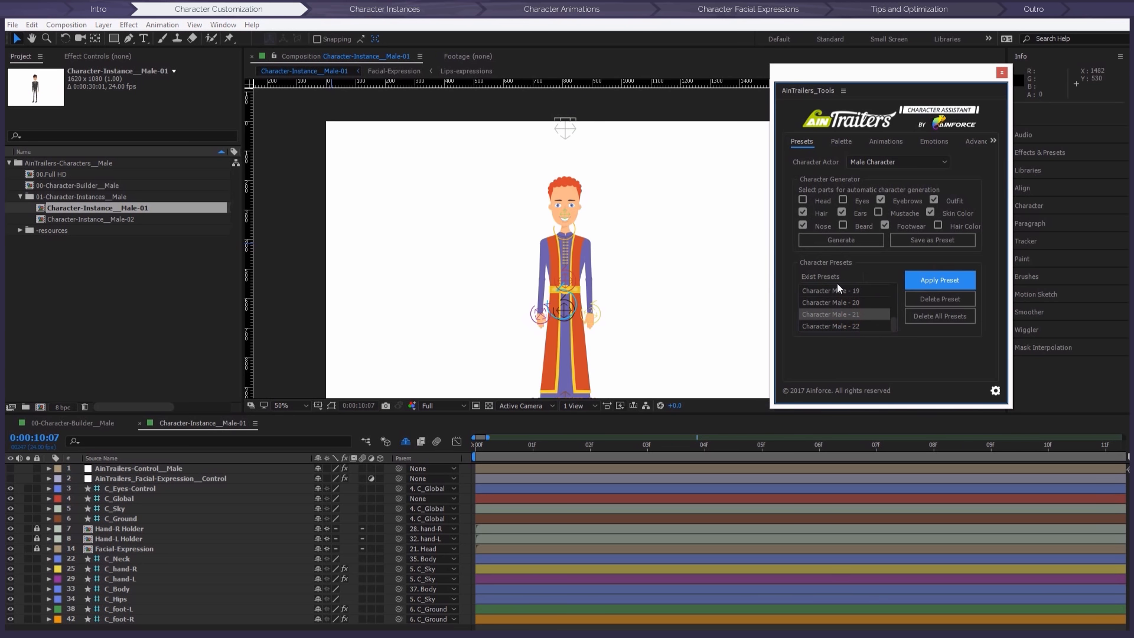
left_click(855, 326)
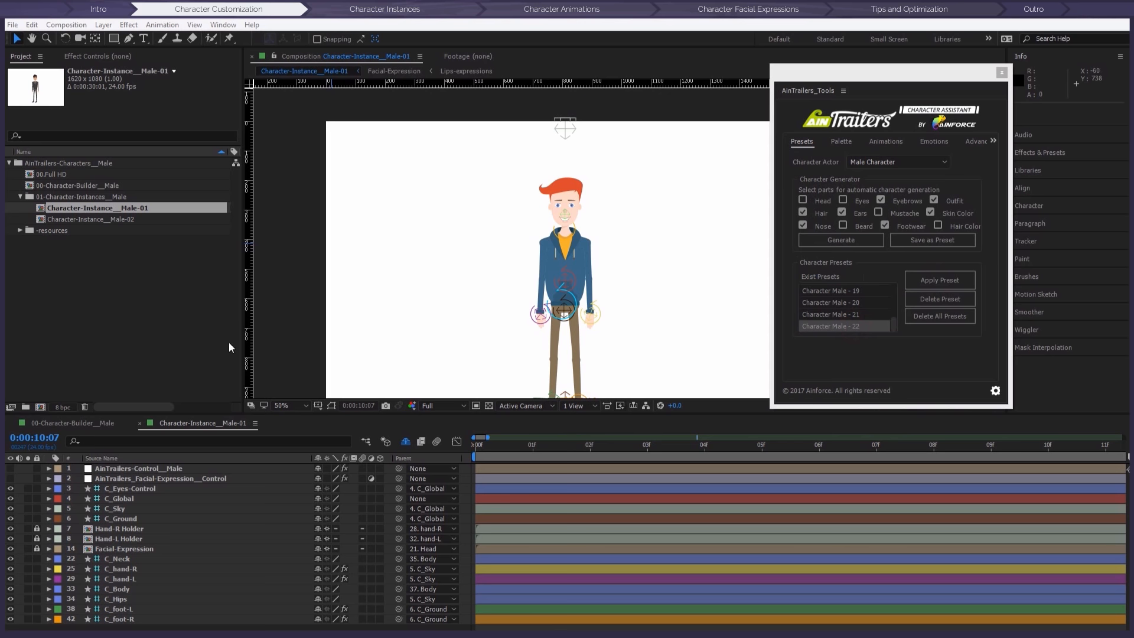
Step: Return to 00-Character-Builder__Male for a closer look at the character, move the AinTrailers_Tools window off it, and select Character-Instance__Male-01 in the project
left_click(82, 423)
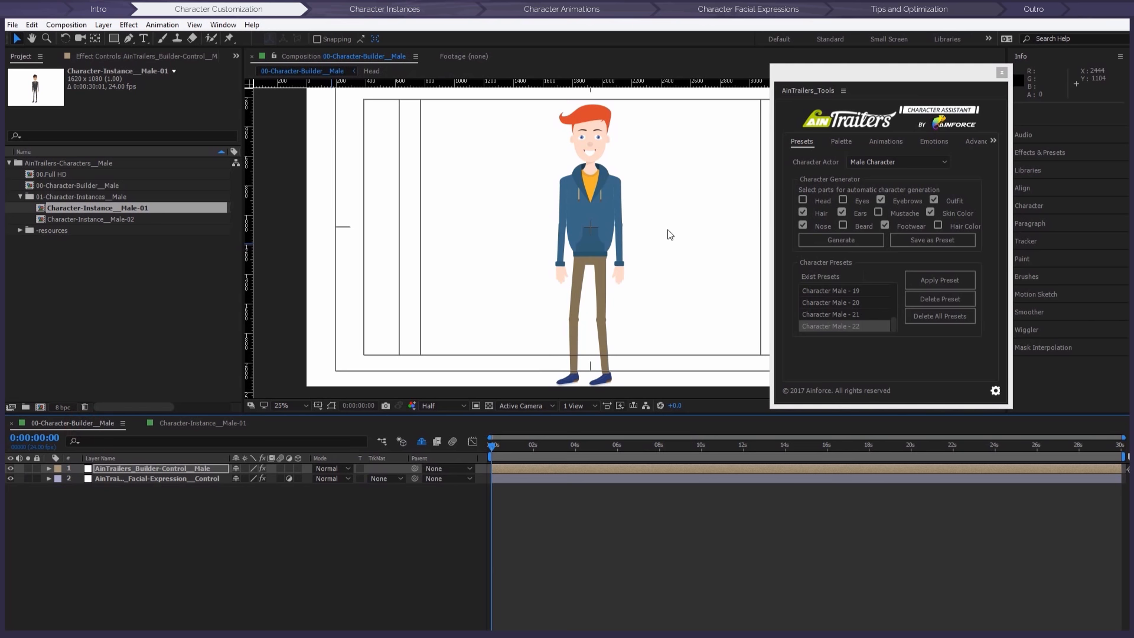
left_click_drag(625, 234, 645, 299)
scroll(610, 260, "up", 2)
key("v")
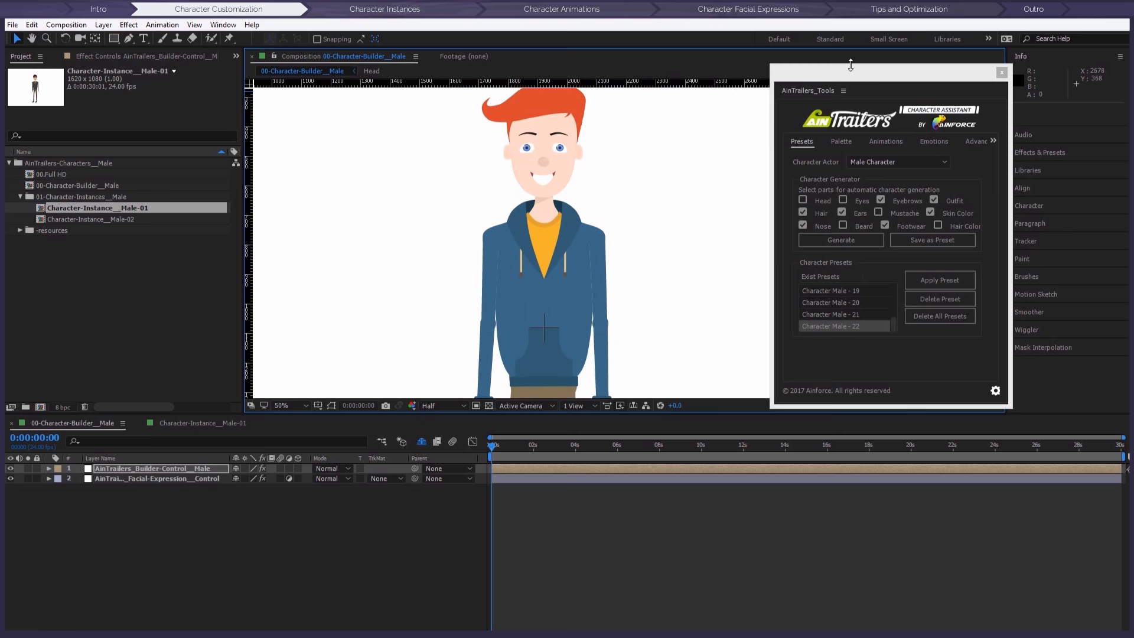
left_click_drag(859, 68, 868, 196)
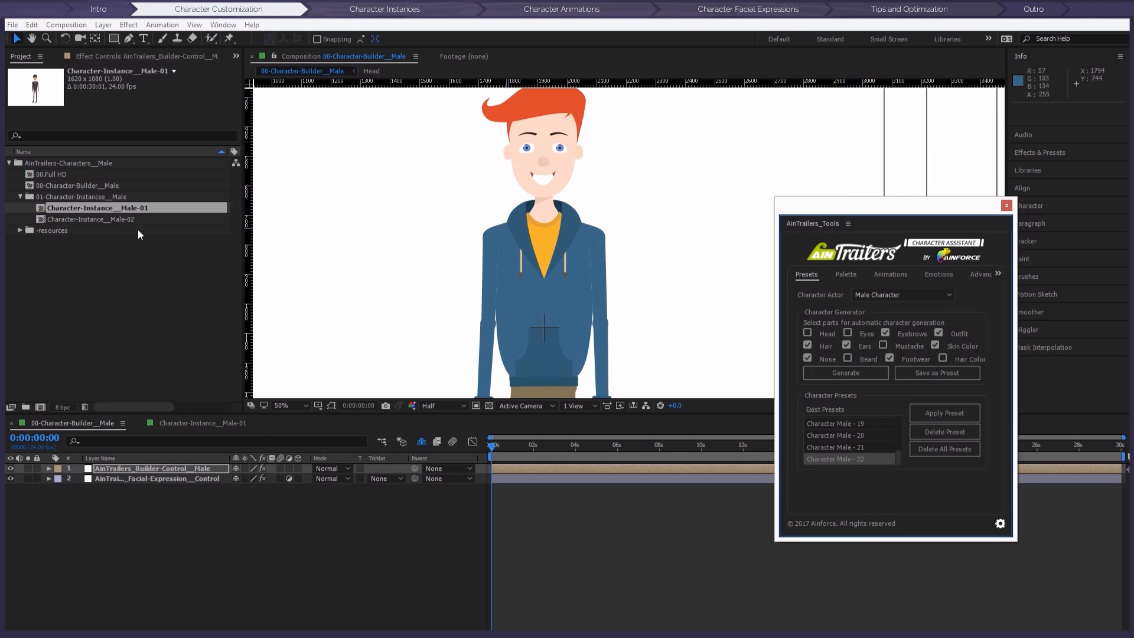
left_click(121, 209)
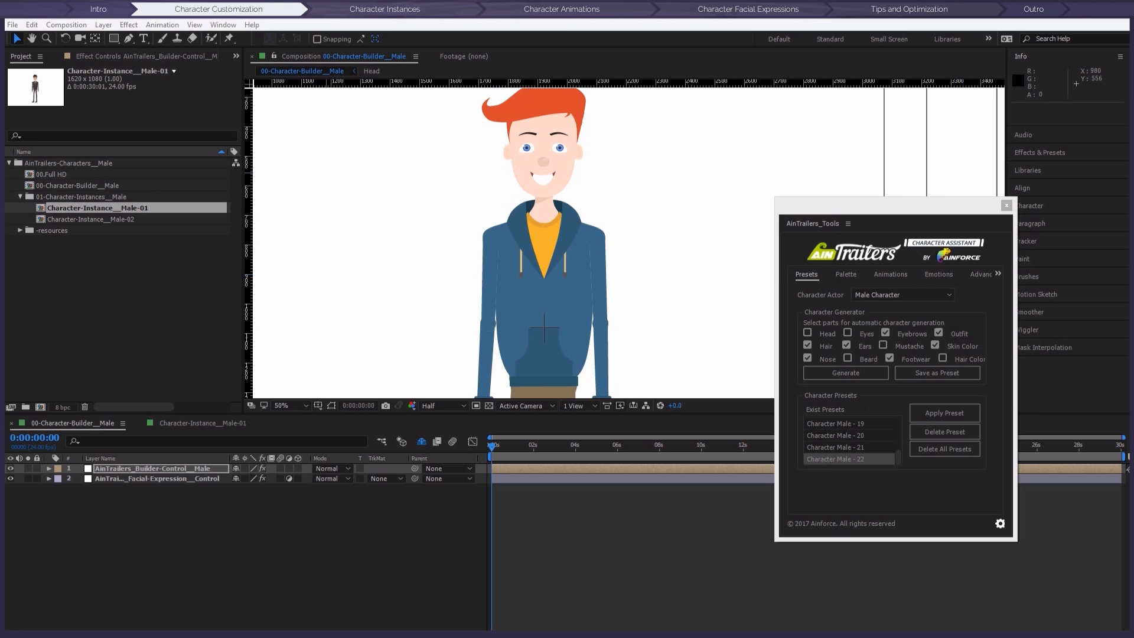
Step: Switch to File Explorer and look up the Illustrator source file in the 001-president folder of 01-Outfits__Male
left_click_drag(0, 82, 519, 81)
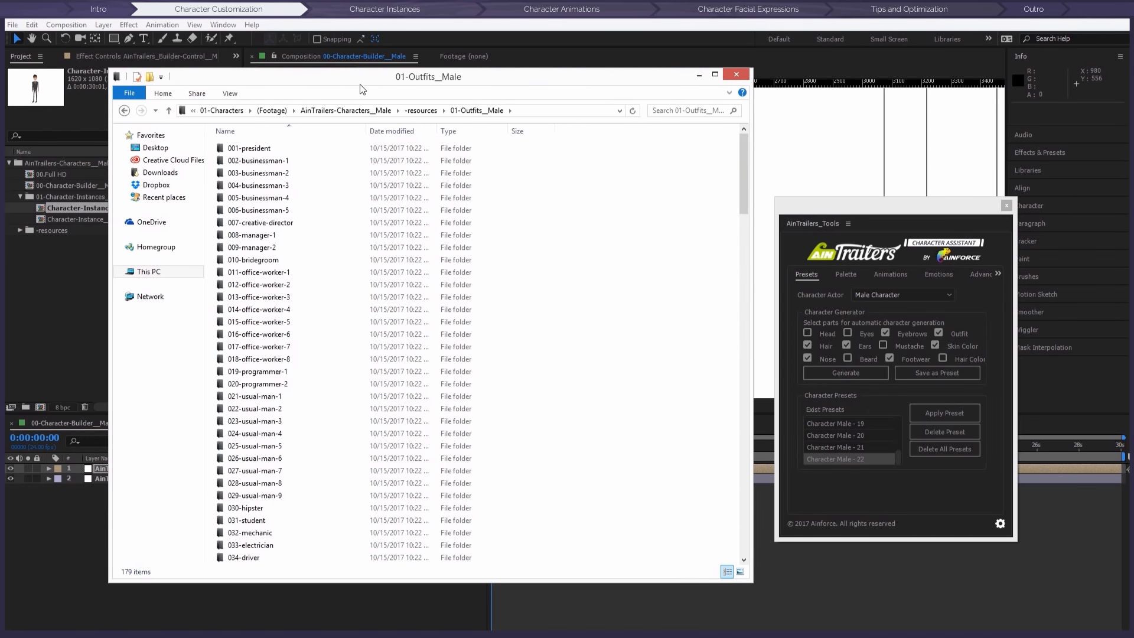
double_click(254, 149)
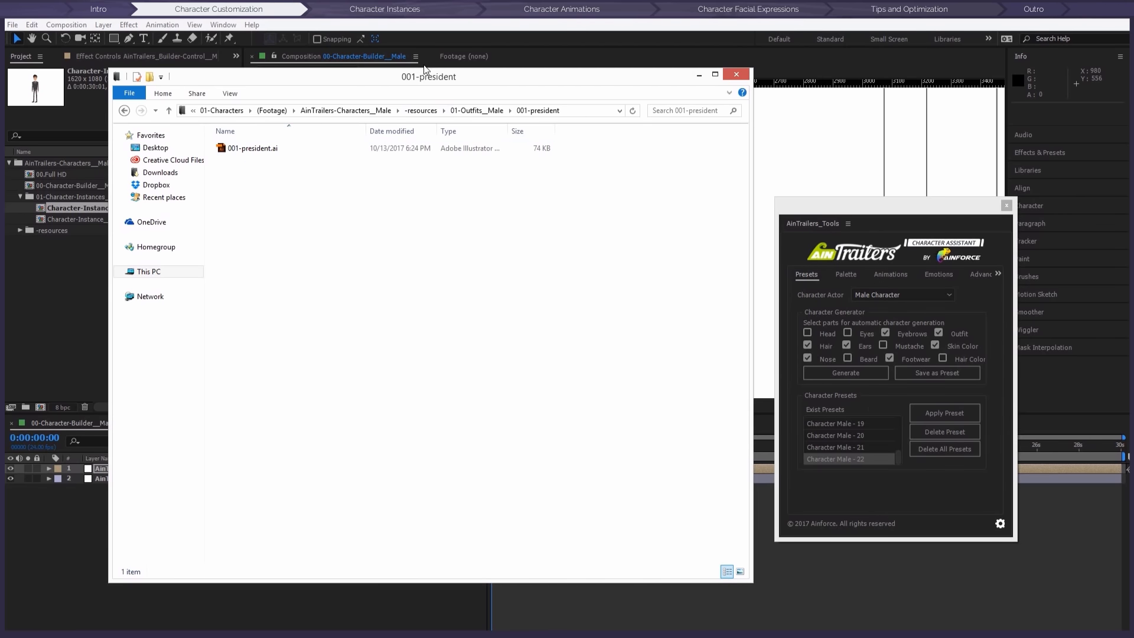
left_click_drag(471, 76, 0, 75)
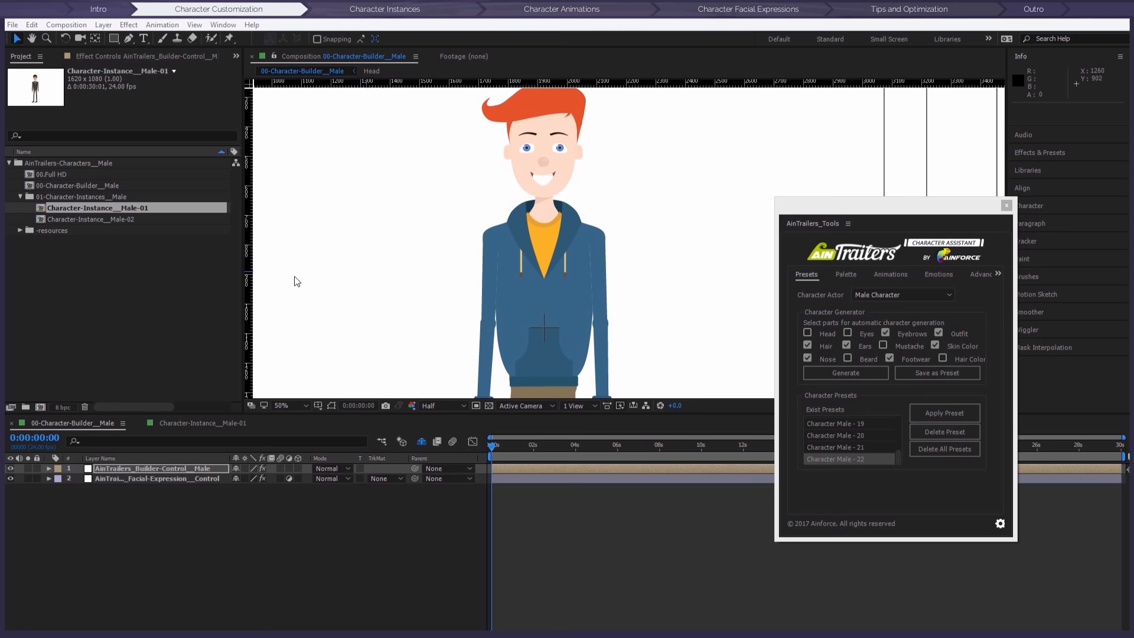
Step: Convert the outfit of Character-Instance__Male-02 to its shape version with separate colors for pants enabled
left_click(119, 221)
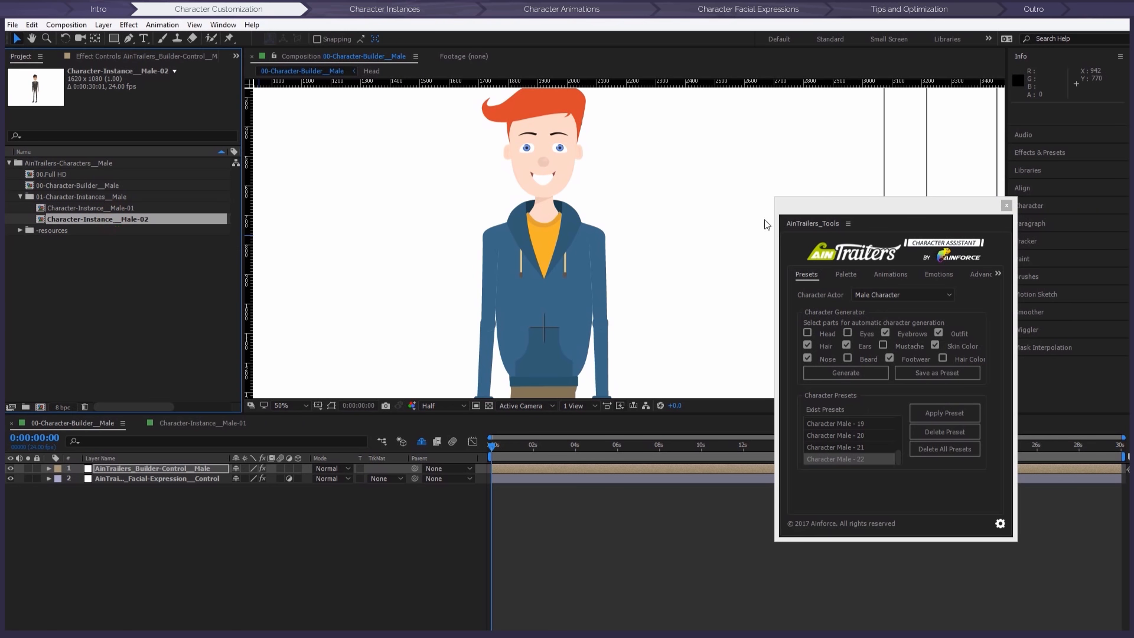
left_click(982, 276)
left_click(808, 340)
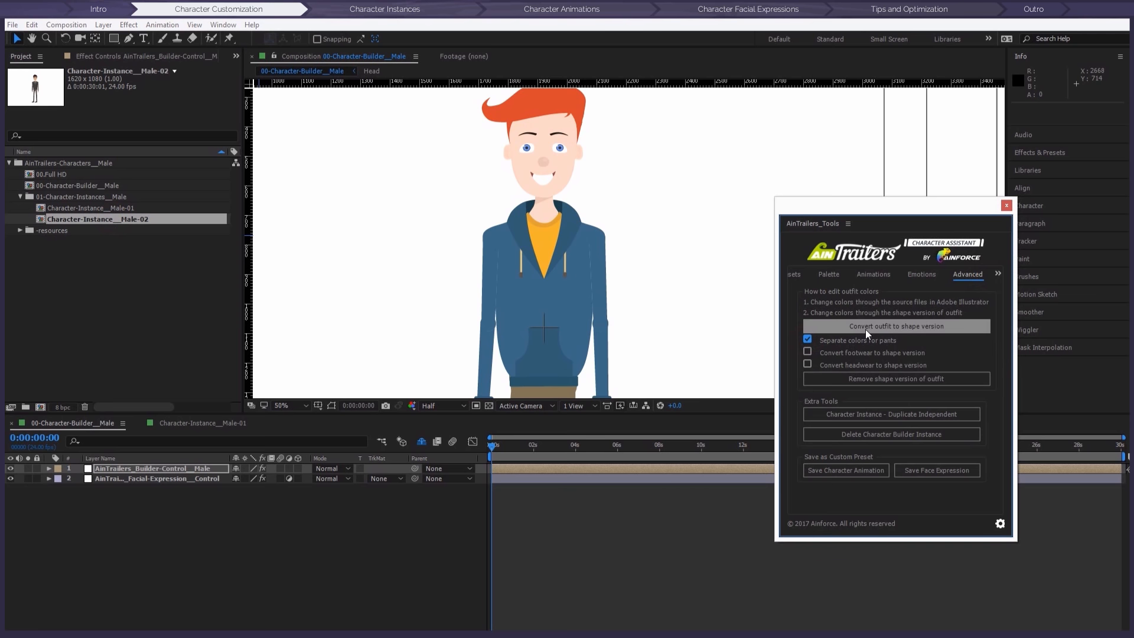
left_click(867, 330)
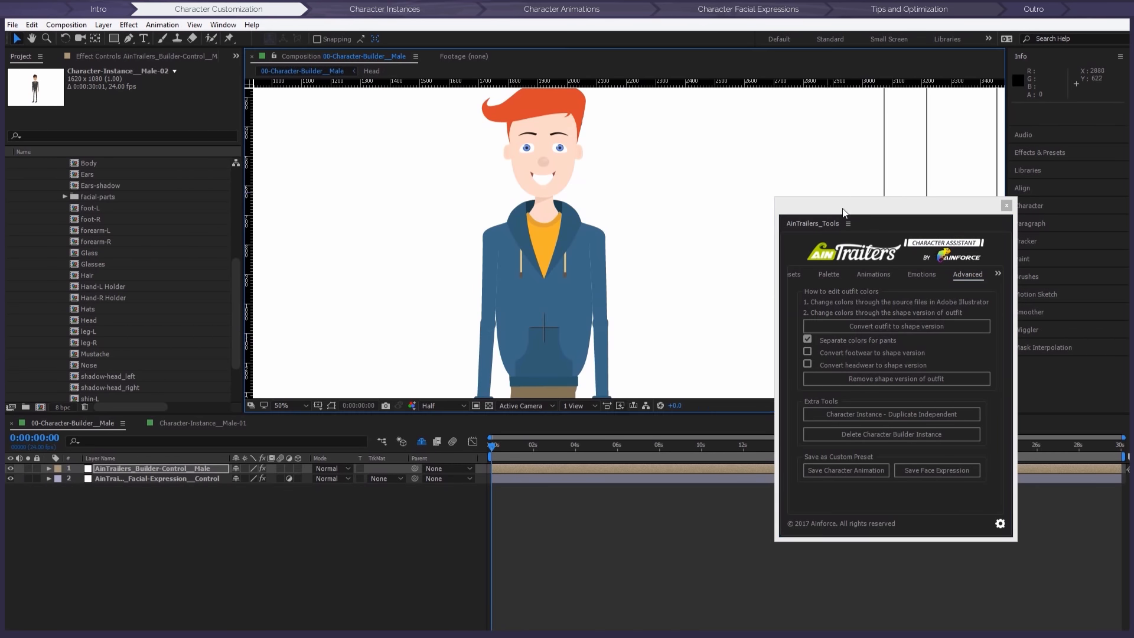
Step: Open the Character-Instance__Male-02 composition and show the effect controls of its AinTrailers_Outfit__Color-Control layer
left_click_drag(843, 208, 886, 205)
scroll(122, 247, "up", 5)
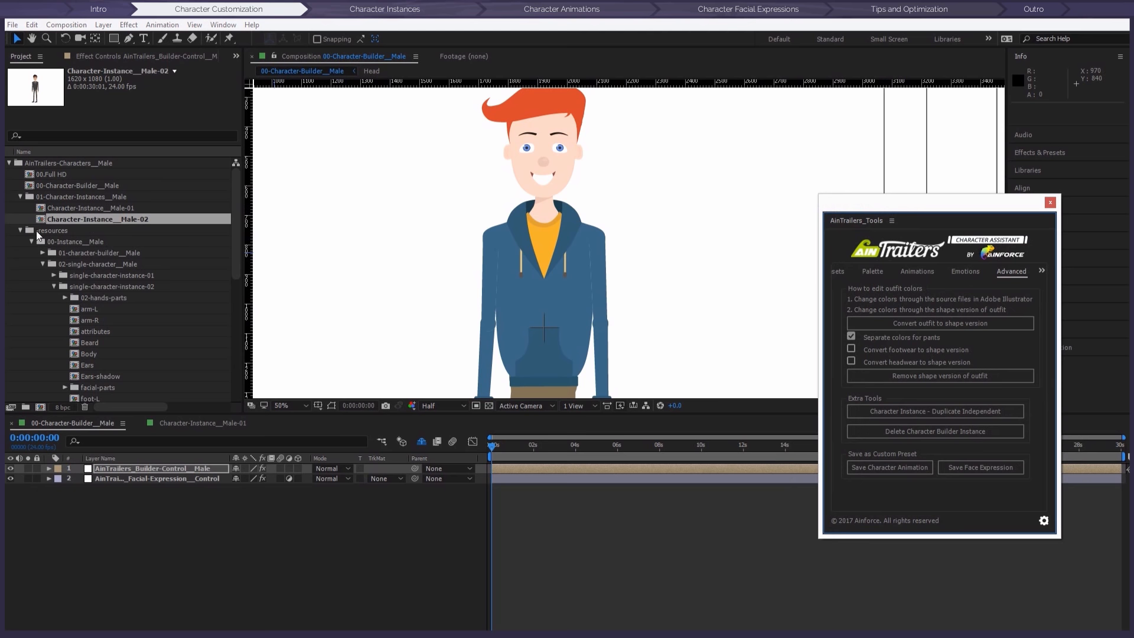
left_click(20, 231)
left_click(79, 242)
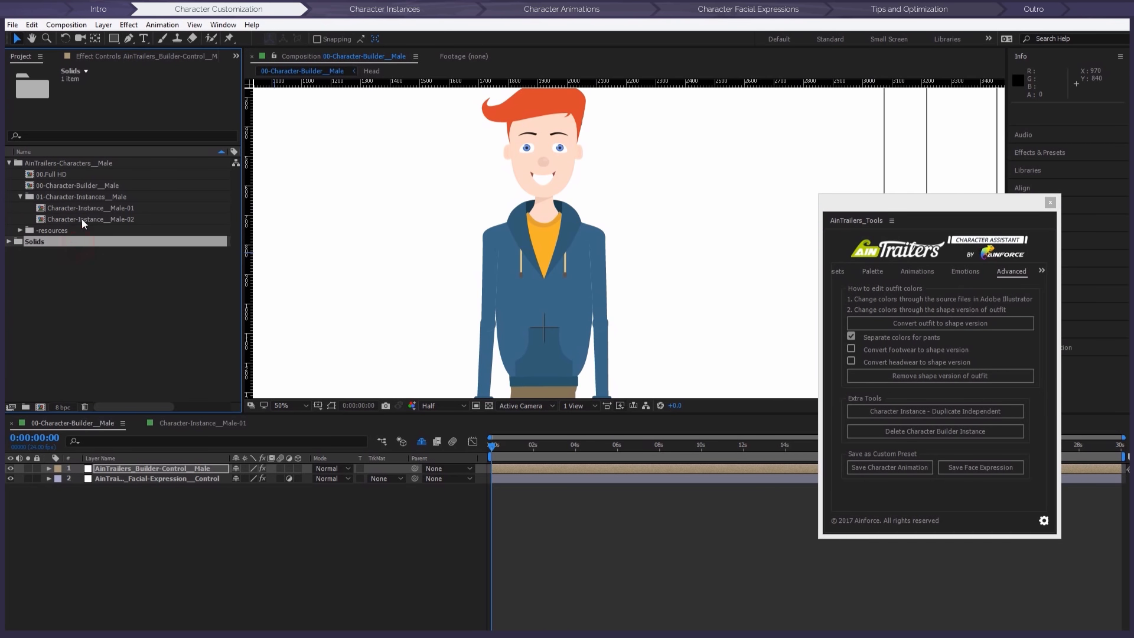
double_click(83, 219)
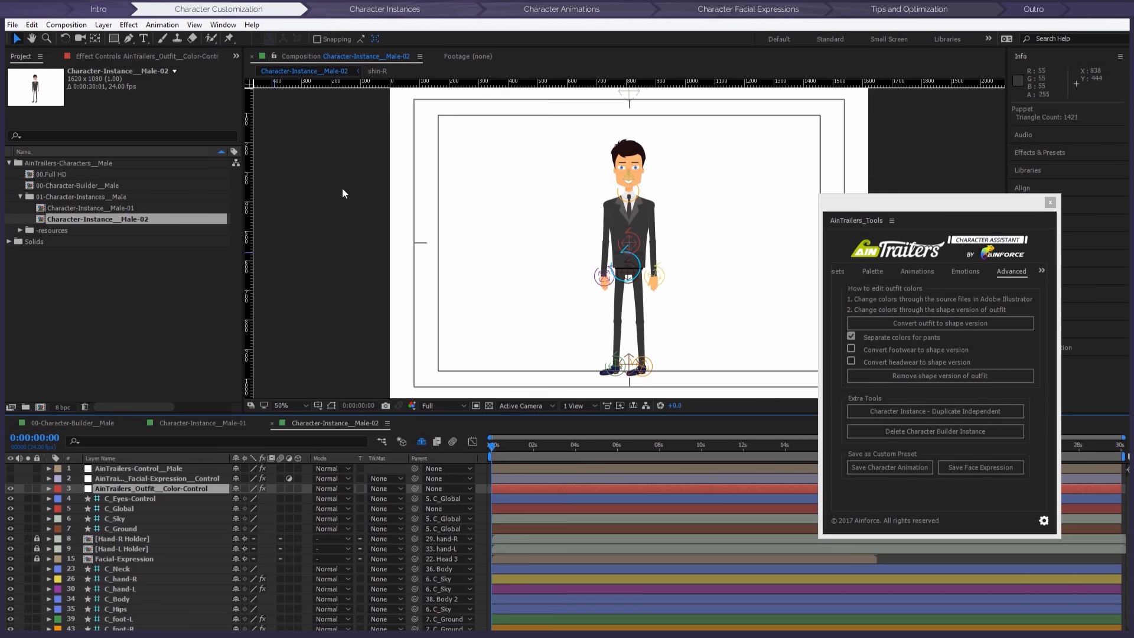
left_click(164, 58)
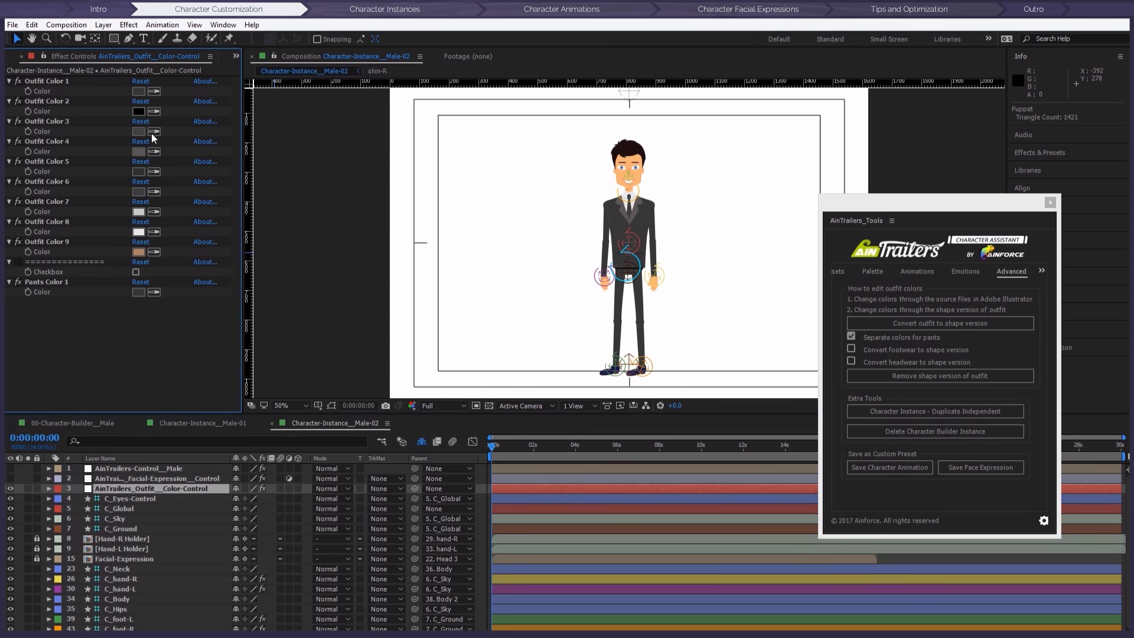
Step: Set Outfit Color 1 to red and Pants Color 1 to blue on the outfit color control
left_click(139, 92)
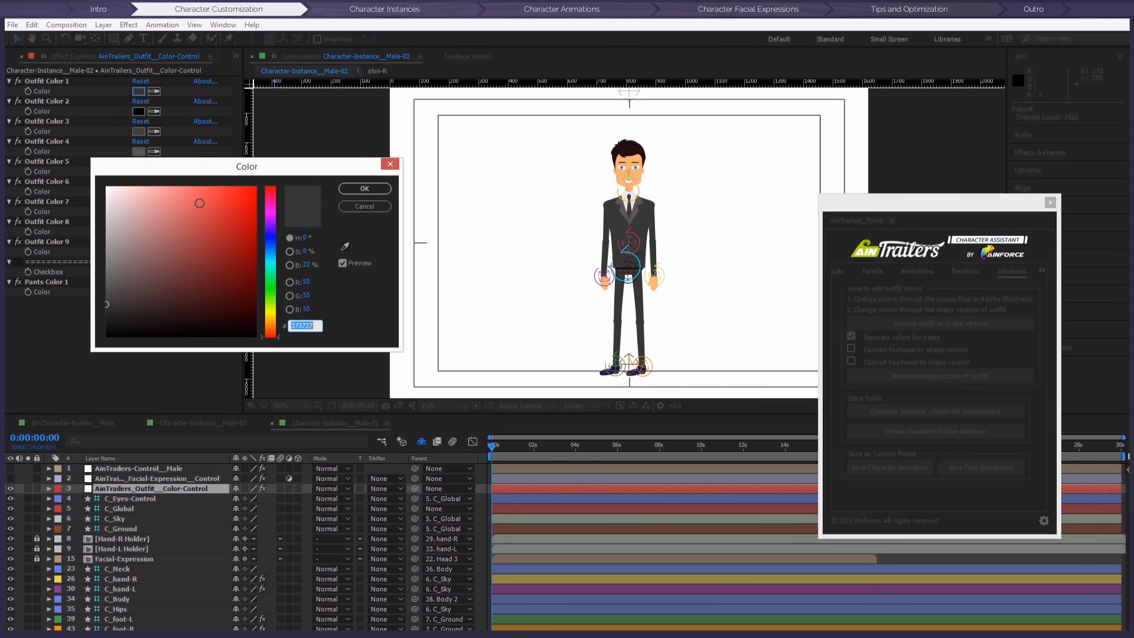
left_click(231, 217)
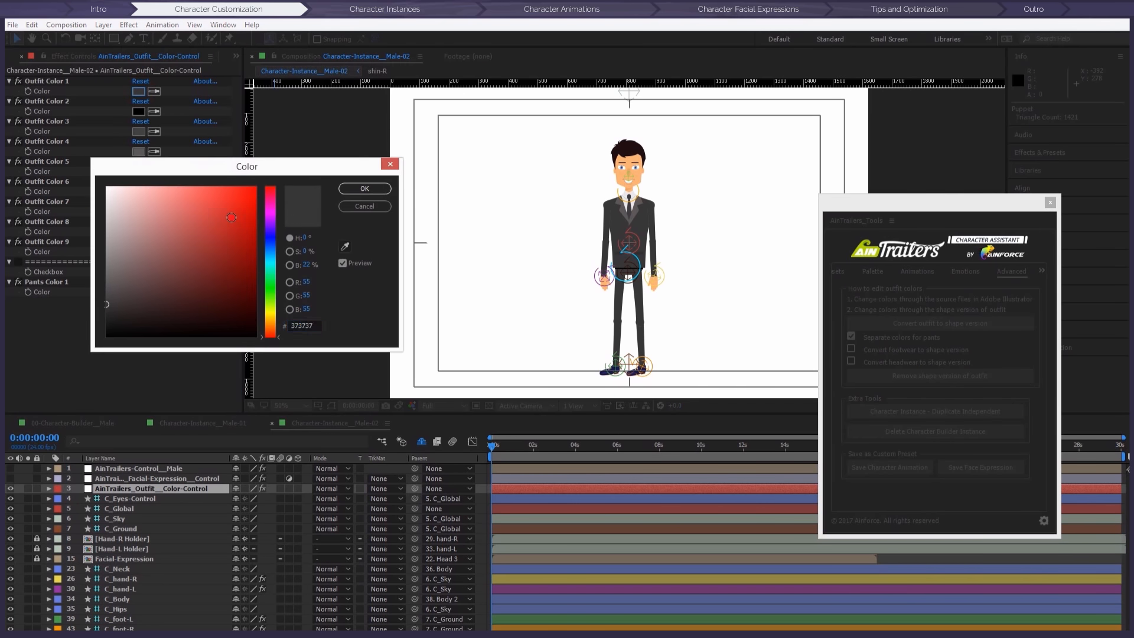
left_click(365, 189)
left_click(139, 292)
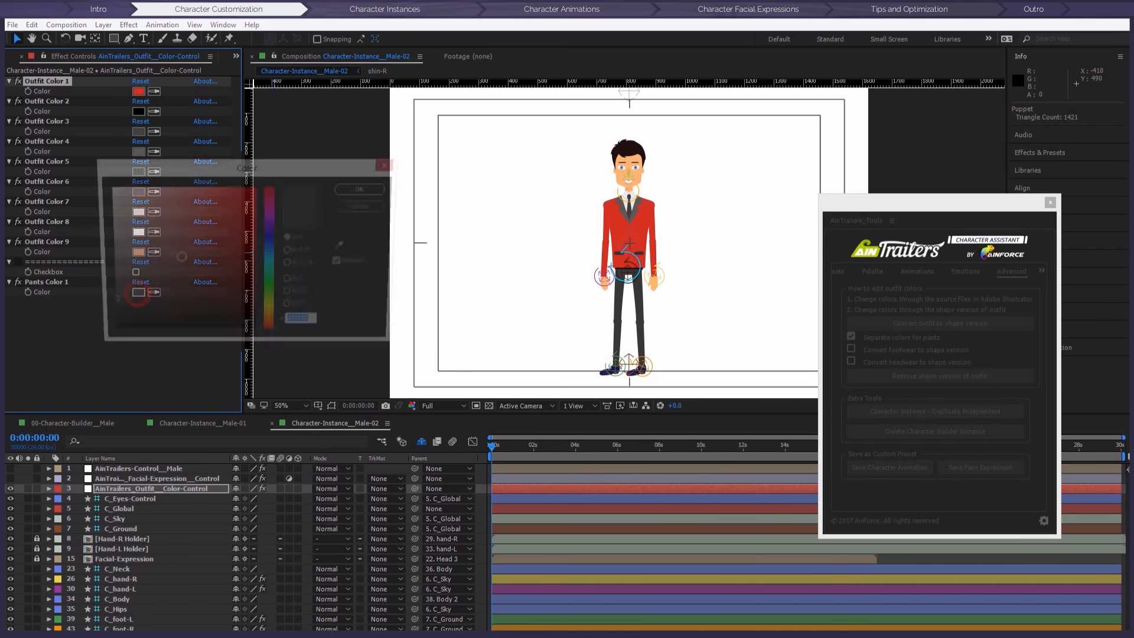
left_click(229, 228)
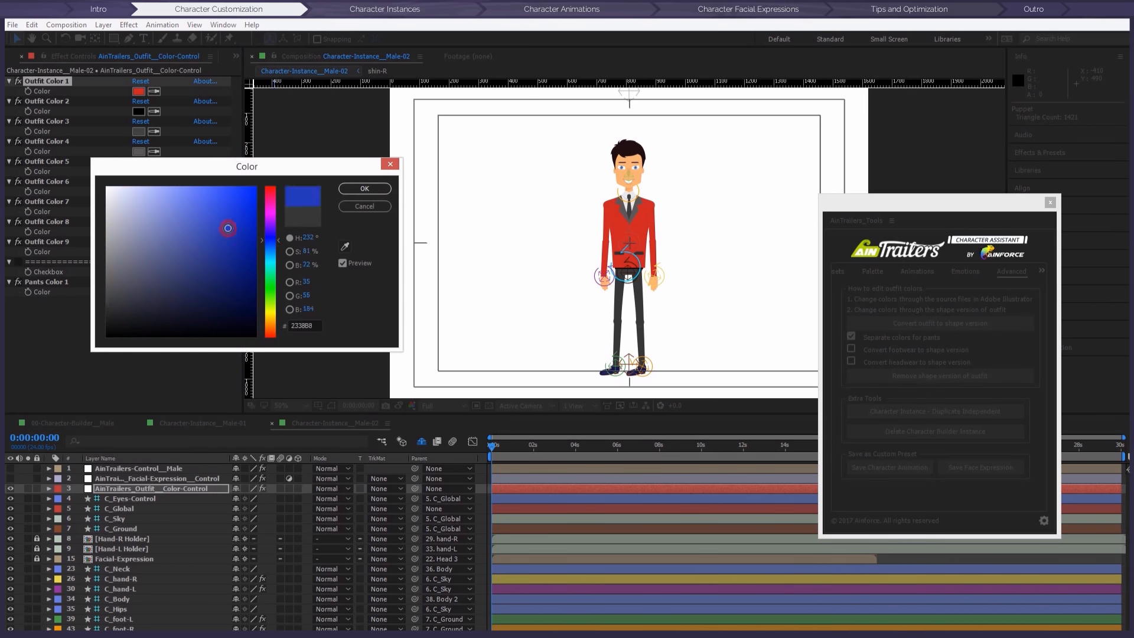
left_click(371, 188)
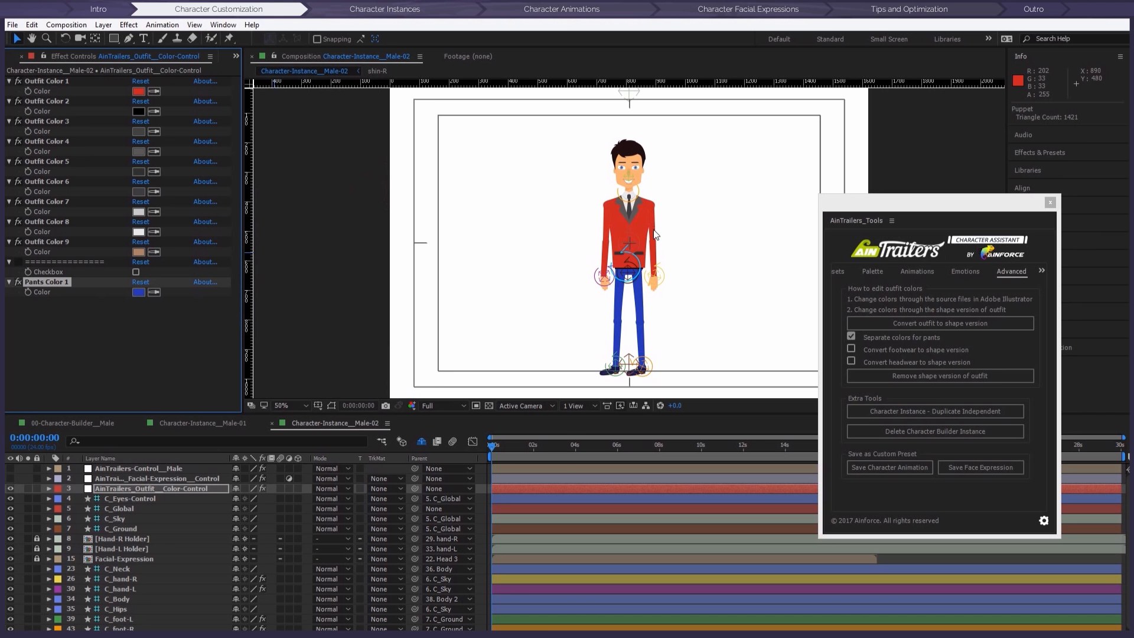
Step: Remove the shape version of the outfit from Character-Instance__Male-02
left_click(976, 378)
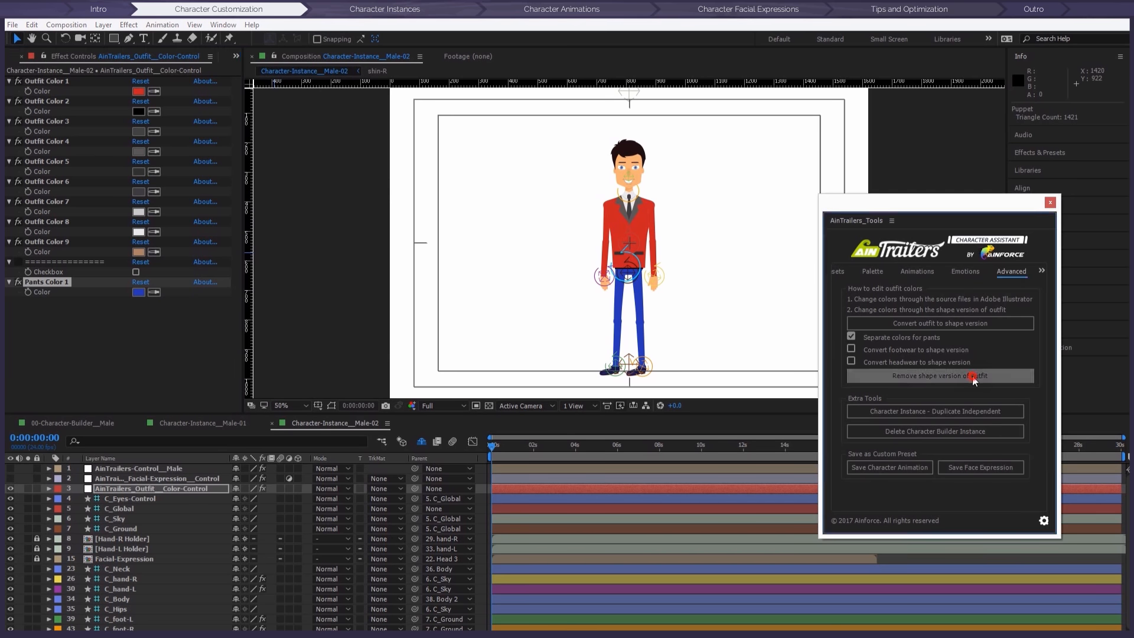
left_click(679, 376)
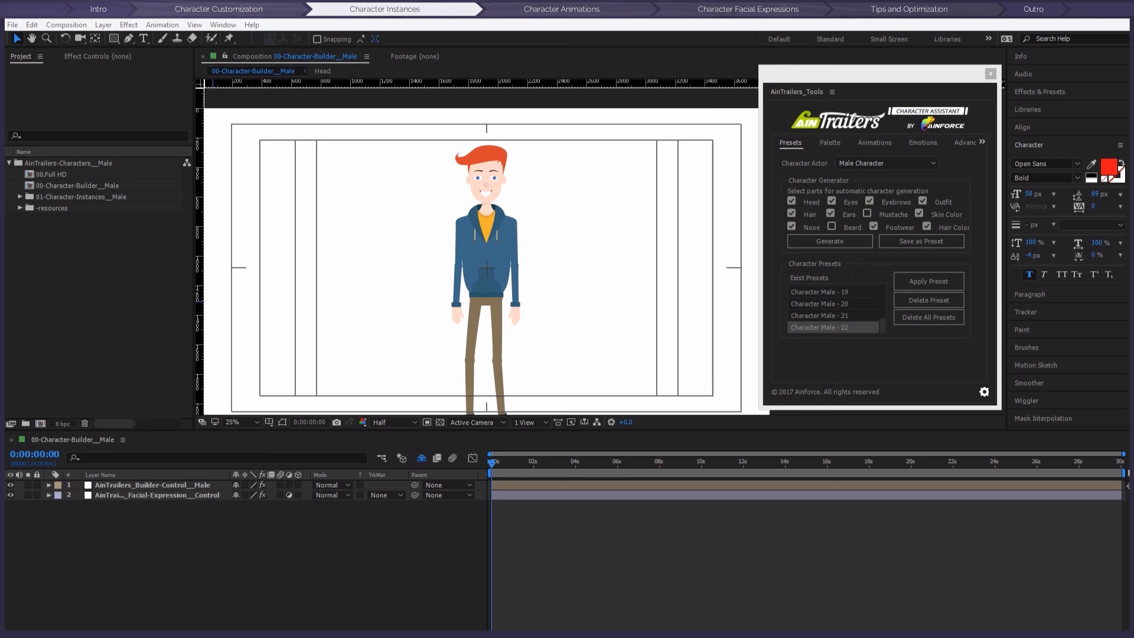
Step: Open the 00-Character-Builder__Male composition and show the effect controls of its AinTrailers_Builder-Control__Male layer
left_click(103, 187)
double_click(90, 185)
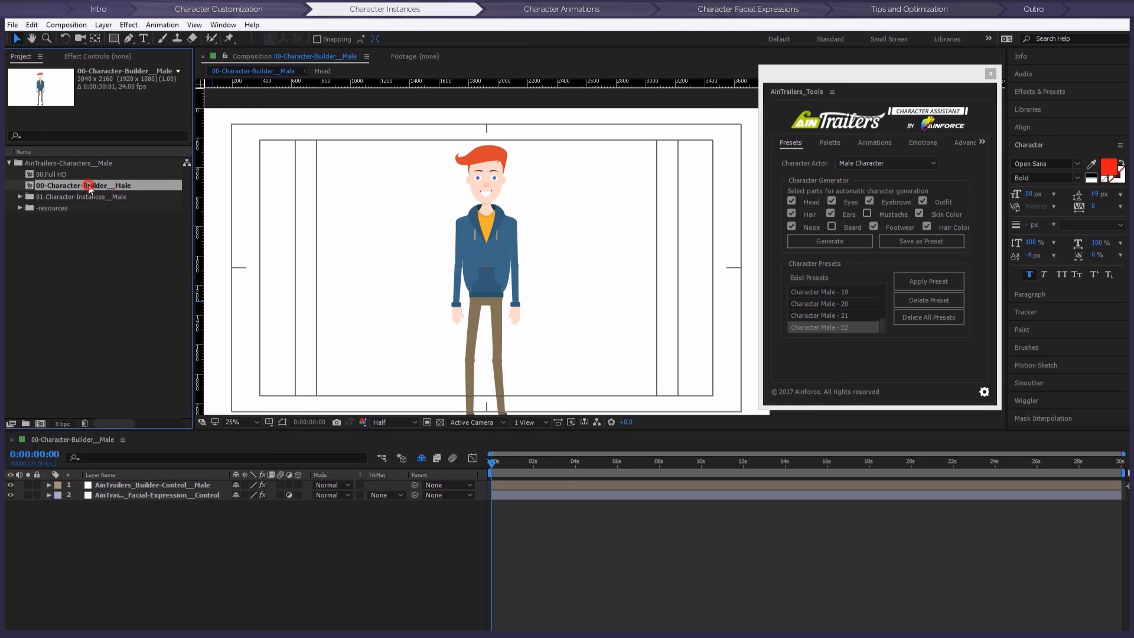
left_click(141, 485)
left_click(125, 57)
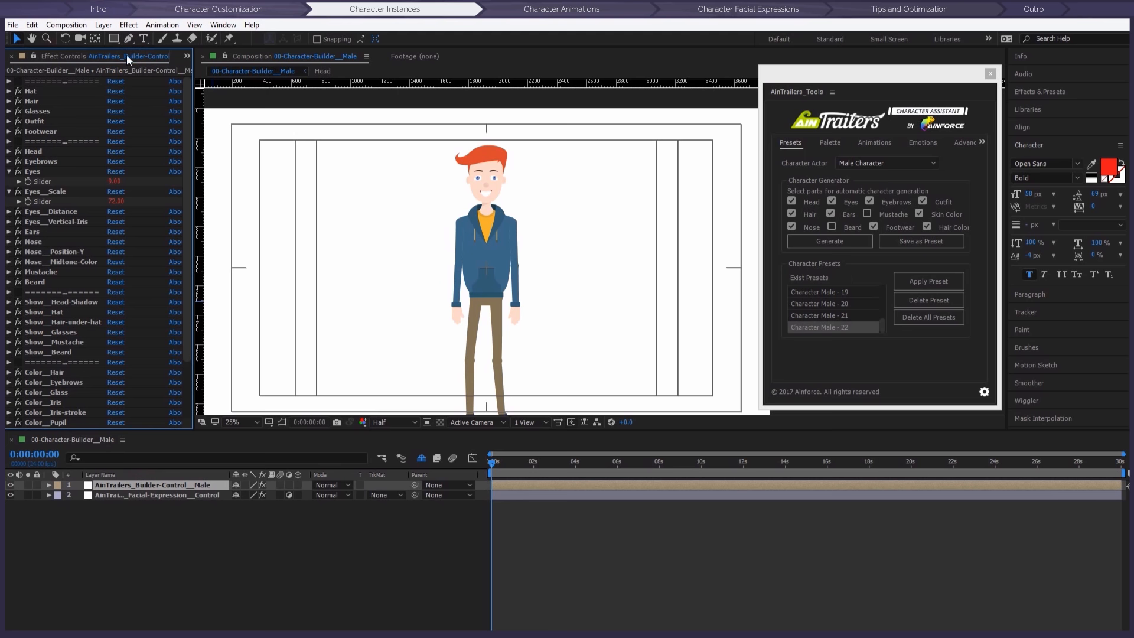
Step: Select the 01-Character-Instances__Male folder in the project and reveal the shy layers of 00-Character-Builder__Male in the timeline
left_click(186, 56)
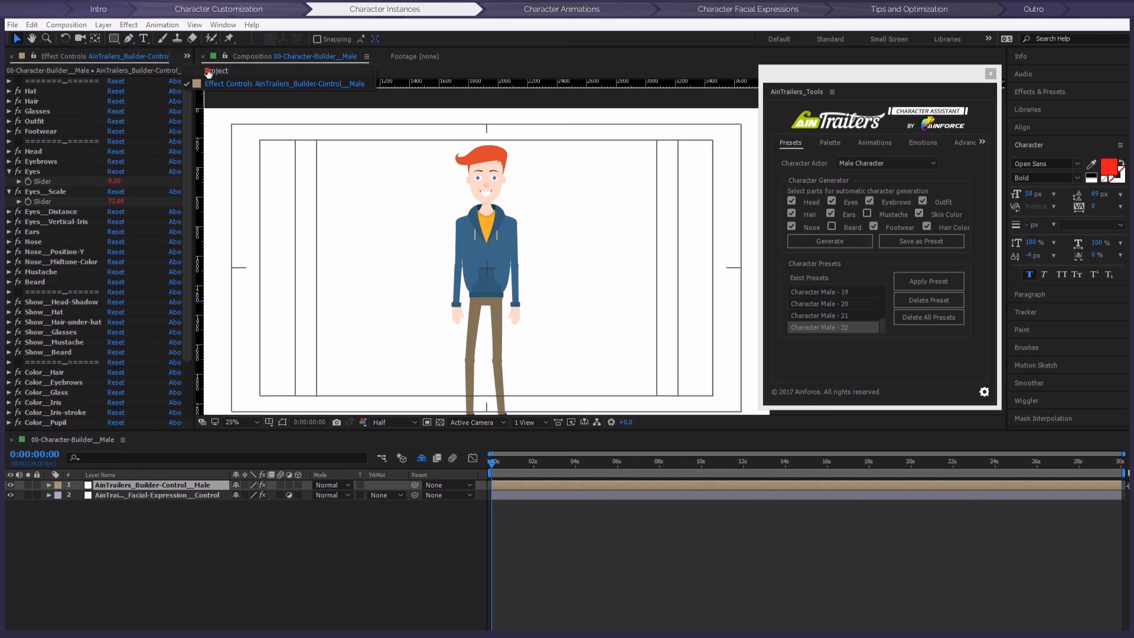
left_click(207, 72)
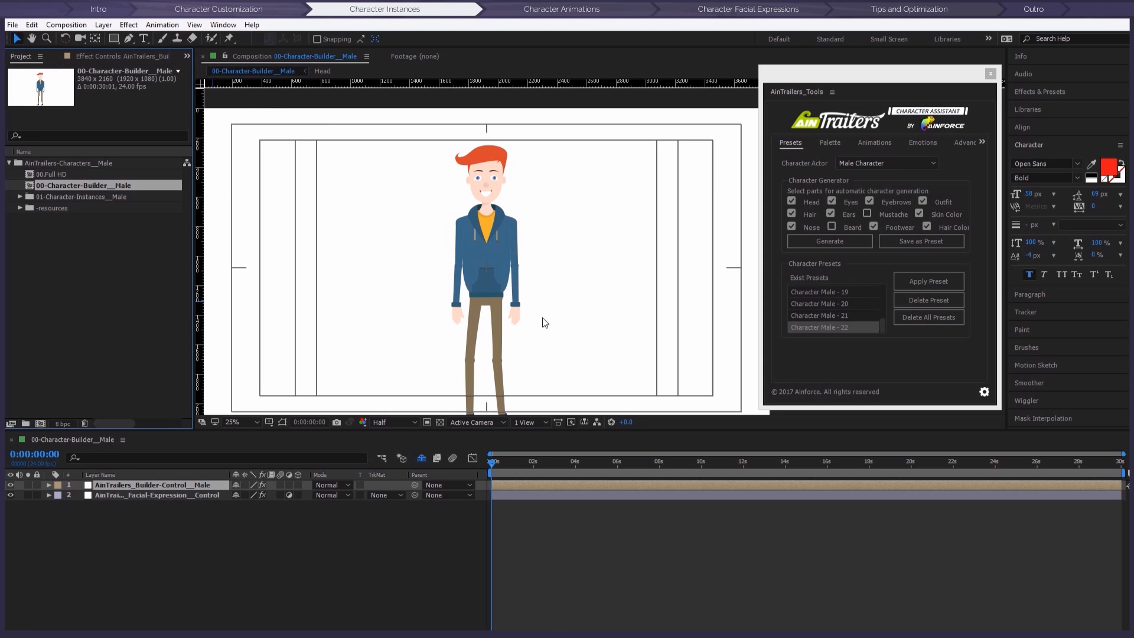
left_click(98, 196)
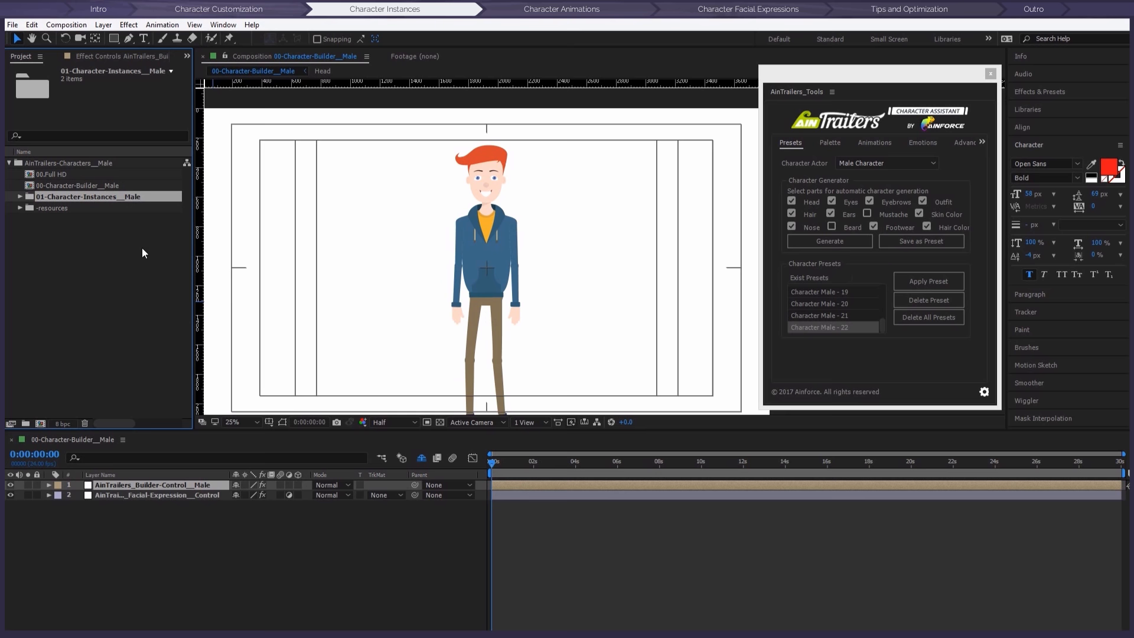
left_click(421, 457)
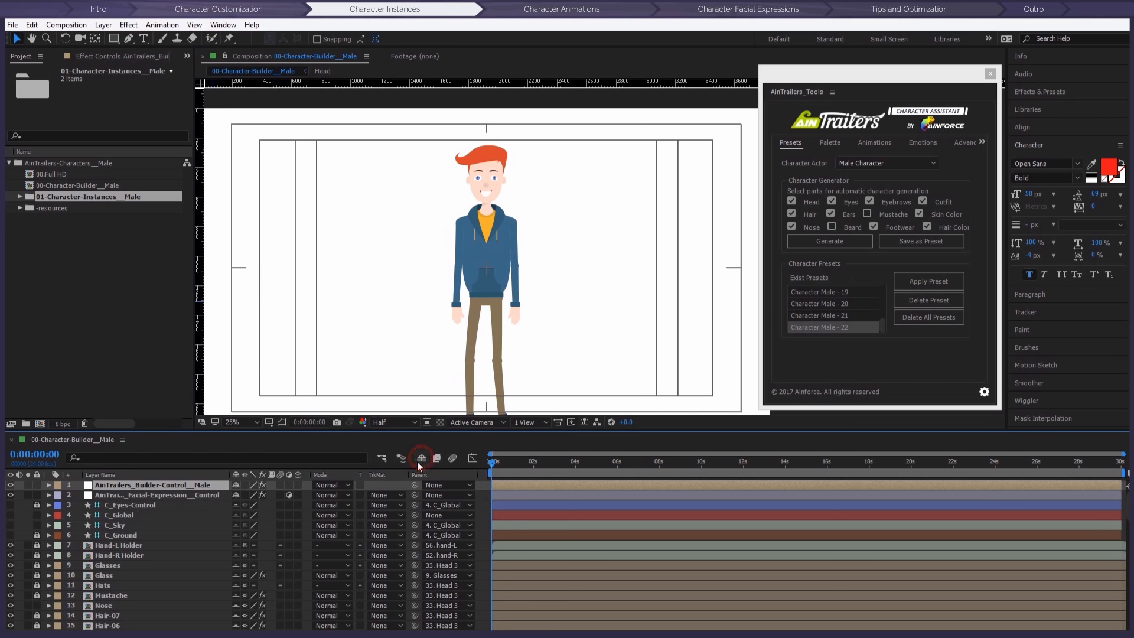
Step: Unlock the Hair-07 layer in 00-Character-Builder__Male and open its composition
scroll(186, 530, "down", 2)
scroll(186, 530, "down", 5)
scroll(189, 530, "up", 4)
scroll(189, 534, "down", 2)
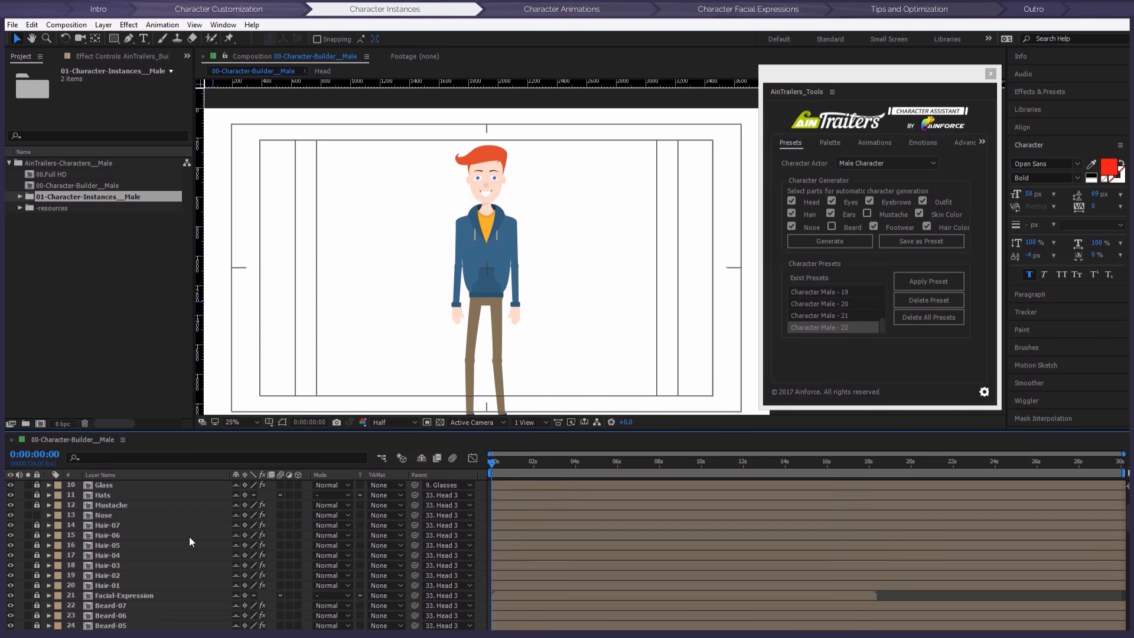
scroll(185, 543, "up", 3)
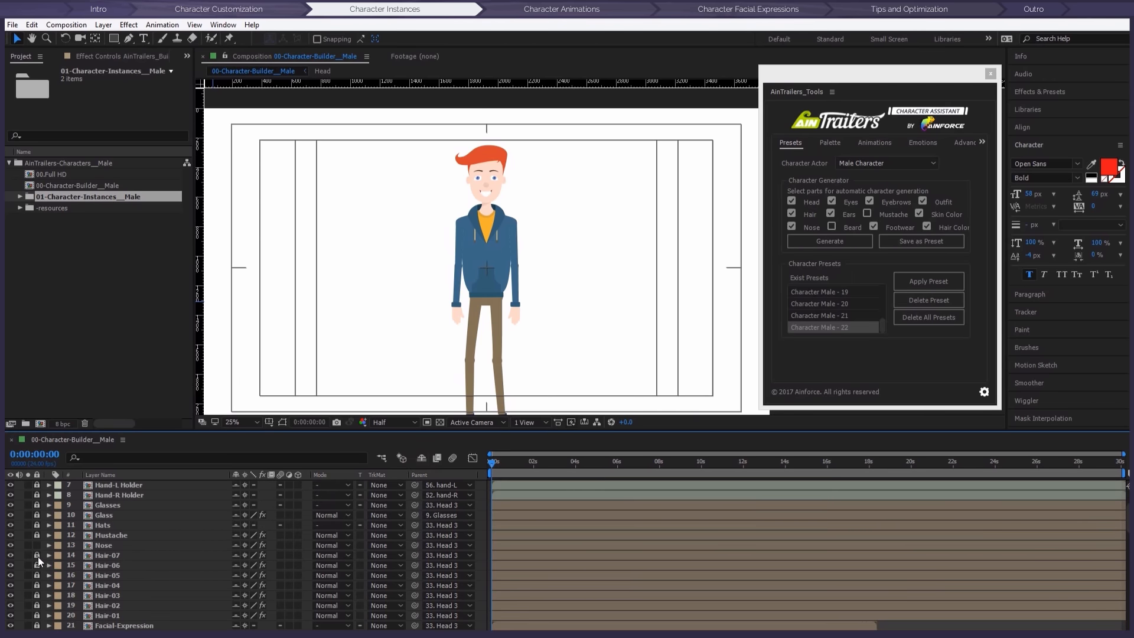
left_click(37, 556)
double_click(117, 555)
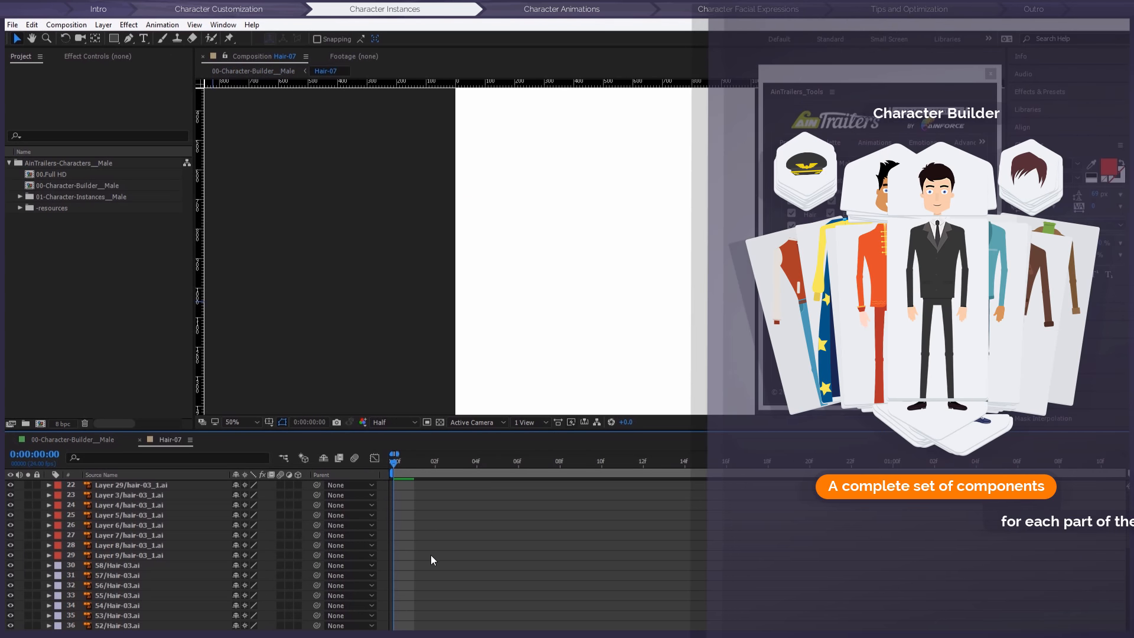
Step: Examine the layers of the Hair-07 composition and its hairstyle at frame 0:00:00:01, then close the composition
scroll(429, 551, "down", 10)
mouse_move(400, 463)
left_mouse_down()
mouse_move(651, 463)
mouse_move(406, 477)
left_mouse_up()
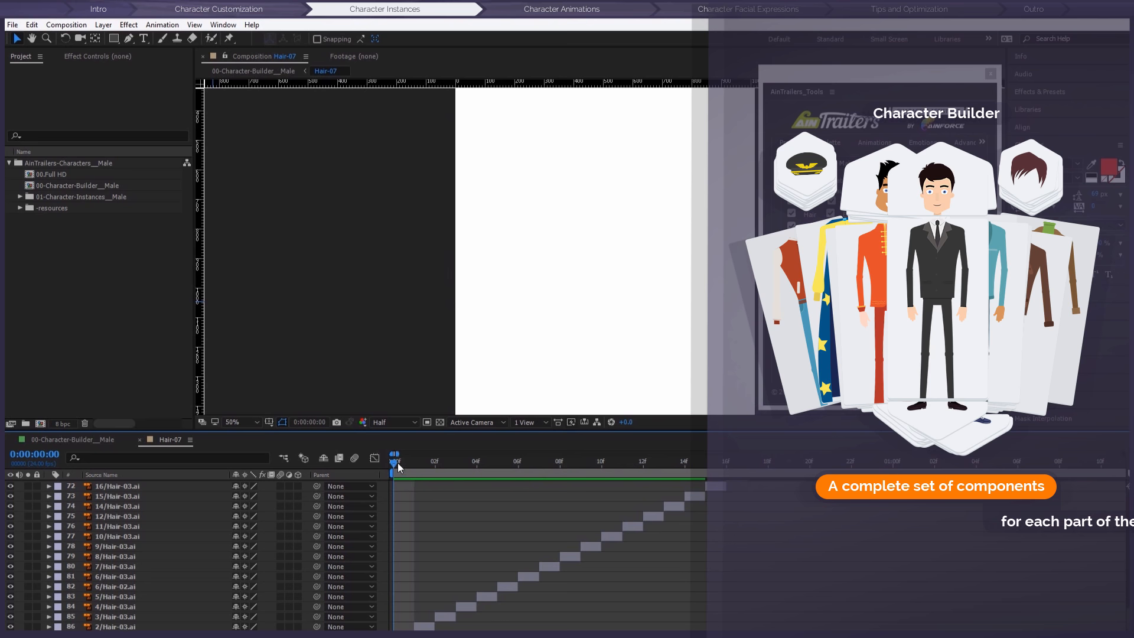
left_click(416, 462)
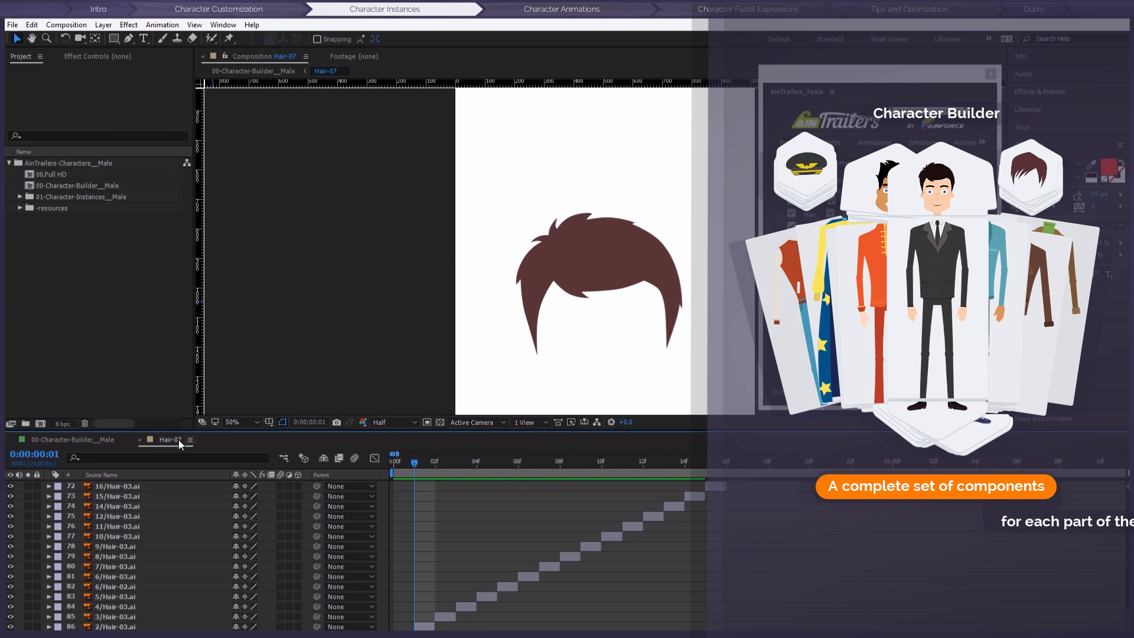
left_click(140, 439)
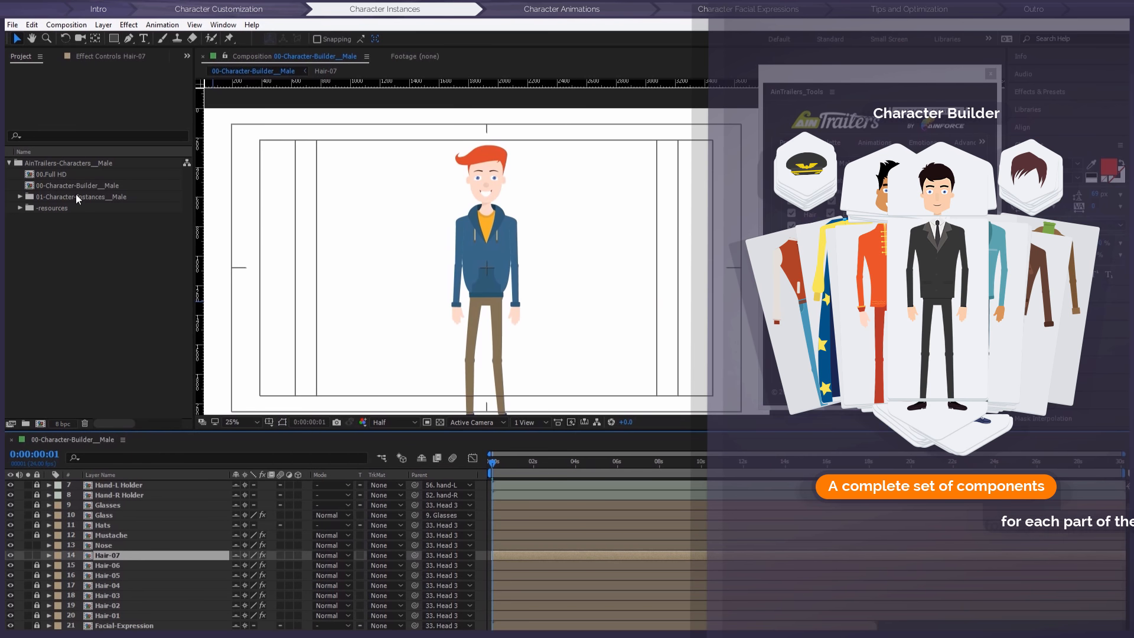
Step: Open Character-Instance__Male-01 from the 01-Character-Instances__Male folder and frame the character's upper body in the viewer
double_click(55, 197)
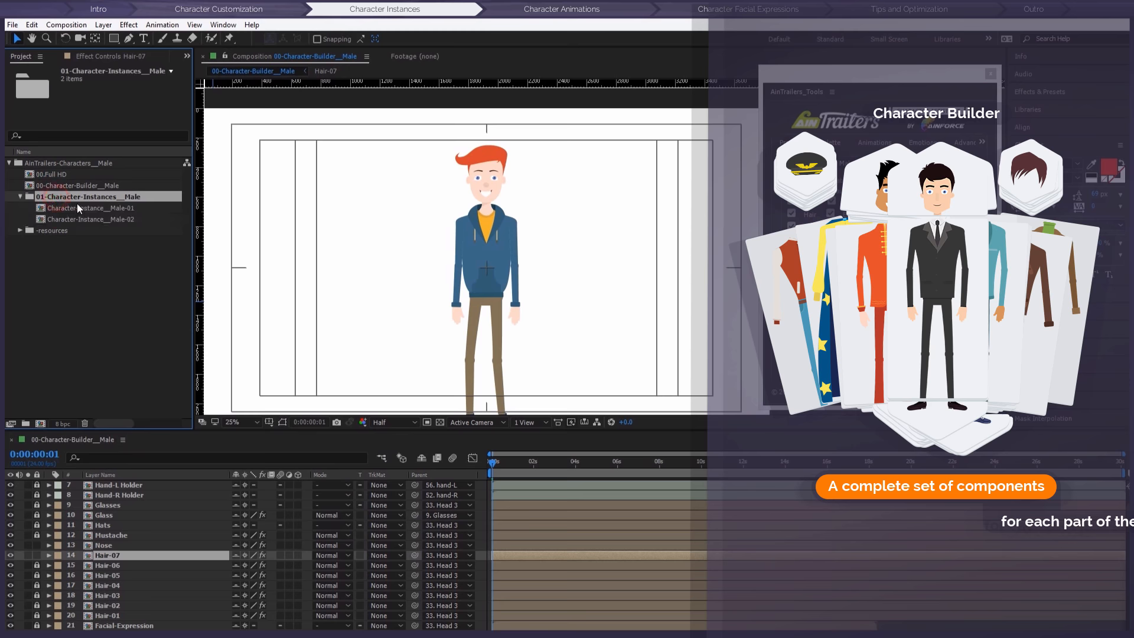
double_click(82, 207)
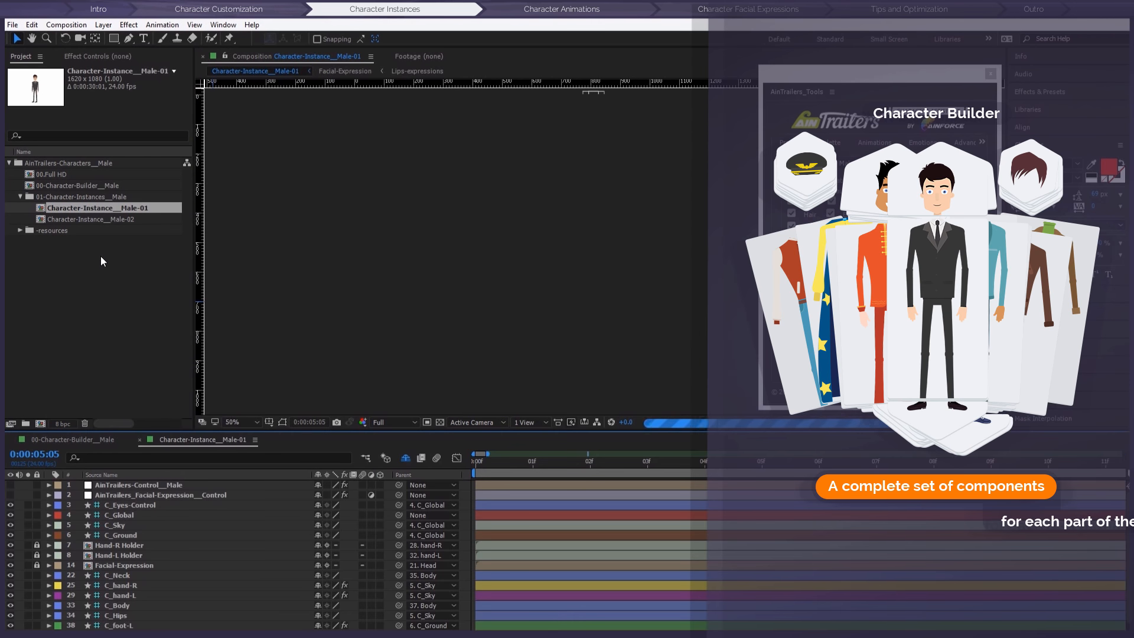
key("space")
left_click_drag(538, 231, 485, 230)
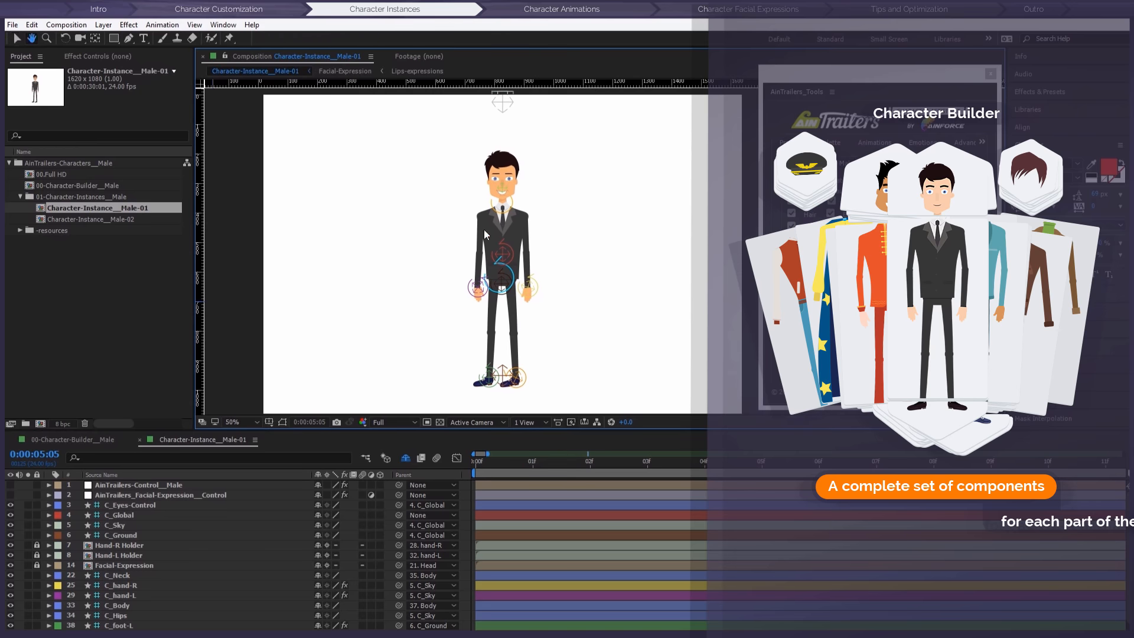
scroll(520, 218, "up", 3)
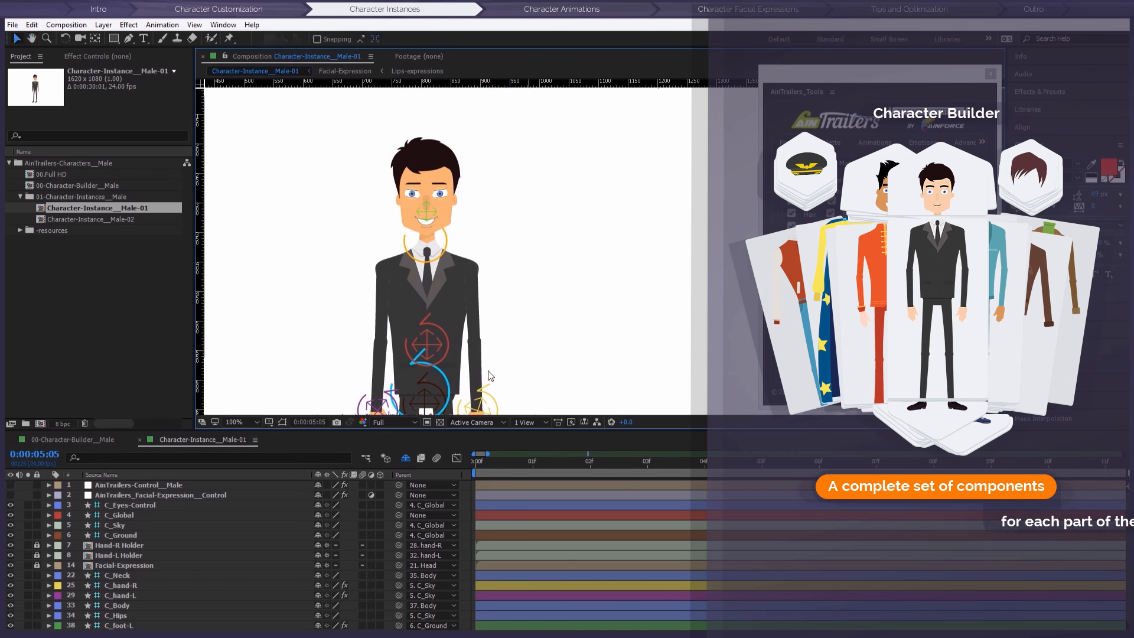
key("space")
left_click_drag(475, 327, 505, 311)
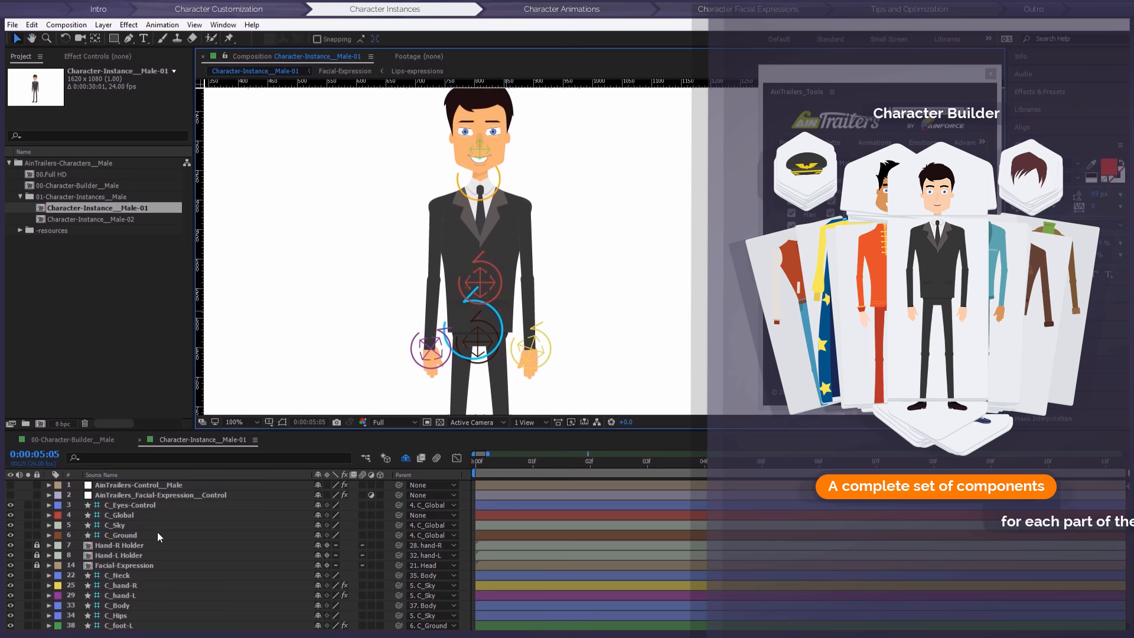
Step: Reveal the shy layers of Character-Instance__Male-01 and unlock its Hair layer
left_click(410, 456)
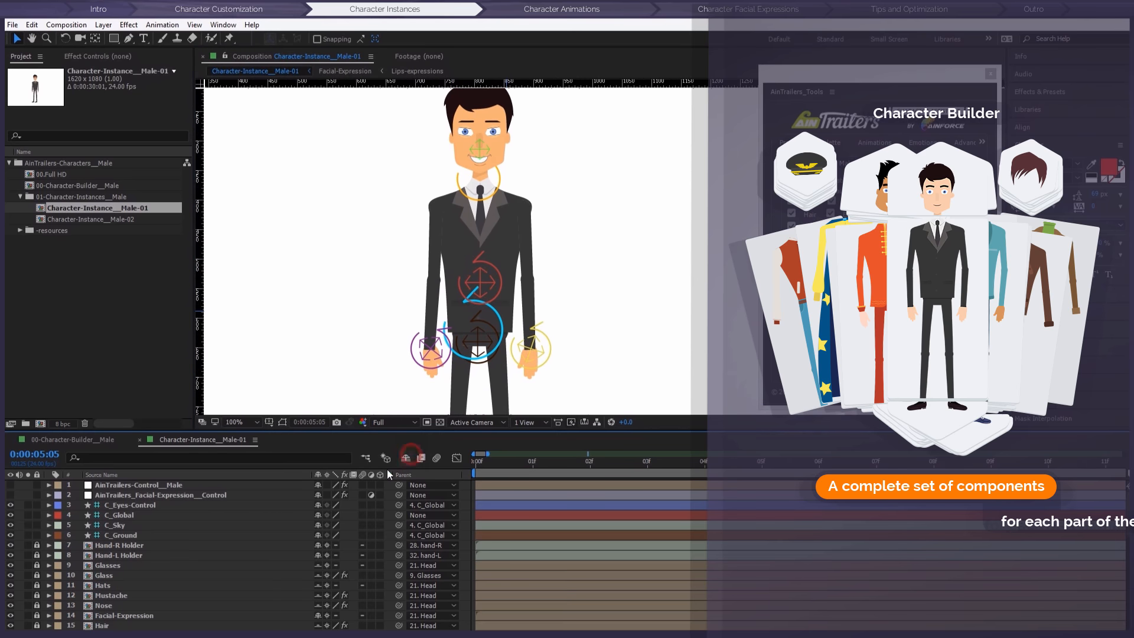
scroll(125, 559, "down", 3)
scroll(129, 552, "up", 1)
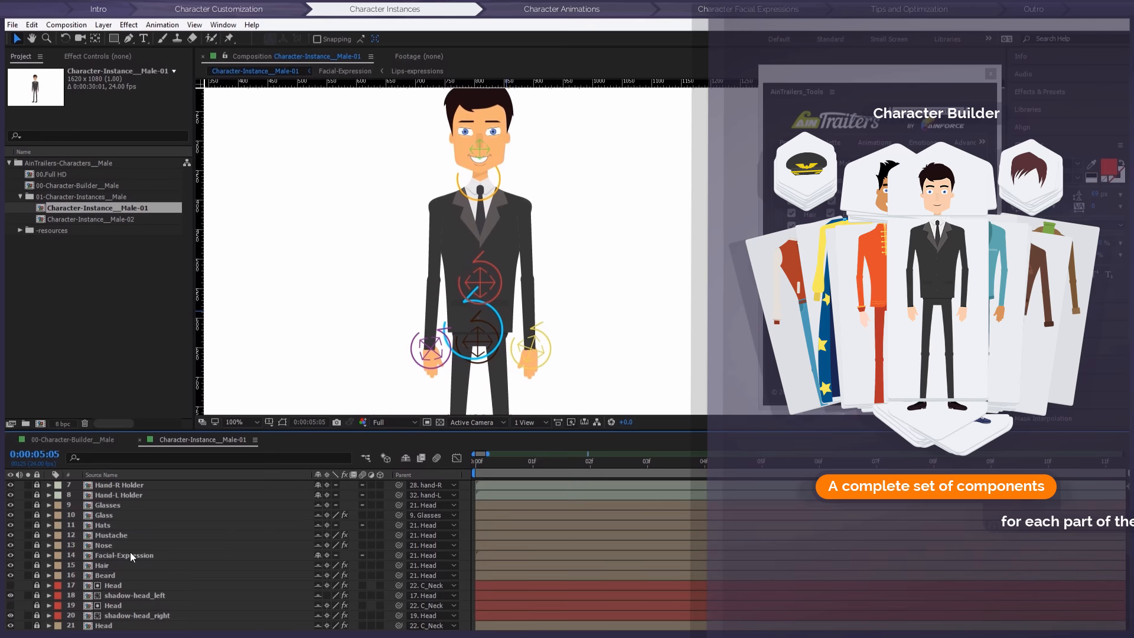
left_click(37, 564)
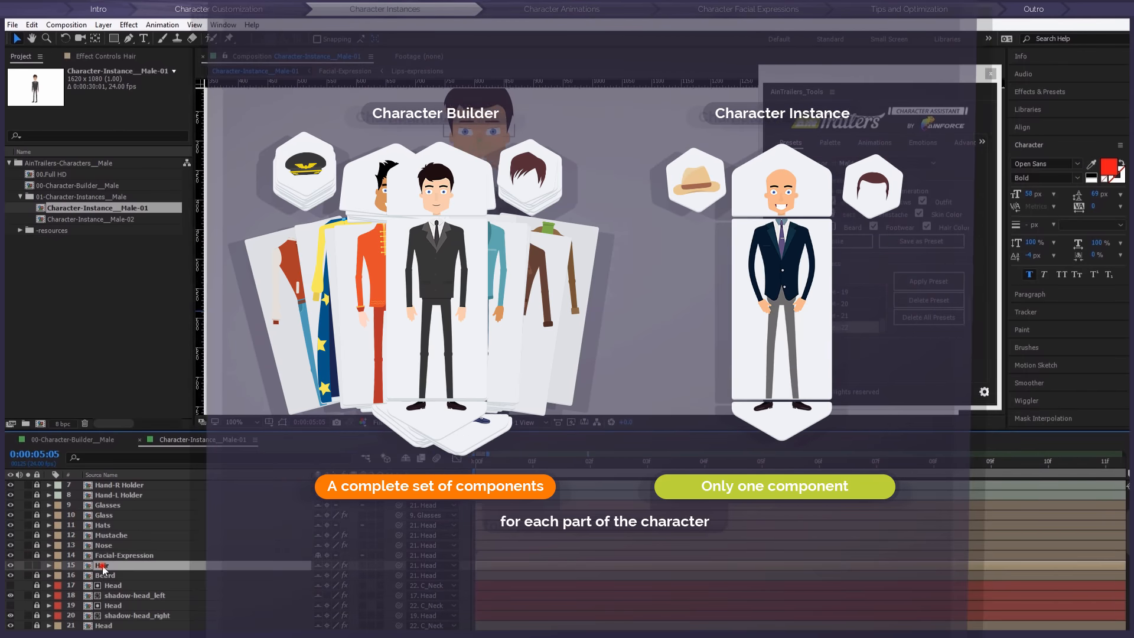
Step: Scrub through the Hair composition of the instance to 0:01:06:09 and close both Hair and Character-Instance__Male-01
double_click(122, 565)
left_click_drag(406, 467, 540, 466)
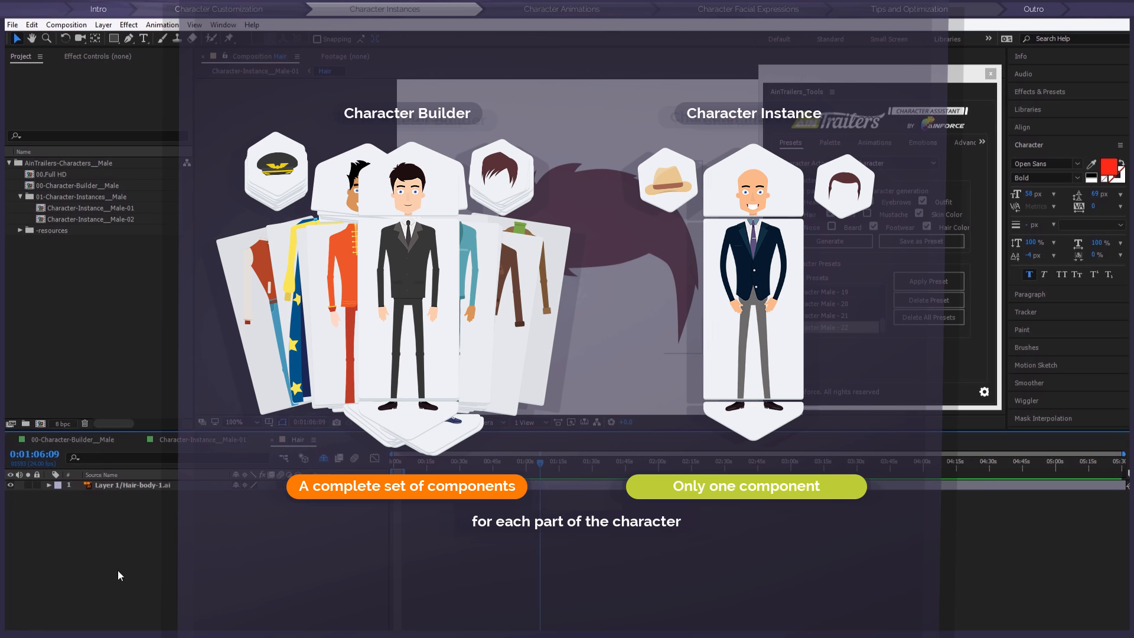
left_click(273, 441)
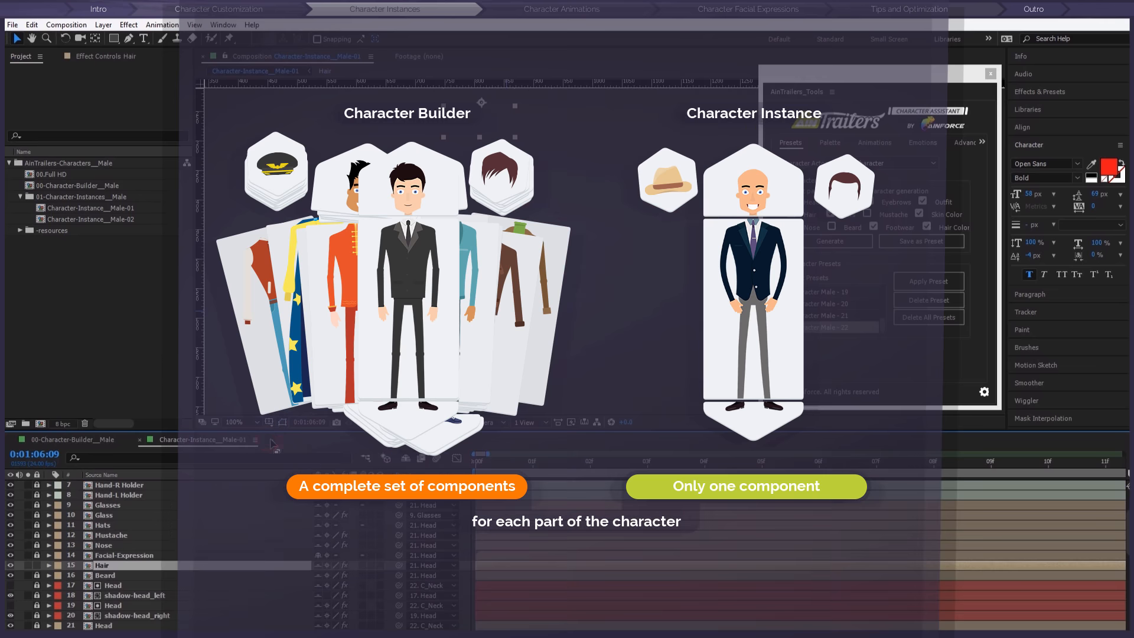
left_click(140, 440)
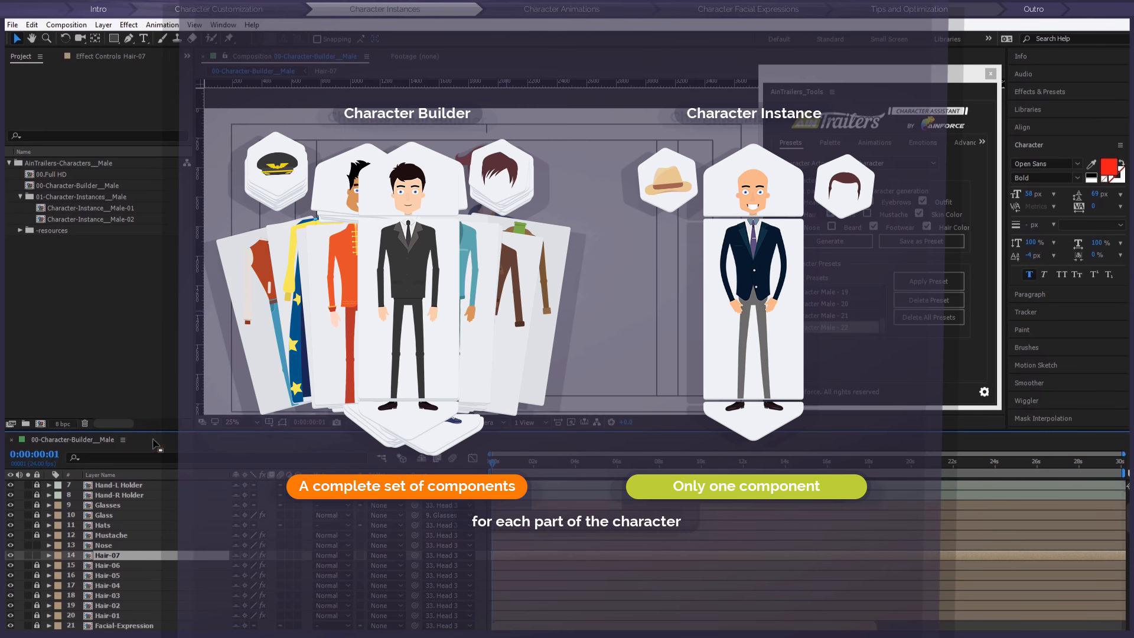
Step: Reopen Character-Instance__Male-01 from the project and frame the whole character in the viewer
left_click(133, 312)
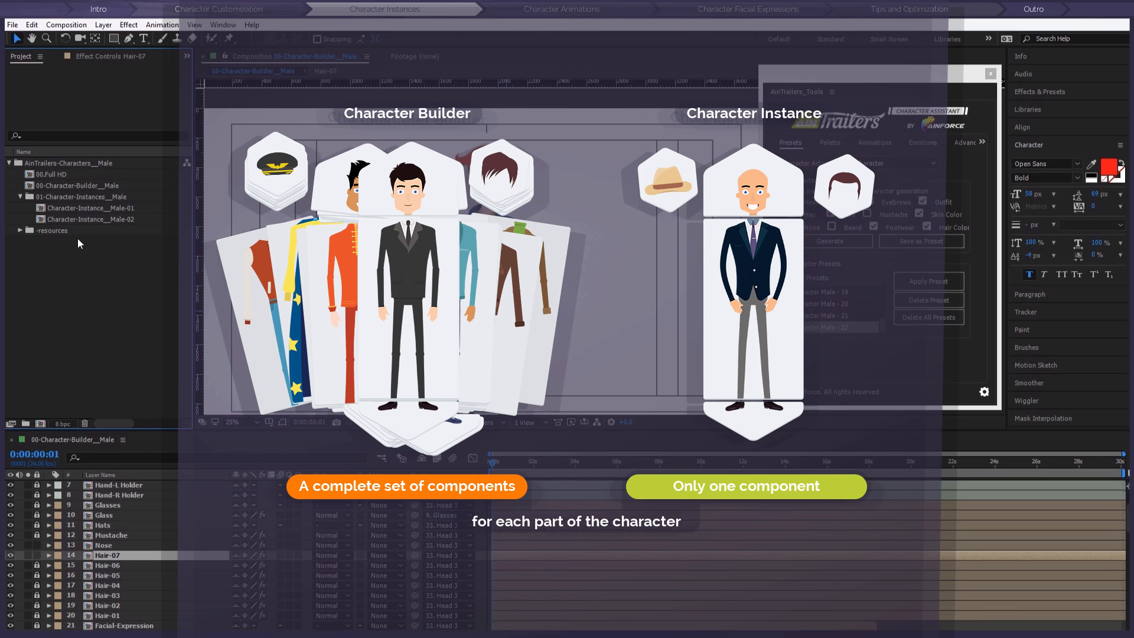
double_click(83, 208)
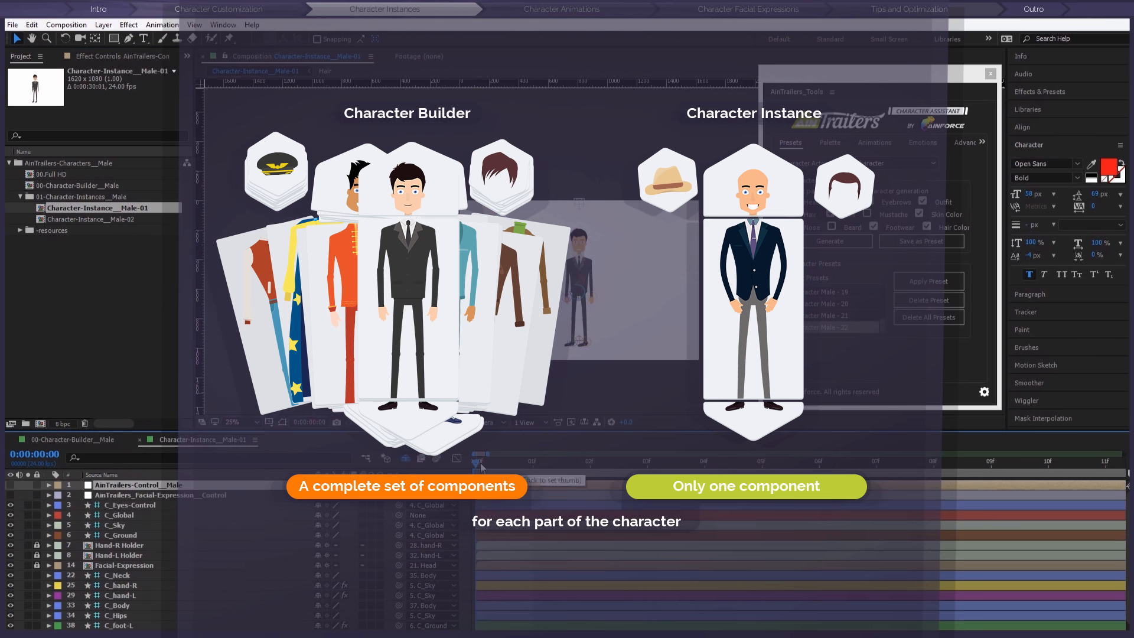
scroll(590, 335, "up", 2)
scroll(596, 299, "up", 1)
left_click_drag(595, 299, 576, 269)
scroll(576, 269, "down", 2)
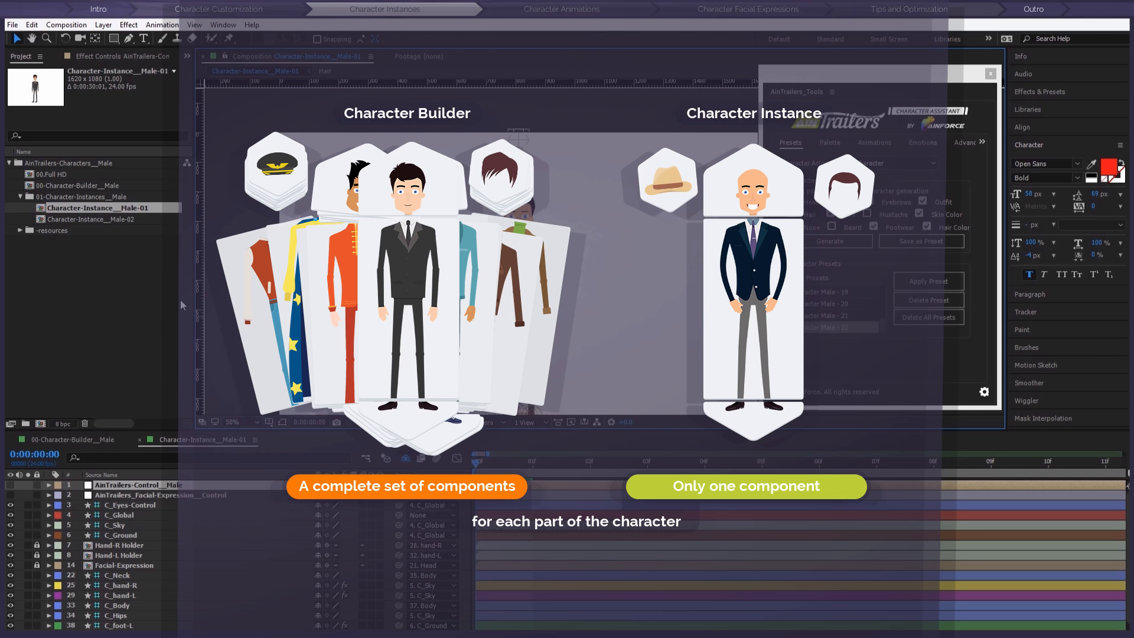
Step: Create an independent duplicate of Character-Instance__Male-01 with the AinTrailers_Tools extra tools
left_click(132, 282)
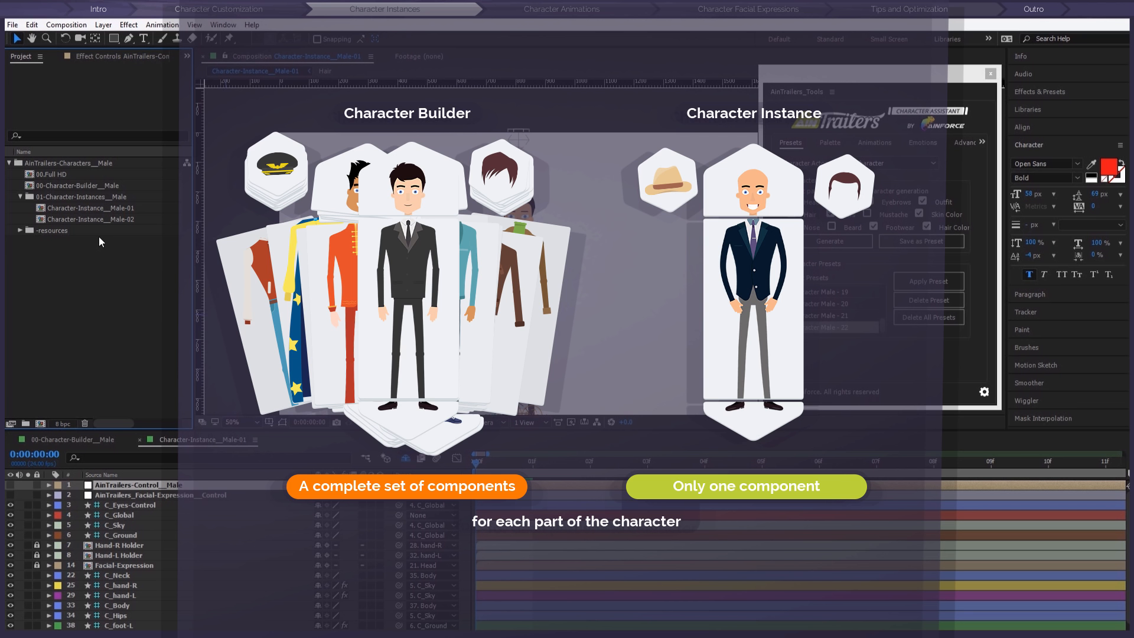
left_click(69, 208)
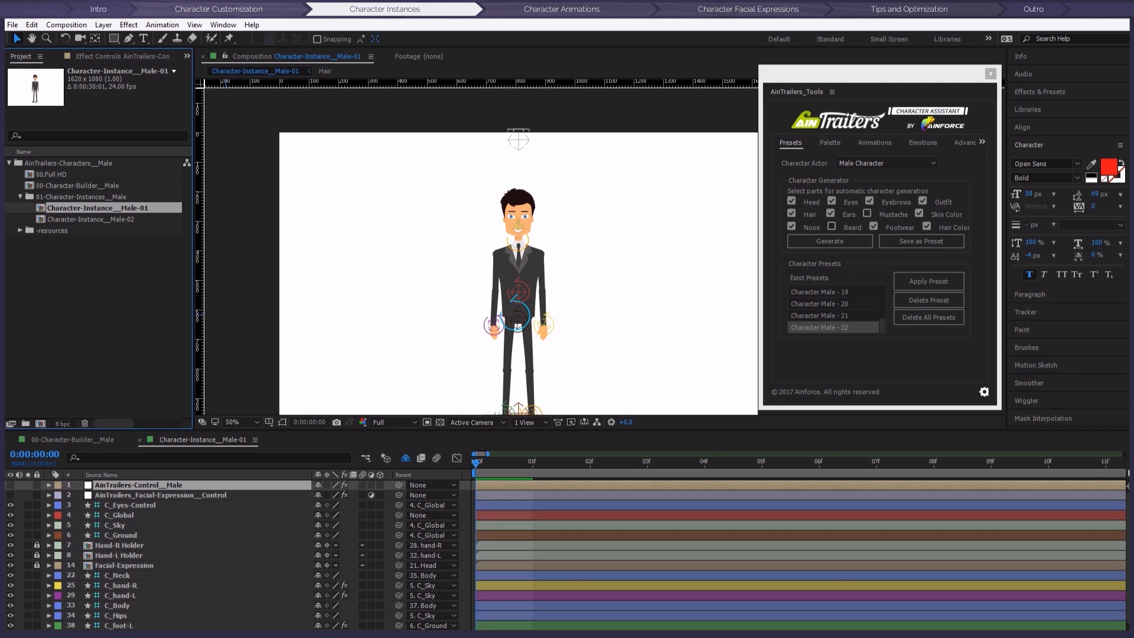
left_click(962, 143)
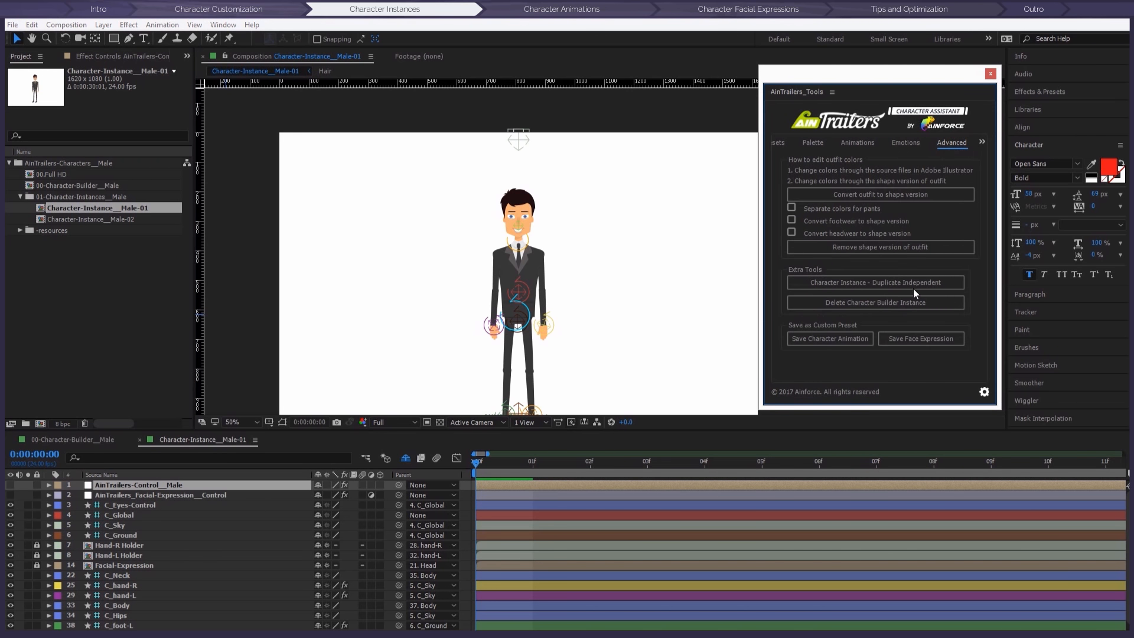
left_click(895, 282)
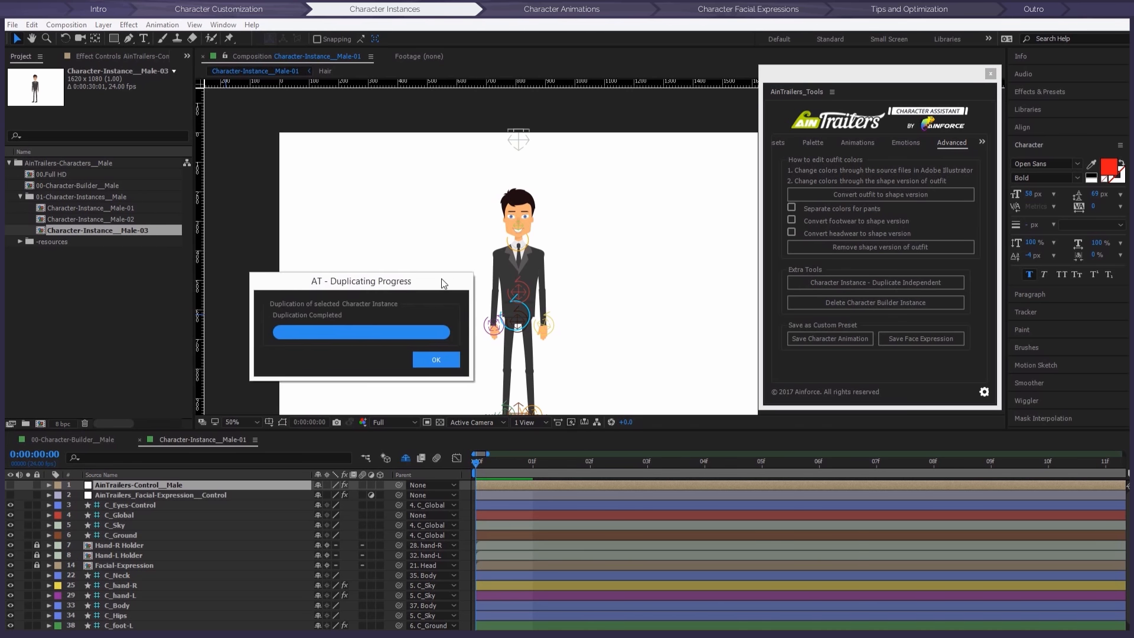
left_click(481, 360)
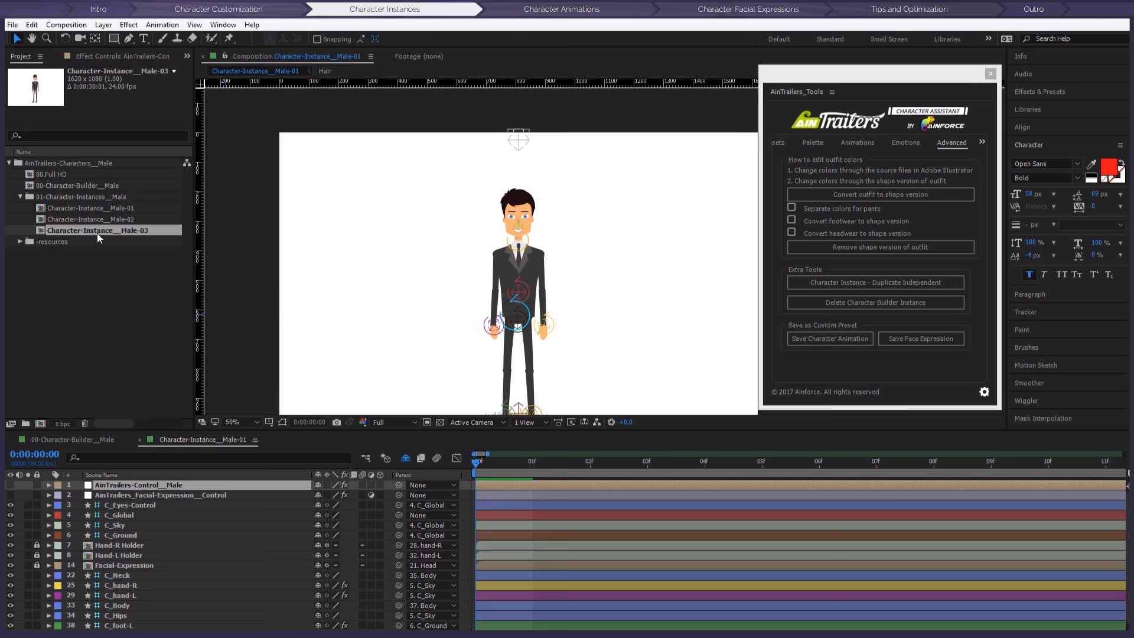
left_click(115, 271)
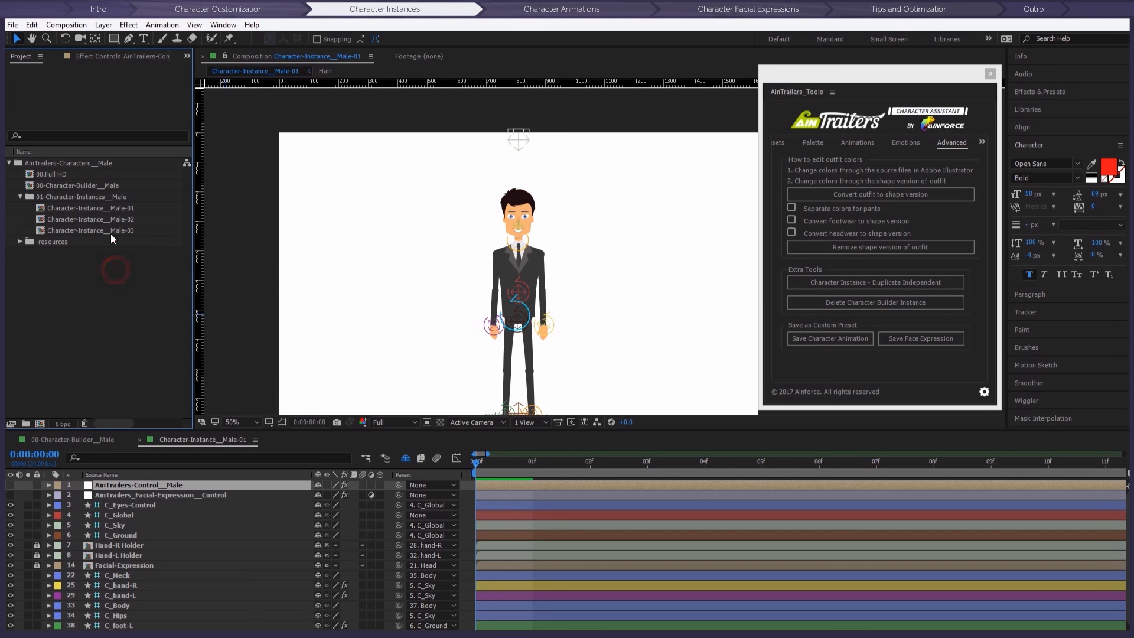
Step: Open the Character-Instance__Male-03 composition and center its character in the viewer
left_click(113, 230)
double_click(112, 230)
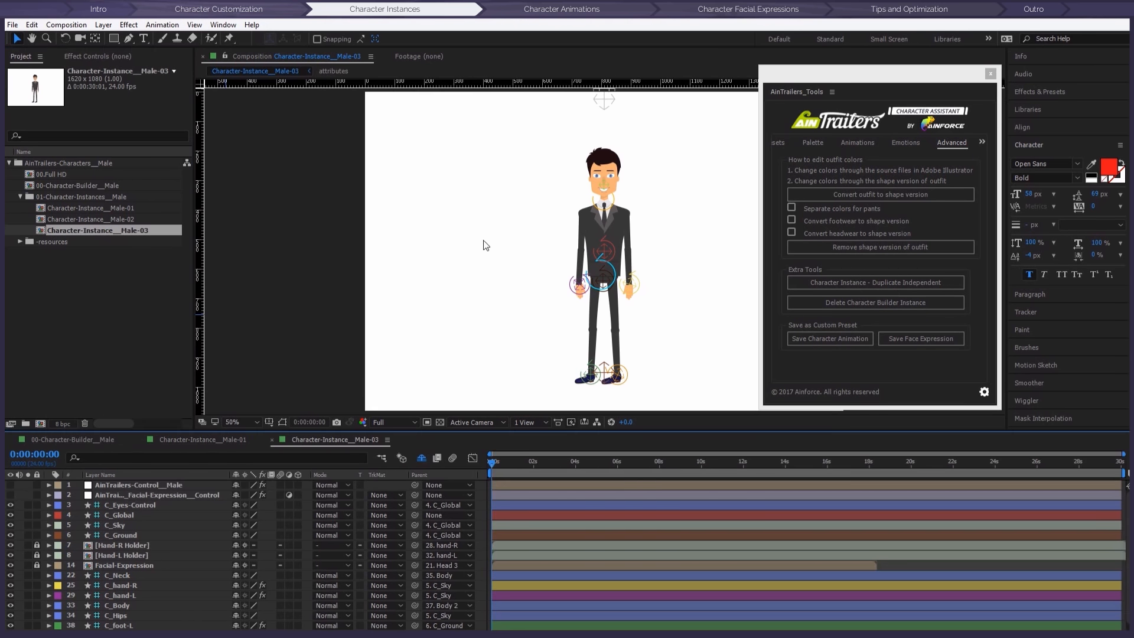
left_click_drag(430, 241, 390, 240)
left_click_drag(423, 245, 427, 264)
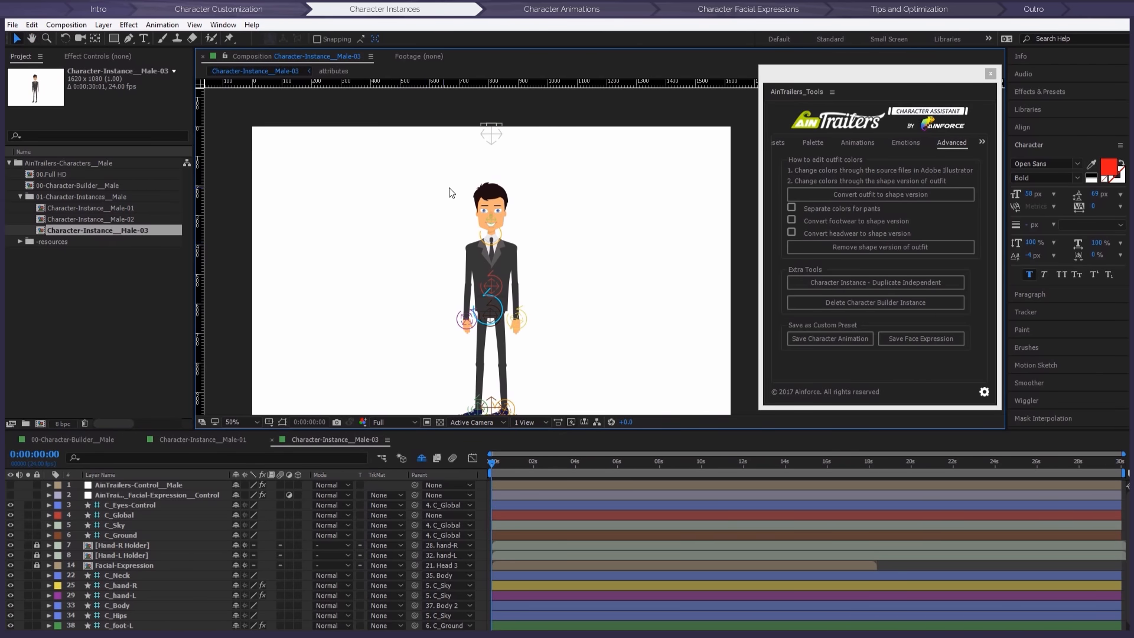
Step: Make a regular project duplicate of the Character-Instance__Male-03 composition
left_click(90, 294)
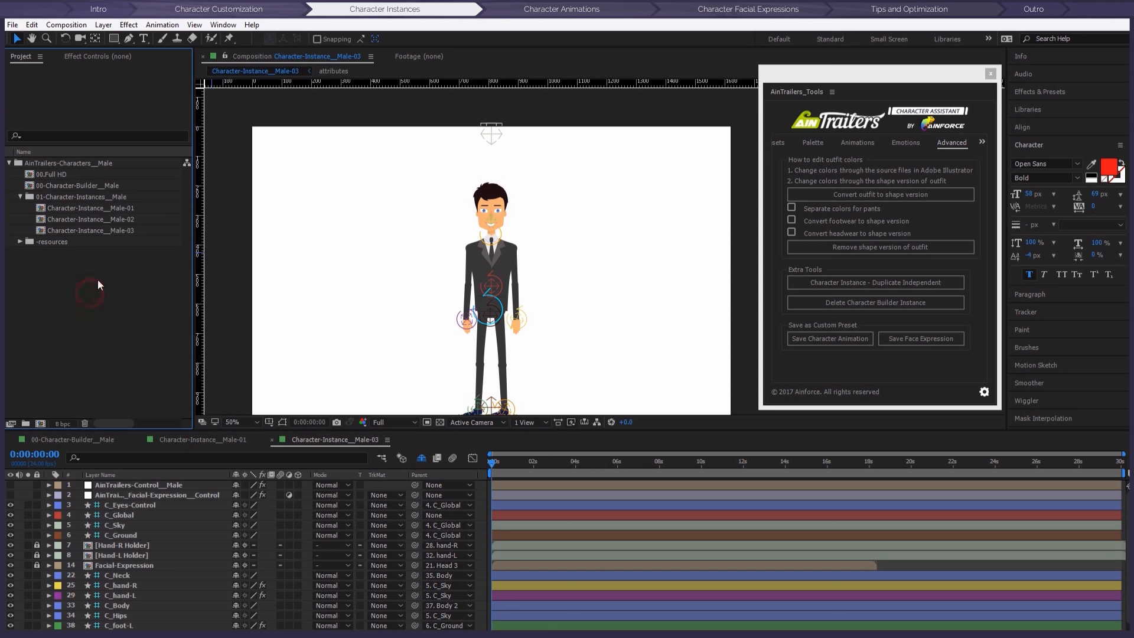
left_click(99, 231)
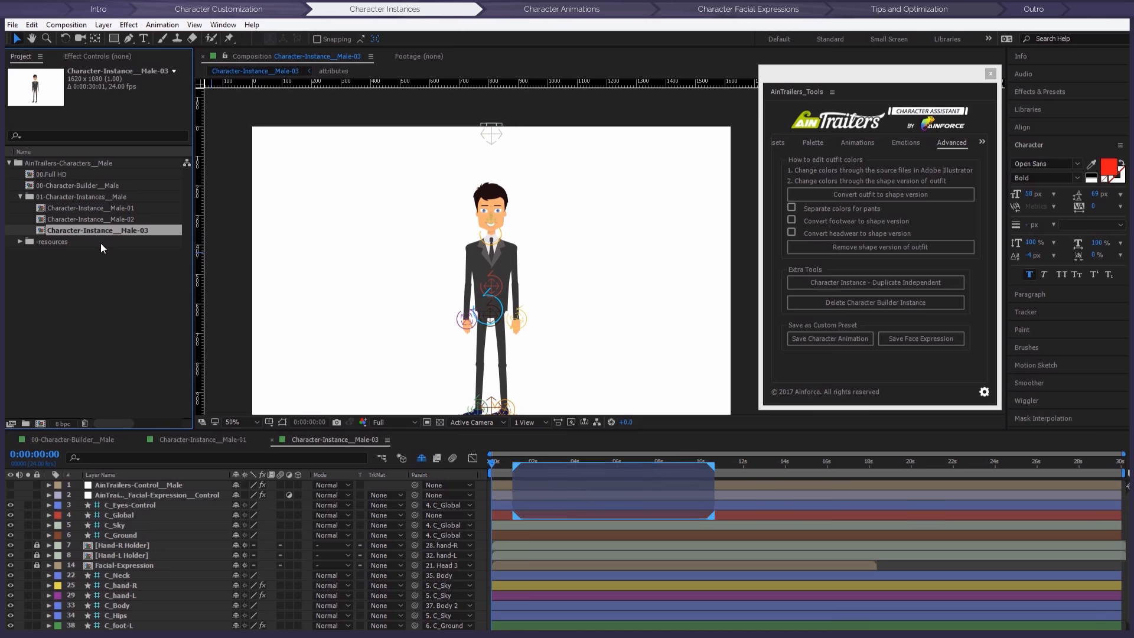
key("ctrl+d")
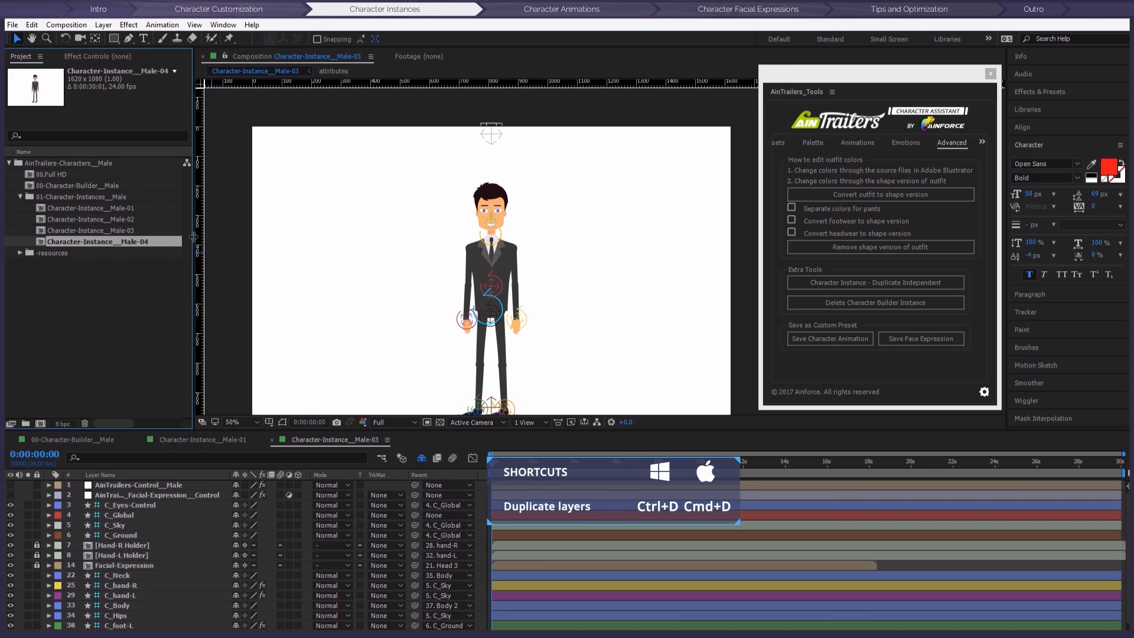
left_click(130, 287)
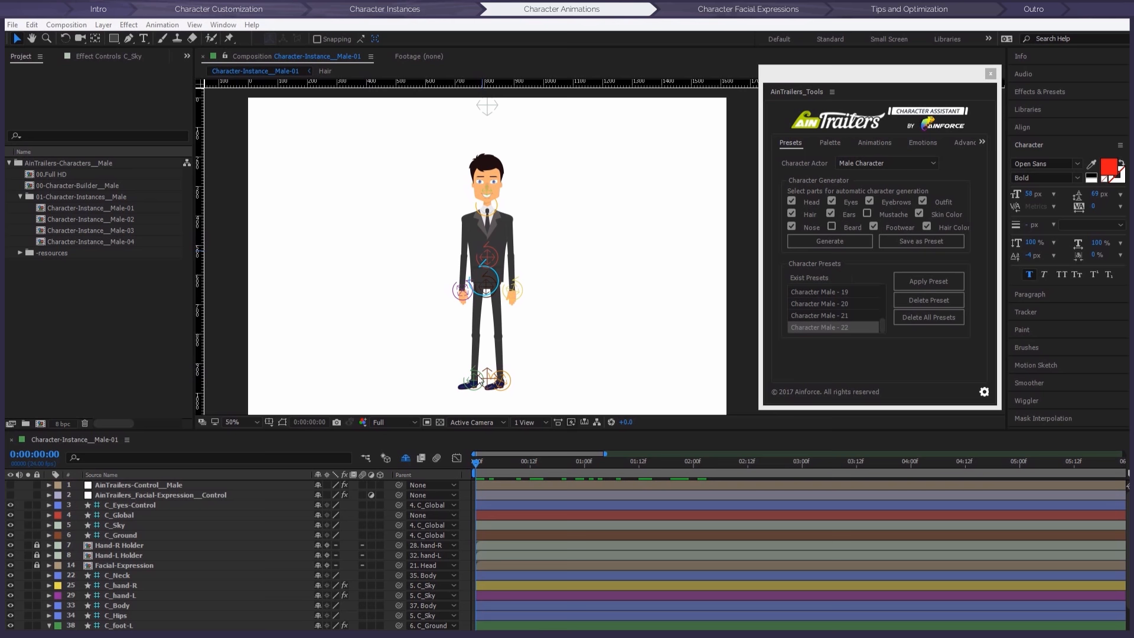
Step: Keyframe the C_Sky position at 0:00:00:00, and lower the controller to about 8.3, -735.5 at 0:00:00:12 for a crouch
left_click(489, 107)
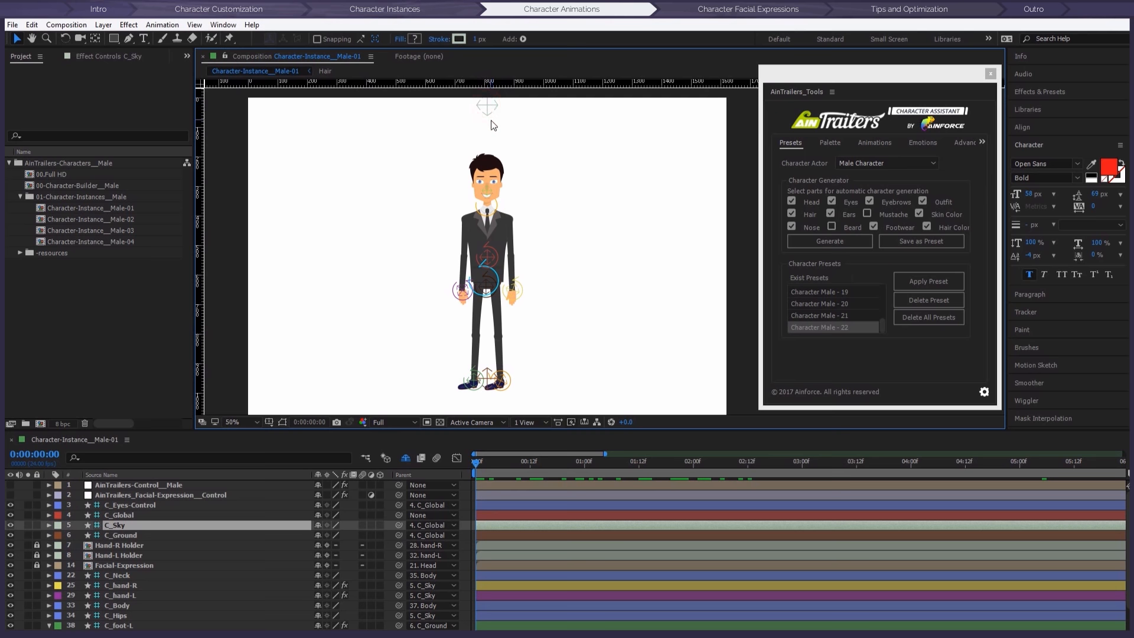
key("p")
left_click(79, 535)
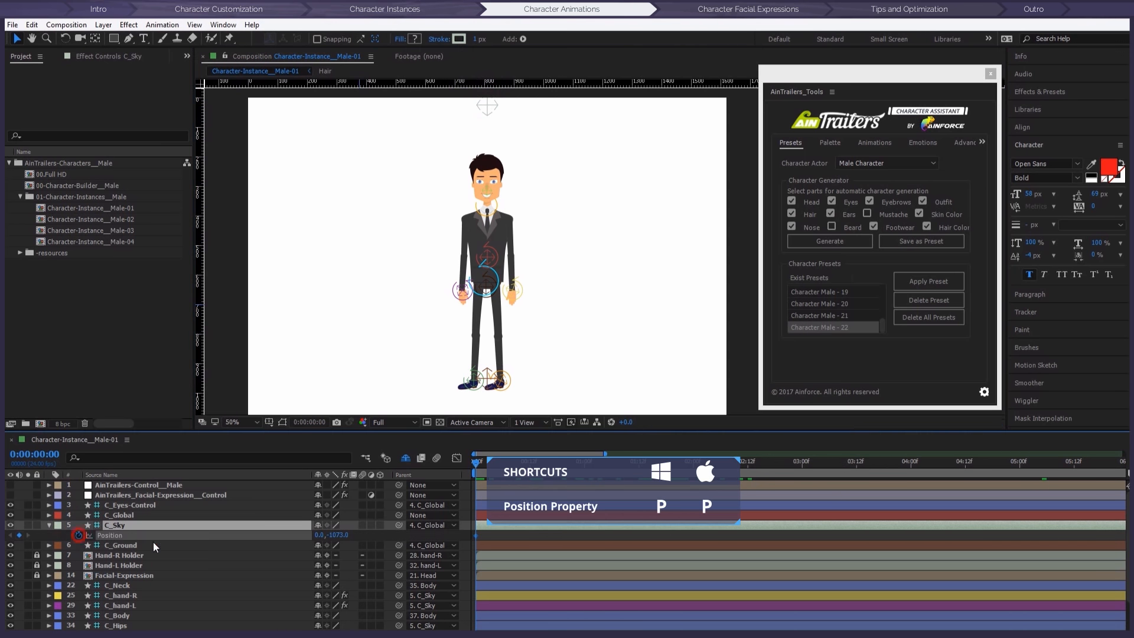
left_click(530, 465)
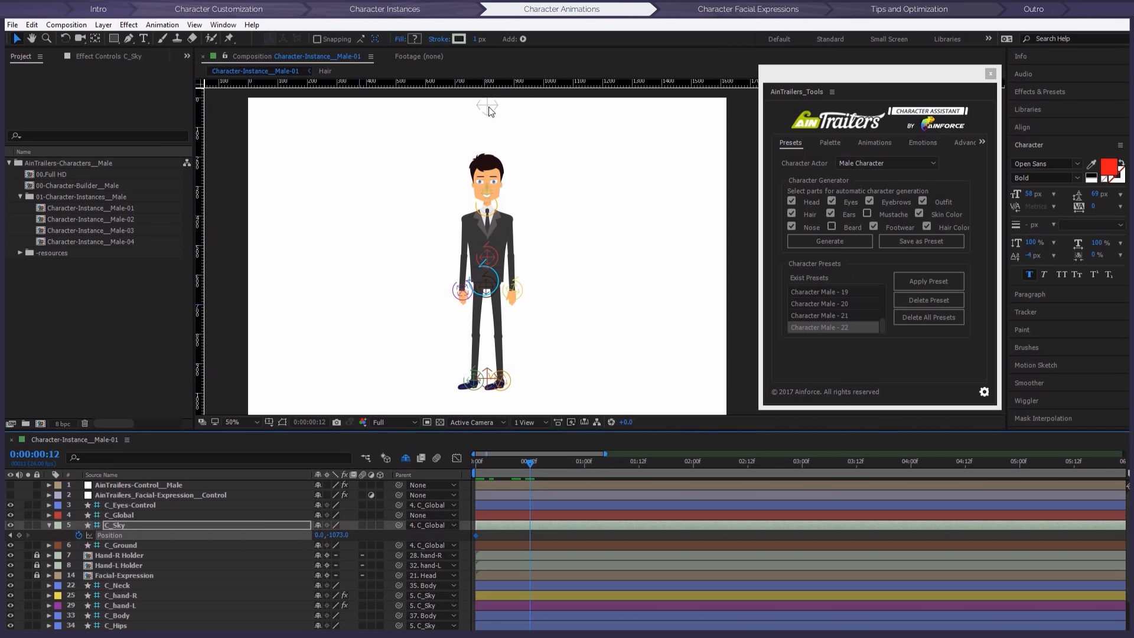
left_click_drag(489, 107, 490, 156)
Step: Copy the starting C_Sky position keyframe to 0:00:01:00 to bring the character back to standing
mouse_move(530, 464)
left_mouse_down()
mouse_move(585, 471)
mouse_move(530, 465)
left_mouse_up()
left_click(476, 536)
key("ctrl+c")
key("ctrl+v")
Step: Keyframe the C_Hips rotation at the start, and set it to -15° at 0:00:00:12
scroll(104, 625, "down", 2)
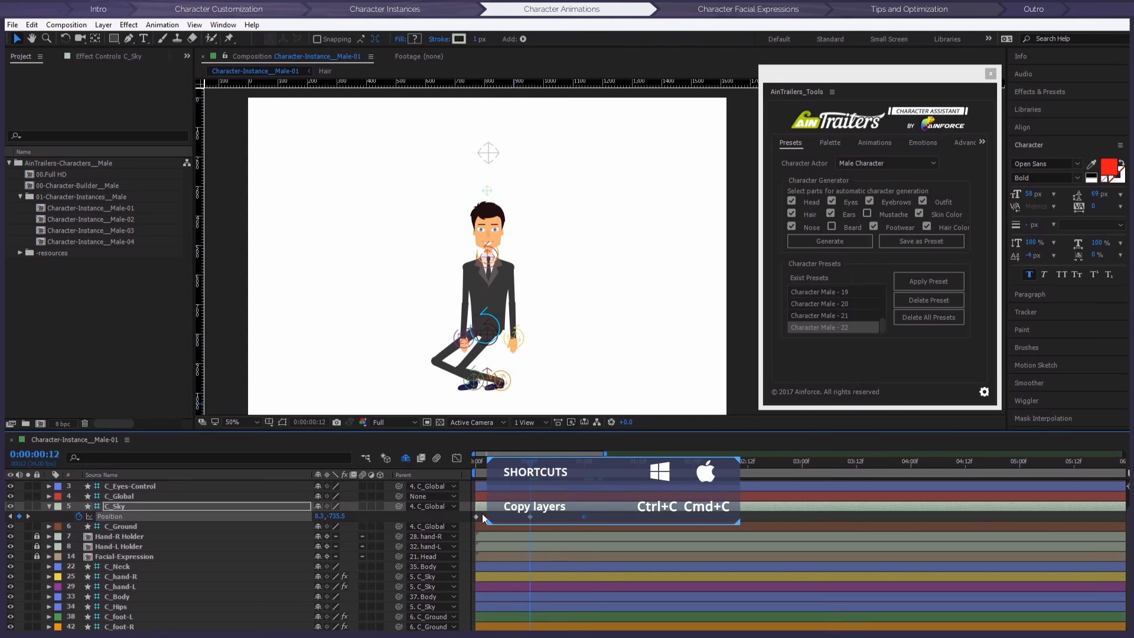
left_click(48, 607)
left_click(124, 608)
key("p")
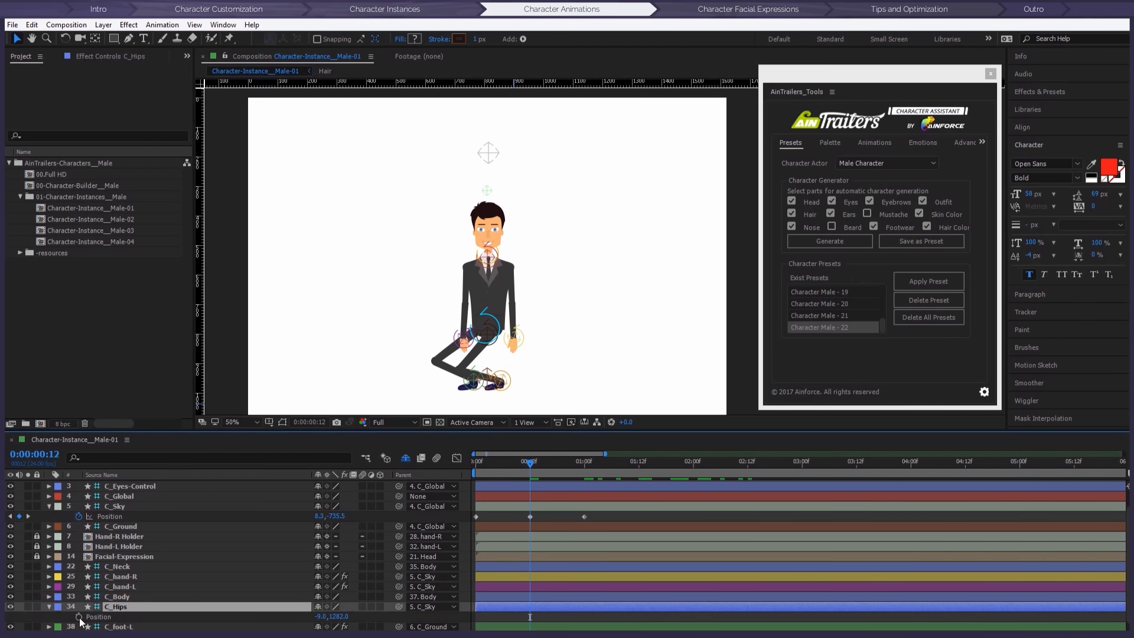
mouse_move(529, 459)
left_mouse_down()
mouse_move(588, 462)
mouse_move(469, 476)
mouse_move(530, 466)
left_mouse_up()
left_click(529, 618)
key("r")
left_click_drag(334, 616, 324, 617)
Step: Copy the starting C_Hips rotation keyframe to 0:00:01:00
left_click_drag(534, 464, 586, 467)
left_click_drag(486, 623, 471, 618)
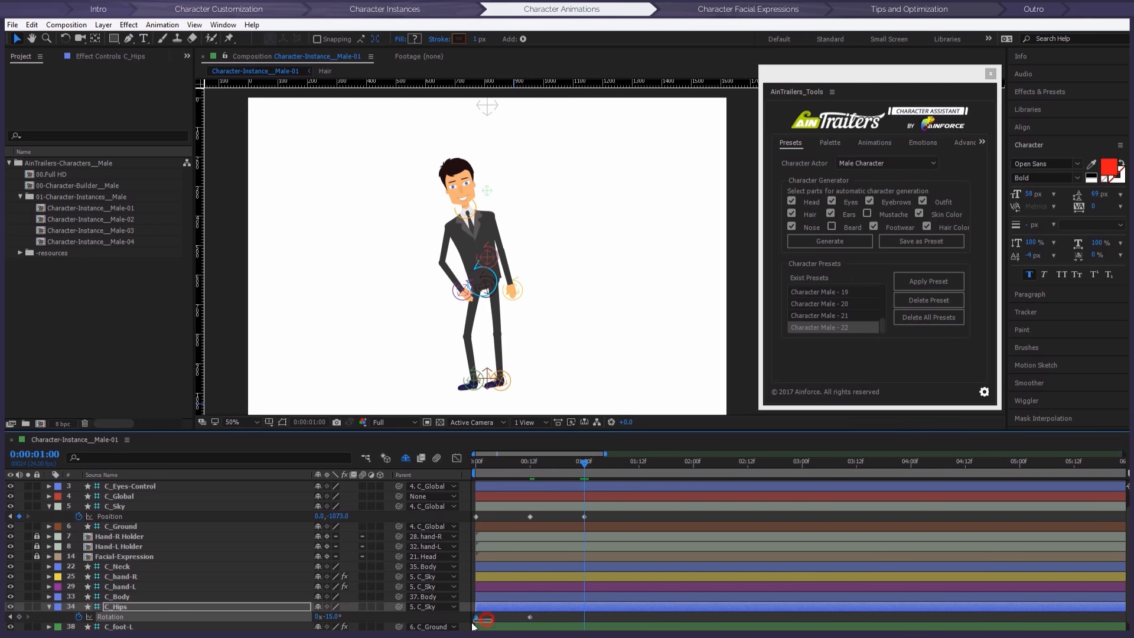
key("ctrl+c")
key("ctrl+v")
Step: Raise C_Sky to about 8.3, -1398 at 0:00:01:00 for a jump, and copy its starting position keyframe to 0:00:01:12
mouse_move(586, 459)
left_mouse_down()
mouse_move(523, 456)
mouse_move(584, 455)
left_mouse_up()
left_click(584, 516)
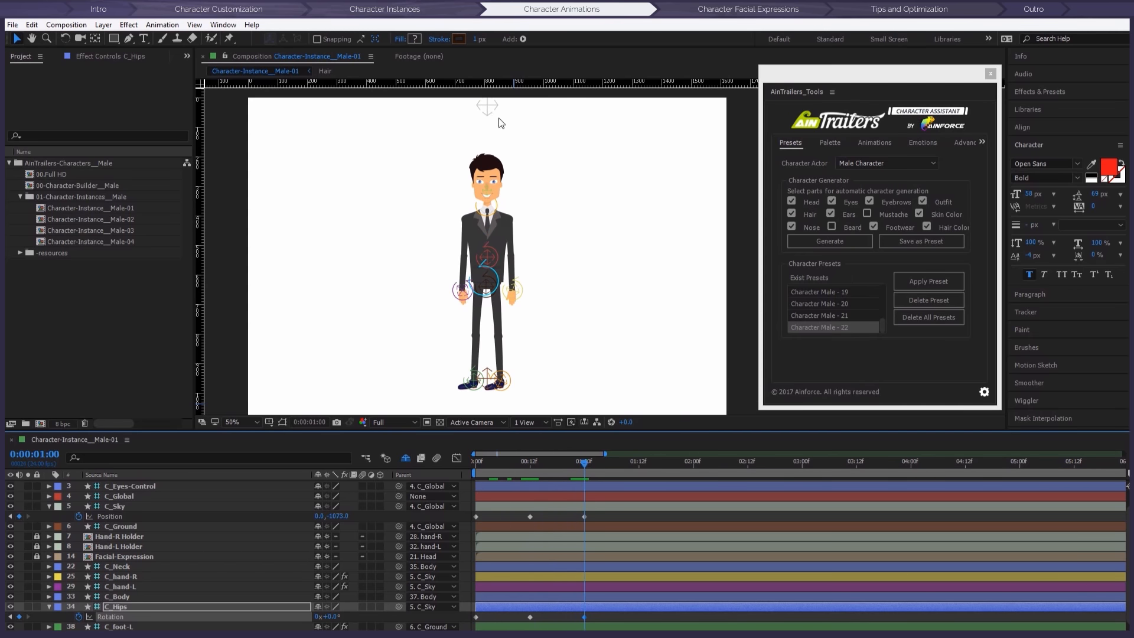
key("comma")
left_click(638, 467)
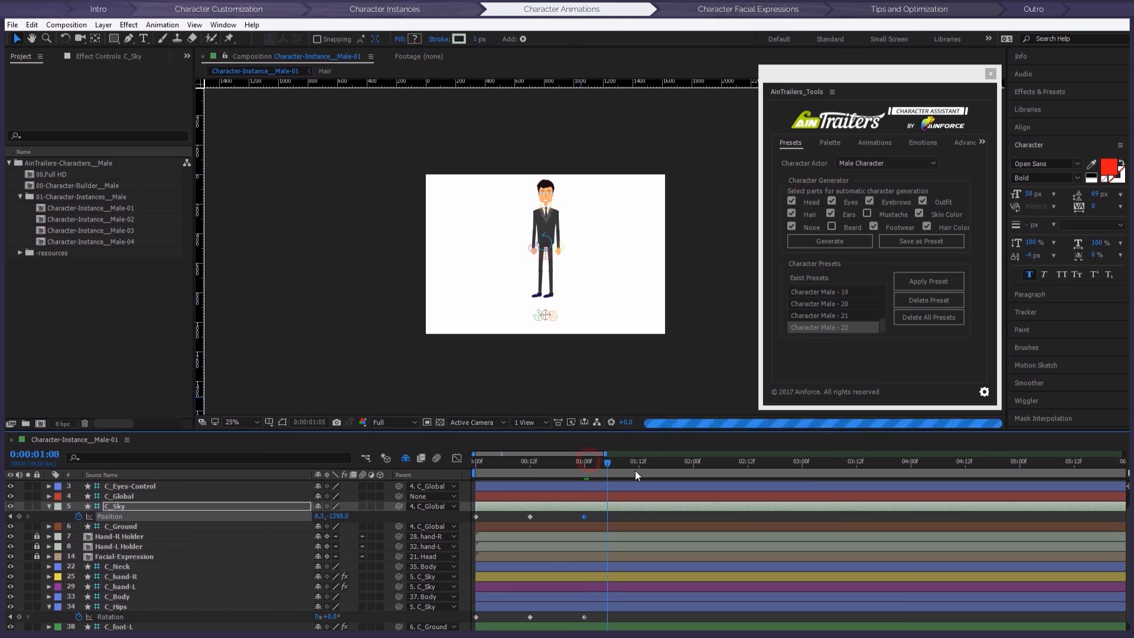
left_click_drag(499, 515, 465, 518)
key("ctrl+c")
key("ctrl+v")
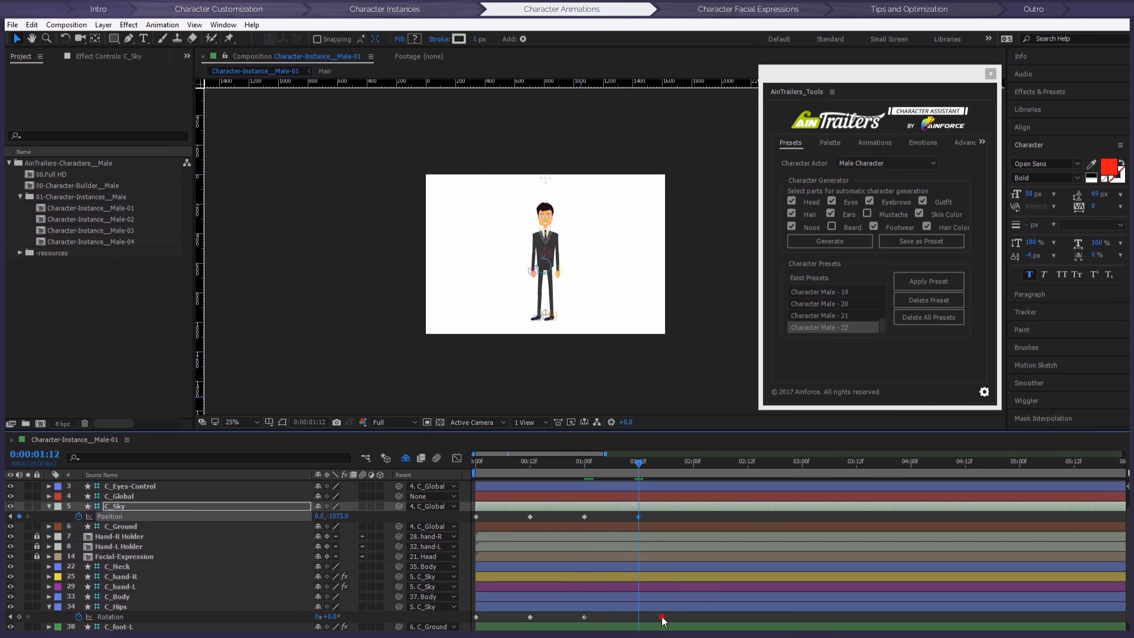
Step: Apply Easy Ease to all C_Sky position and C_Hips rotation keyframes and preview the jump
left_click_drag(669, 616, 462, 507)
key("F9")
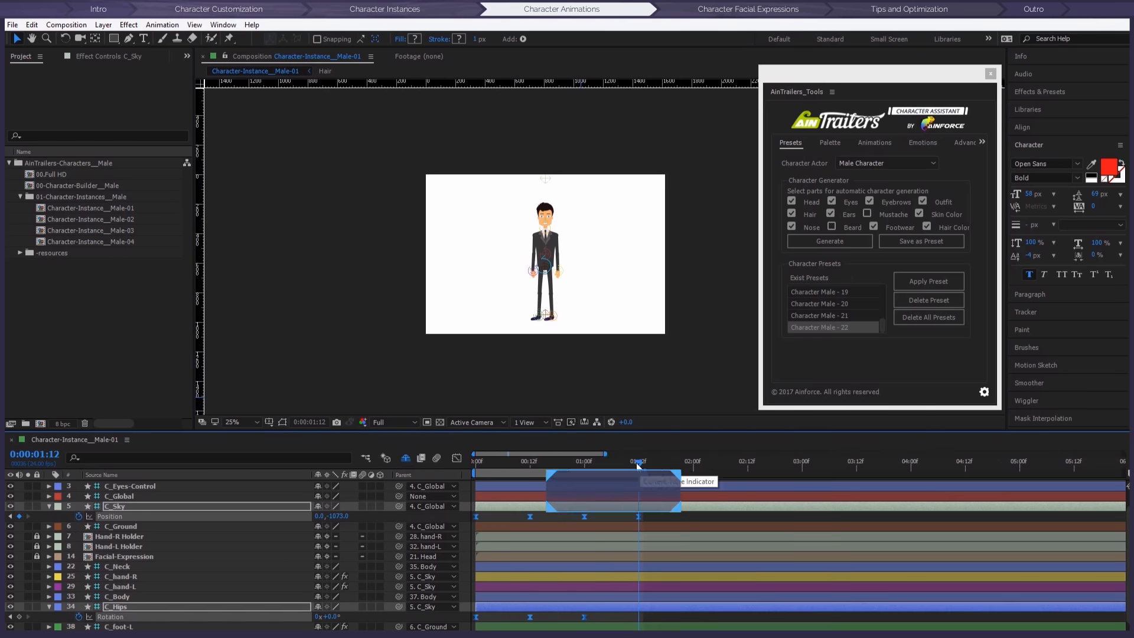
key("period")
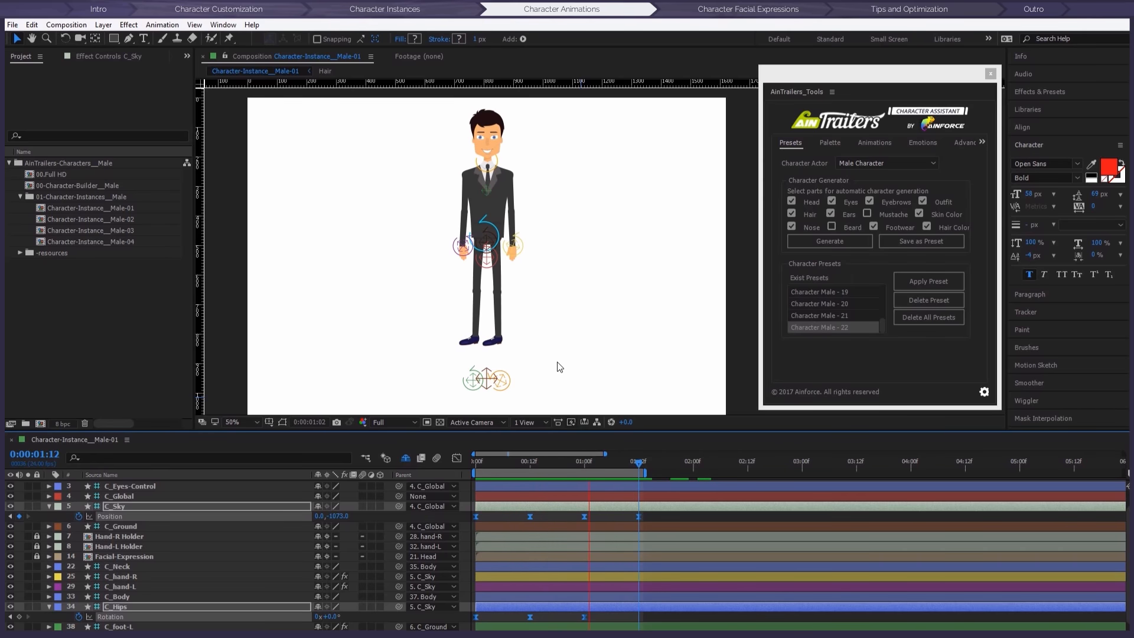
left_click(639, 466)
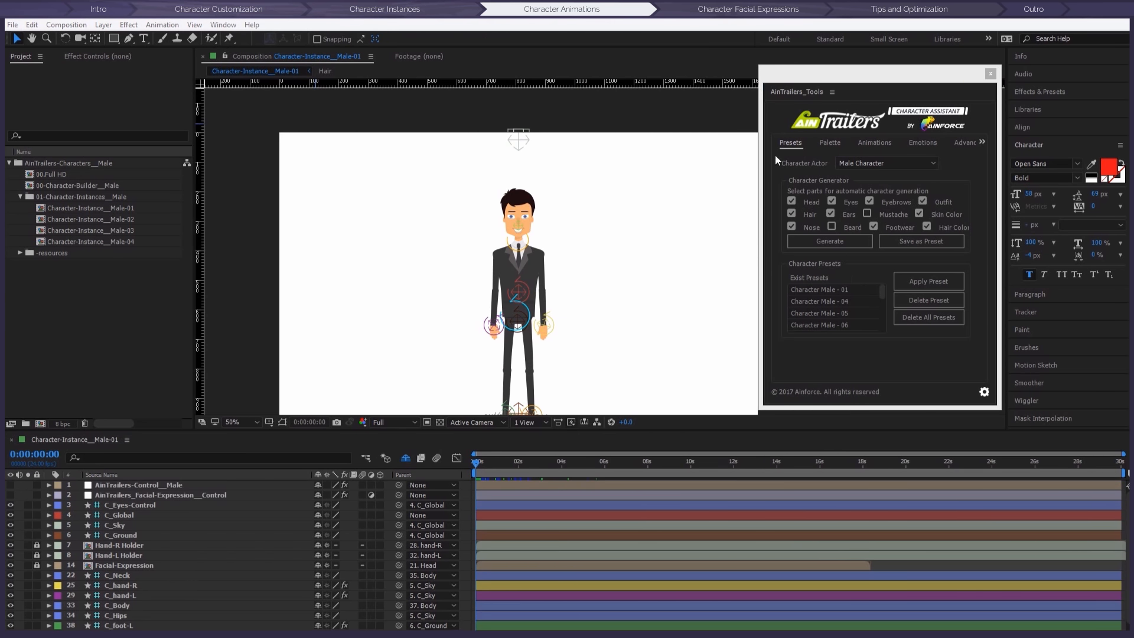
Step: Open the Animations section of AinTrailers_Tools and keep Male Character as the character actor
left_click(798, 144)
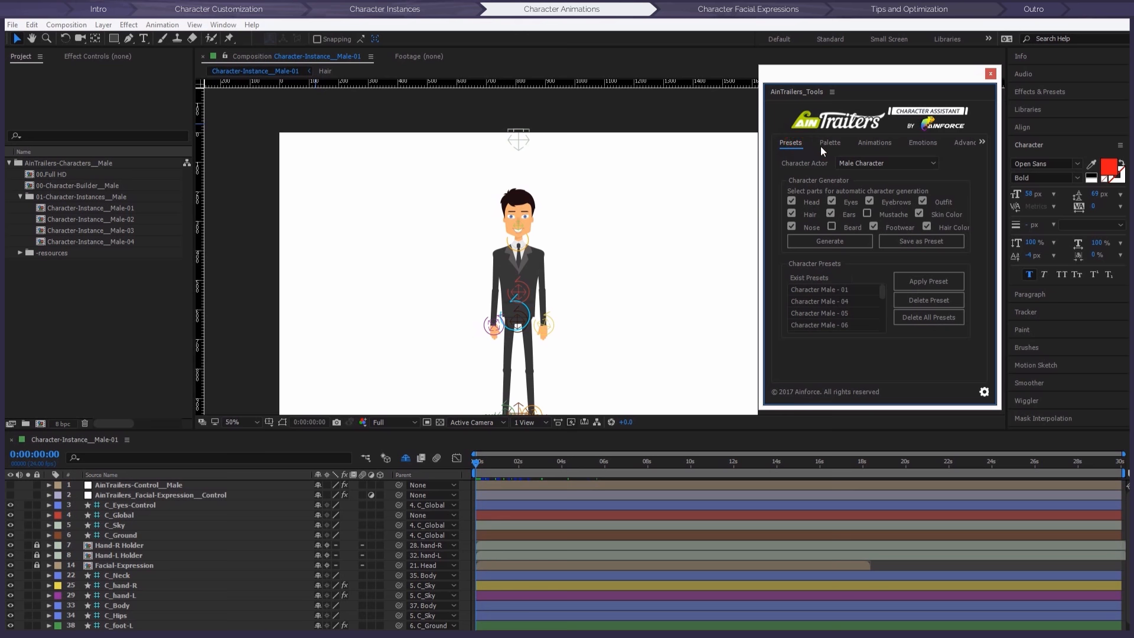
left_click(882, 143)
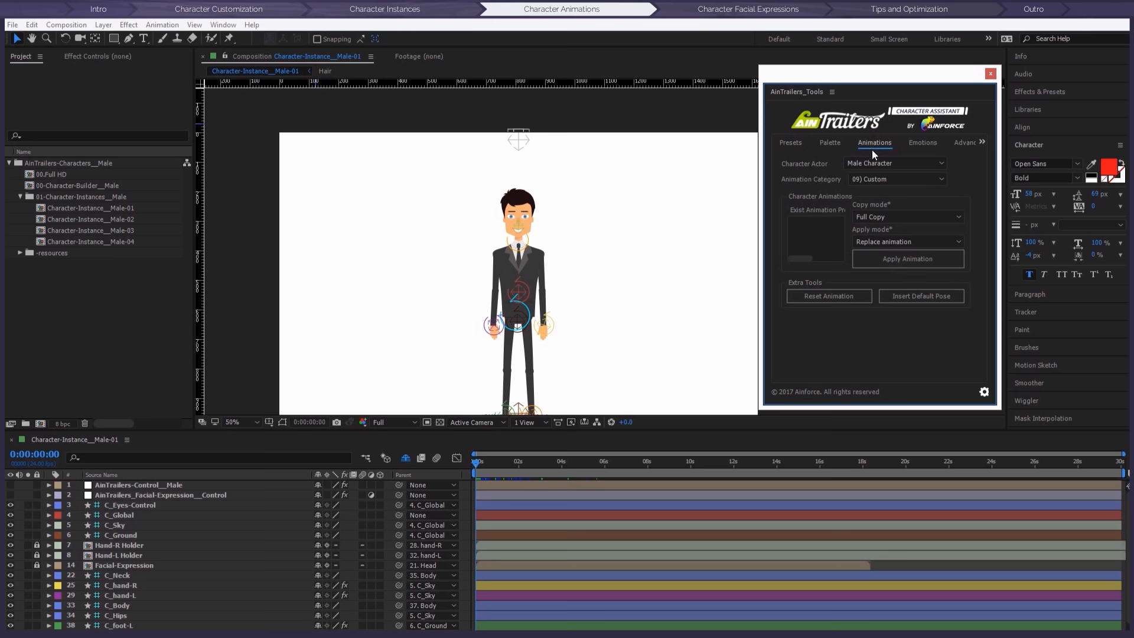
left_click(851, 163)
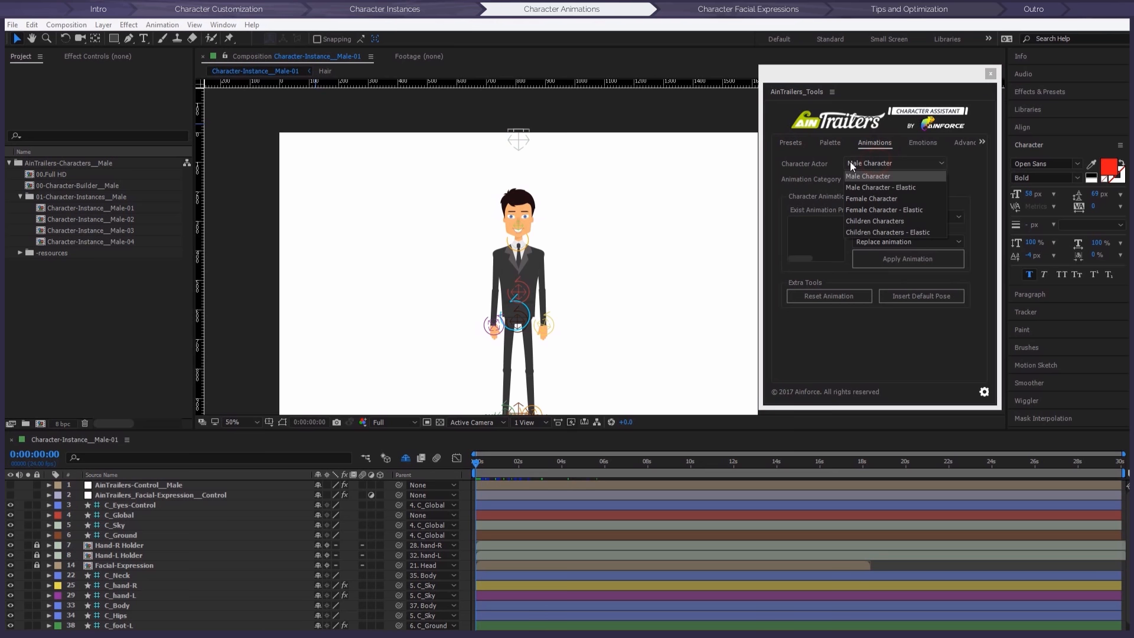
left_click(905, 161)
left_click(967, 162)
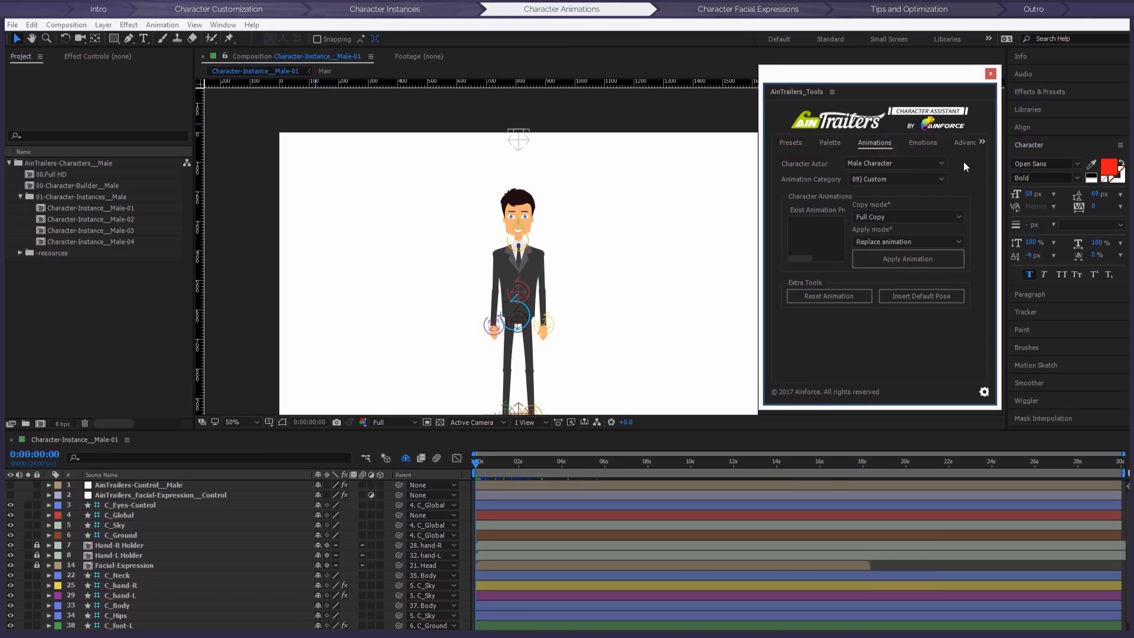
Step: Switch to File Explorer and look through the 01-movement animation guides in AinTrailers-v2-Package, under 02-Element-Guides-(Help), 01-Characters, Animations
left_click_drag(0, 69, 623, 72)
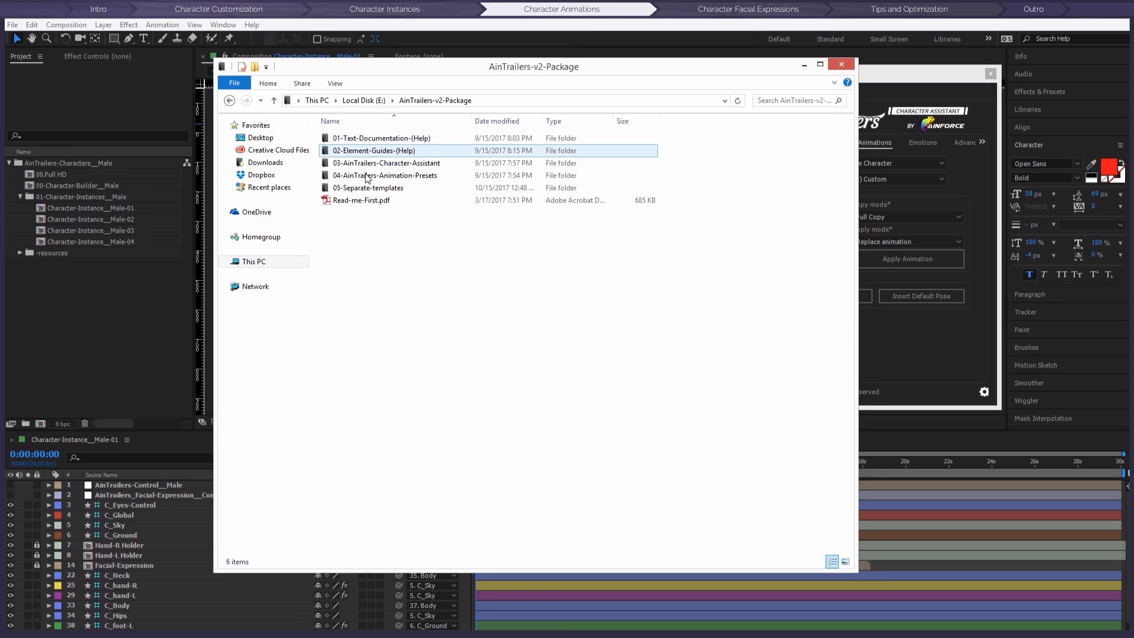
double_click(377, 150)
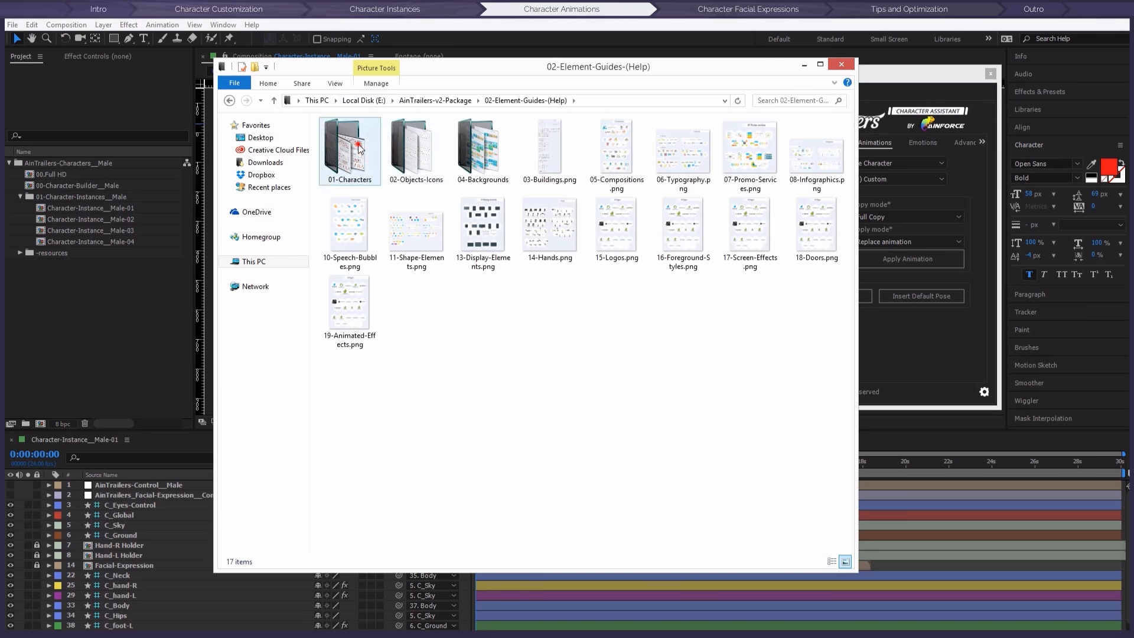
double_click(366, 146)
double_click(357, 153)
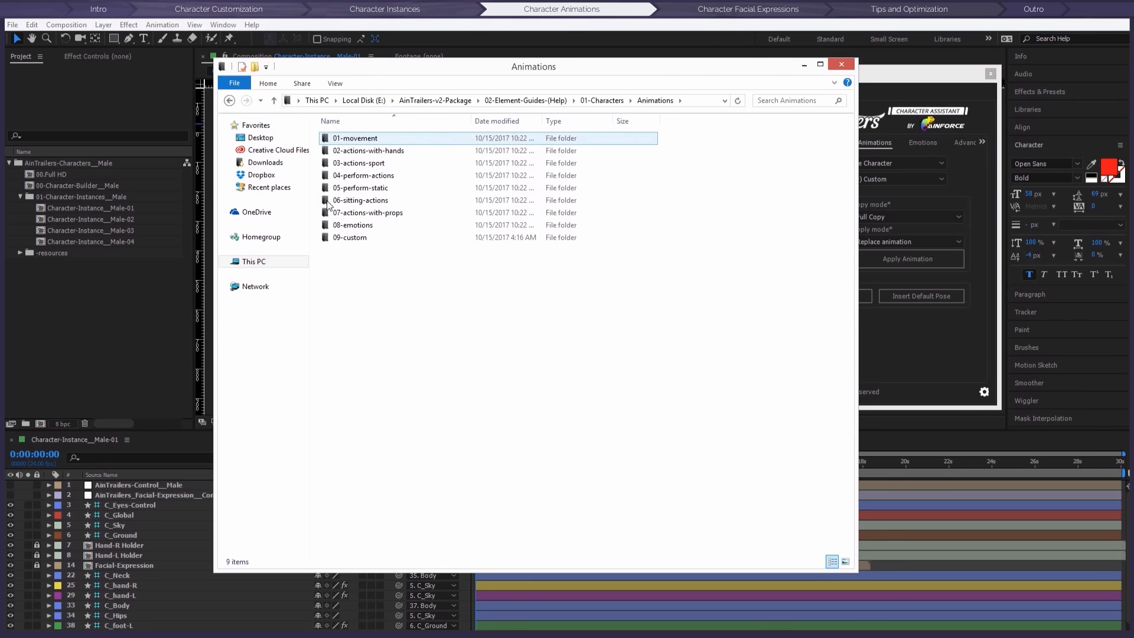
double_click(360, 139)
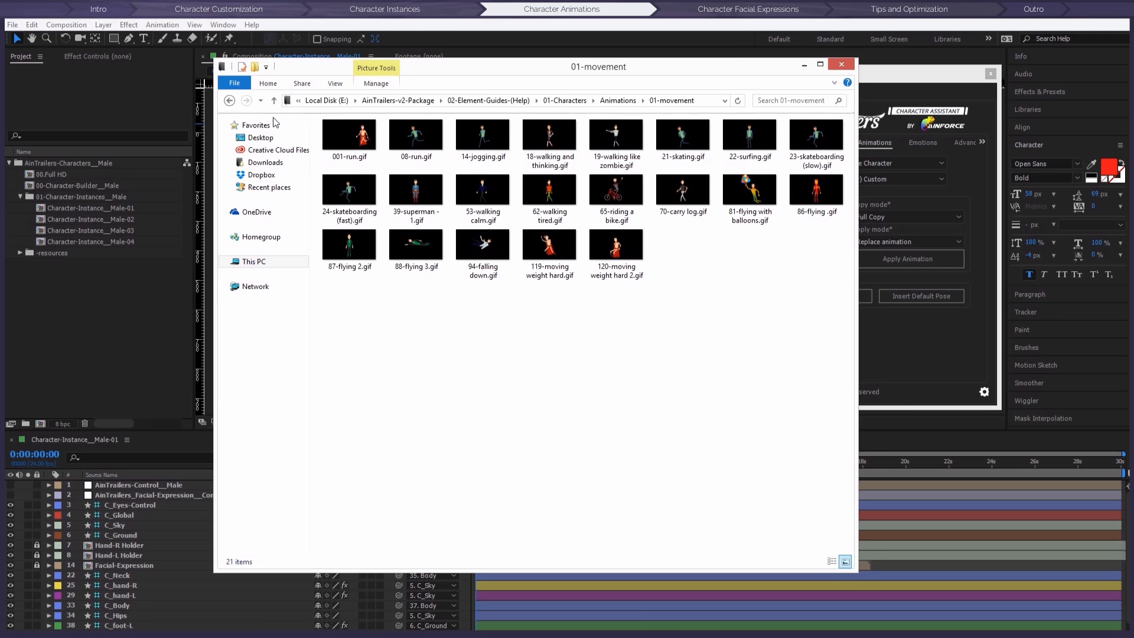
left_click_drag(569, 70, 2, 286)
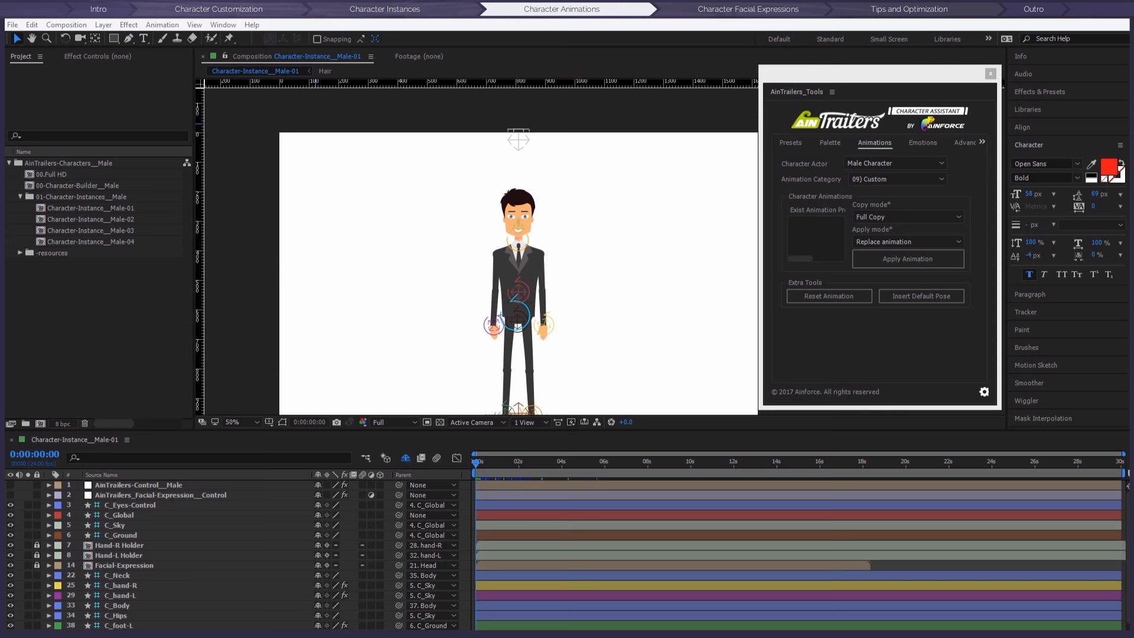
Step: Apply the 01 - Vertical Jump animation from the 01) Movement category in Full Copy and Replace animation modes
left_click(889, 179)
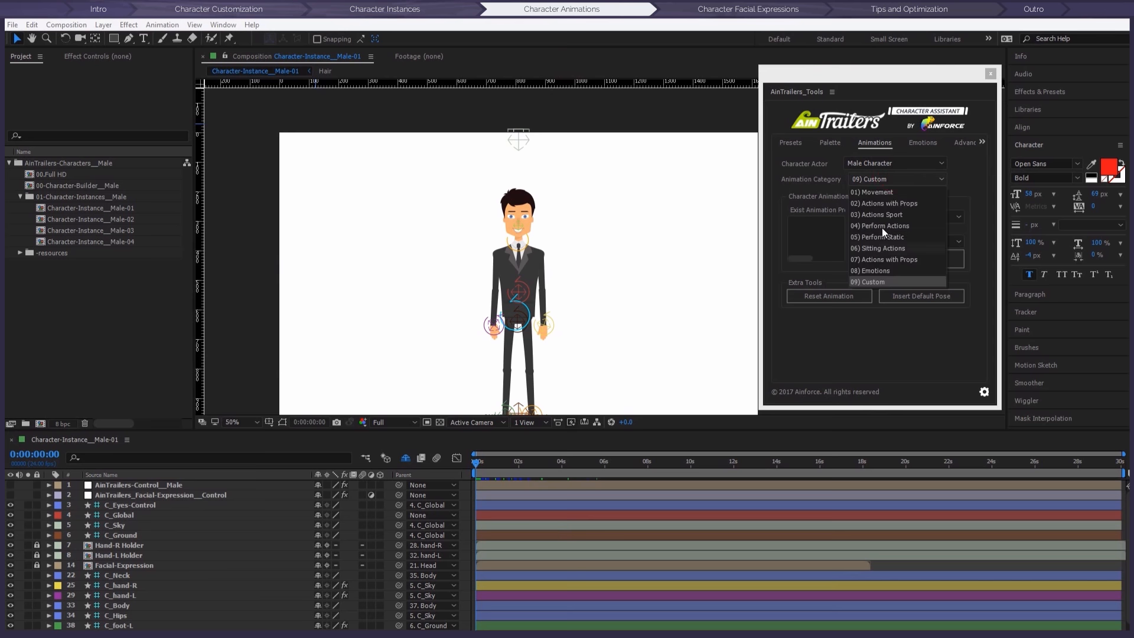
left_click(877, 193)
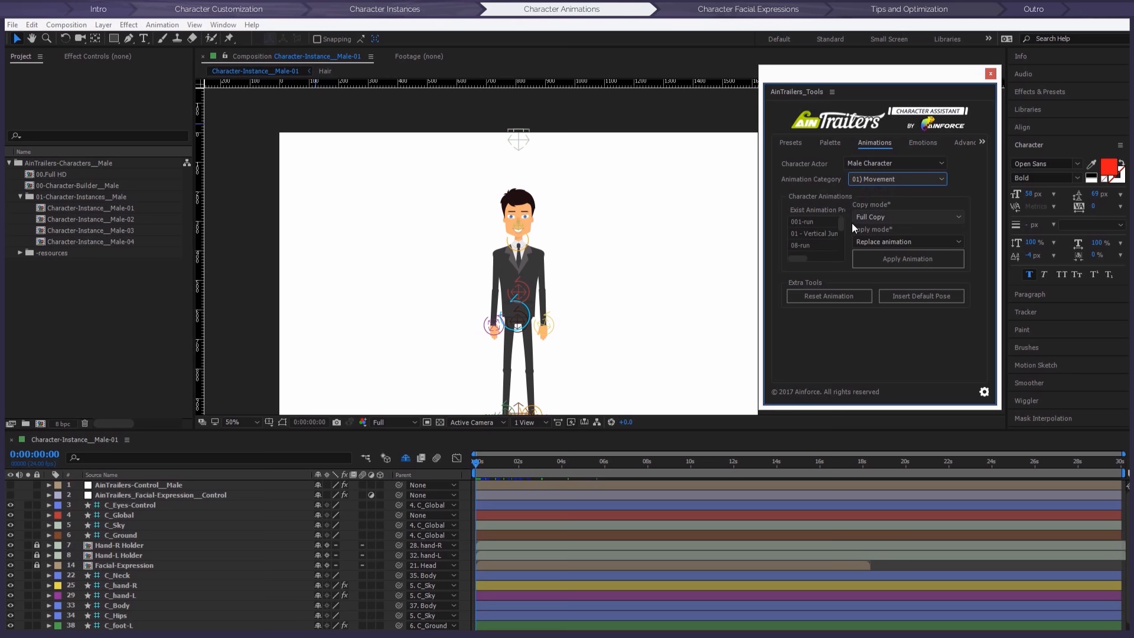
left_click(871, 216)
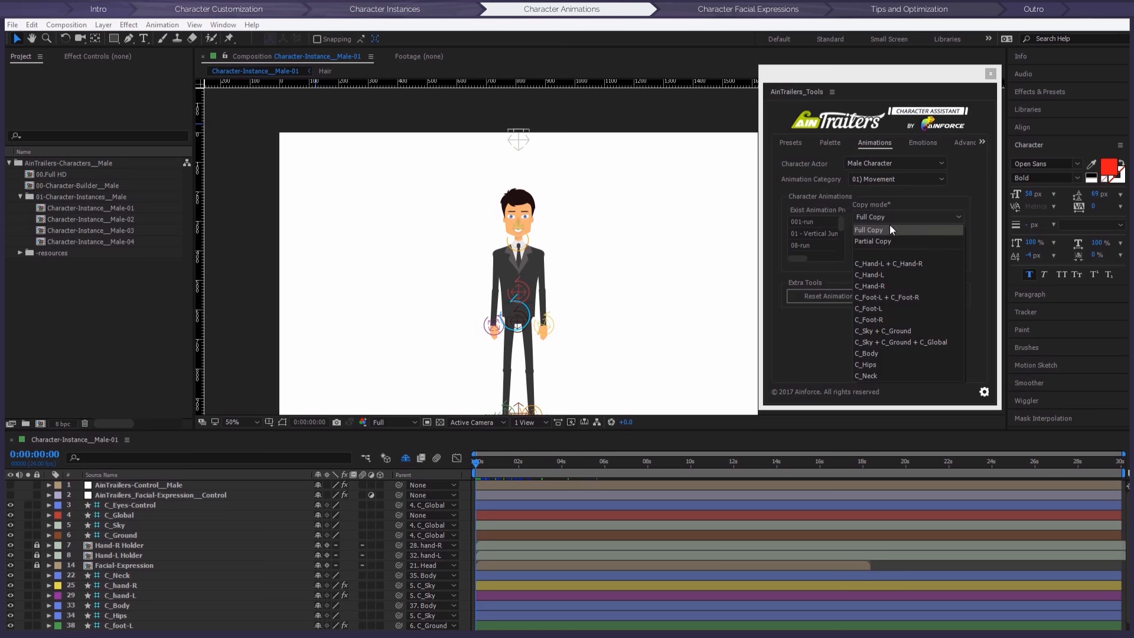
left_click(870, 229)
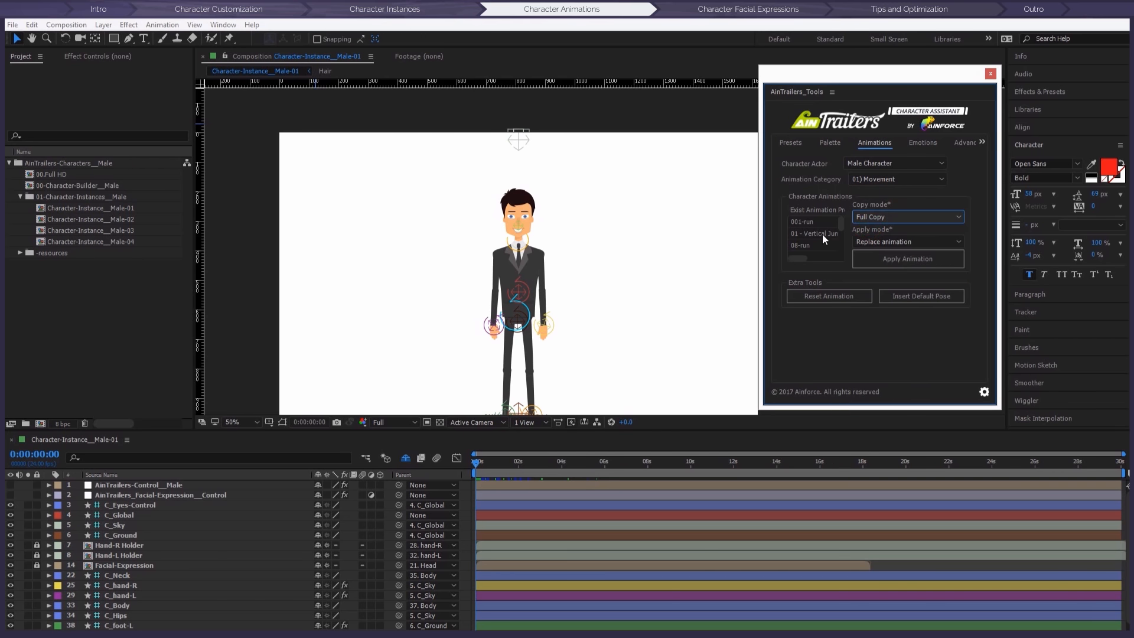
left_click(823, 234)
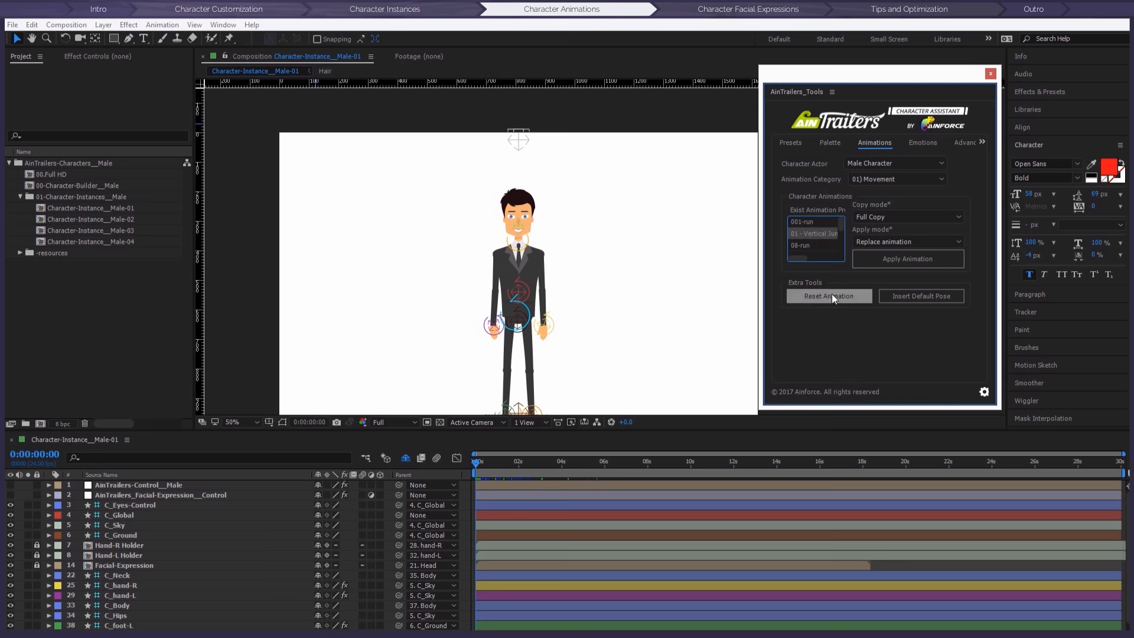
left_click(888, 264)
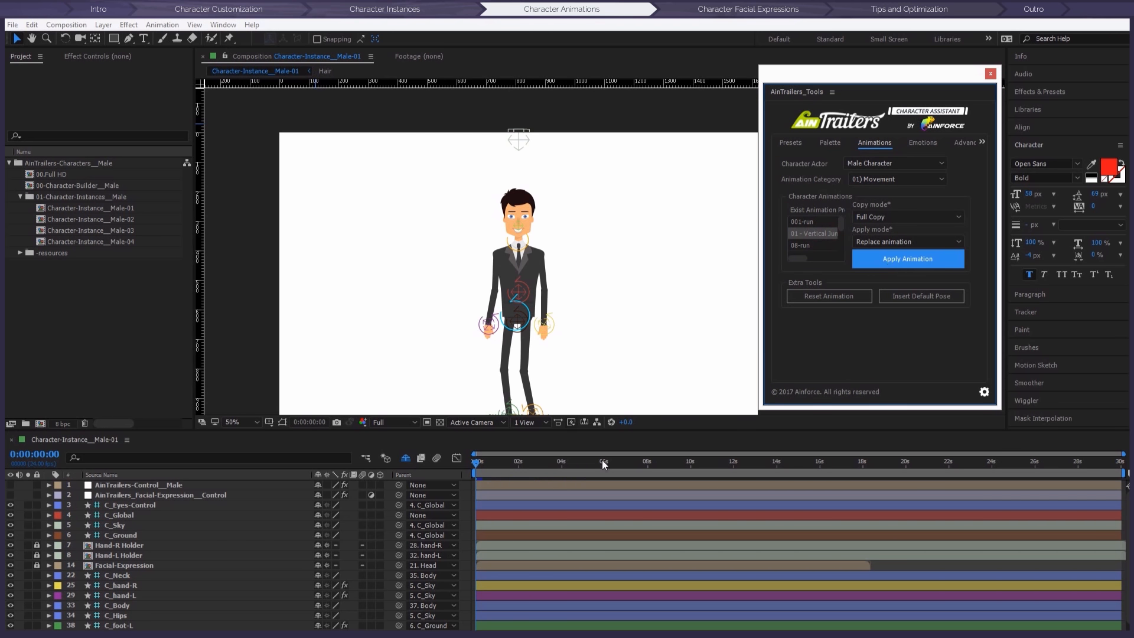
Step: End the work area at 0:00:02:01 and preview the applied jump animation
left_click_drag(495, 461, 519, 461)
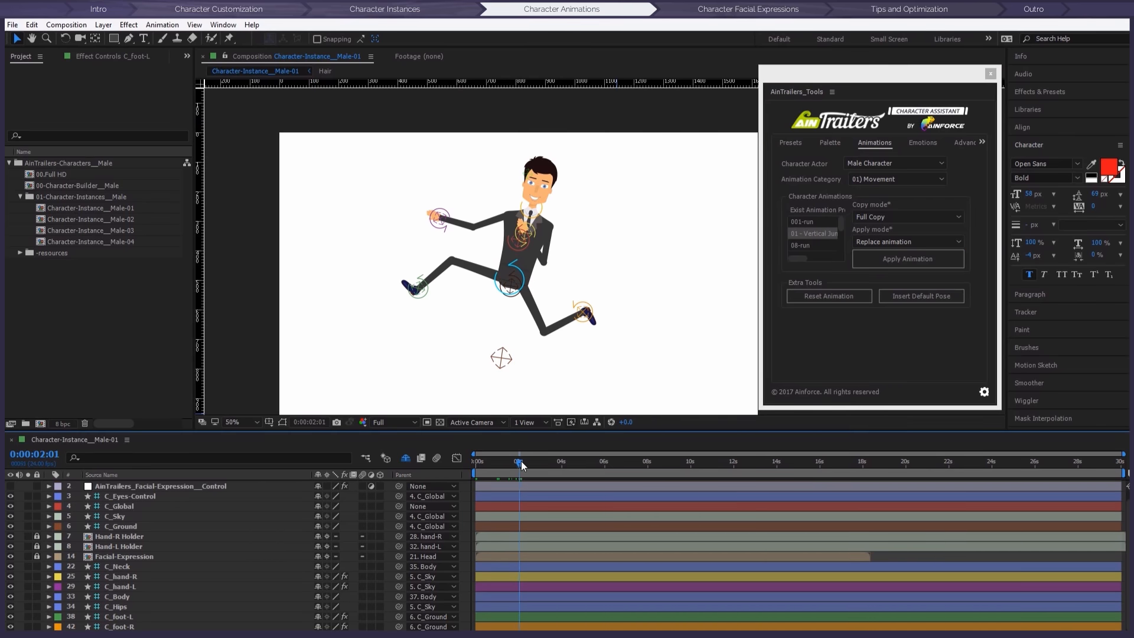
key("n")
key("space")
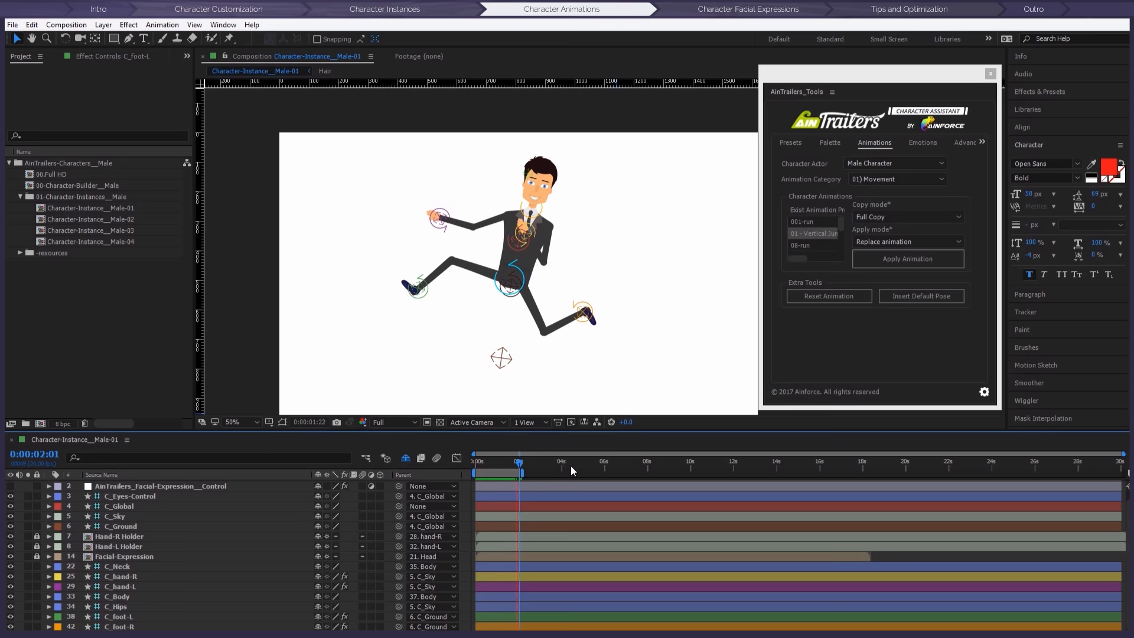
key("space")
left_click(518, 464)
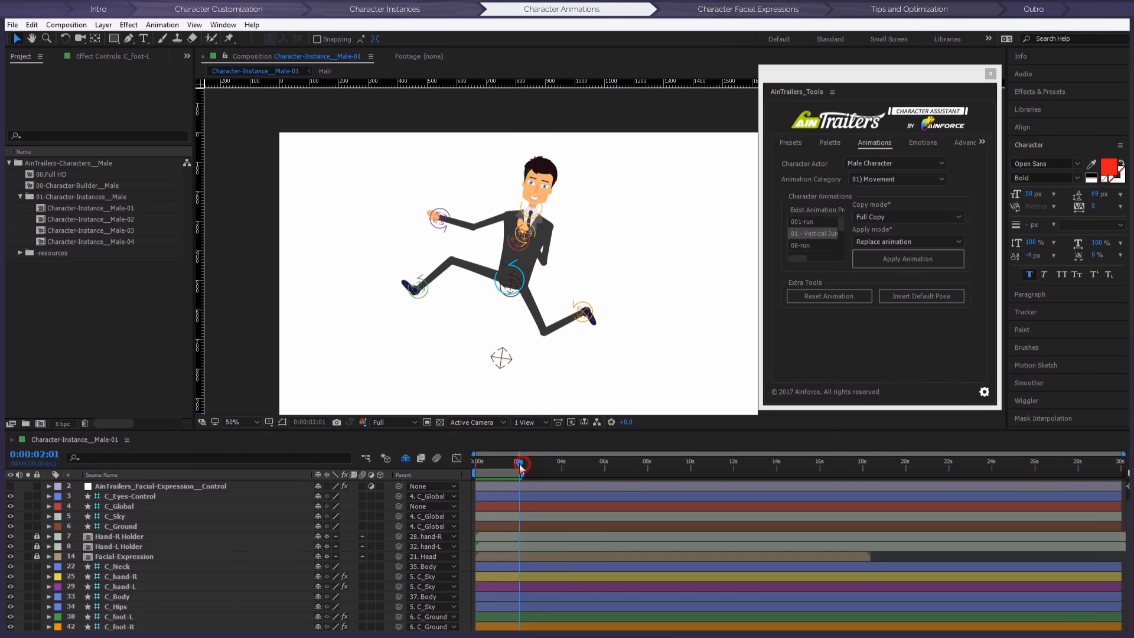
mouse_move(508, 468)
left_mouse_down()
mouse_move(476, 464)
mouse_move(508, 459)
left_mouse_up()
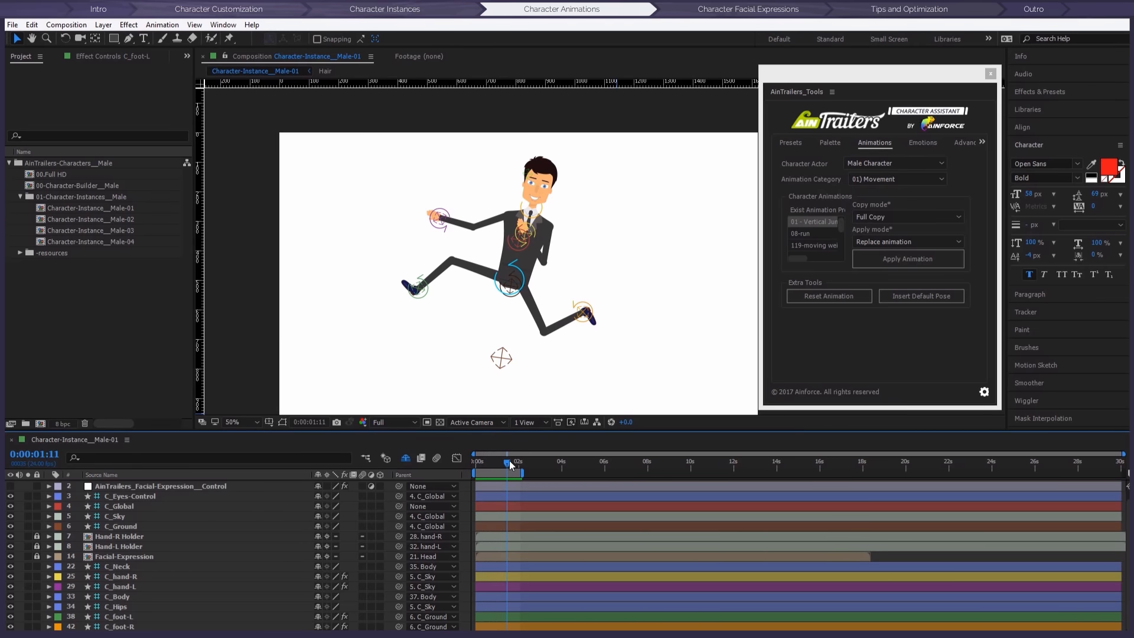
left_click(510, 464)
Step: Apply the 53-walking calm movement animation at 0:00:00:00 with Full Copy, replacing the existing animation
left_click_drag(839, 225, 843, 248)
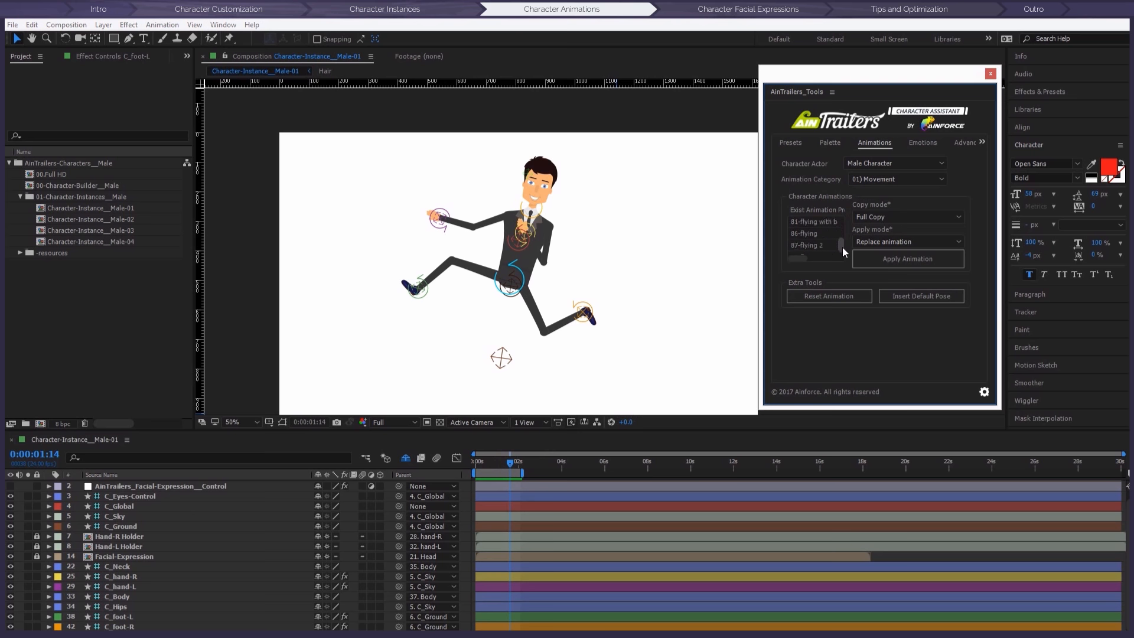
left_click(914, 179)
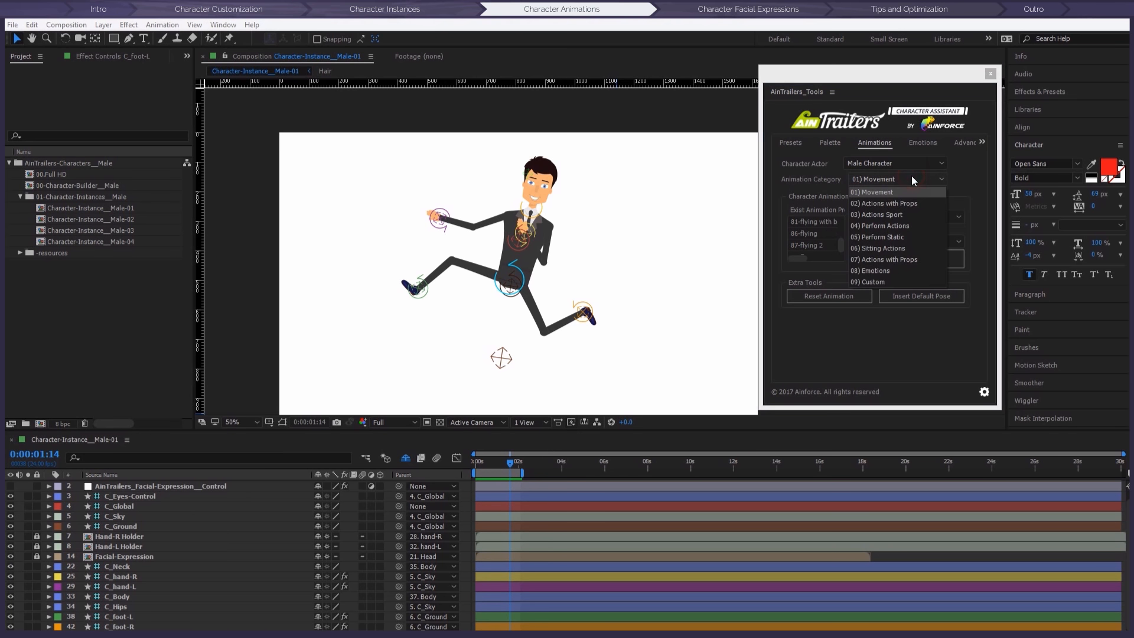
left_click(509, 467)
left_click_drag(509, 464, 452, 463)
left_click_drag(843, 245, 843, 232)
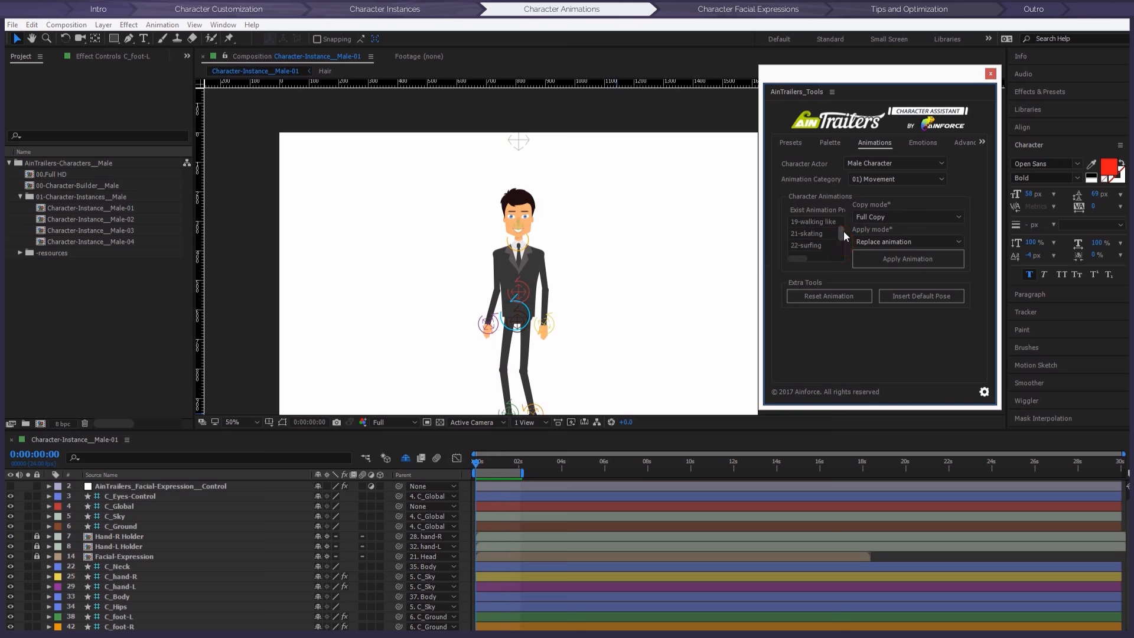
left_click(814, 222)
left_click(884, 259)
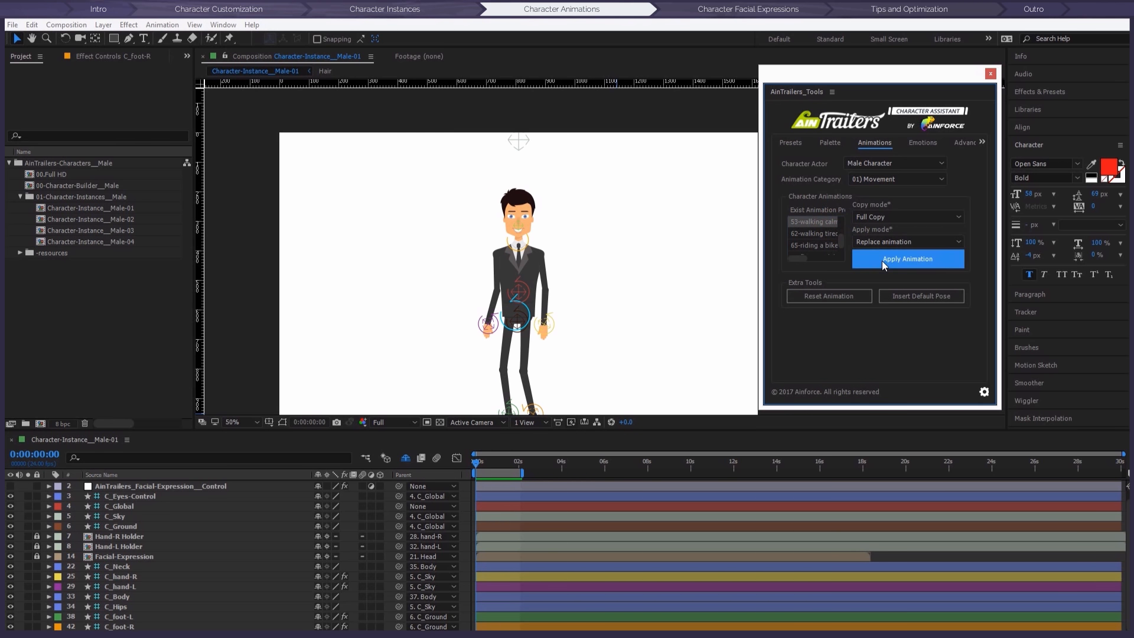
Step: End the work area at about 4 seconds and preview the applied walking animation
left_click_drag(518, 470, 563, 468)
key("n")
key("space")
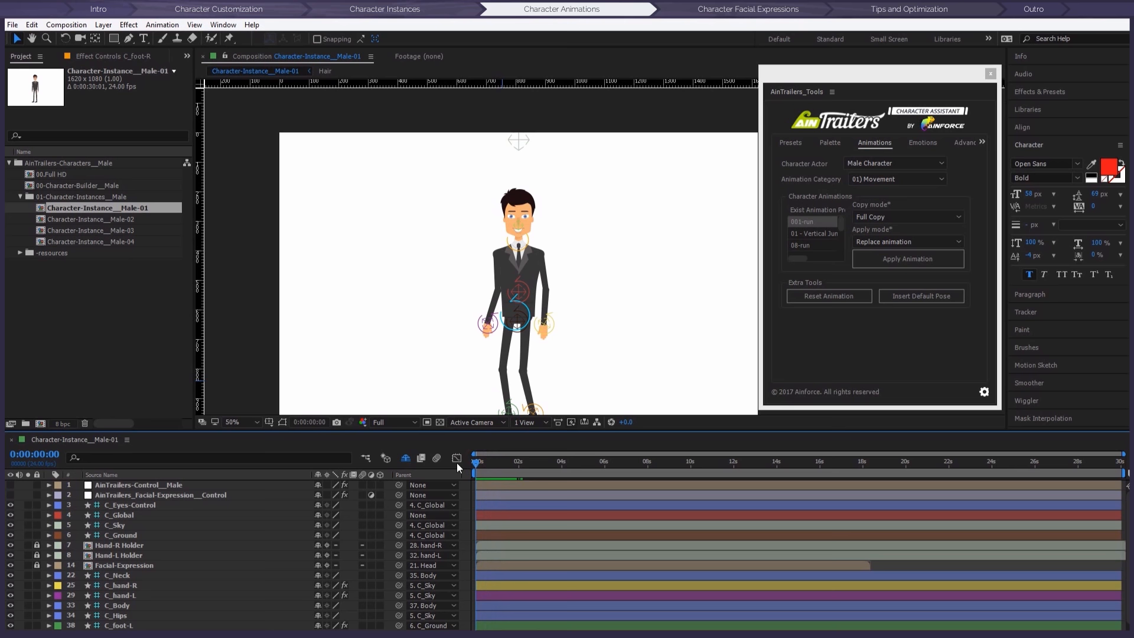
Step: Apply the 53-walking calm animation at 0:00:01:00 with Full Copy and the Combine animation apply mode
left_click_drag(474, 463, 500, 464)
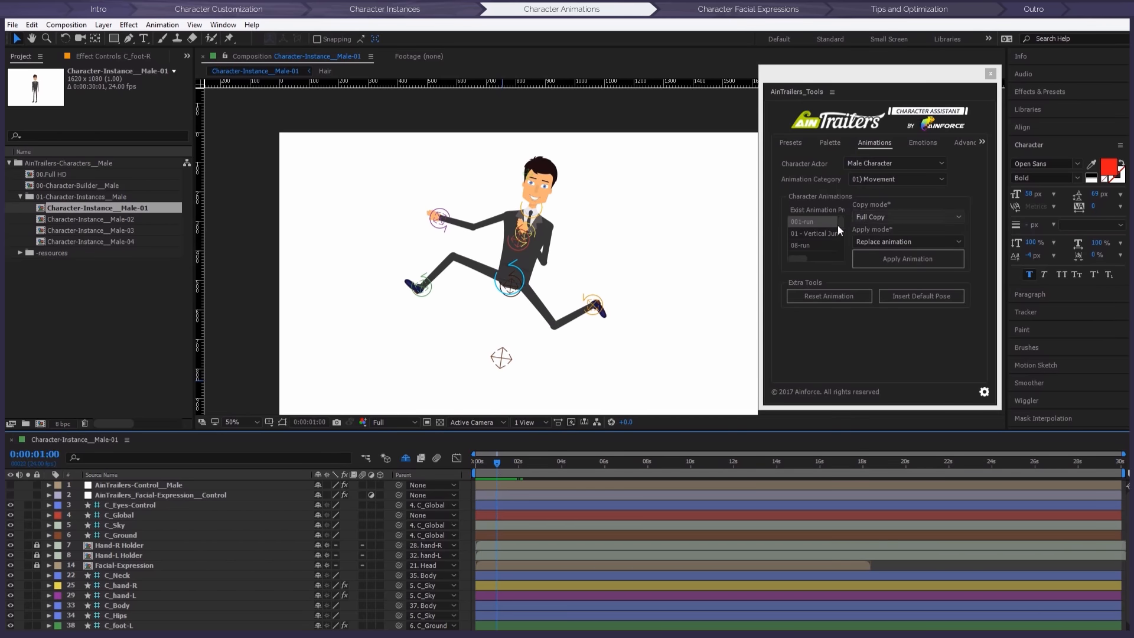
left_click_drag(839, 226, 844, 238)
left_click(822, 231)
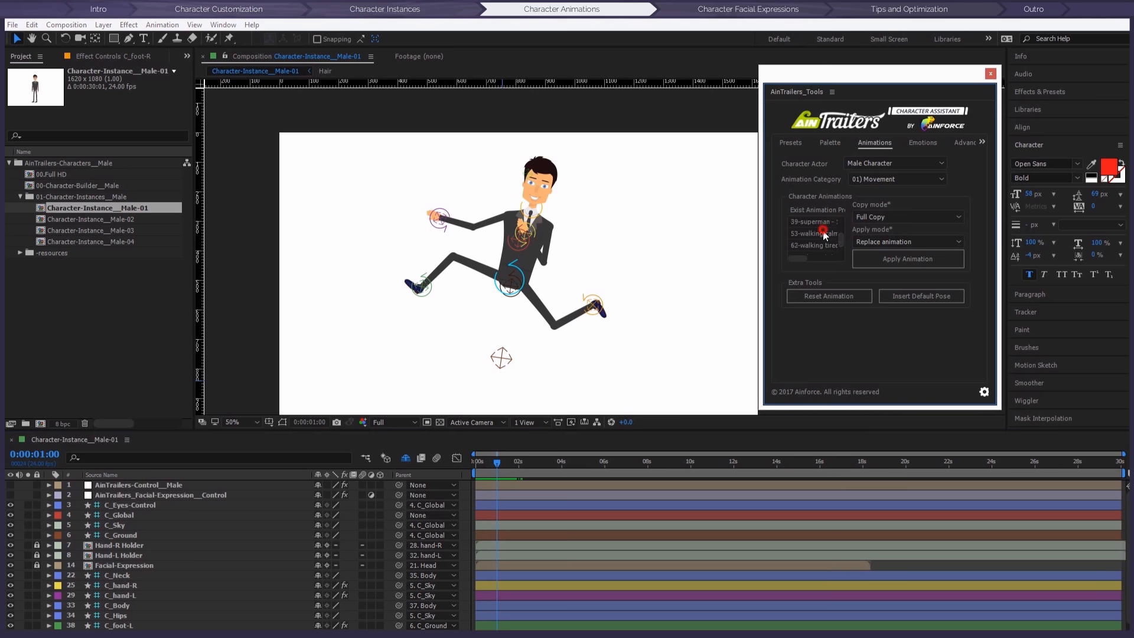
left_click(897, 242)
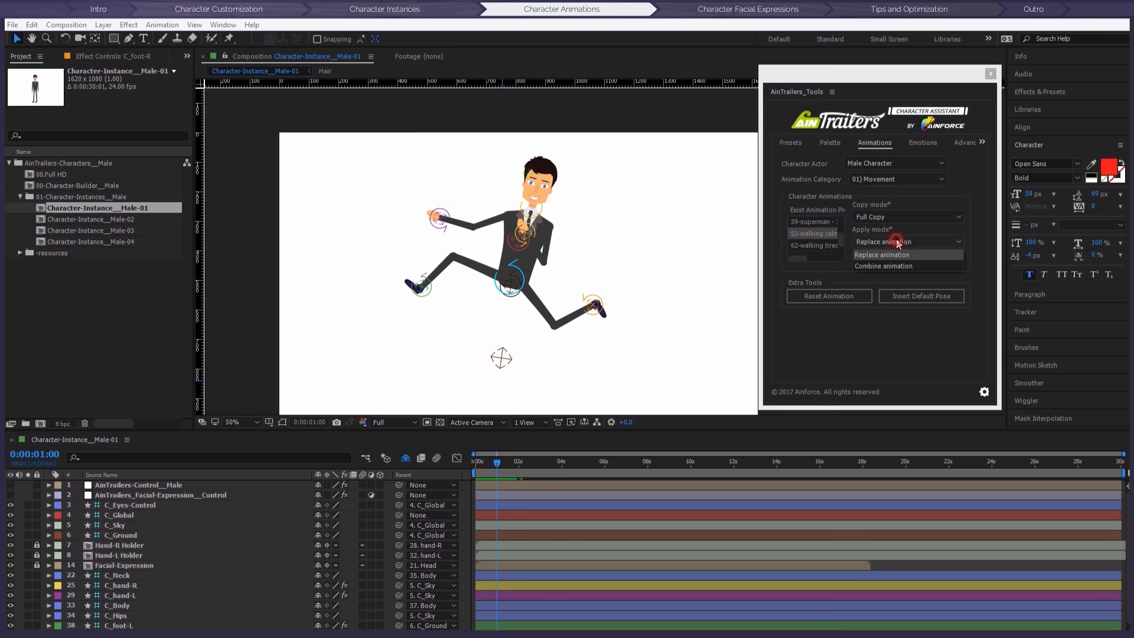
left_click(892, 266)
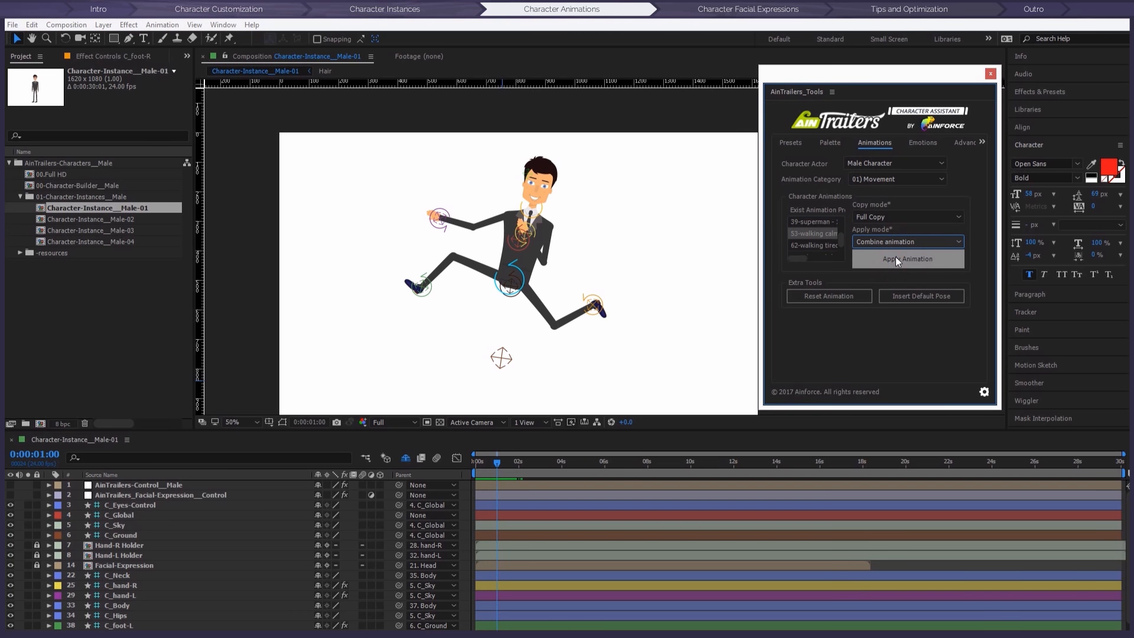
left_click(896, 257)
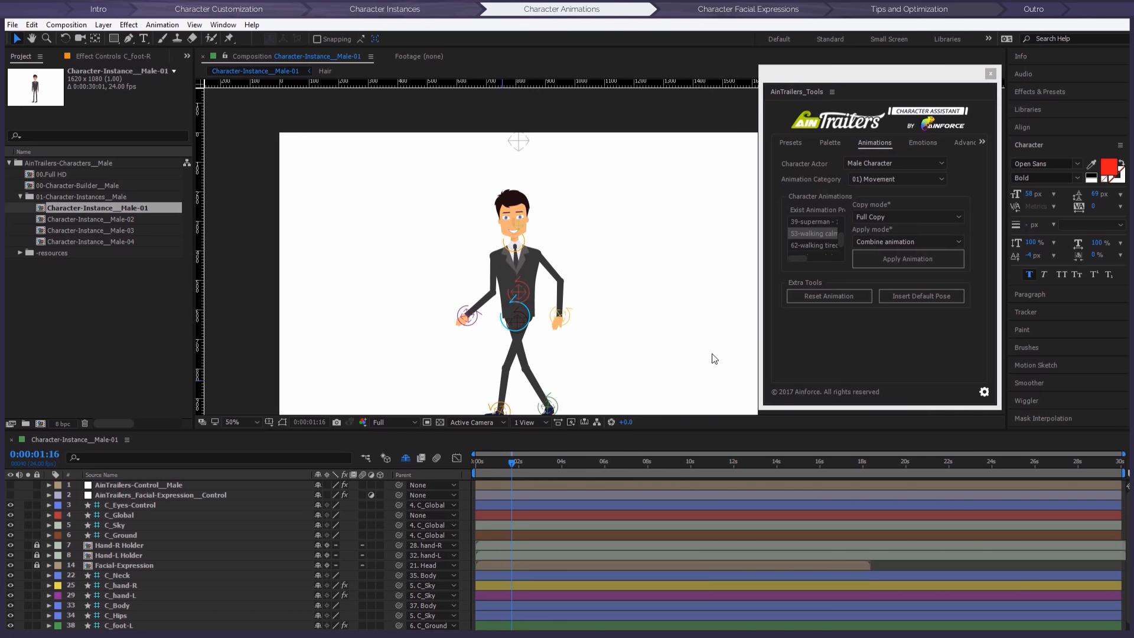
Step: End the work area at 0:00:03:10 and preview the combined run and walk animation
left_click_drag(513, 463, 550, 462)
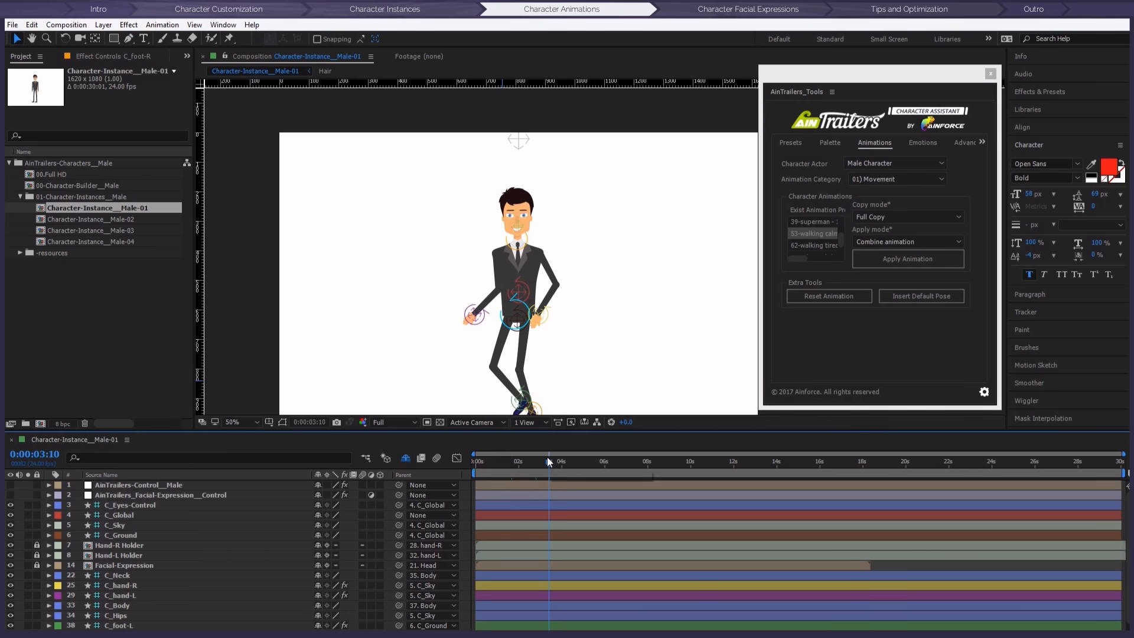
key("n")
key("space")
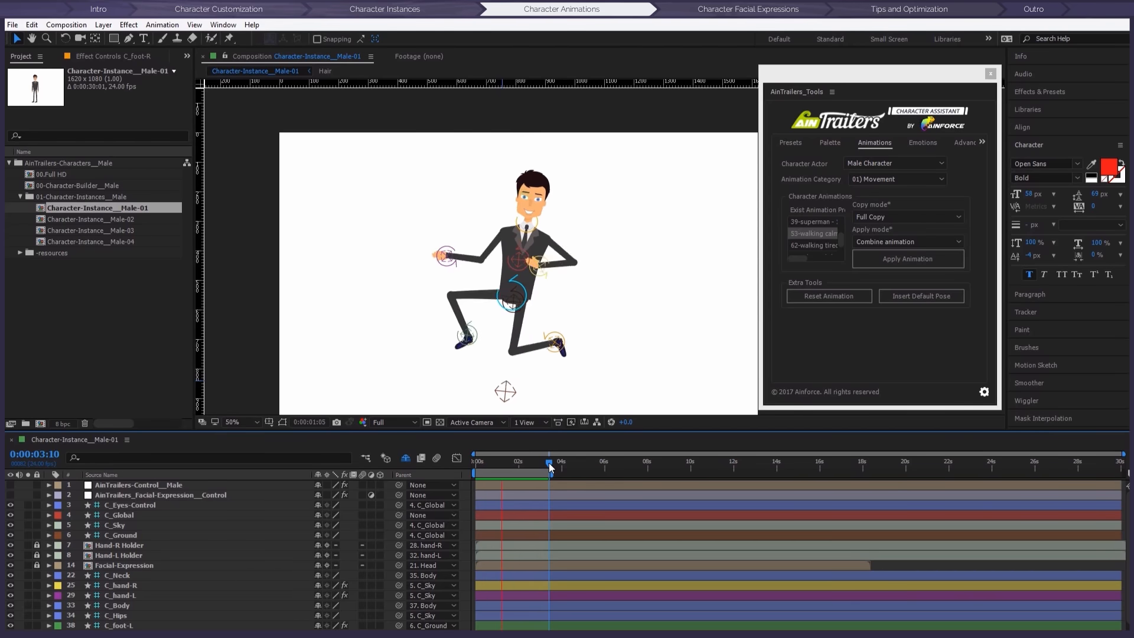
mouse_move(550, 467)
left_mouse_down()
mouse_move(462, 461)
mouse_move(539, 466)
left_mouse_up()
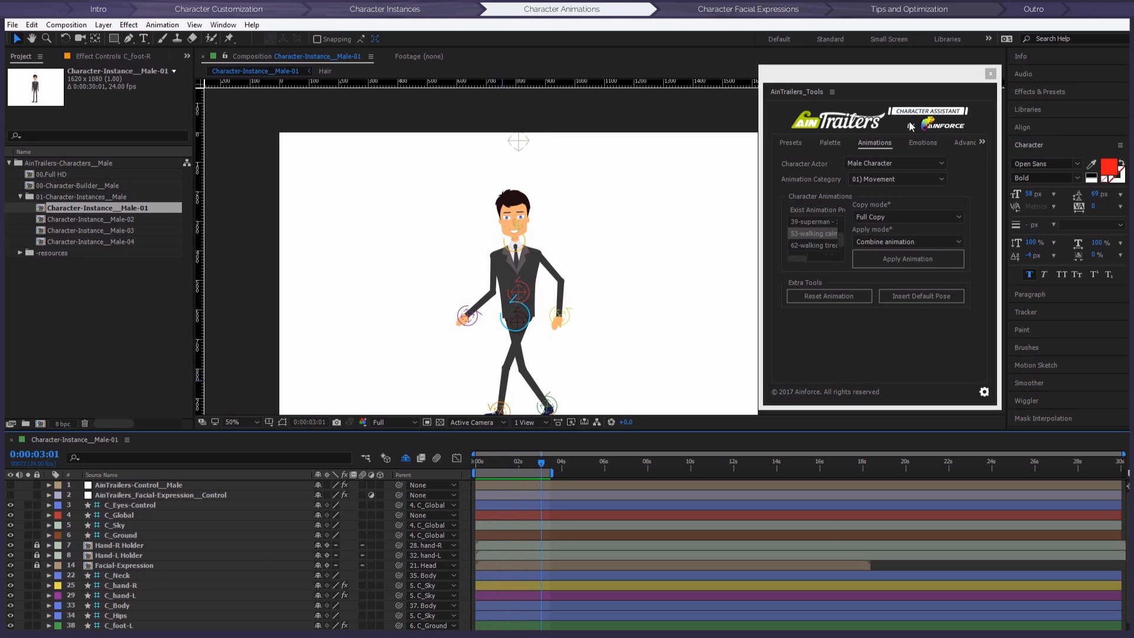
Step: Save the combined character animation as a custom preset with Save Character Animation
left_click(972, 147)
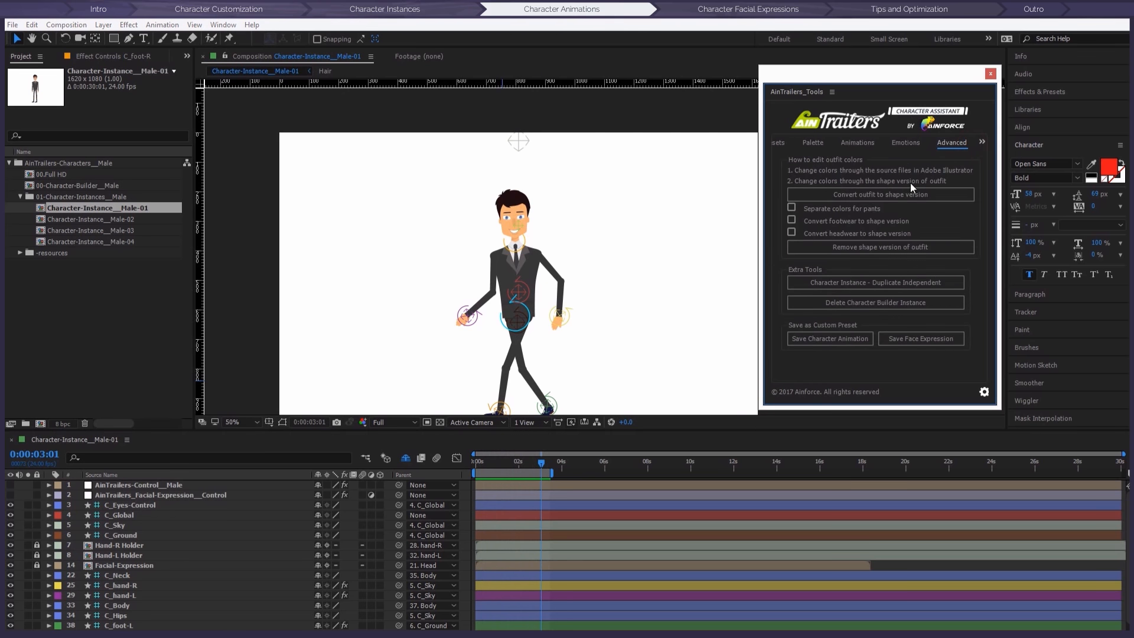
left_click(849, 338)
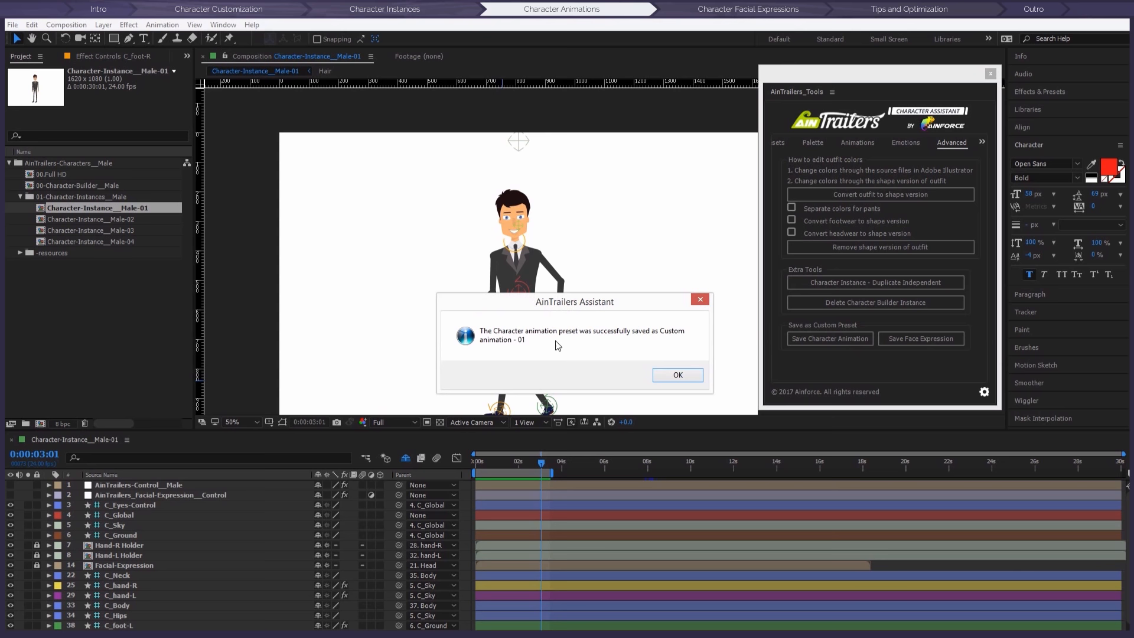
left_click(679, 376)
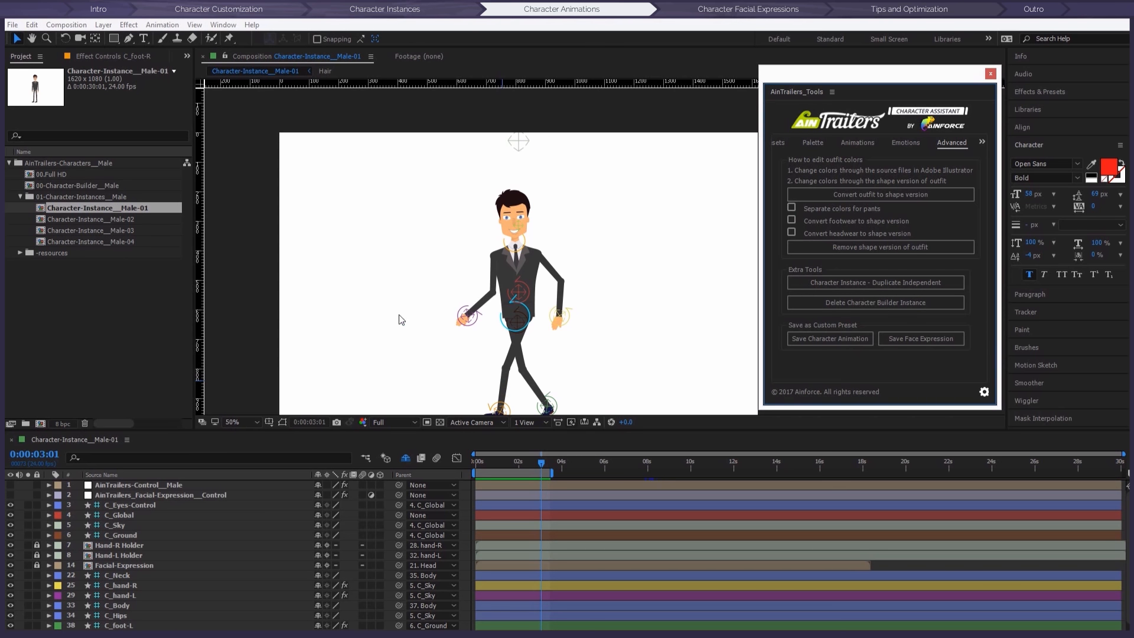
Step: Apply the saved custom animation from 09) Custom to Character-Instance__Male-02 with Full Copy and Replace animation, and preview it
double_click(78, 218)
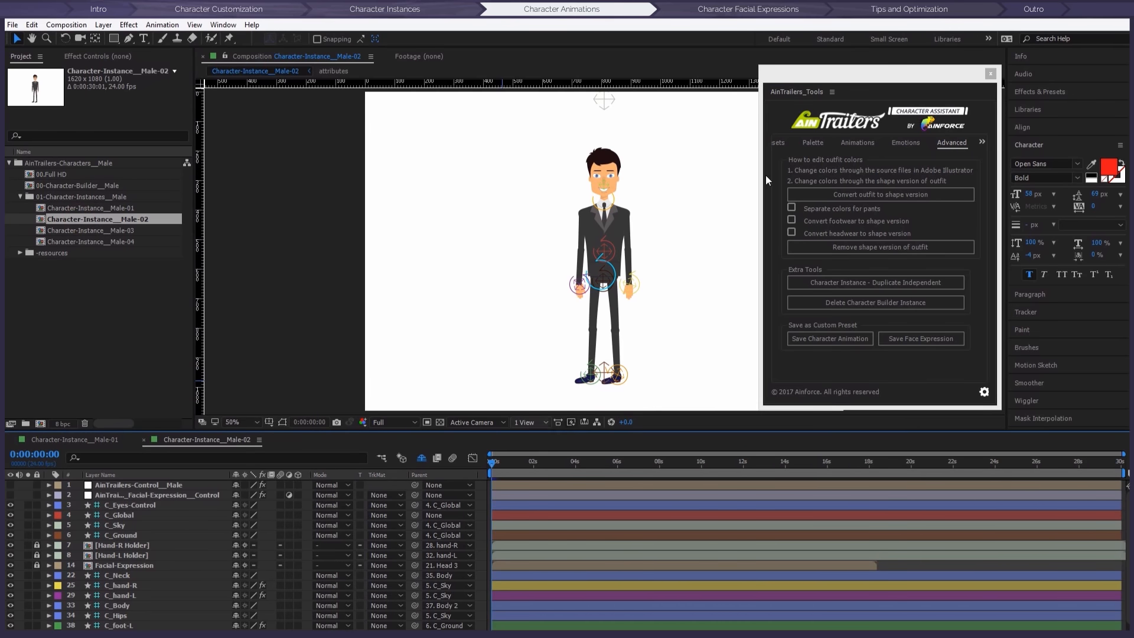
left_click(859, 143)
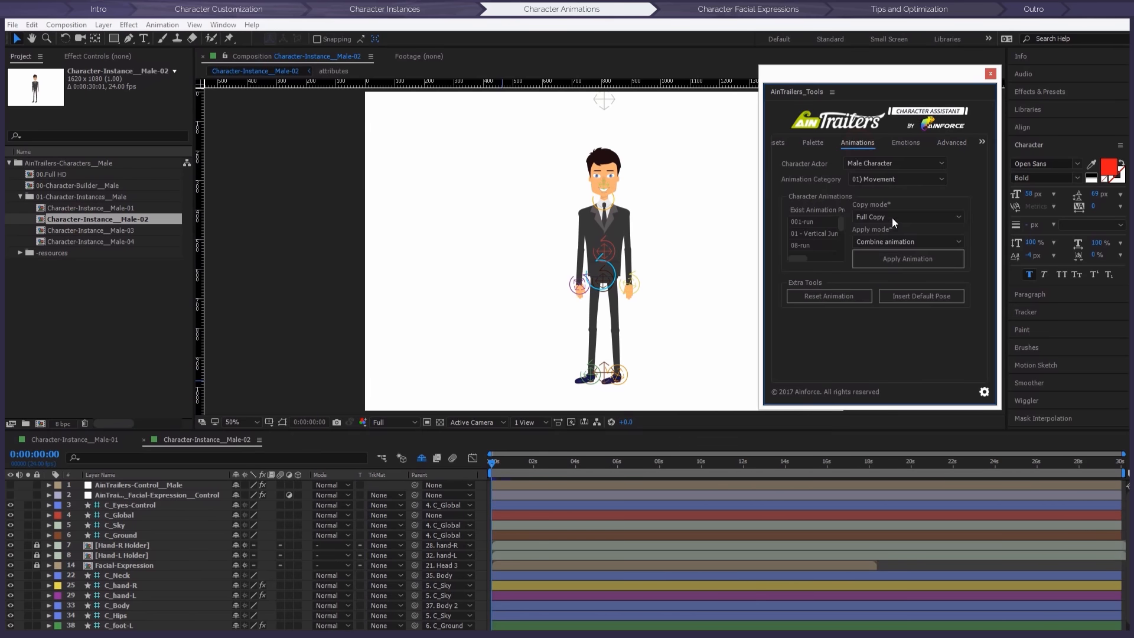
left_click(896, 178)
left_click(872, 281)
left_click(810, 222)
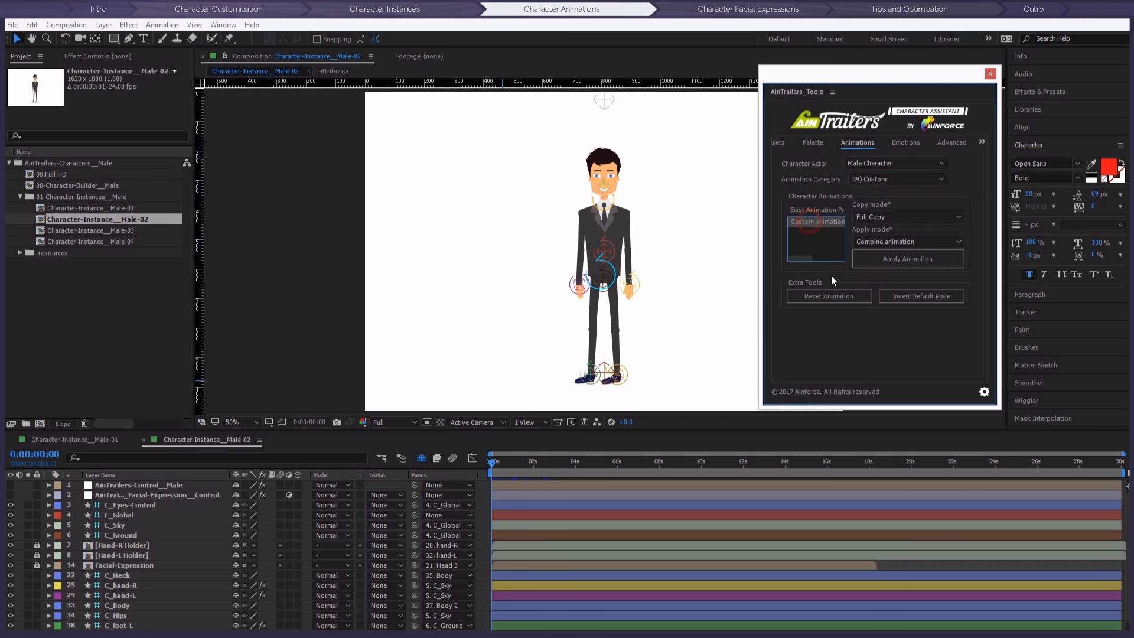
left_click(880, 243)
left_click(885, 263)
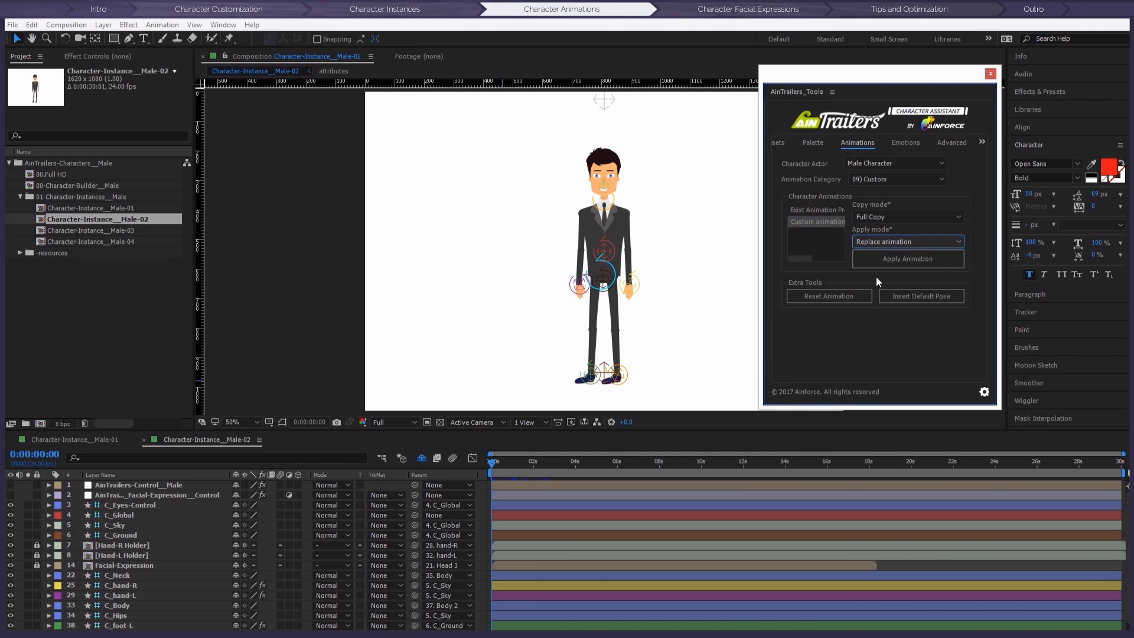
left_click(902, 261)
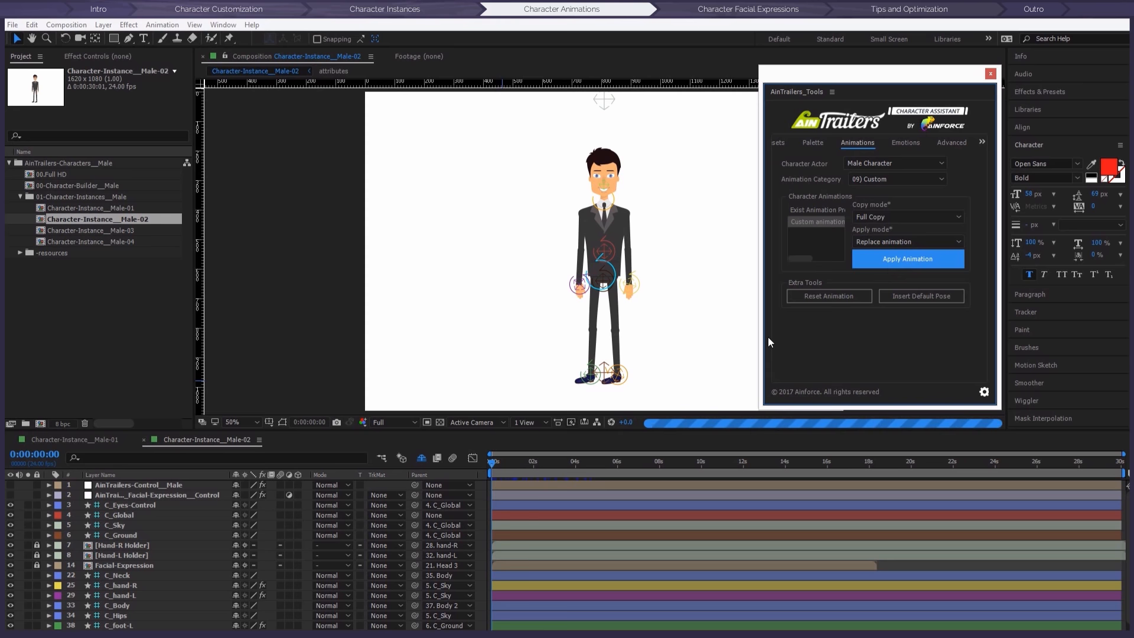
left_click_drag(507, 462, 568, 461)
key("space")
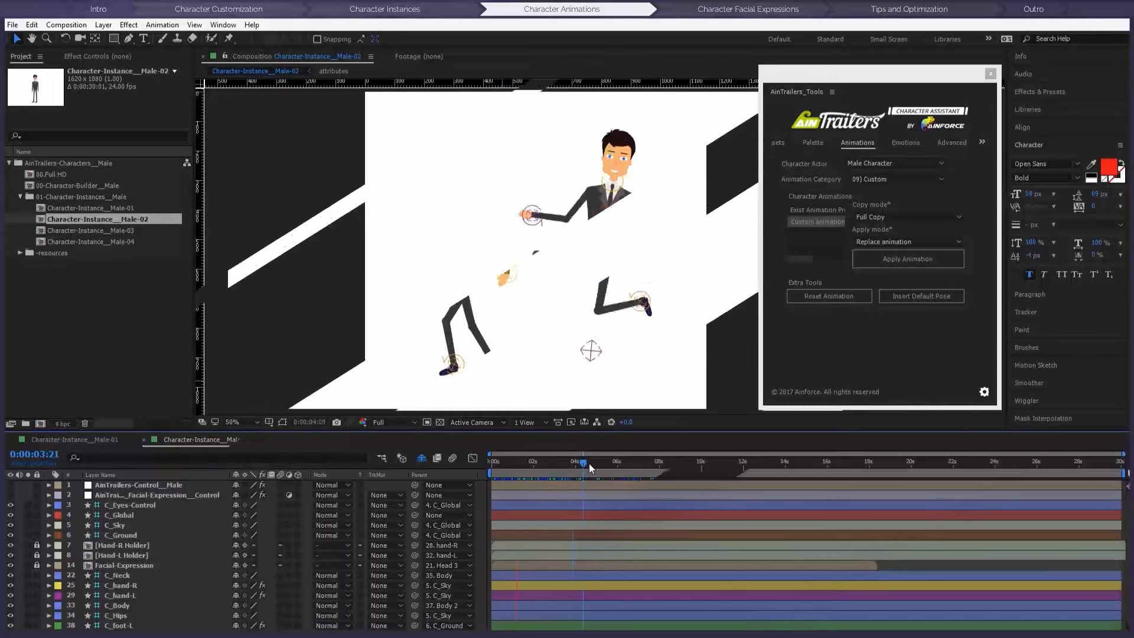
Step: Set the apply mode to Combine animation and insert the default pose at 0:00:07:14
left_click_drag(598, 463, 653, 463)
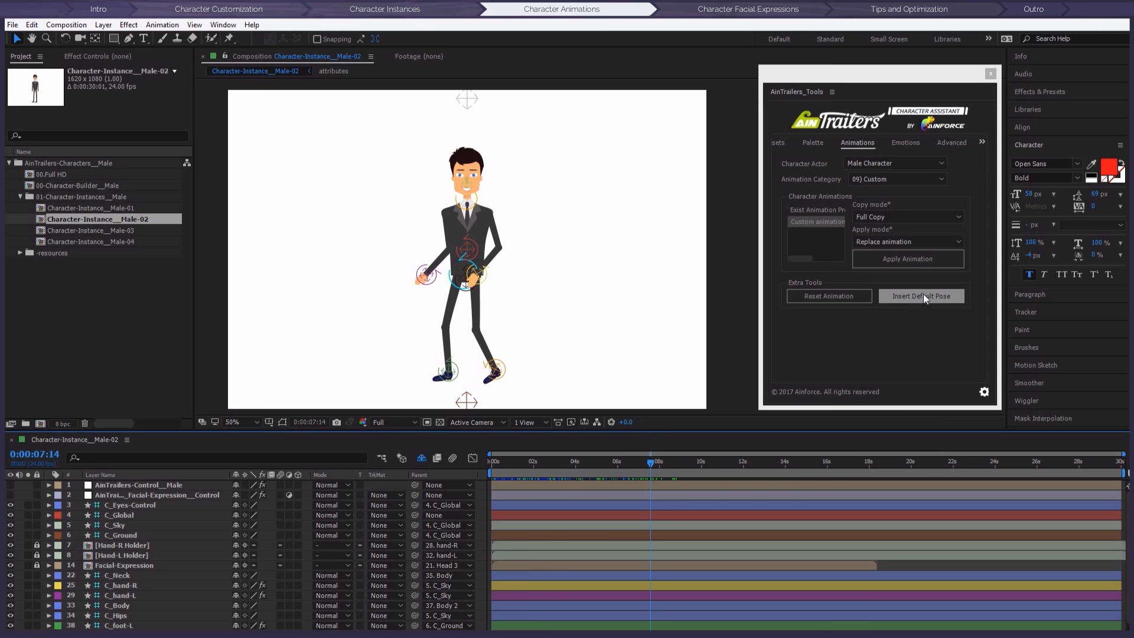
left_click(882, 241)
left_click(883, 267)
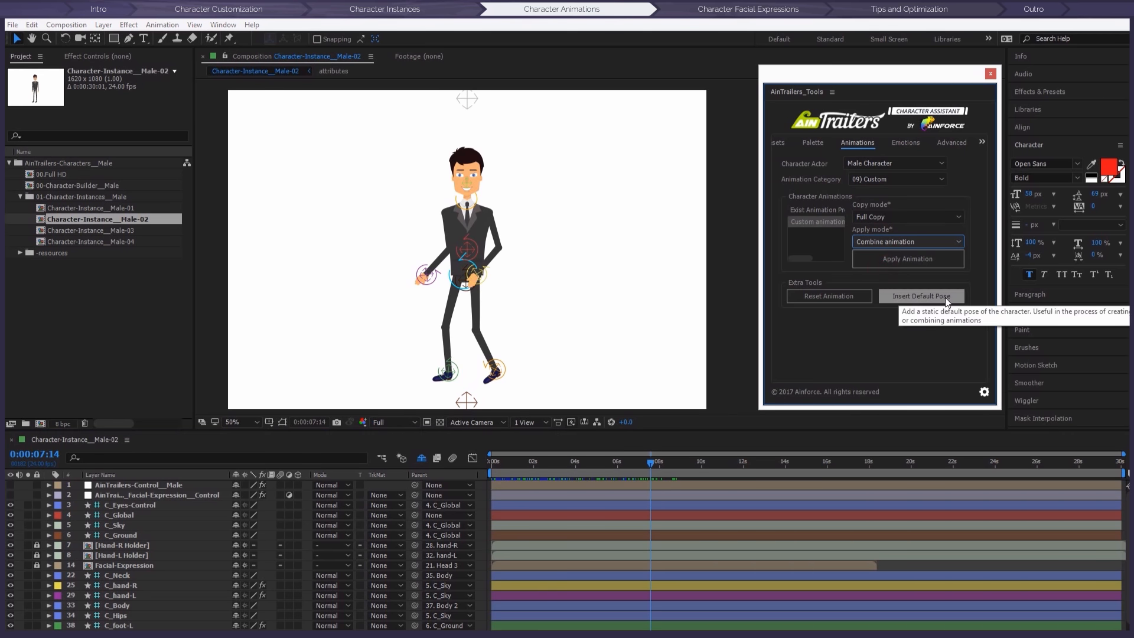
left_click(921, 296)
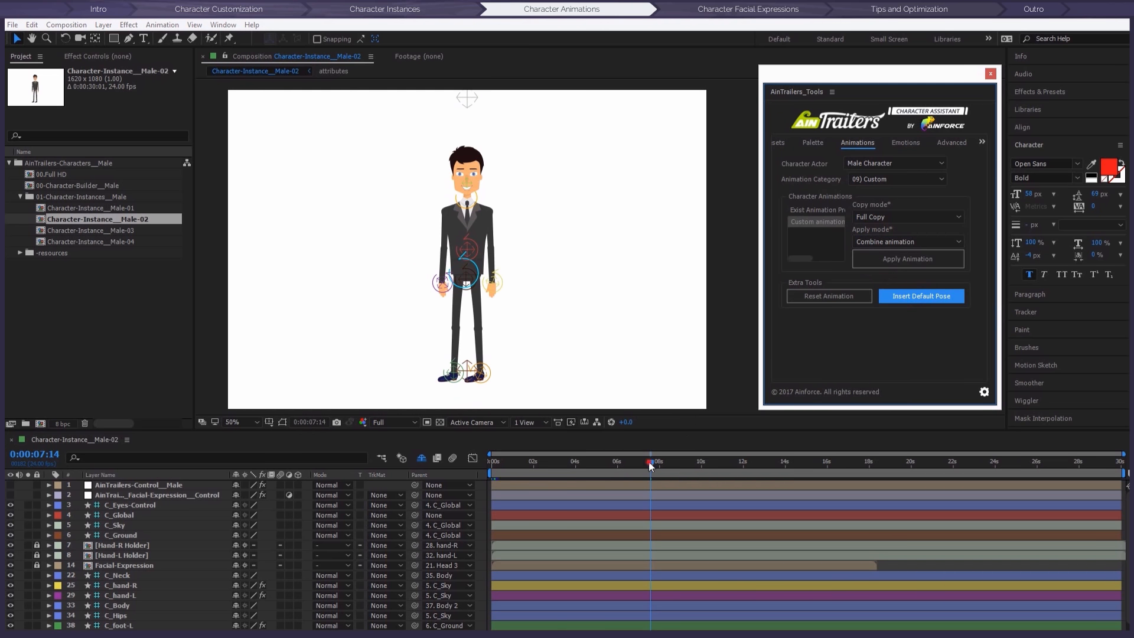
Step: End the work area at 0:00:08:06 and preview the character's transition into the default pose
left_click_drag(650, 462, 664, 462)
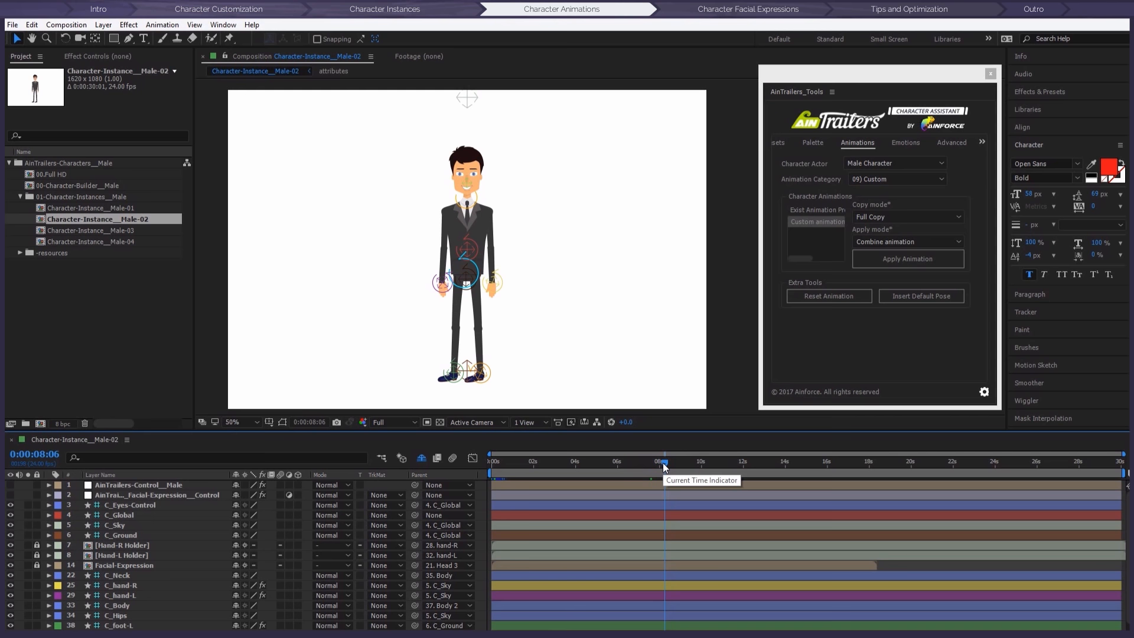
key("n")
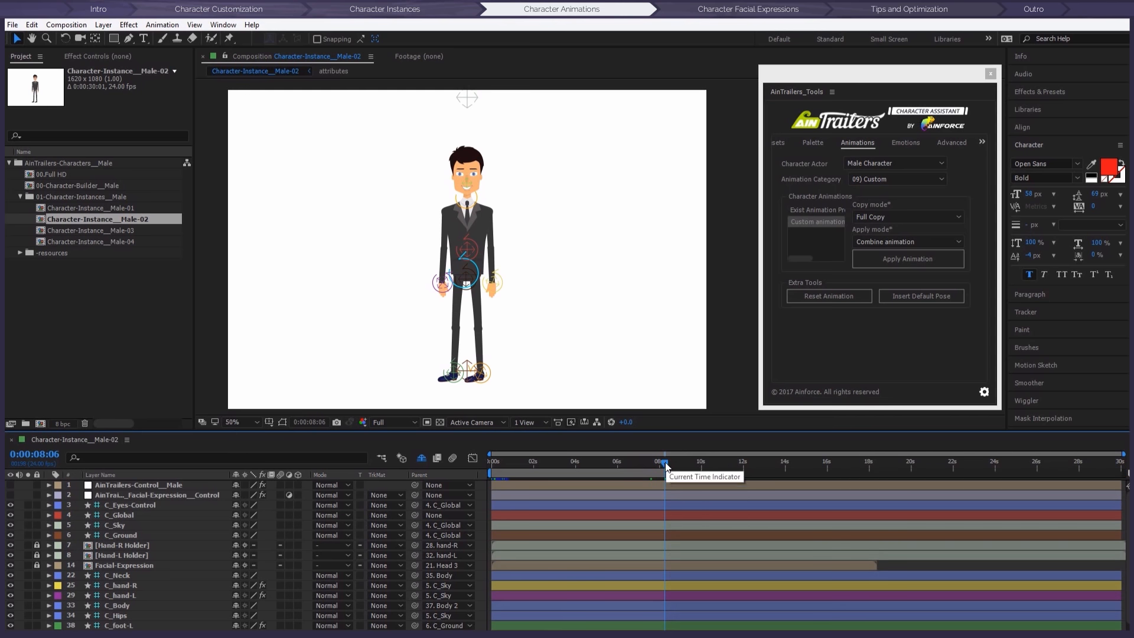
left_click_drag(665, 462, 661, 468)
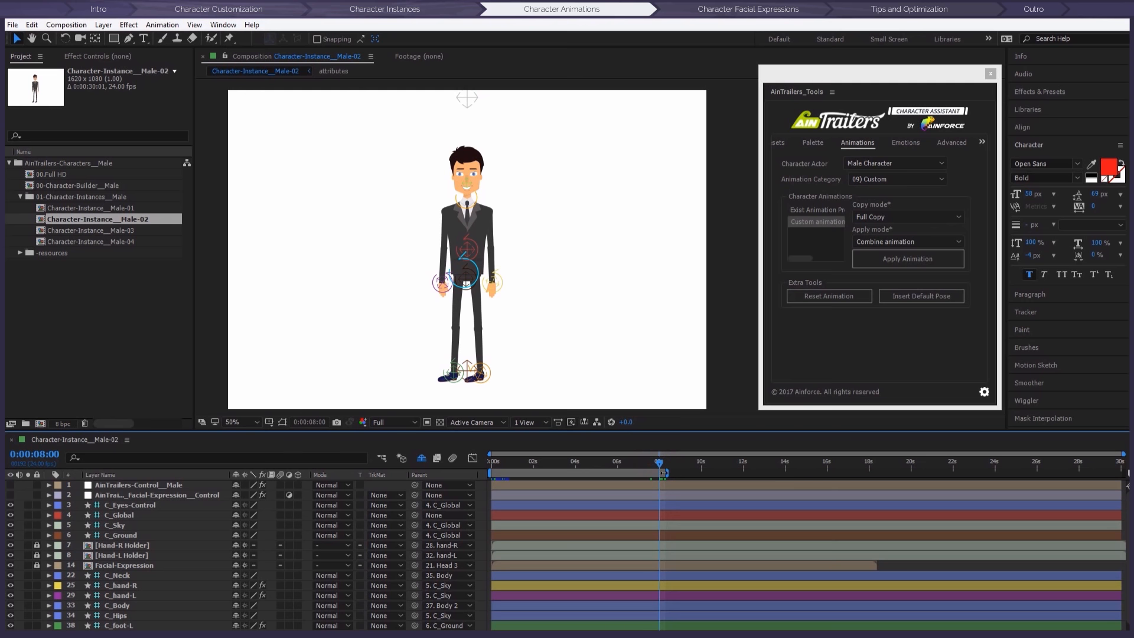
scroll(664, 473, "up", 5)
scroll(612, 479, "down", 1)
scroll(615, 479, "down", 4)
key("ctrl+z")
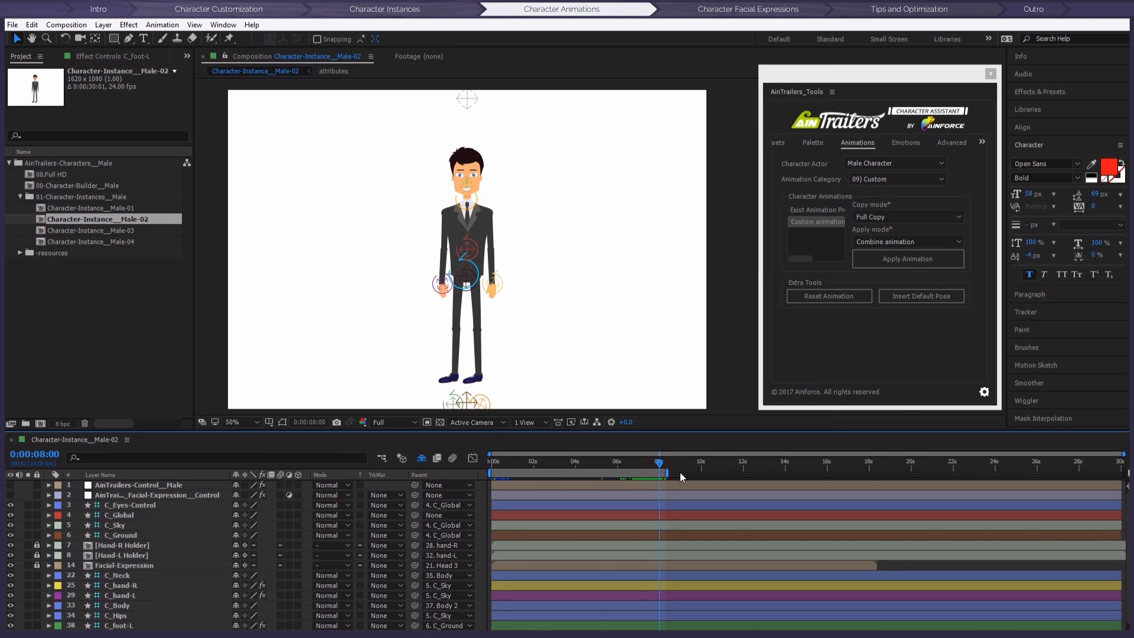
key("space")
key("space")
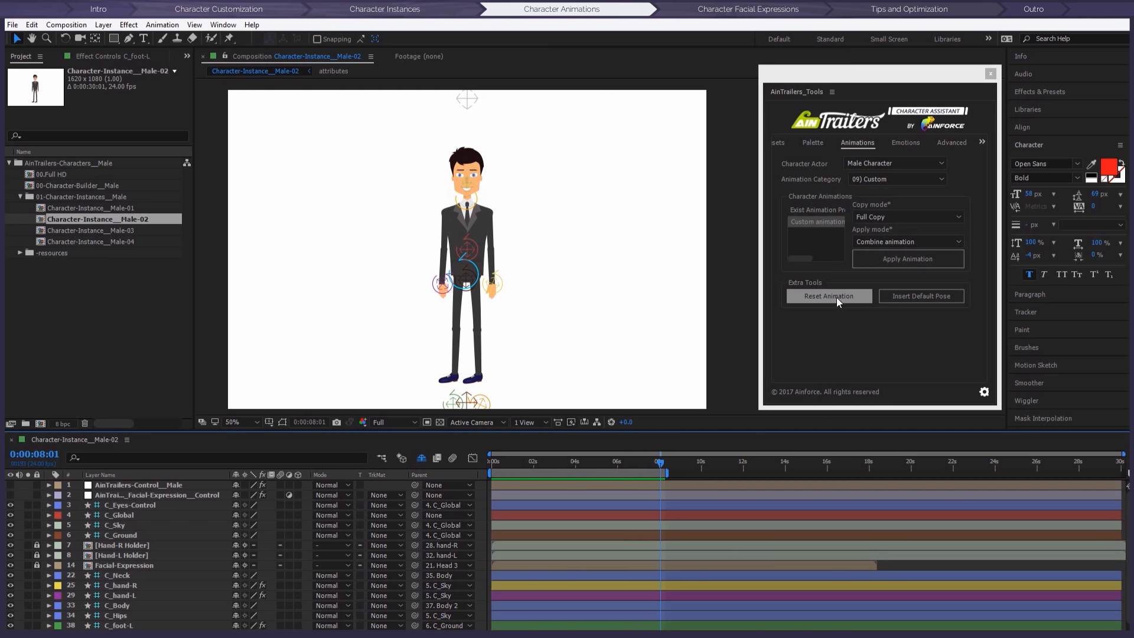
Step: Reveal the keyframed properties of all layers in Character-Instance__Male-02
left_click(657, 467)
key("ctrl+a")
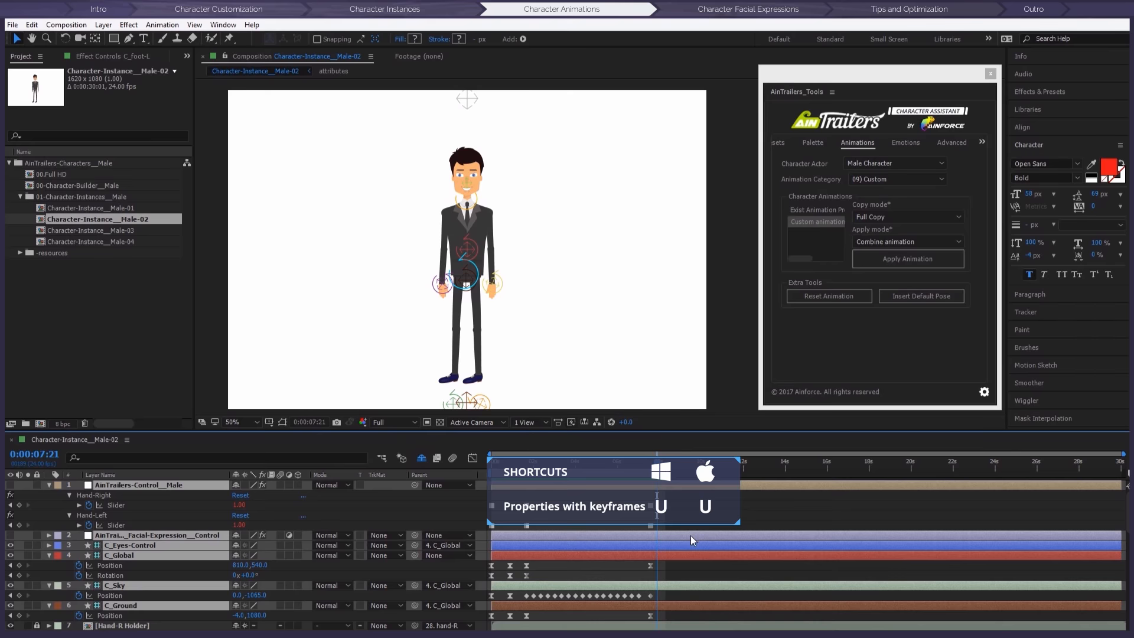
key("u")
Step: Reset the animation of Character-Instance__Male-02 to delete all keyframes in its controllers
left_click_drag(657, 464, 508, 464)
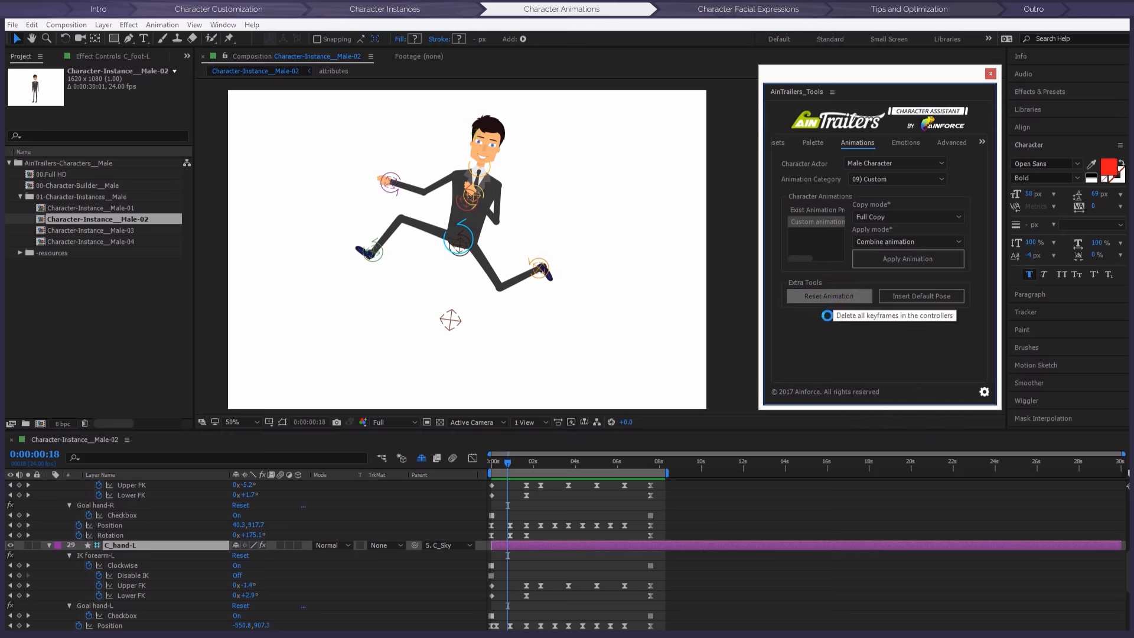
left_click(835, 296)
left_click(106, 322)
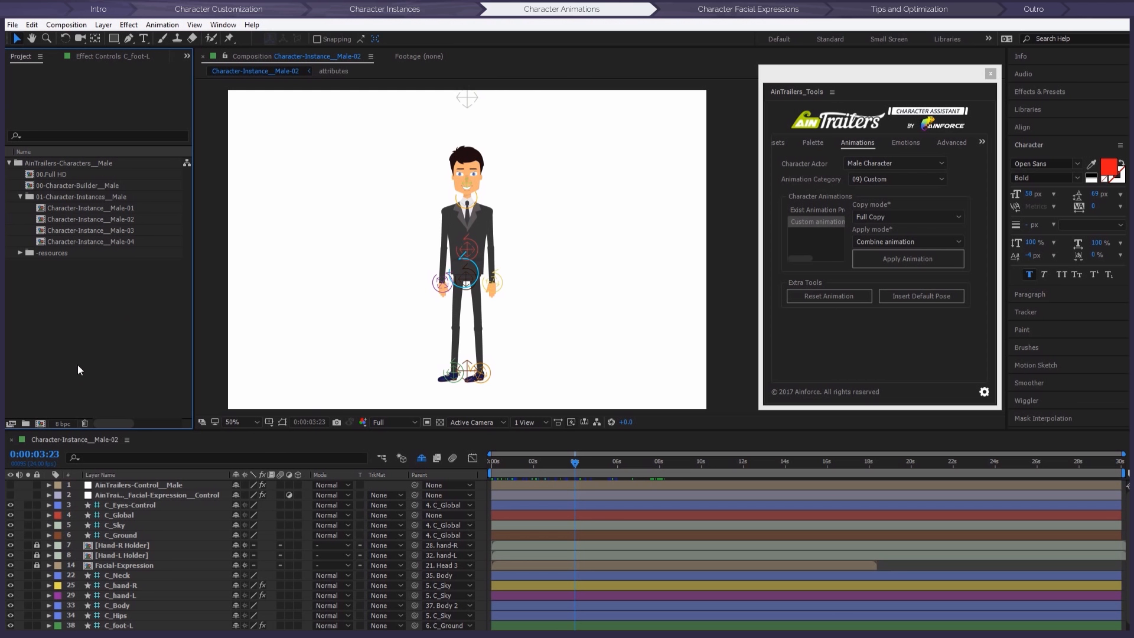
Step: Unlock the Hand-R Holder and Hand-L Holder layers and select Hand-R Holder
left_click_drag(36, 545, 37, 556)
left_click(122, 546)
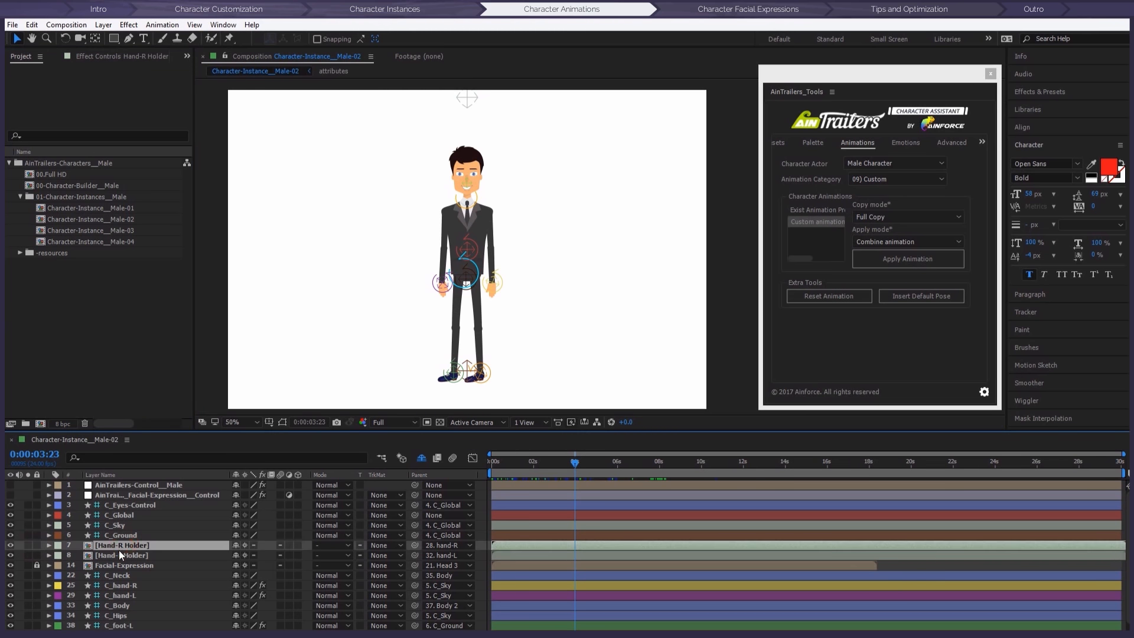
left_click(117, 553)
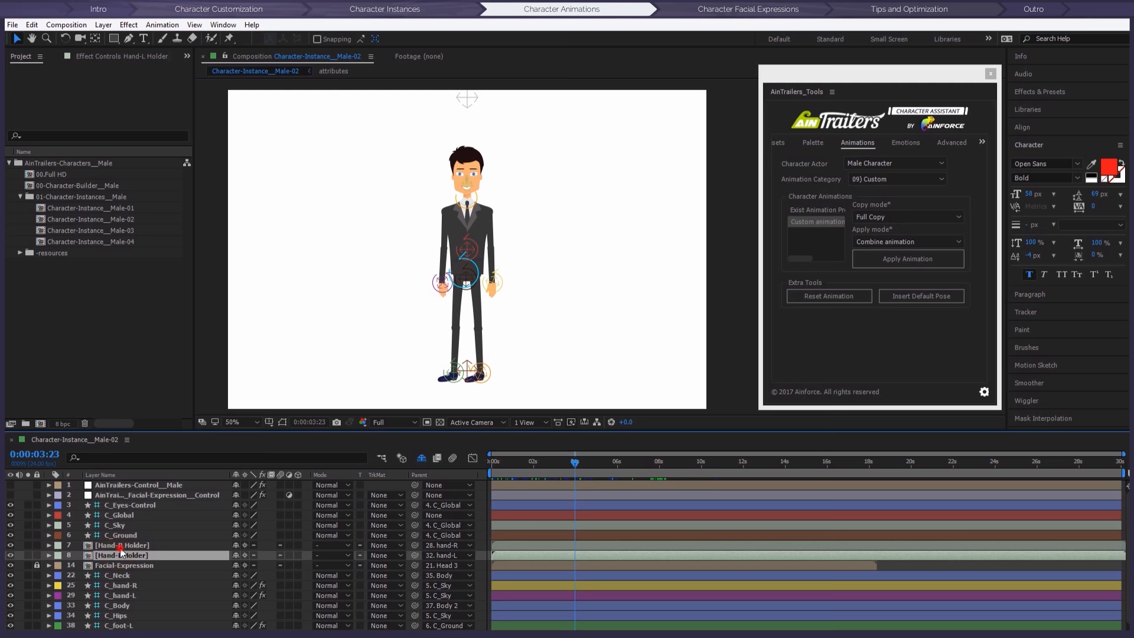
left_click(105, 545)
Step: Import 16-icons__corporate-business.aep from the 02-Object-icons folder inside 05-Separate-templates
right_click(104, 330)
mouse_move(161, 388)
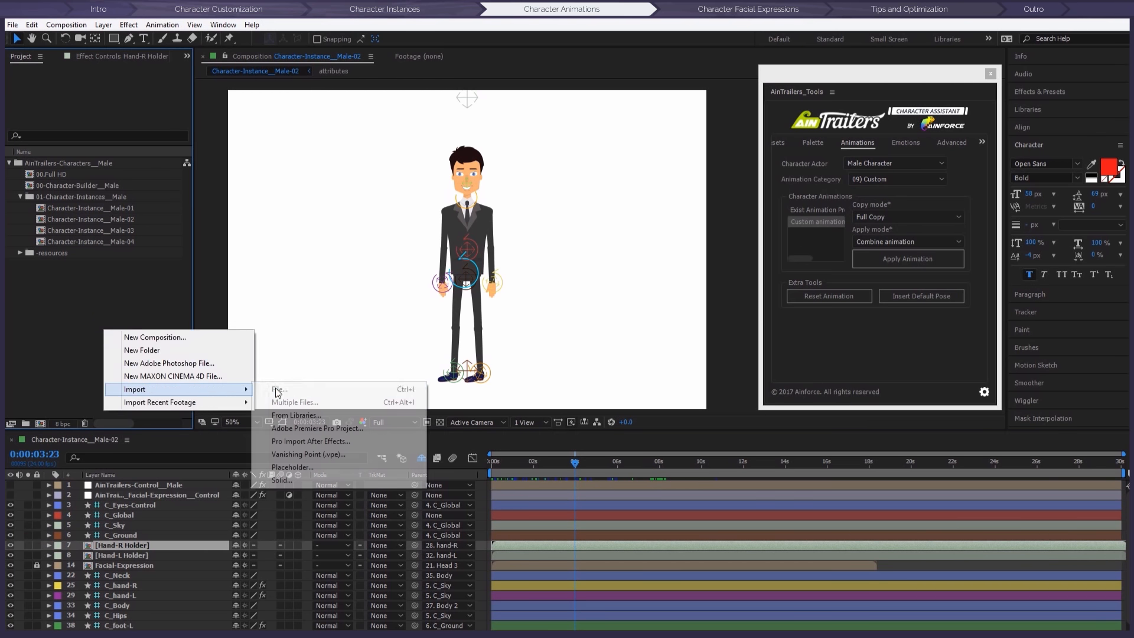
left_click(298, 385)
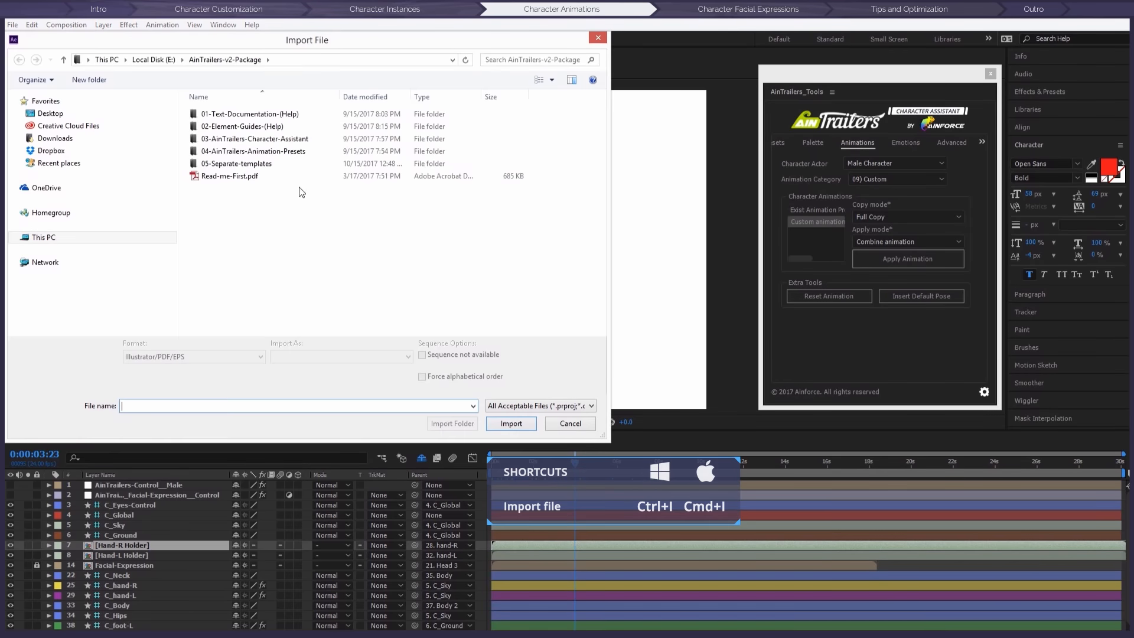
double_click(236, 163)
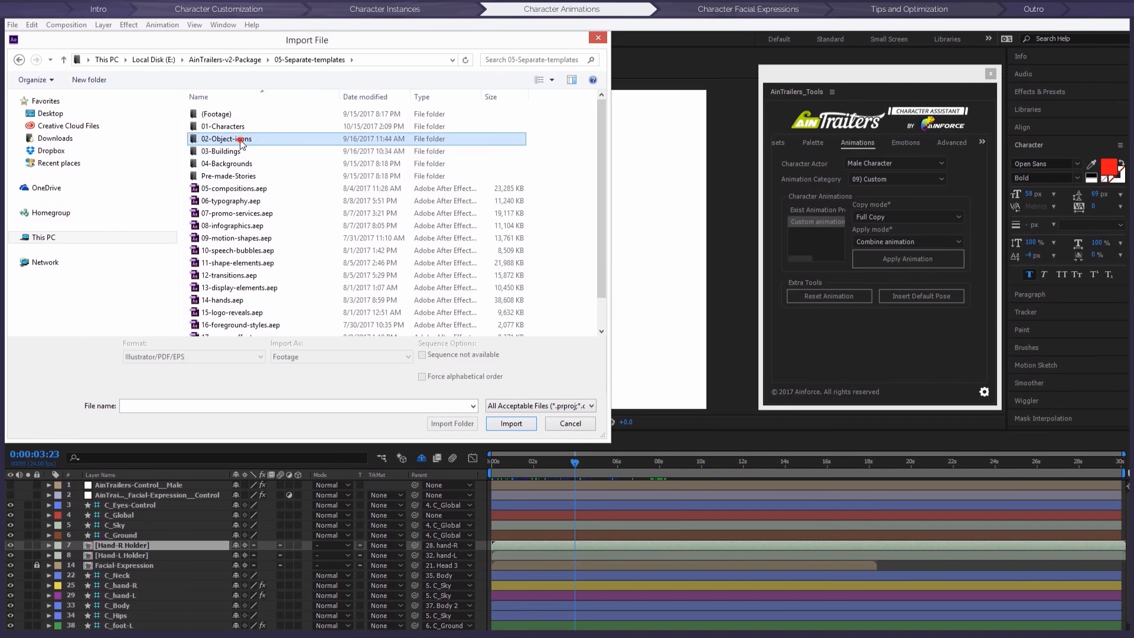
double_click(239, 140)
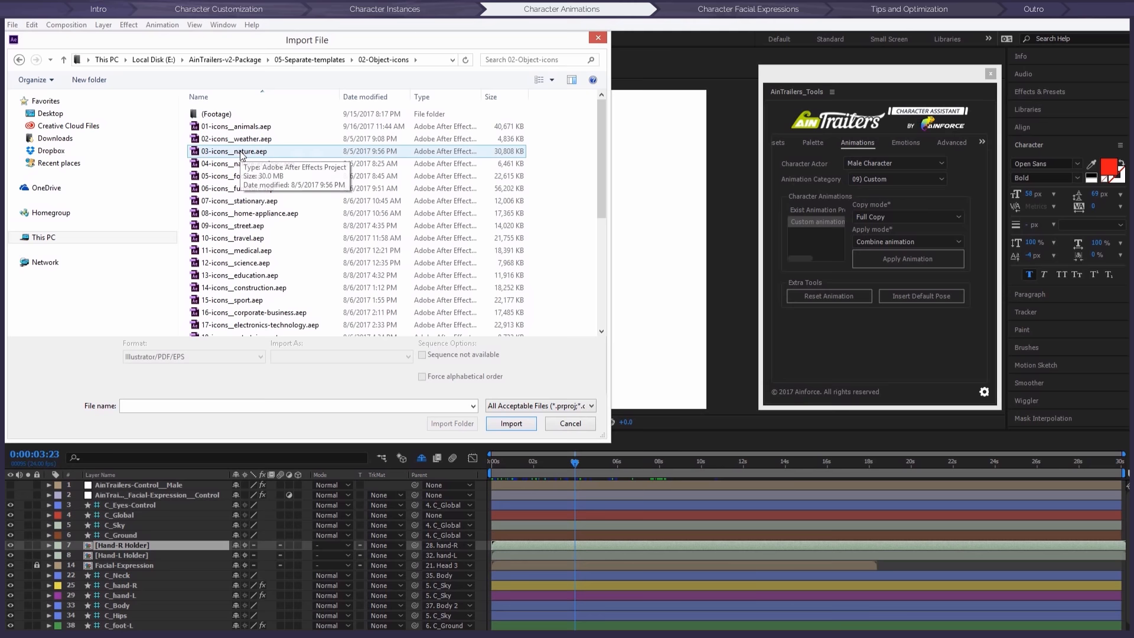
left_click(274, 311)
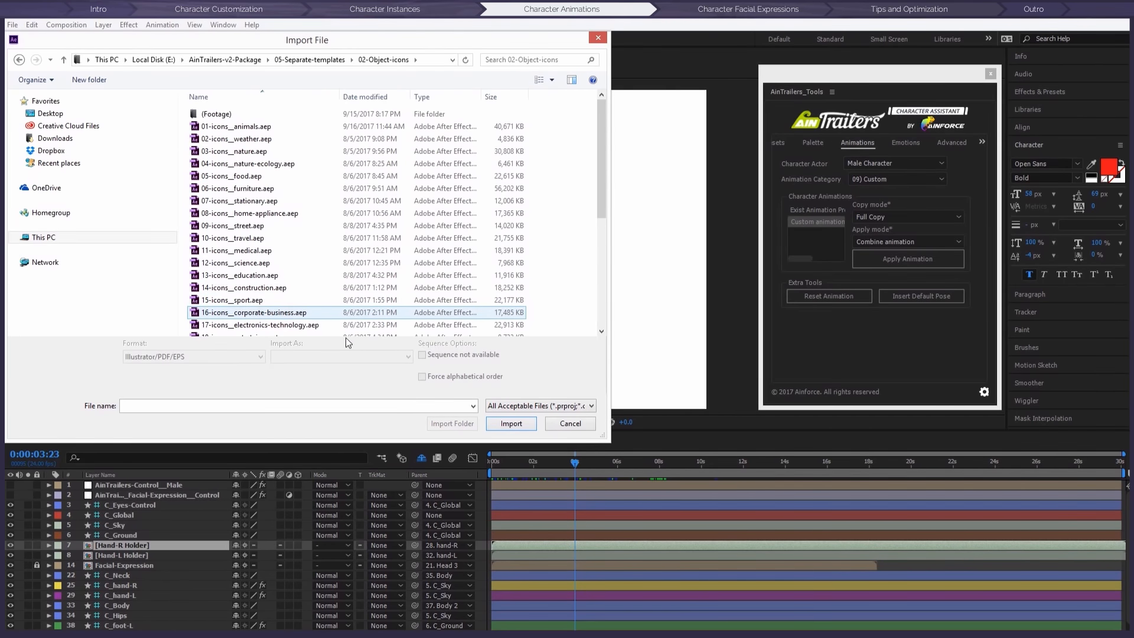
left_click(524, 425)
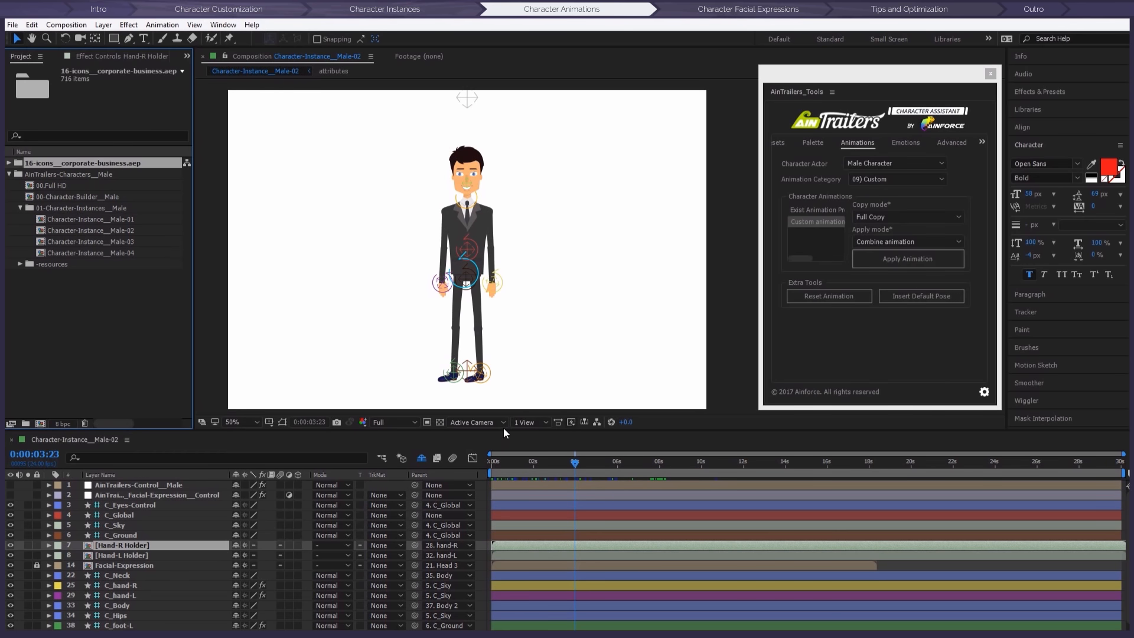
Step: Browse the 02-static__icons folder of the imported corporate-business project and select s.43-briefcase
double_click(98, 163)
double_click(50, 175)
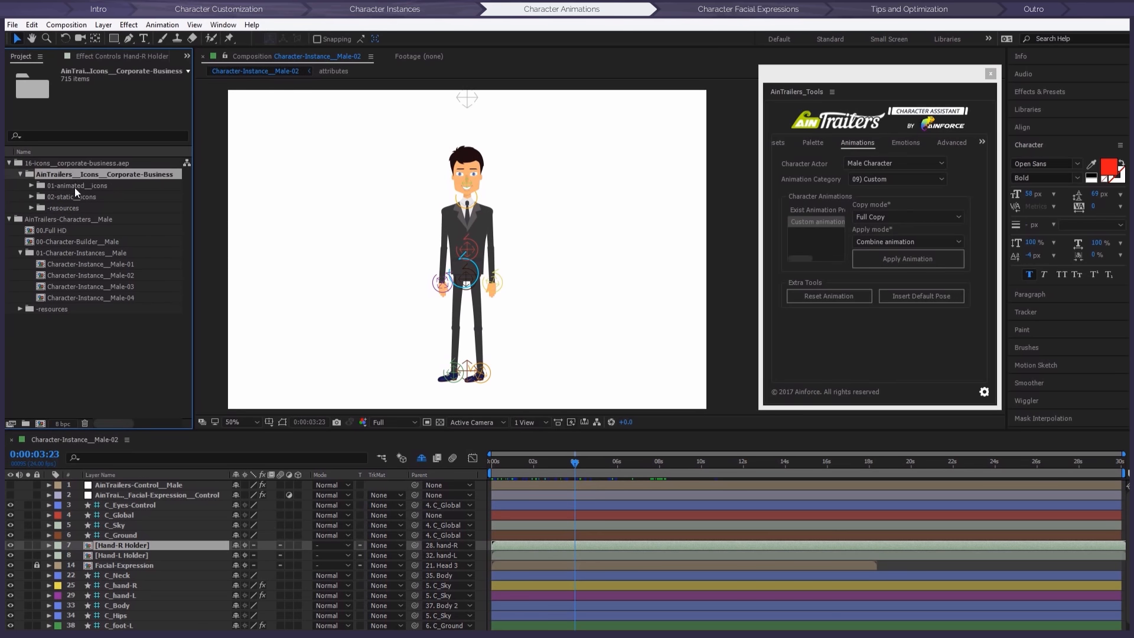
double_click(70, 196)
left_click(90, 344)
left_click(91, 332)
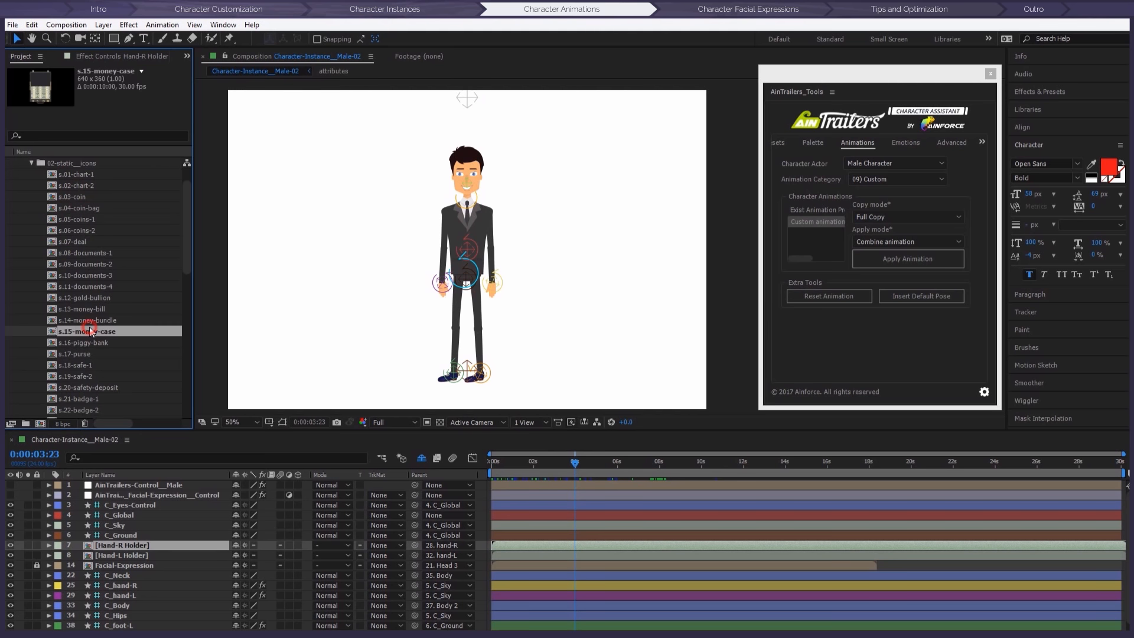
left_click(90, 322)
scroll(90, 321, "down", 5)
left_click(85, 334)
scroll(84, 335, "down", 5)
left_click(90, 275)
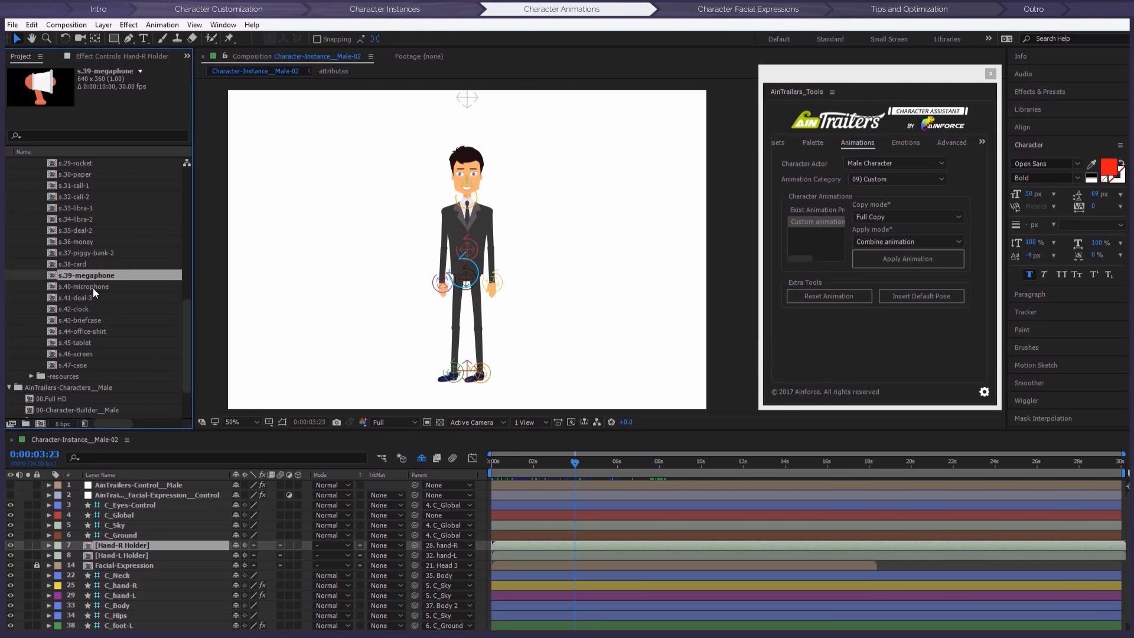
left_click(87, 320)
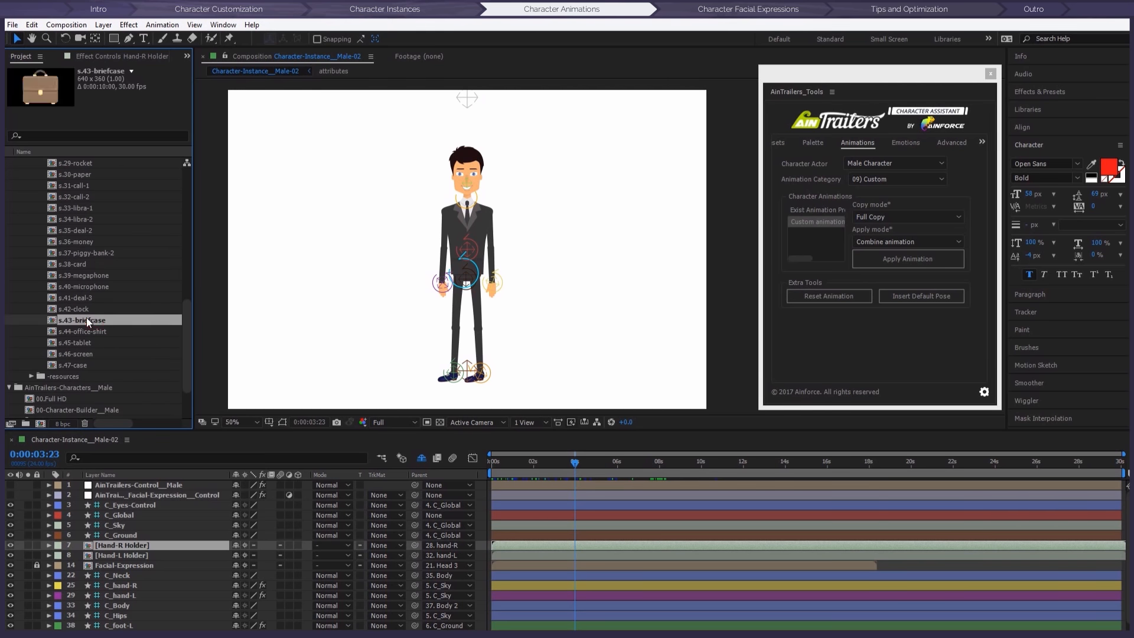
Step: Add s.43-briefcase to the Hand-R Holder composition and scale it down to about 53%
double_click(135, 545)
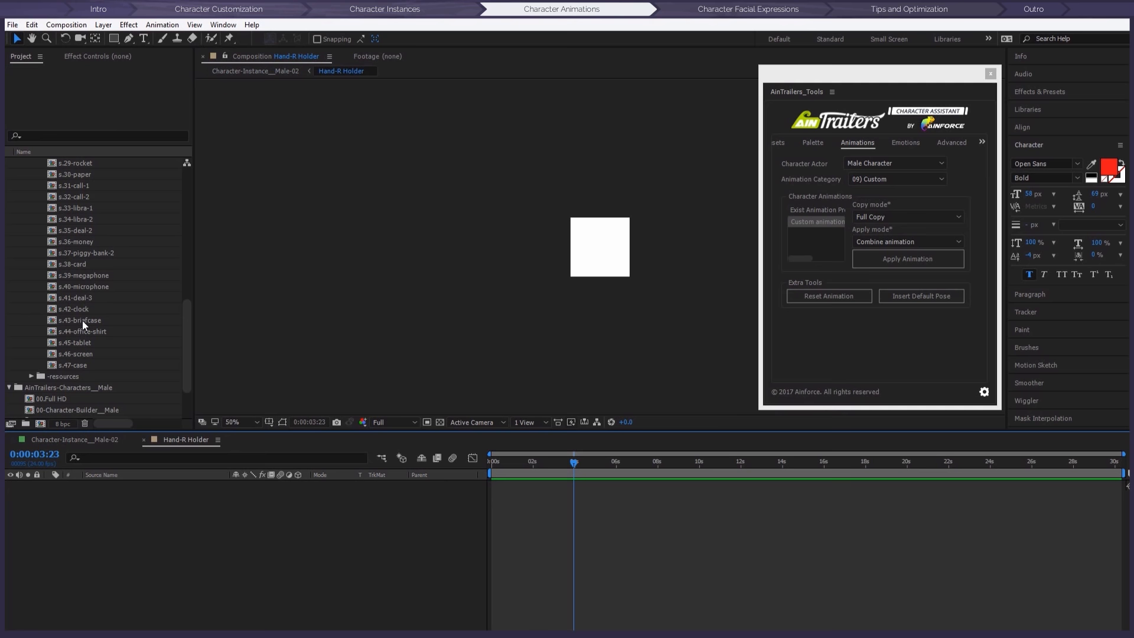
left_click_drag(83, 321, 608, 247)
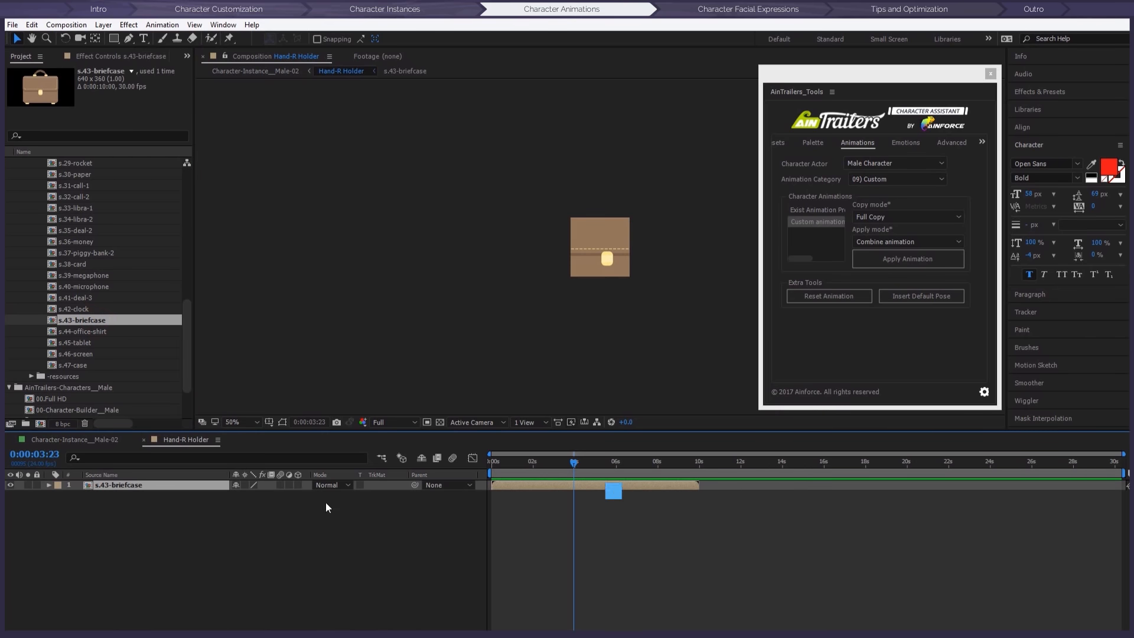
key("s")
left_click_drag(248, 496, 215, 490)
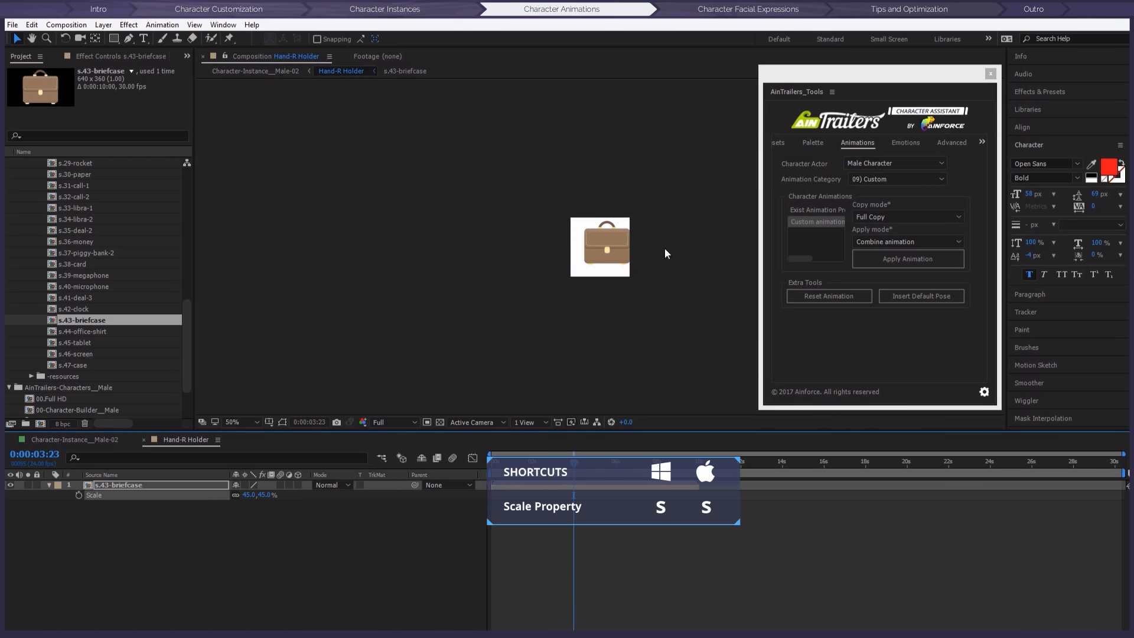
Step: Centre the briefcase in Hand-R Holder and position the holder under the character's hand in Character-Instance__Male-02
left_click_drag(603, 251, 597, 256)
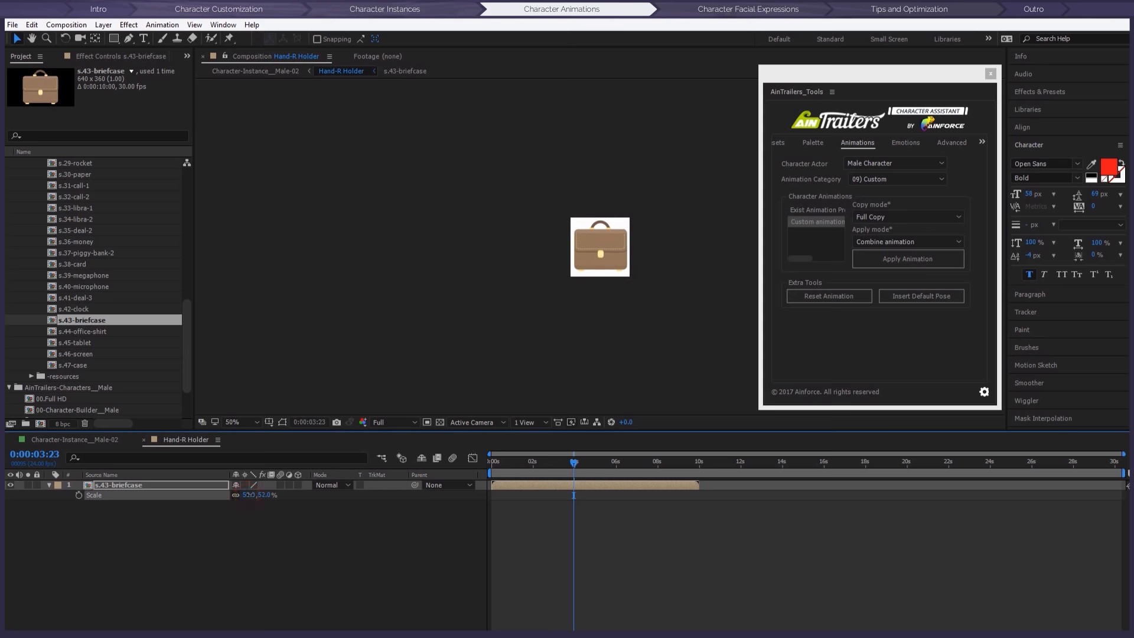
left_click(273, 72)
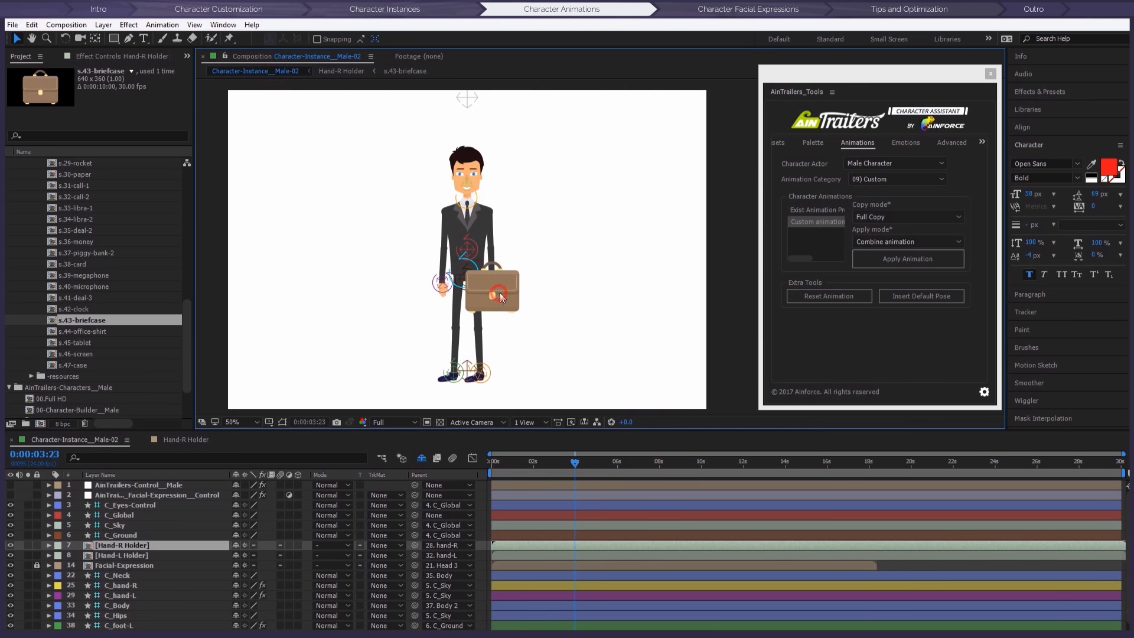
left_click_drag(501, 293, 500, 314)
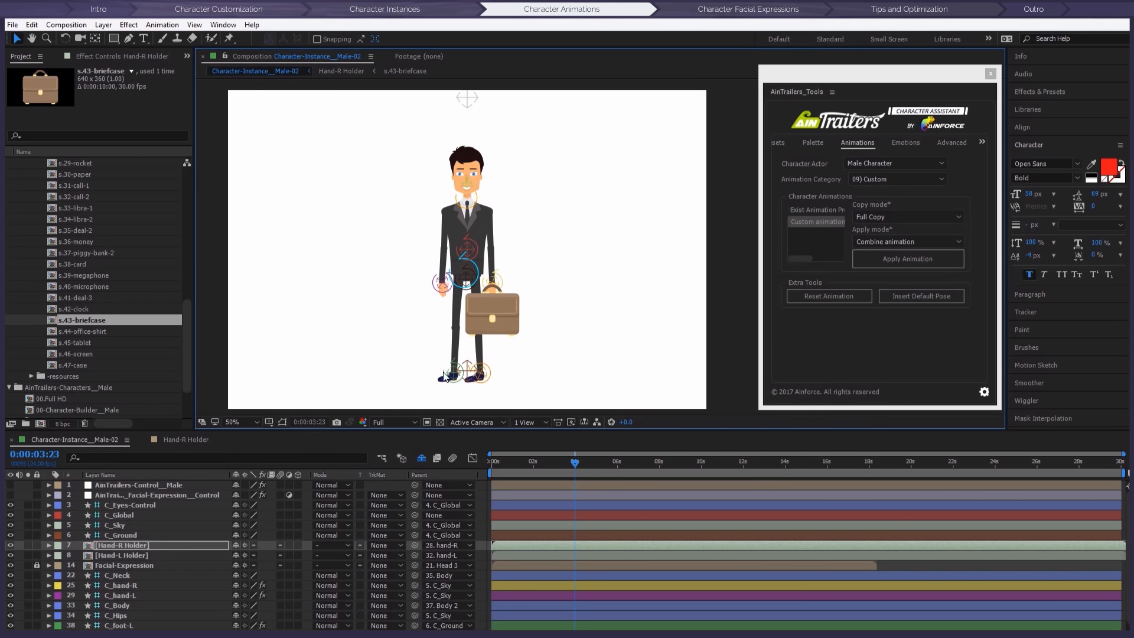
Step: Keyframe the Hand-R Holder scale from 0% at 0:00:03:19 to 187.5% at 0:00:04:10
key("s")
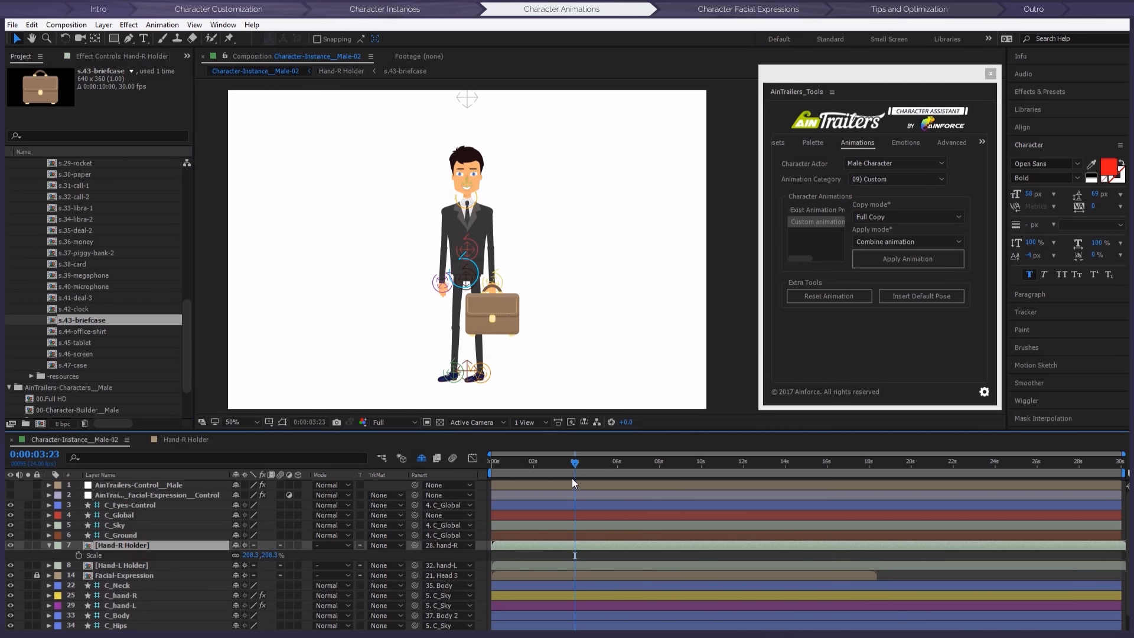
left_click_drag(572, 464, 571, 466)
key("s")
key("s")
left_click(79, 555)
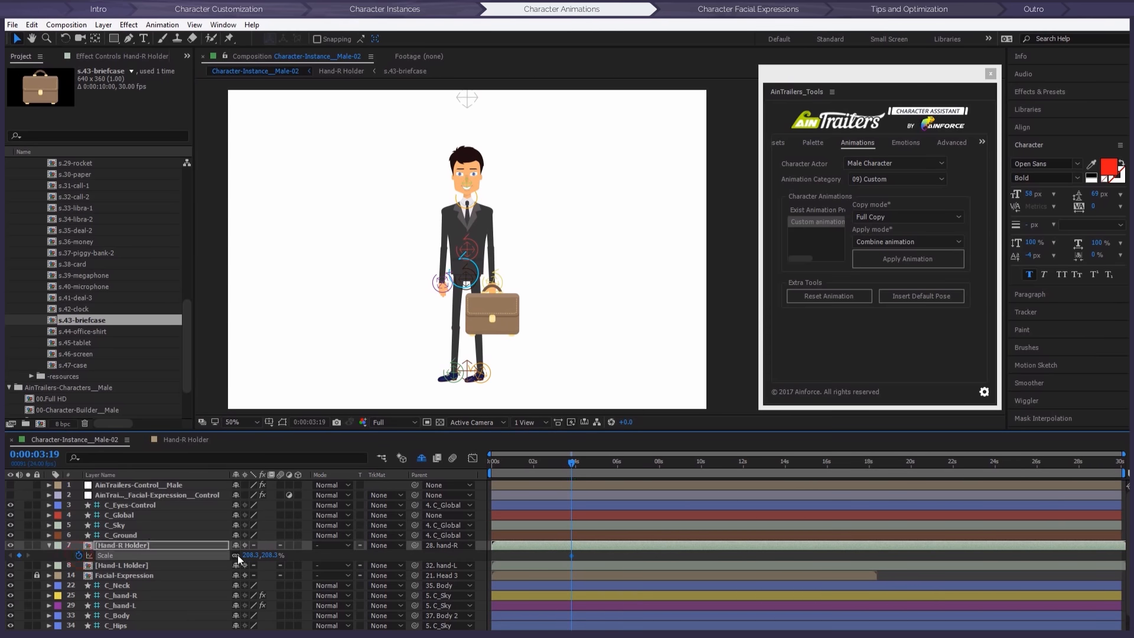
left_click(248, 556)
type("0")
key("Return")
left_click_drag(574, 462, 584, 463)
left_click(247, 555)
type("200")
key("Return")
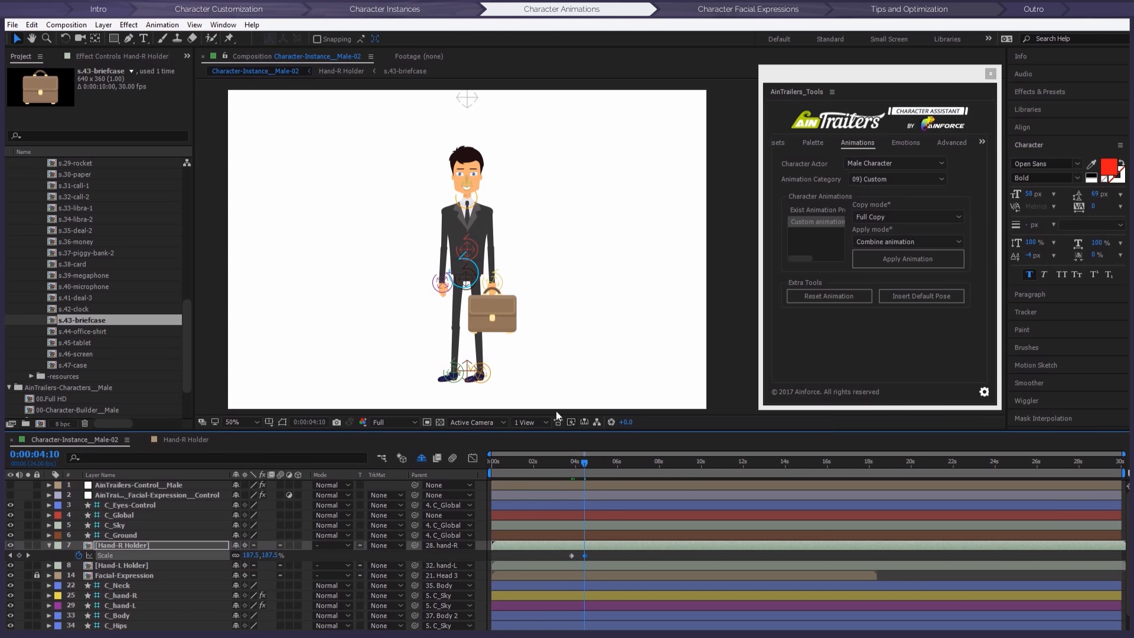
Step: Lock the Hand-R Holder and Hand-L Holder layers and raise the hand holding the briefcase
left_click(36, 545)
left_click(37, 566)
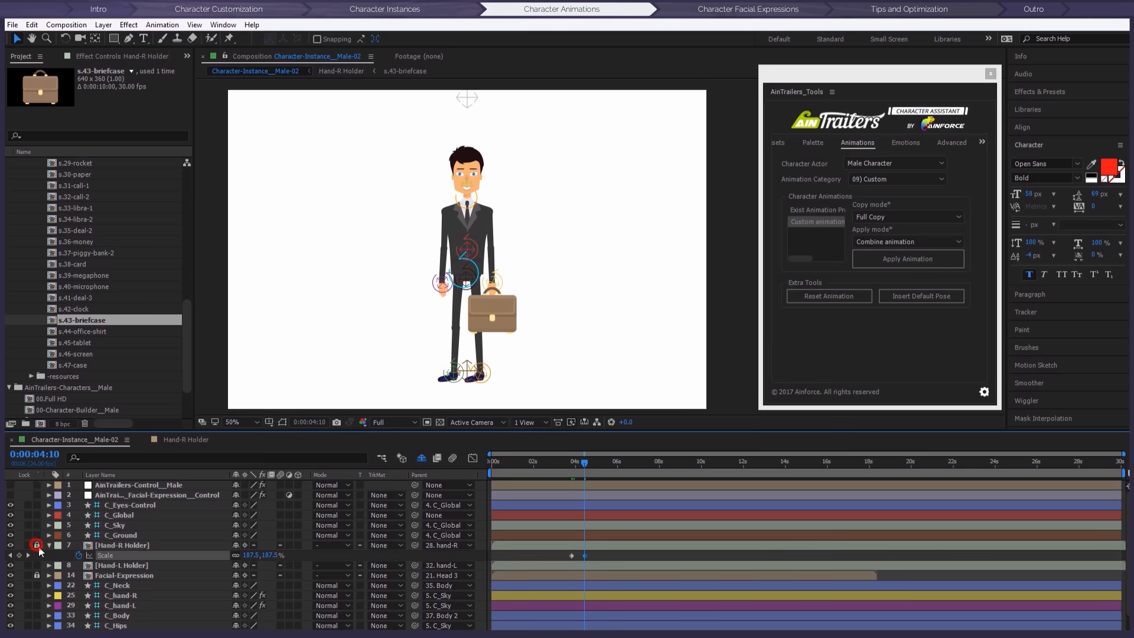
left_click_drag(487, 292, 544, 253)
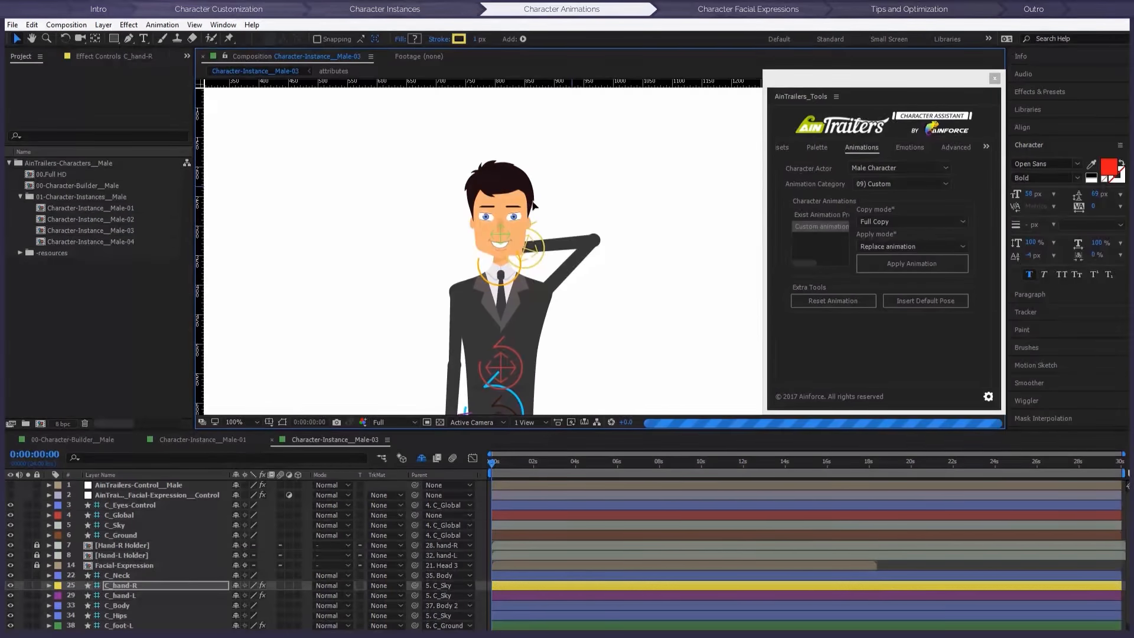
Step: Show the hidden shy layers of Character-Instance__Male-03 and undo the last move of the C_hand-R controller
left_click_drag(533, 201, 568, 195)
left_click(422, 458)
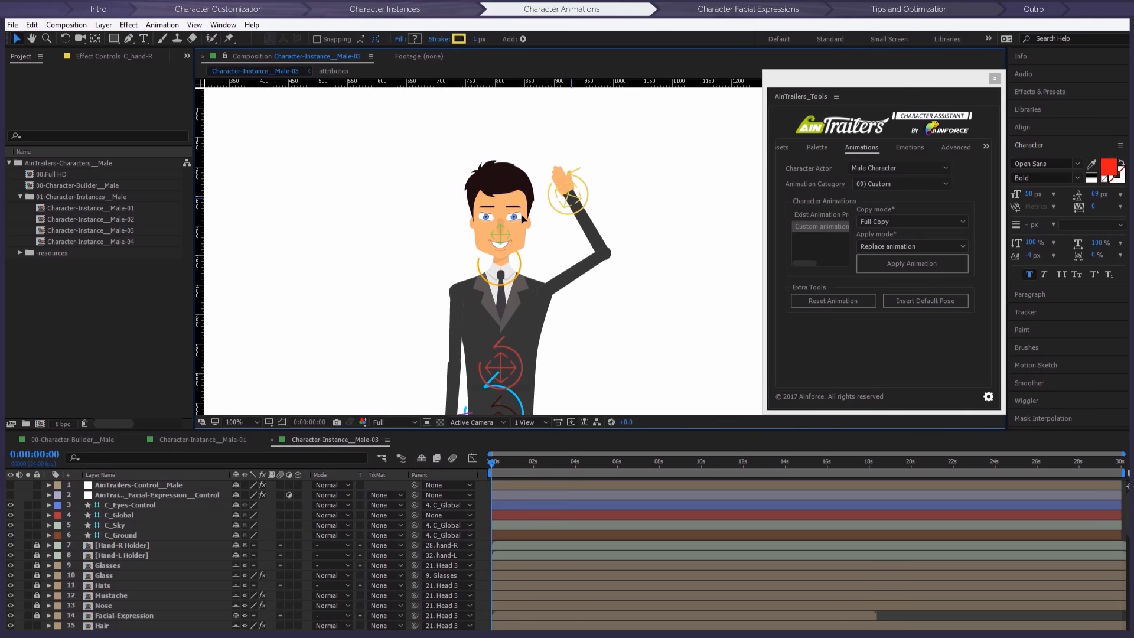
key("ctrl+z")
scroll(112, 576, "down", 6)
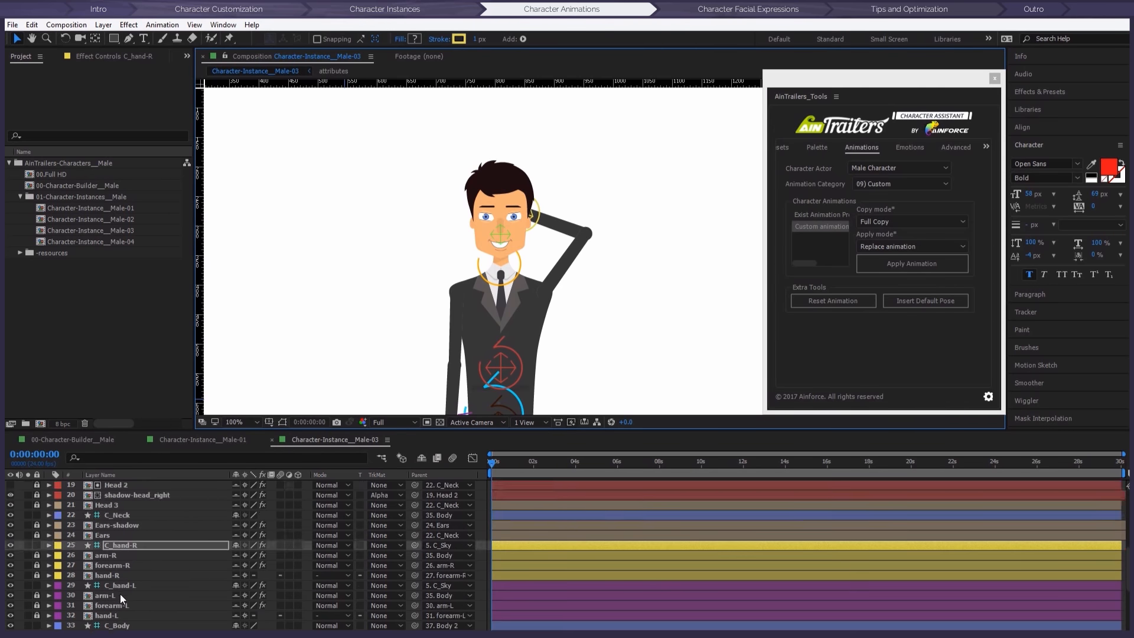
Step: Unlock arm-R, forearm-R and hand-R and move them together with C_hand-R directly above the Glasses layer
left_click_drag(37, 525, 36, 546)
left_click(108, 545)
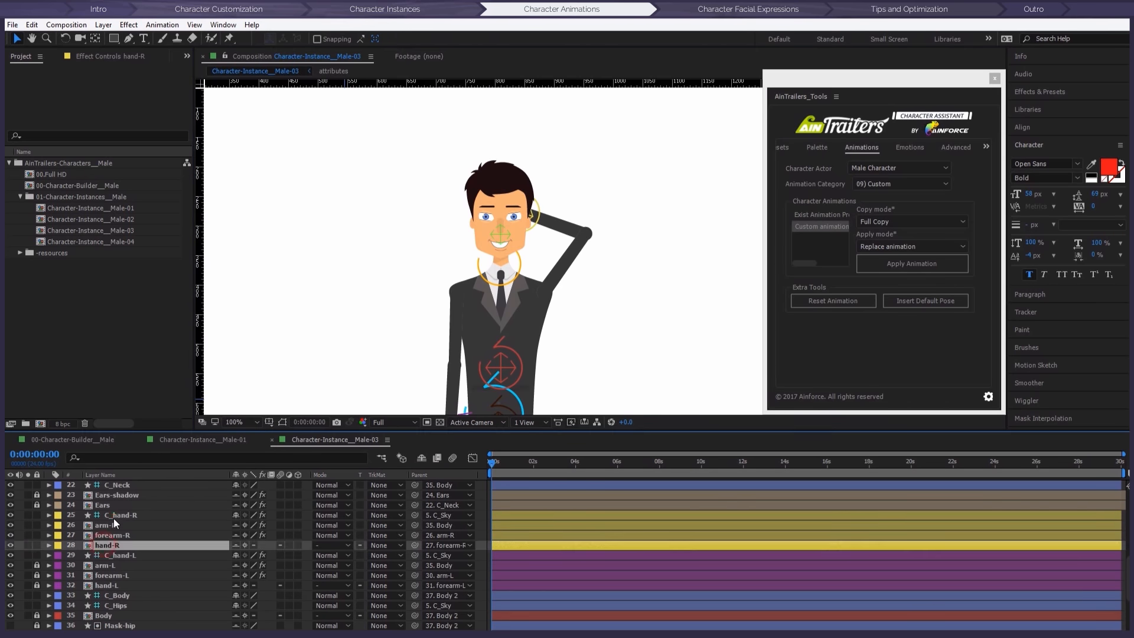
left_click(113, 517, "shift")
scroll(127, 531, "up", 1)
mouse_move(129, 546)
left_mouse_down()
mouse_move(136, 487)
mouse_move(124, 524)
left_mouse_up()
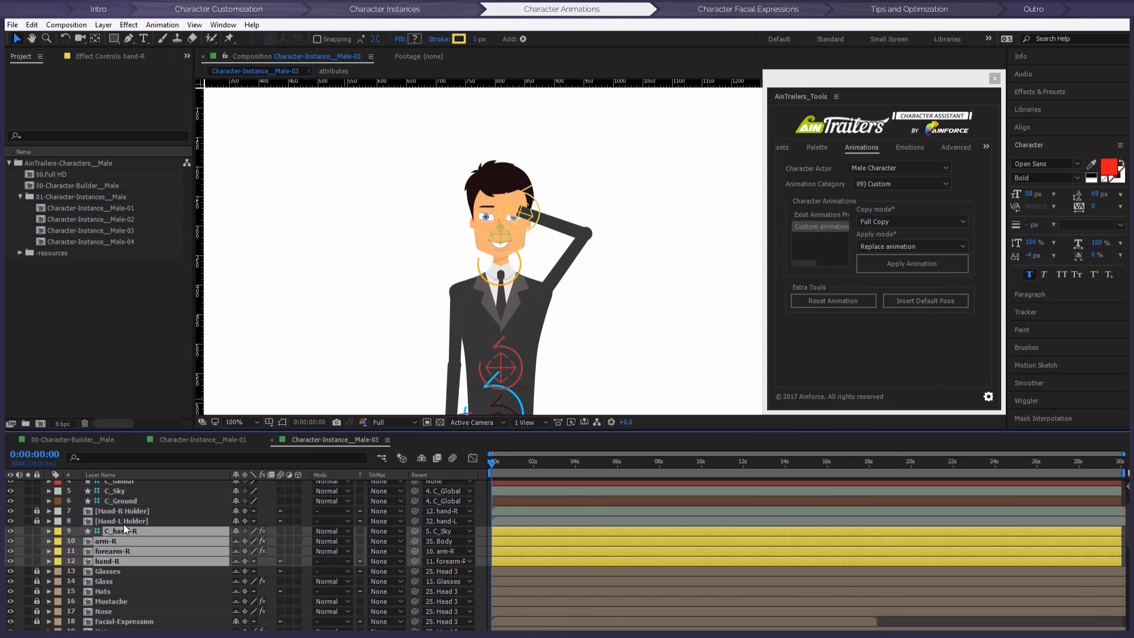
Step: Lock the arm-R, forearm-R and hand-R layers again and move the C_hand-R controller over the character's hair
left_click_drag(37, 541, 37, 562)
left_click_drag(532, 210, 503, 181)
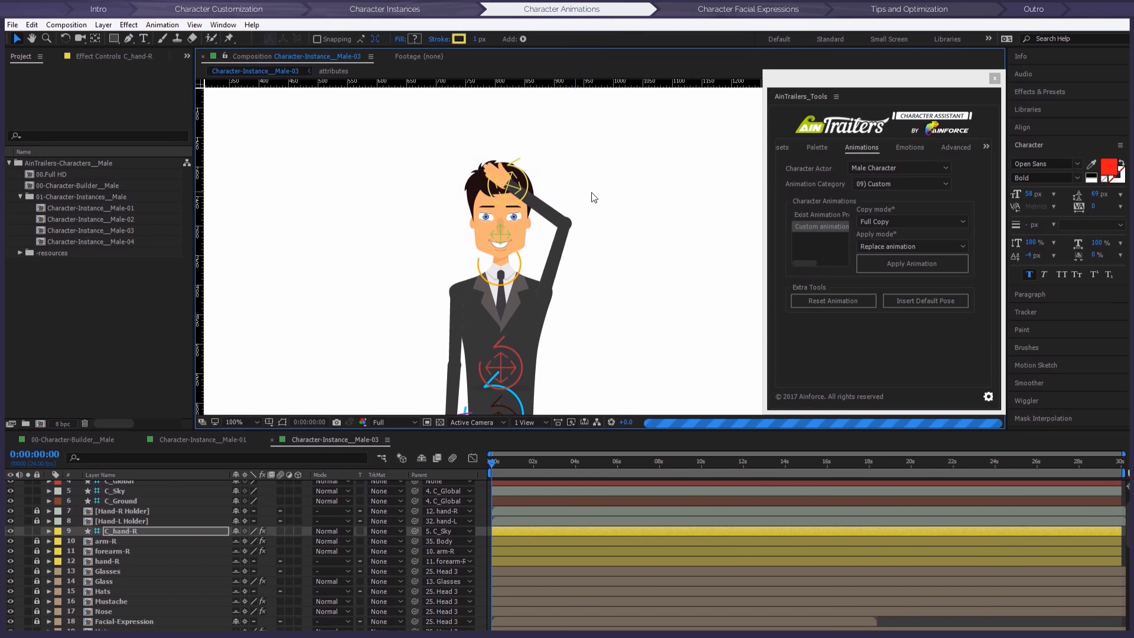
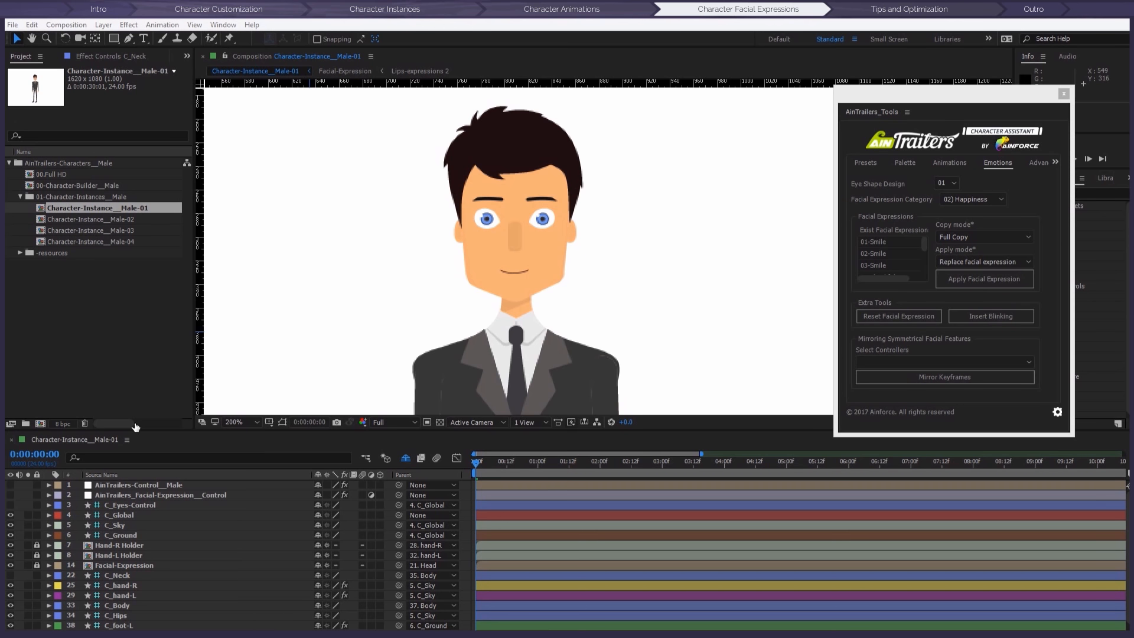
Step: Open the effect controls of the AinTrailers_Facial-Expression__Control layer in Character-Instance__Male-01 and select Face__Rotation
left_click(147, 495)
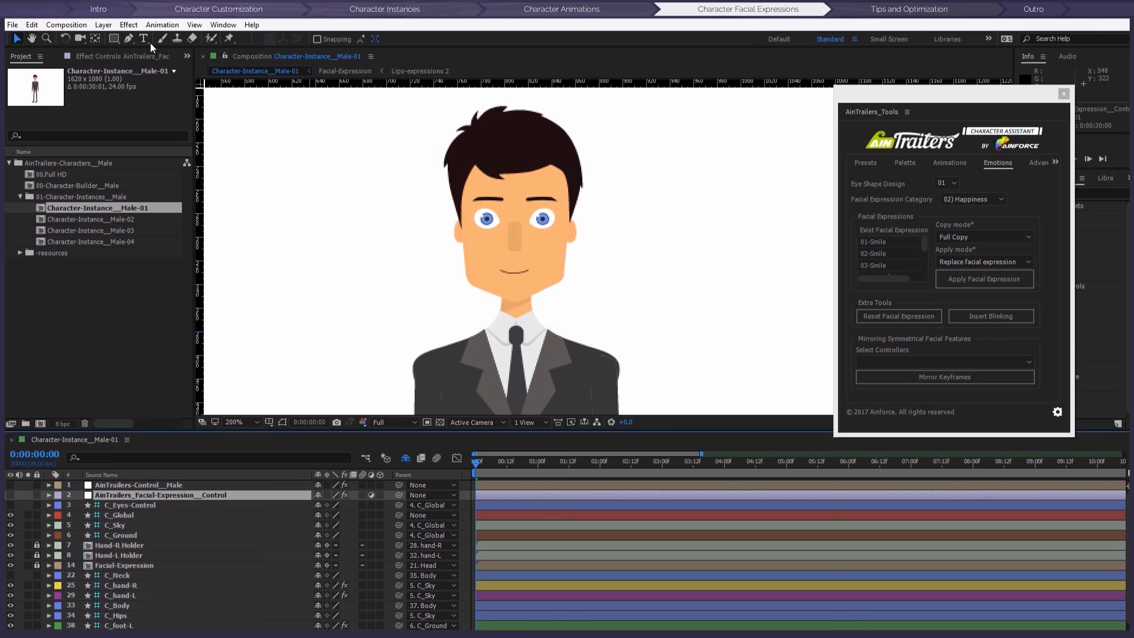
left_click(112, 55)
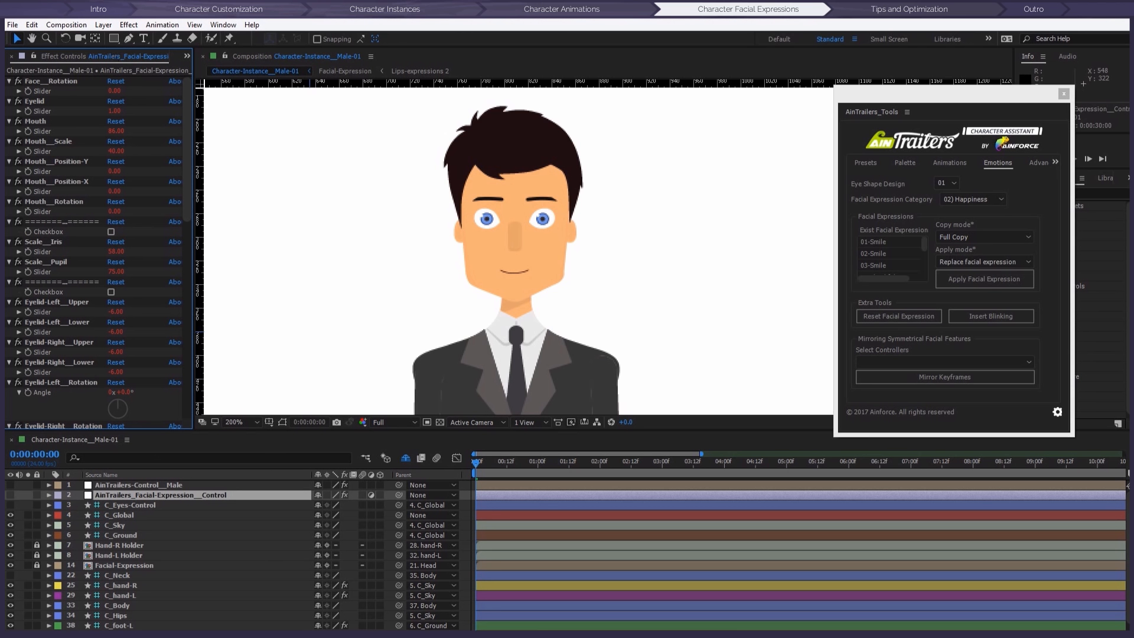
left_click(64, 82)
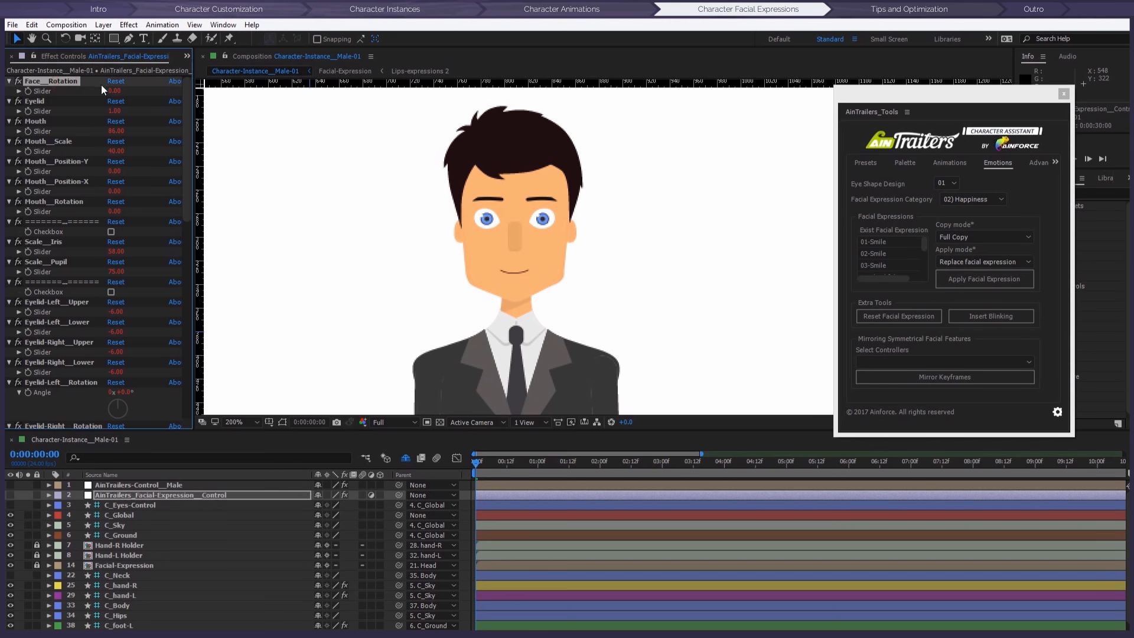
Step: Adjust the face rotation, mouth, iris and pupil sliders, with Eyelid-Left__Upper at 11 and Eyelid-Right__Upper at 15
mouse_move(115, 91)
left_mouse_down()
mouse_move(124, 91)
mouse_move(113, 91)
left_mouse_up()
left_click_drag(120, 130, 118, 173)
left_click_drag(118, 251, 121, 270)
left_click(111, 232)
left_click(111, 232)
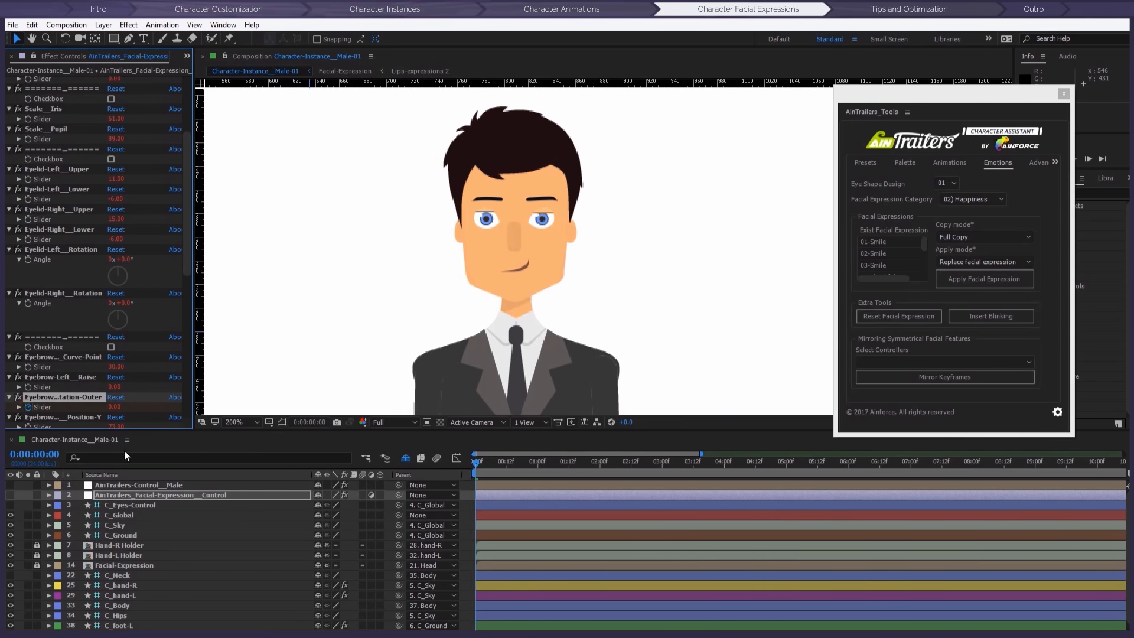
Step: Reveal the keyframed Eyebrow-Left__Rotation-Outer property and set it to 36 at 0:00:00:12
key("u")
left_click_drag(477, 464, 507, 463)
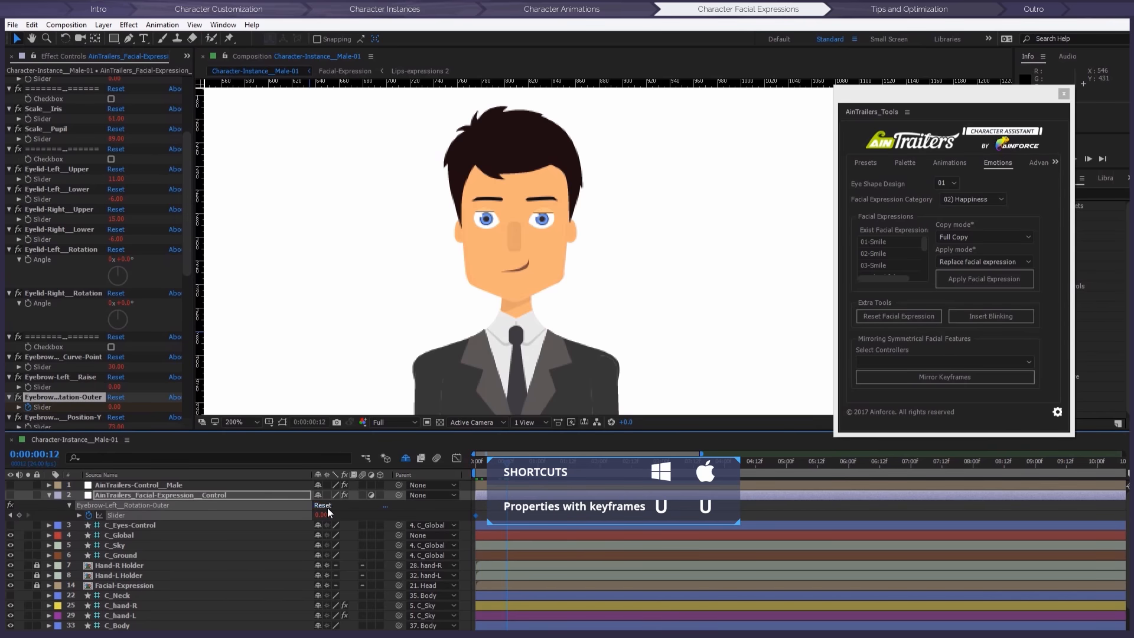
left_click_drag(329, 512, 335, 506)
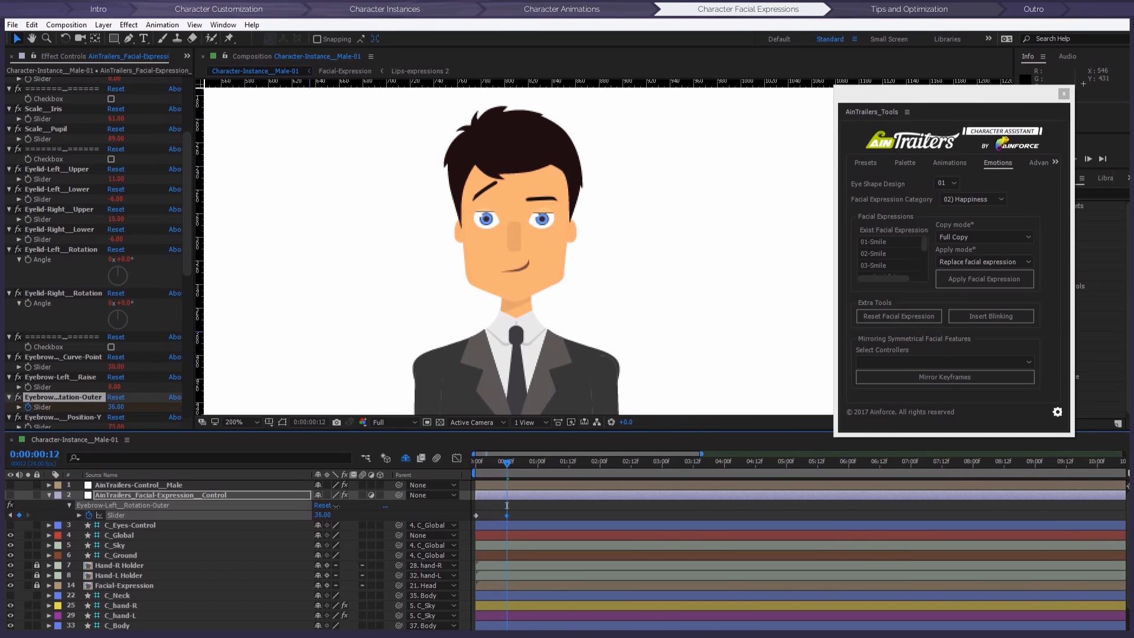
Step: Copy the first Eyebrow-Left__Rotation-Outer keyframe to 0:00:01:00 and apply Easy Ease to all three keyframes
left_click(539, 465)
left_click(475, 515)
key("ctrl+c")
key("ctrl+v")
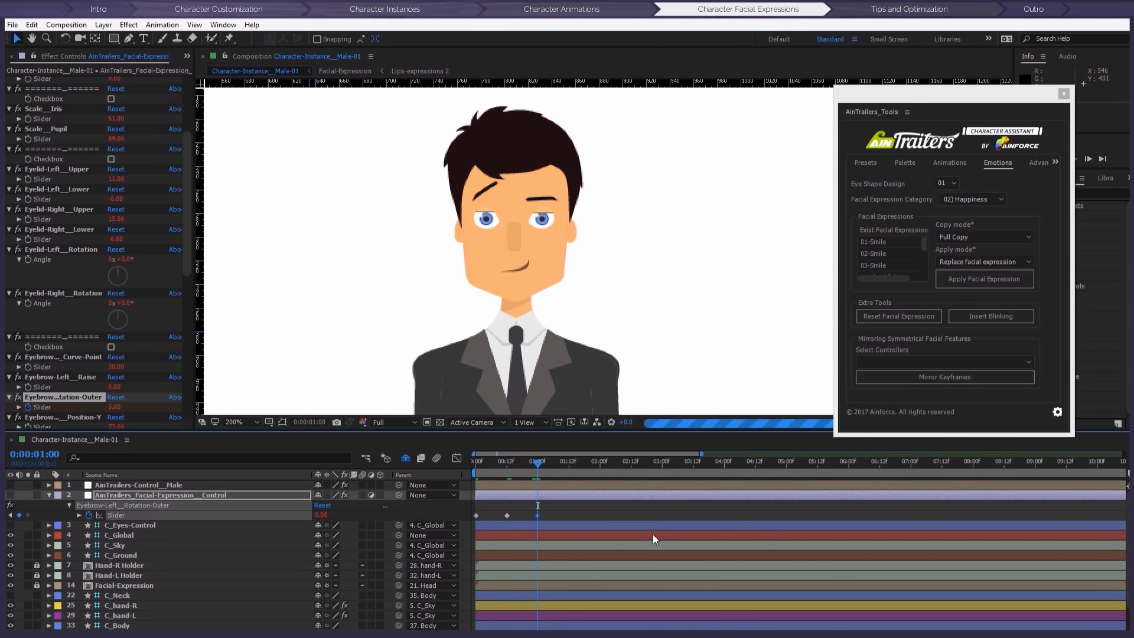
left_click_drag(570, 507, 473, 520)
key("F9")
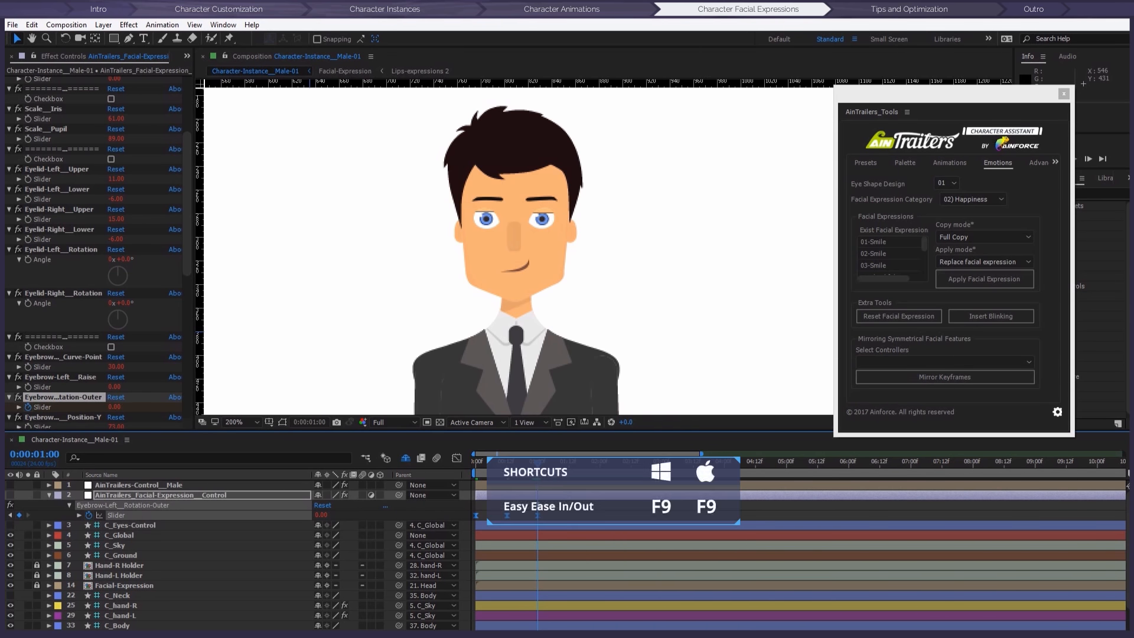
Step: Preview the eyebrow animation, stop it and move the current time to 0:00:00:16
key("space")
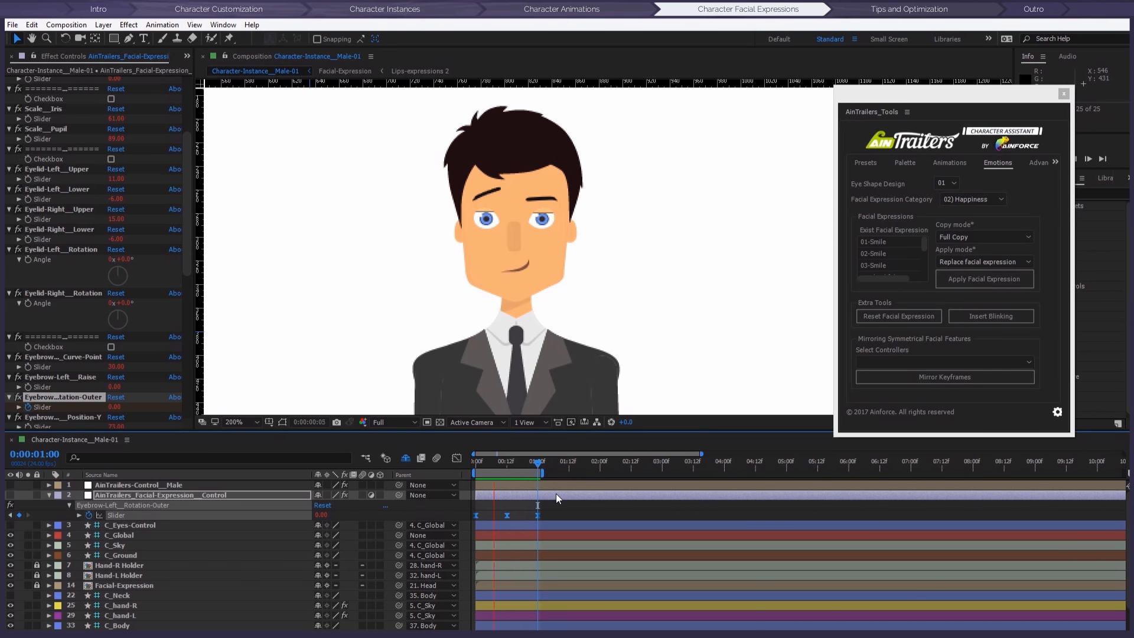
left_click(530, 464)
left_click_drag(533, 463, 517, 462)
left_click(555, 503)
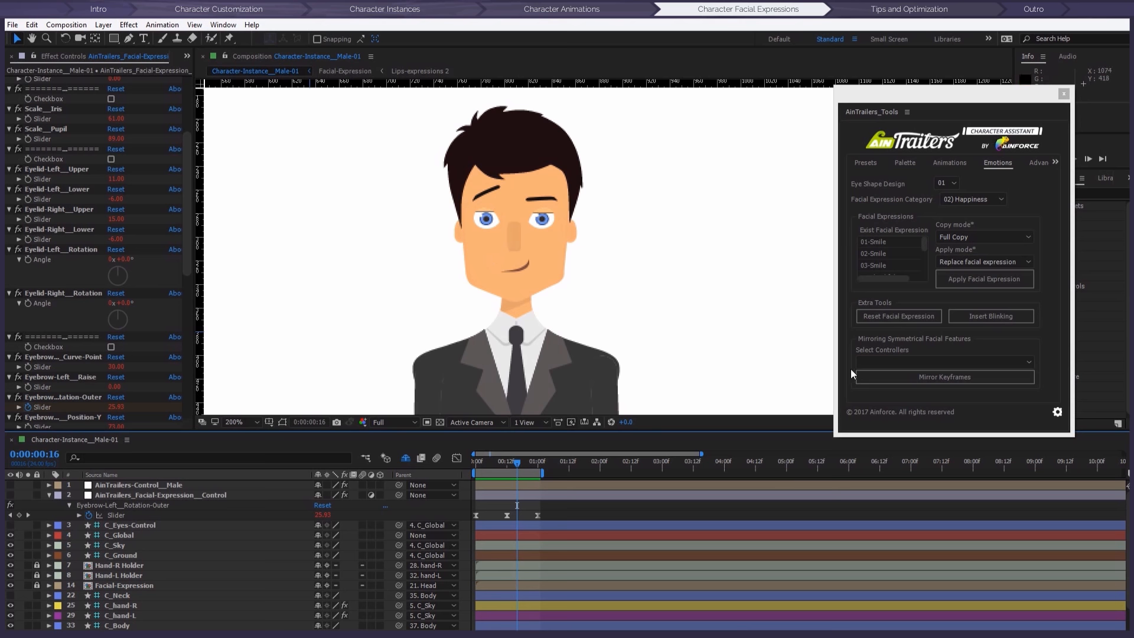
Step: Mirror the eyebrow keyframes with Eyebrow | Left to Right, check the motion, collapse the facial control layer and return to 0:00:00:00
left_click(887, 362)
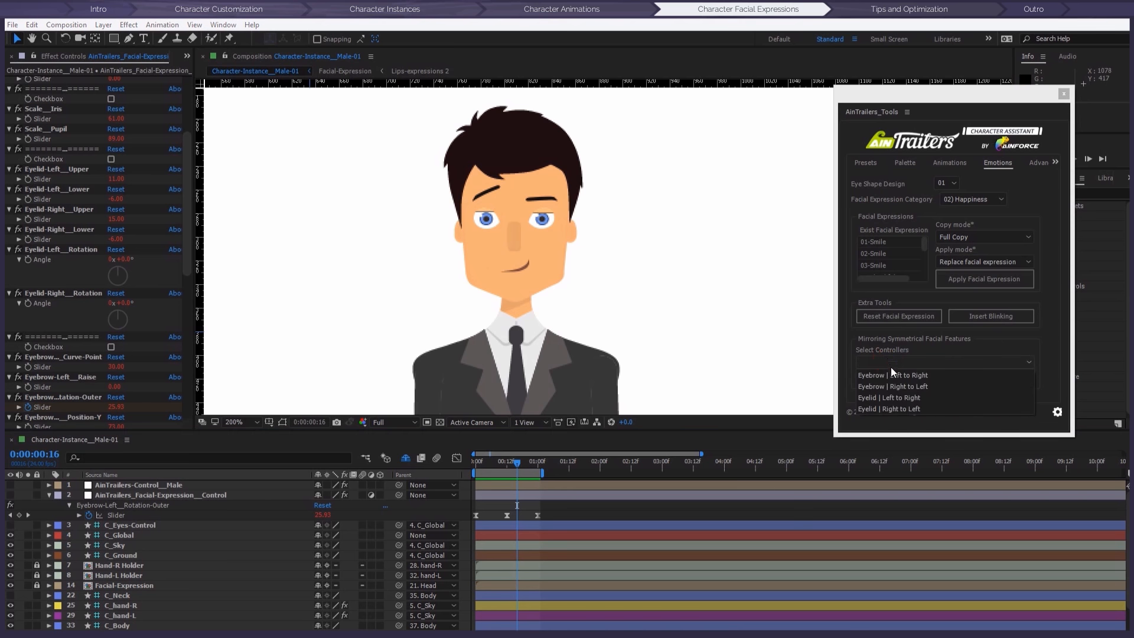
left_click(895, 375)
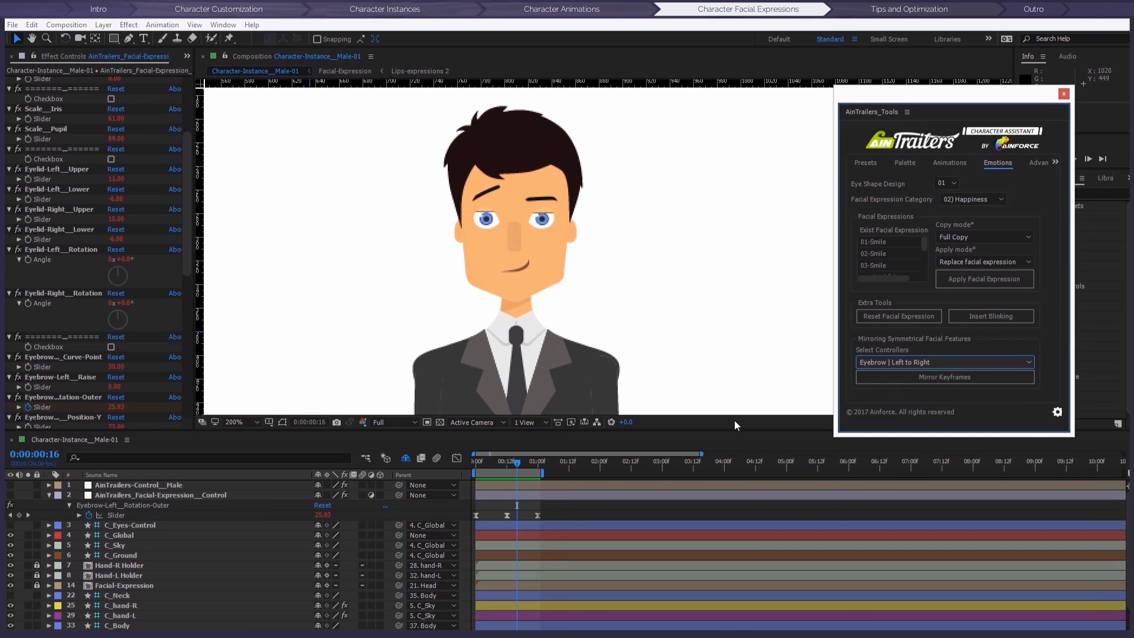
left_click(892, 377)
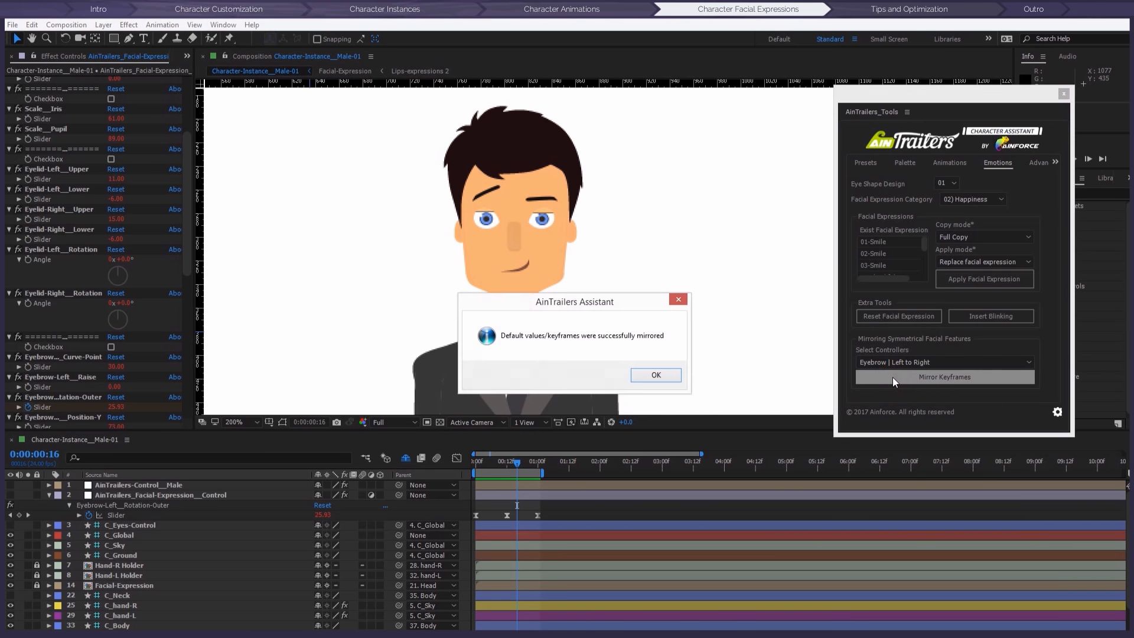
left_click(646, 378)
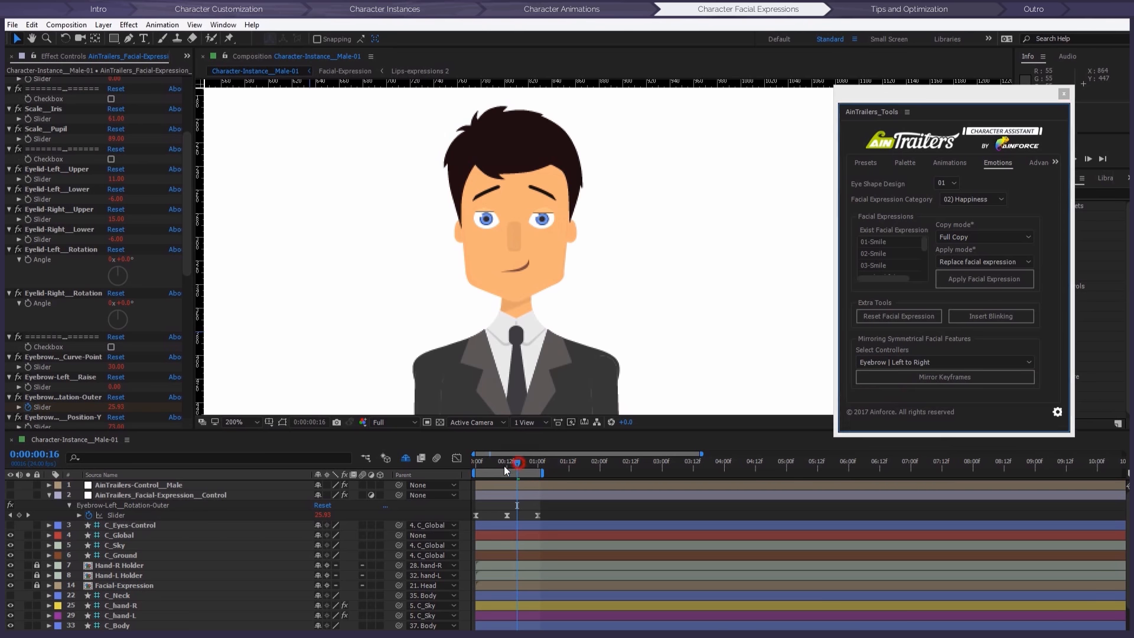
mouse_move(504, 465)
left_mouse_down()
mouse_move(483, 462)
mouse_move(520, 459)
mouse_move(484, 462)
left_mouse_up()
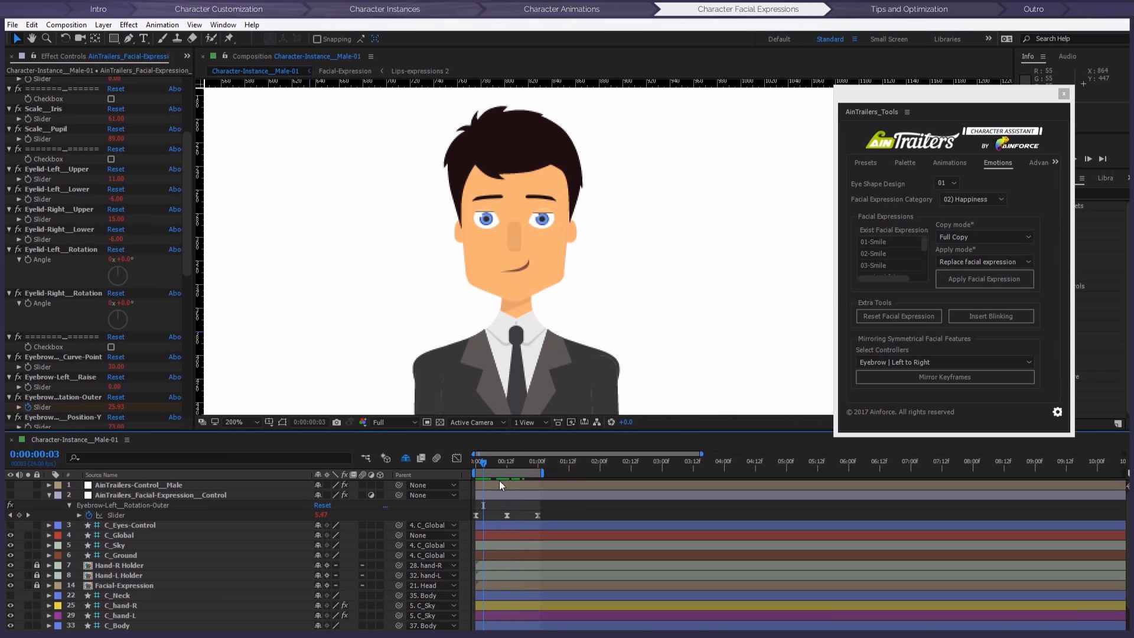
left_click(49, 496)
left_click_drag(487, 463, 469, 462)
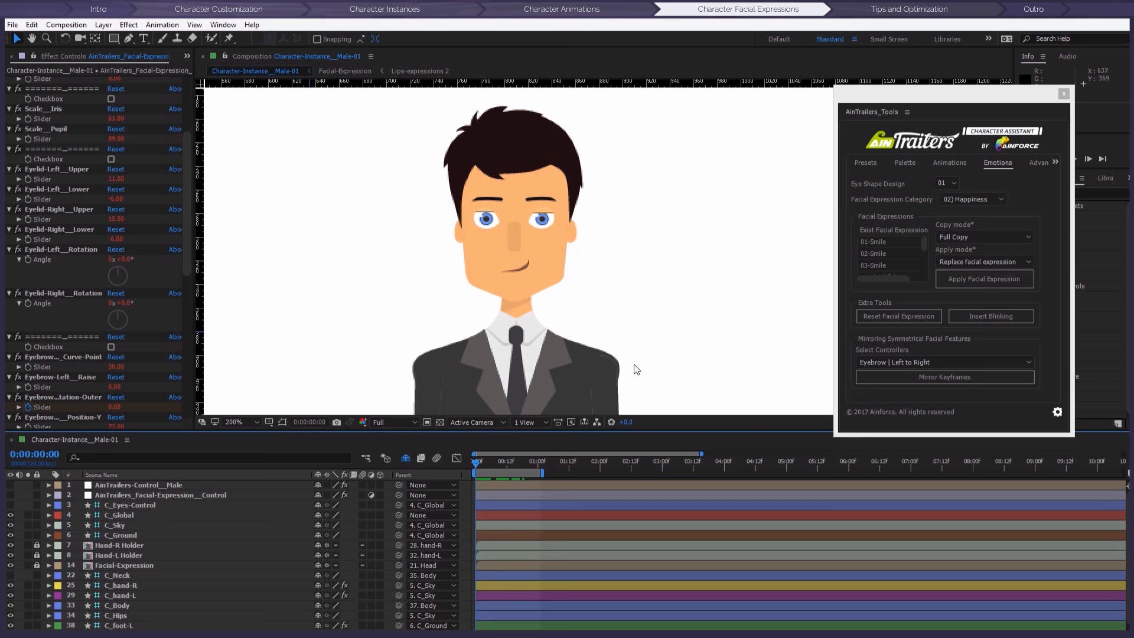
Step: Open 01-Neutral.png from the package's 02-Element-Guides-(Help), 01-Characters, Facial-Expressions_Guides folder in File Explorer
left_click(1001, 199)
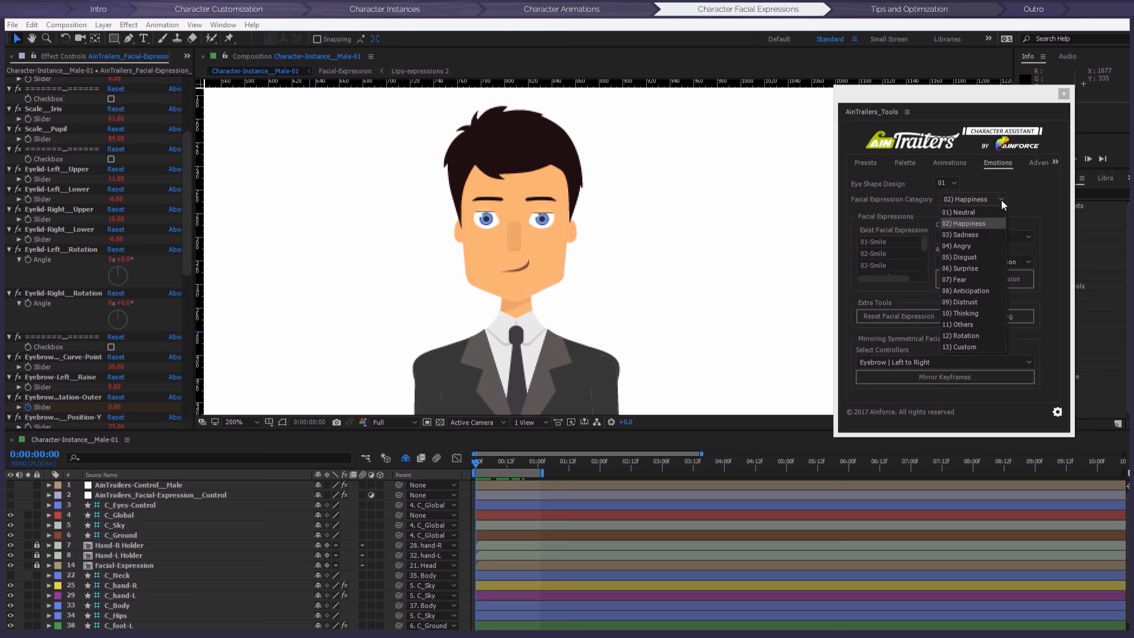
left_click(1018, 200)
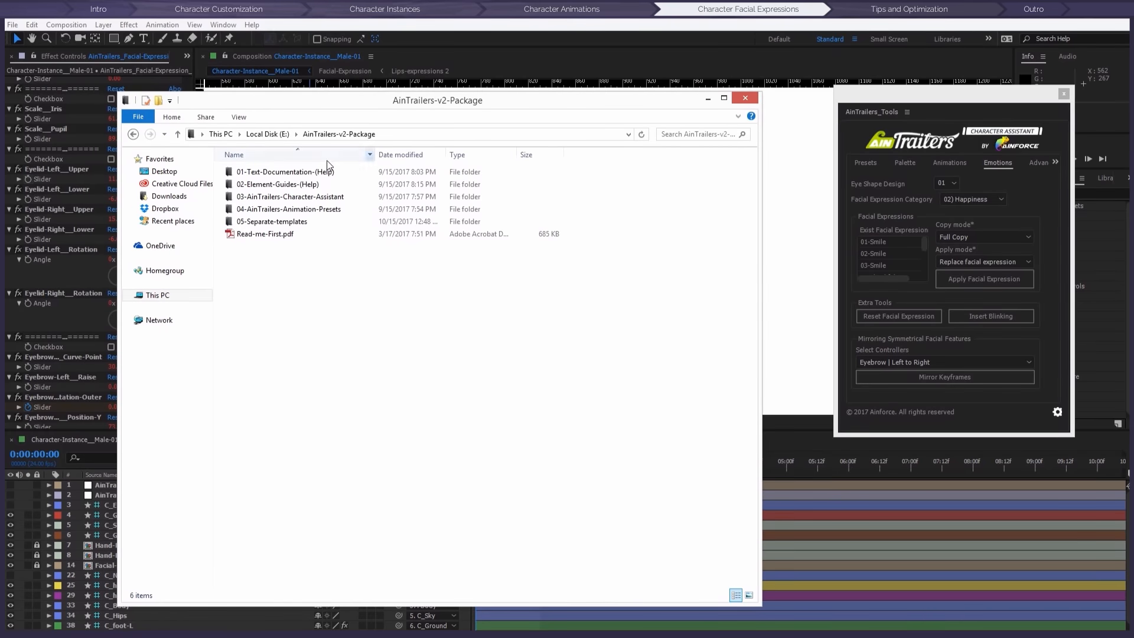
left_click(285, 184)
double_click(285, 184)
double_click(248, 183)
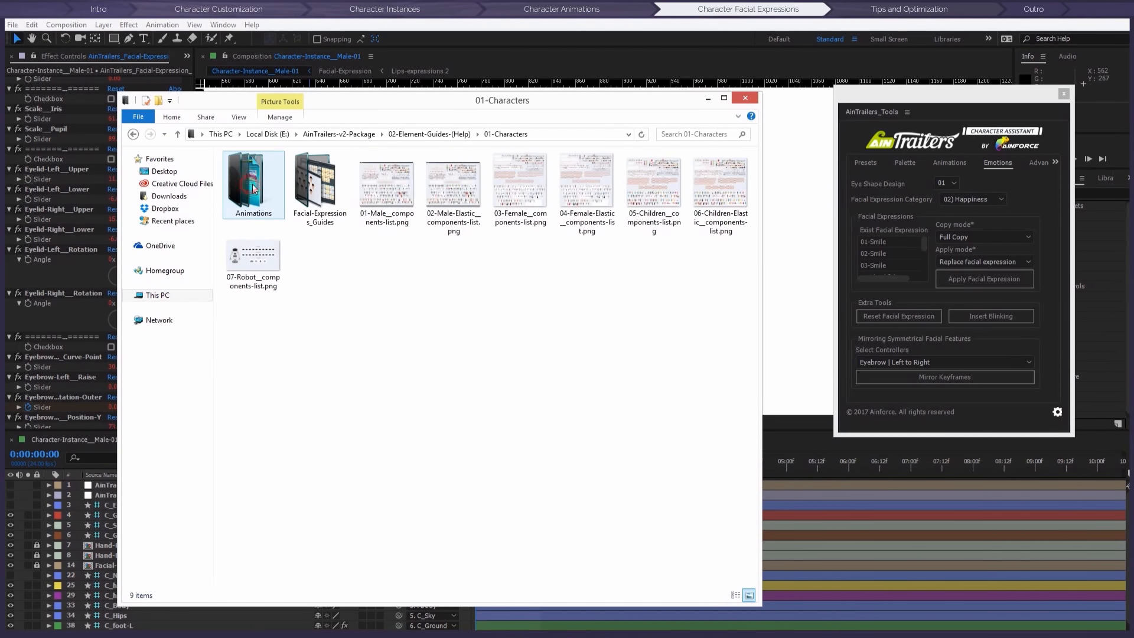
left_click(306, 176)
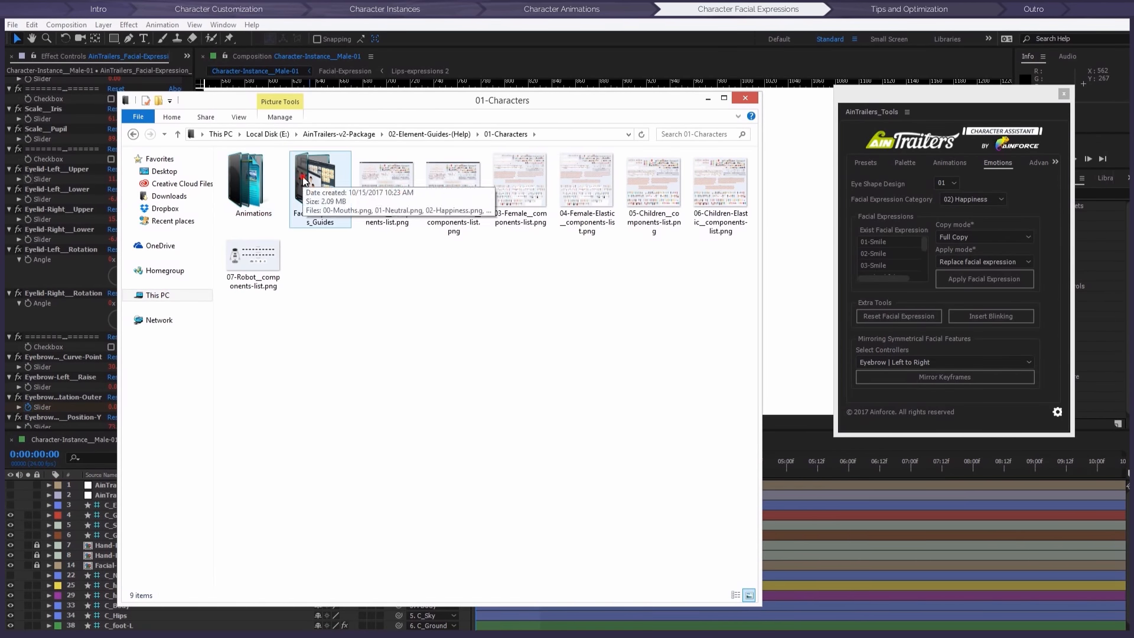
double_click(303, 176)
left_click(310, 200)
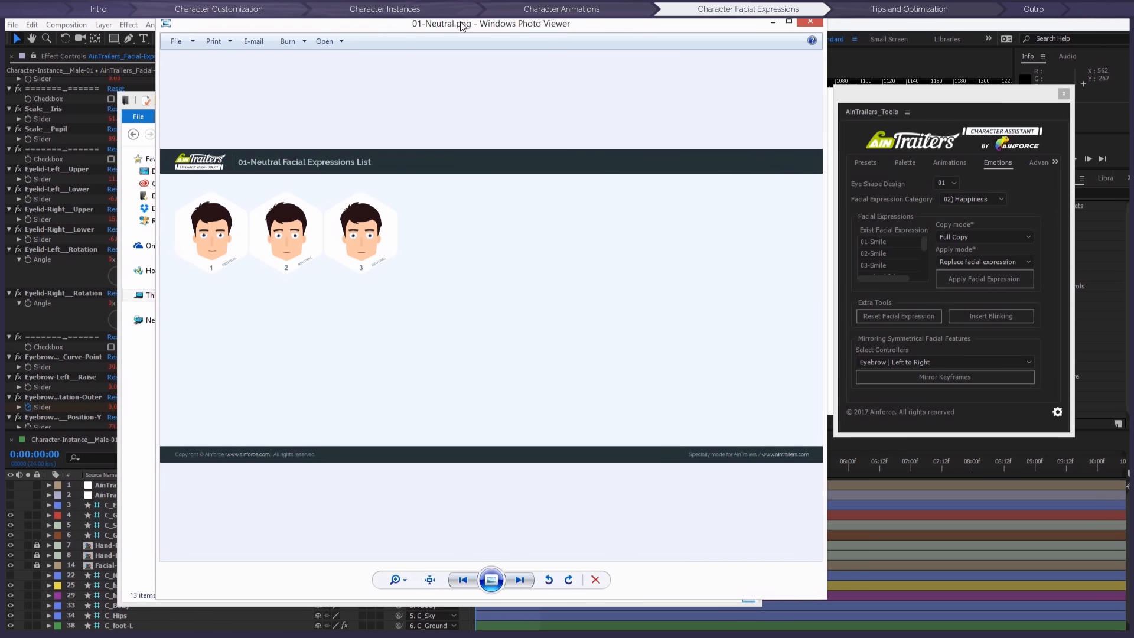
Step: Look through the facial expression guide images up to 04-Angry.png, close the viewer and folder, and return to After Effects
key("Right")
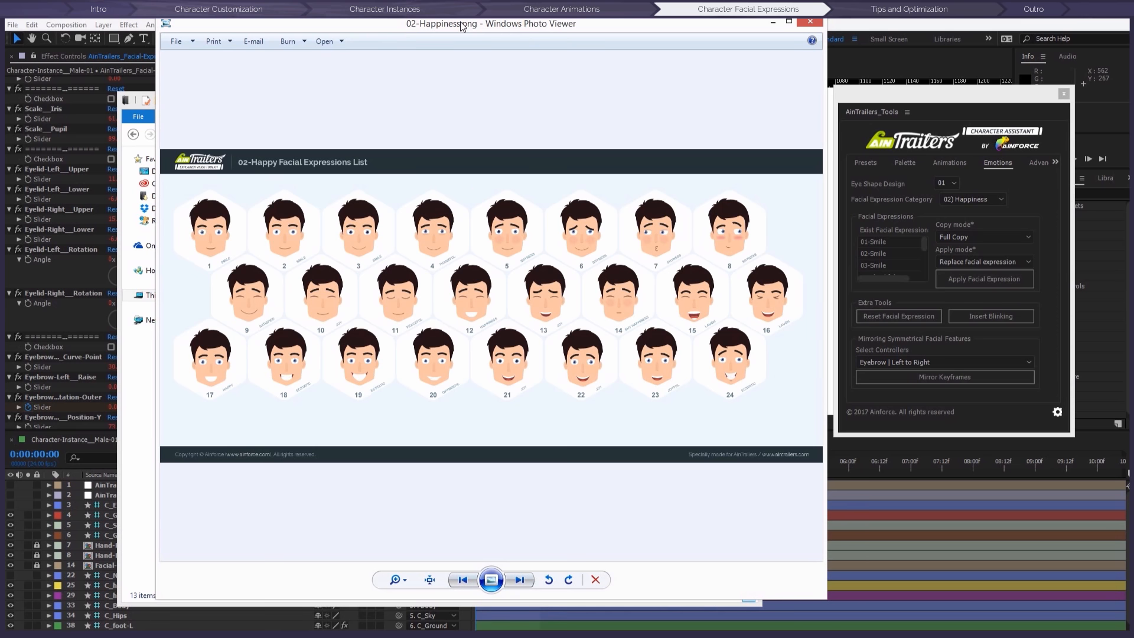
key("Right")
key("Right")
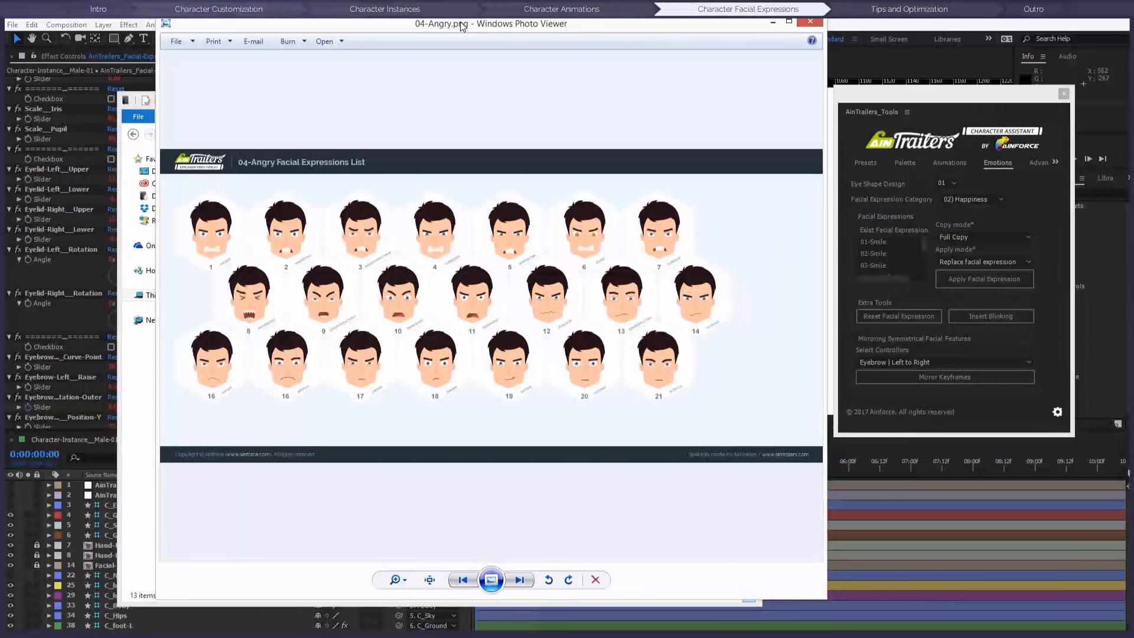
left_click(810, 21)
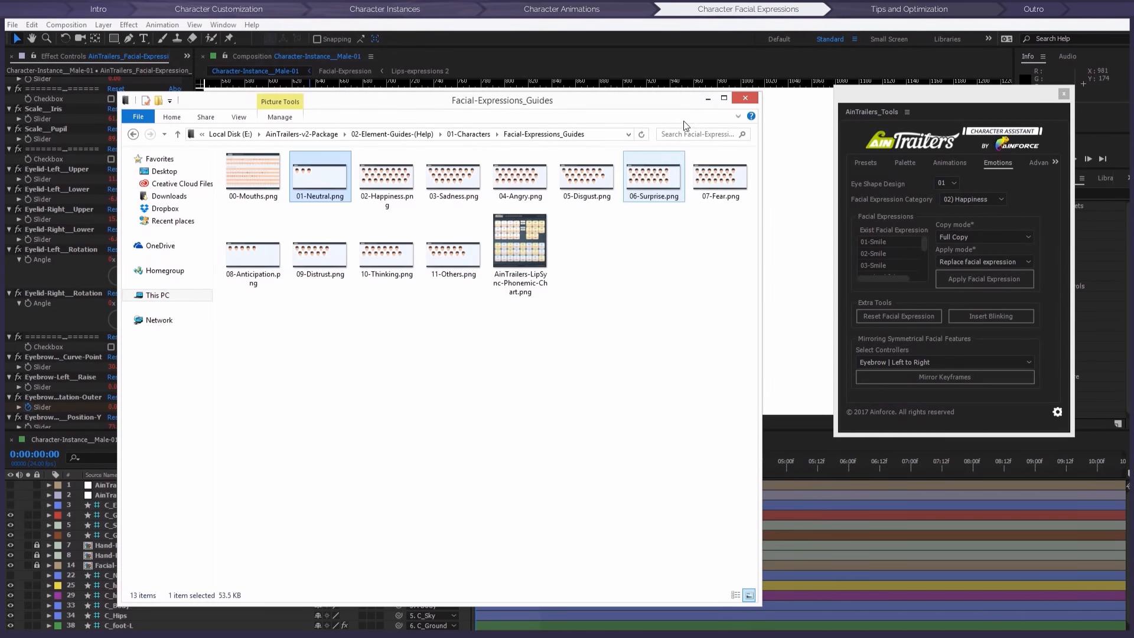
left_click(746, 98)
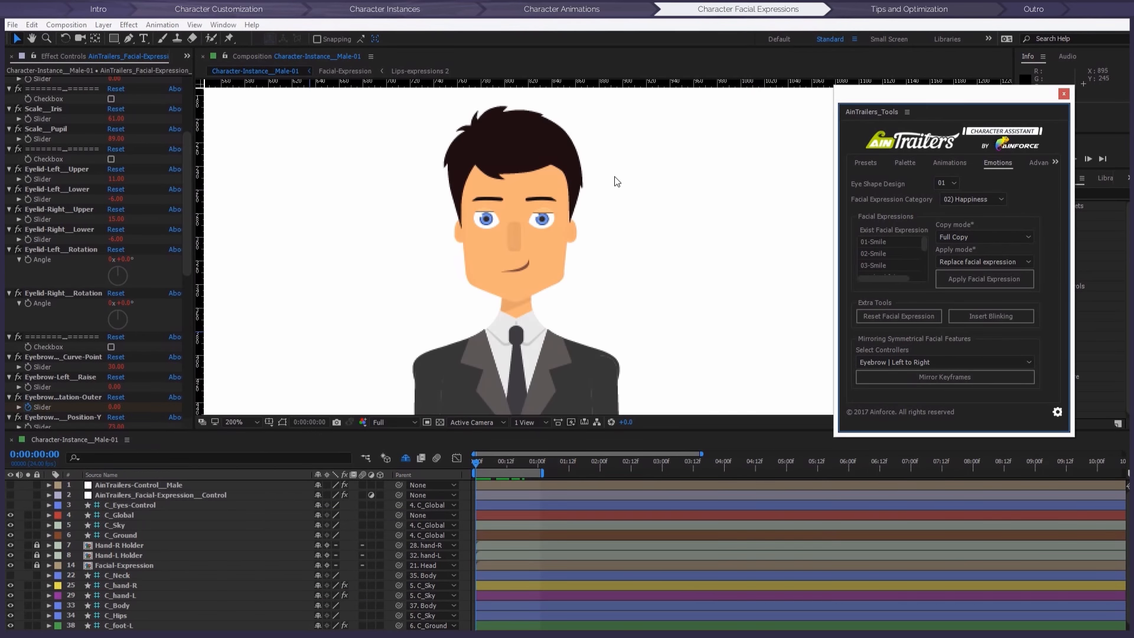
Step: Set the eye shape design to 02 and apply the 03-Disappointment expression from the 03) Sadness category
left_click(955, 182)
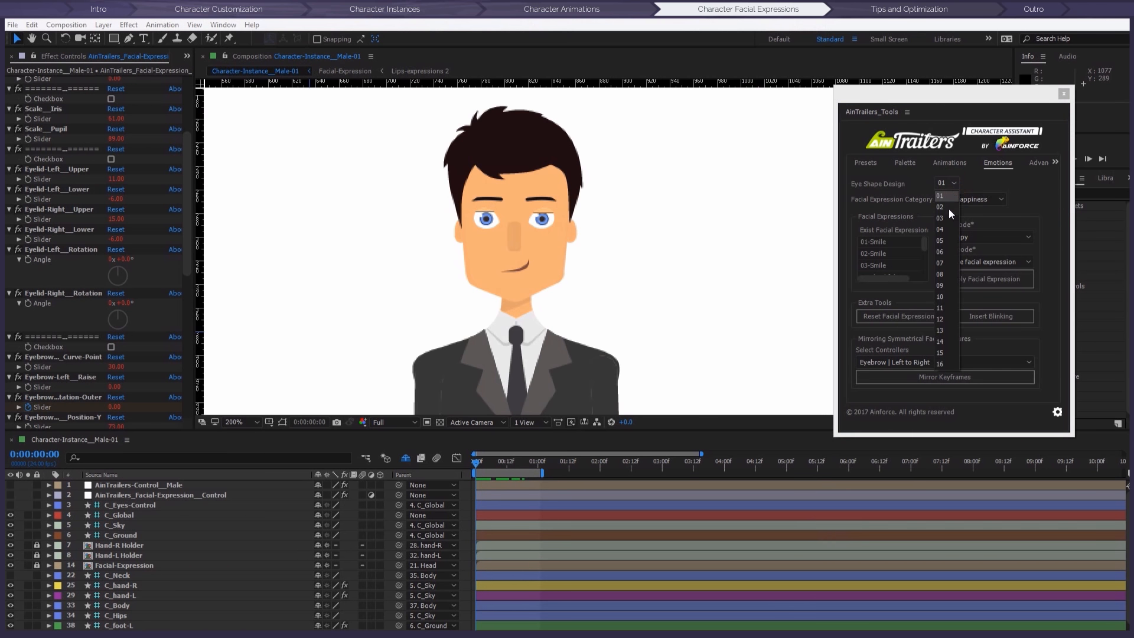
left_click(947, 206)
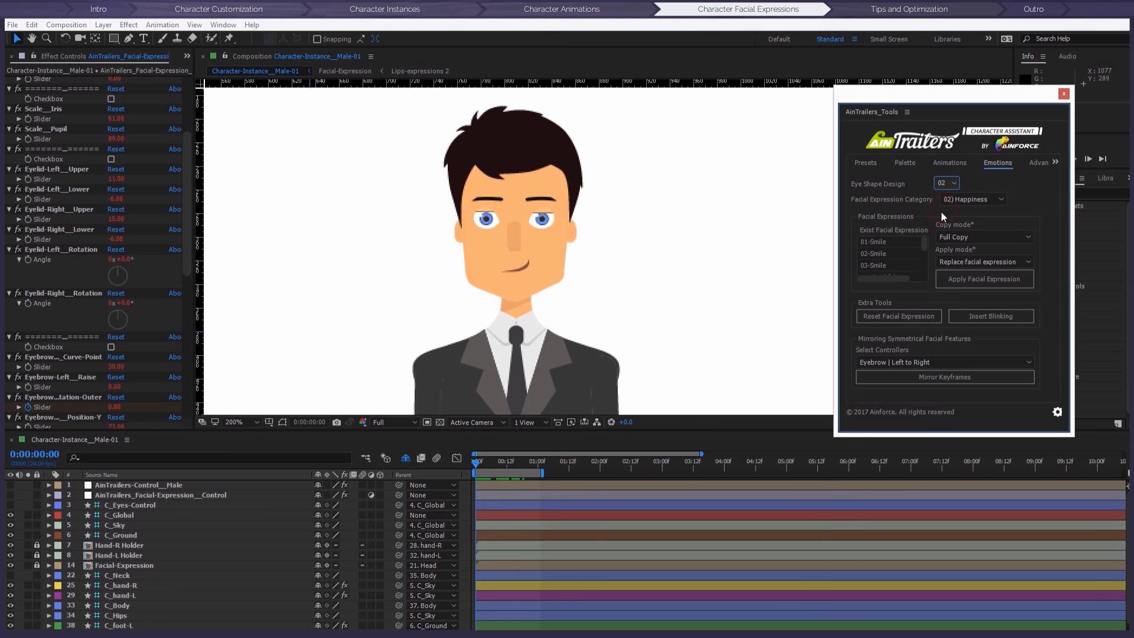
left_click(970, 199)
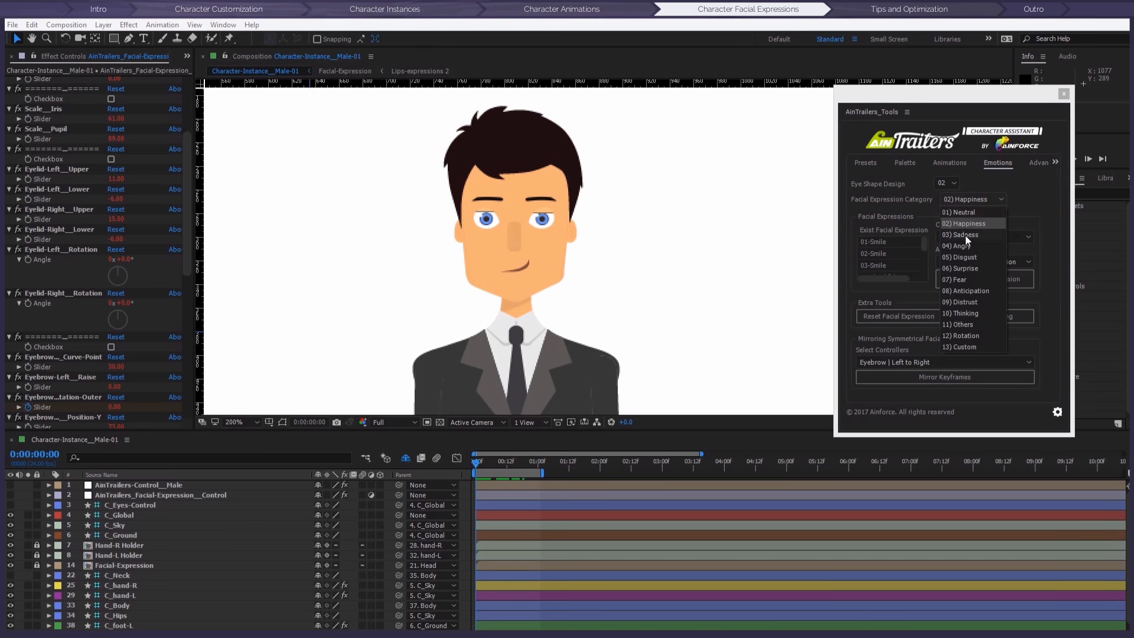
left_click(964, 235)
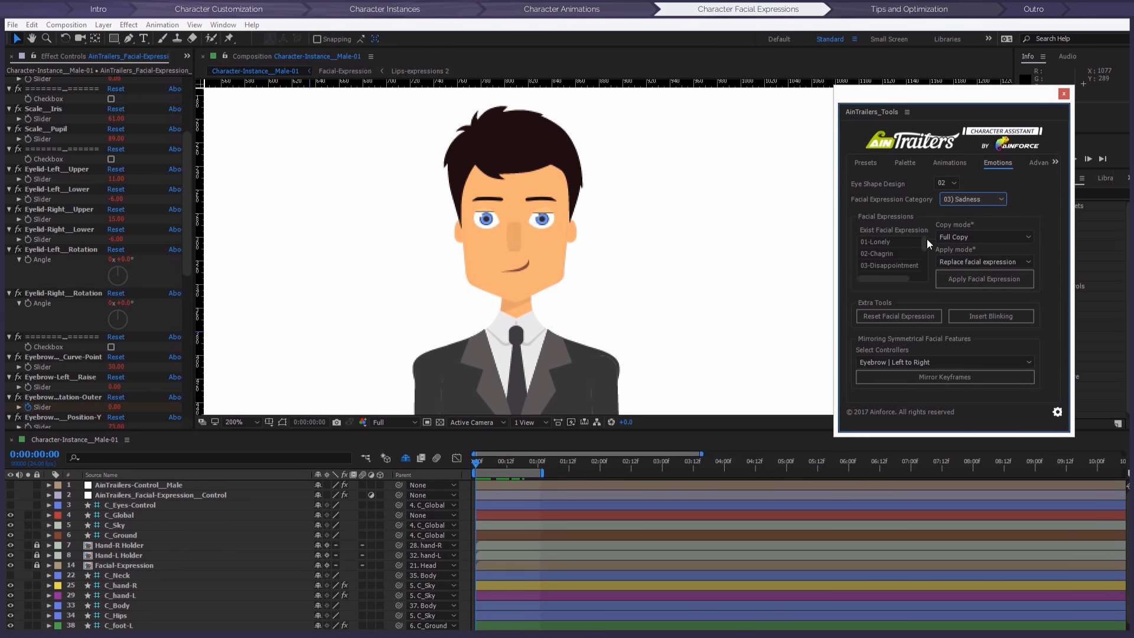
left_click(888, 265)
left_click(963, 279)
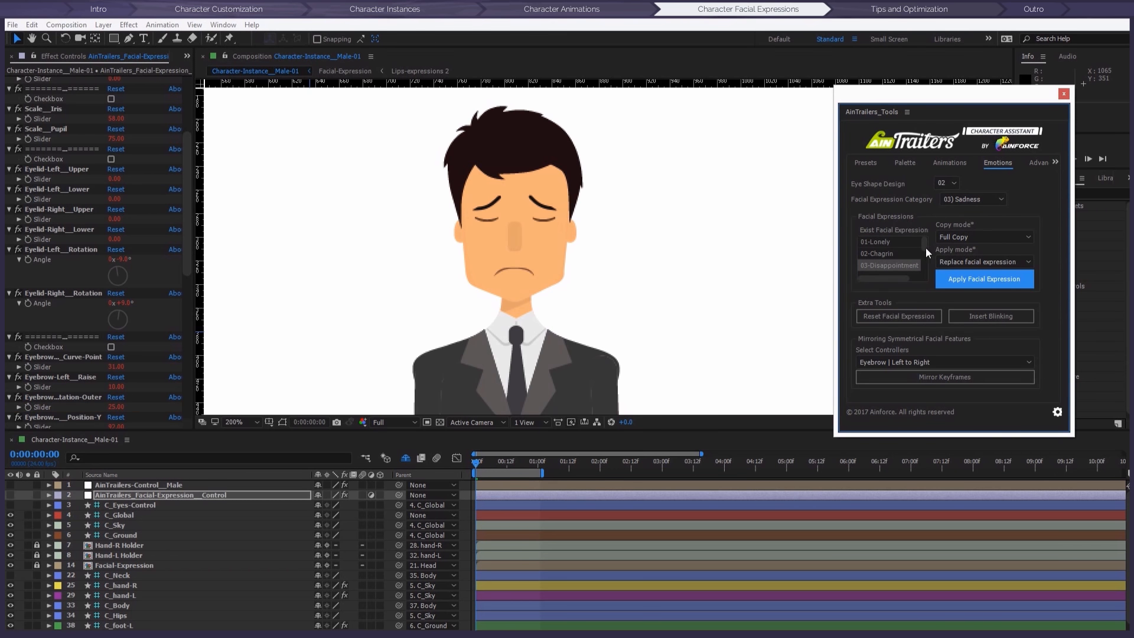
Step: Try the sadness expressions 07-Depressed, 08-Powerless and 11-Heartache on the character in turn
left_click_drag(925, 247, 925, 254)
left_click(894, 254)
left_click(984, 279)
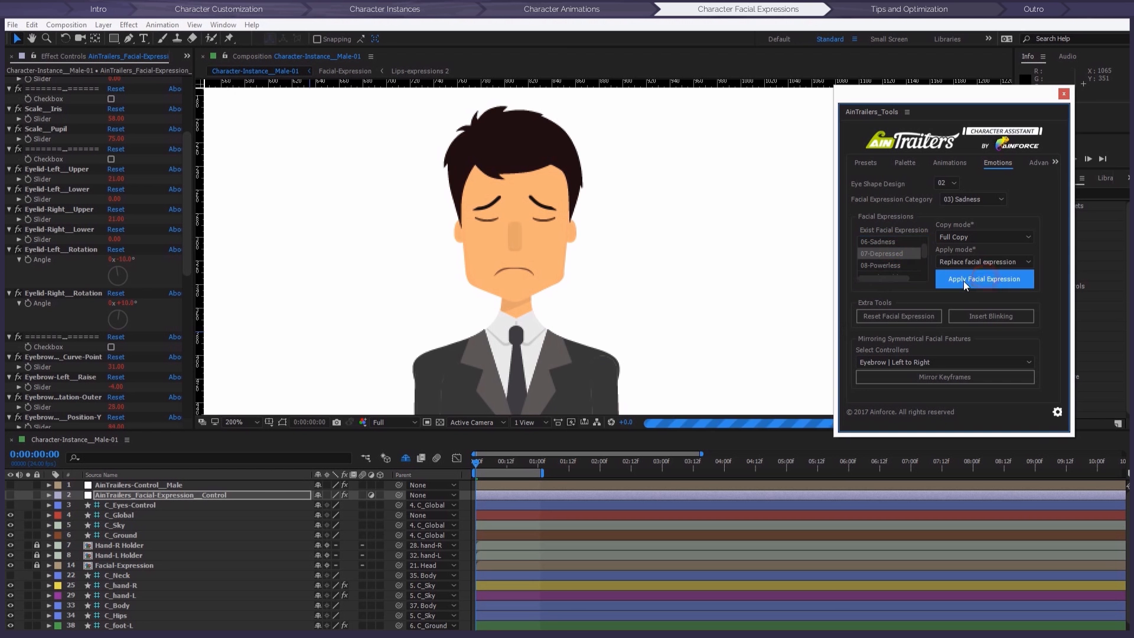
left_click(900, 265)
left_click(1009, 284)
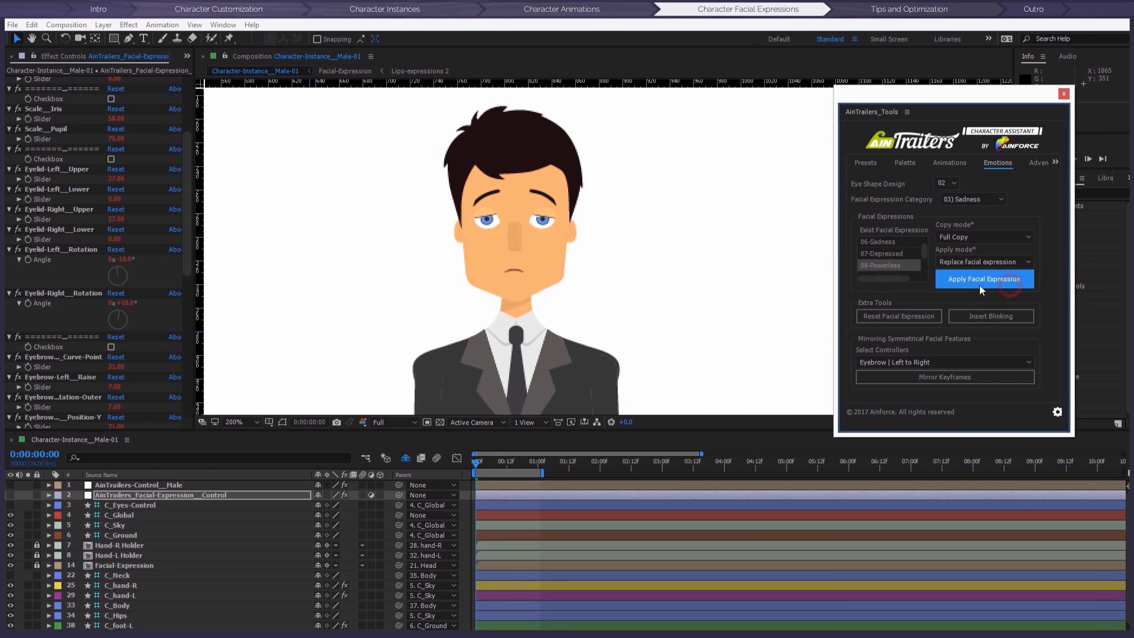
scroll(906, 251, "down", 1)
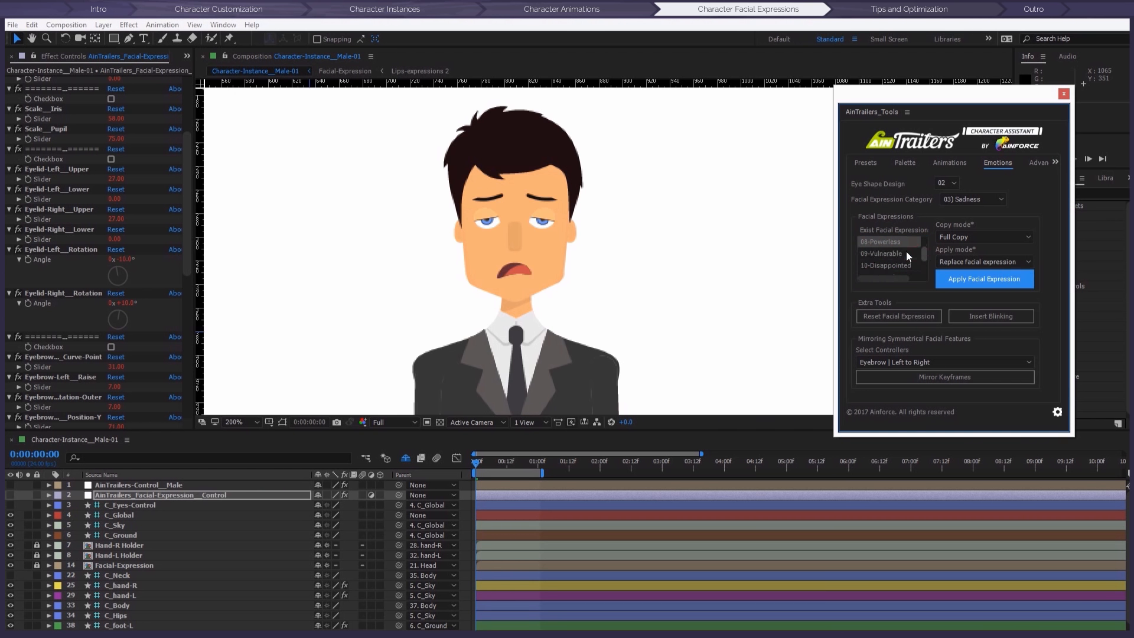
left_click_drag(925, 258, 923, 260)
left_click(905, 266)
left_click(990, 281)
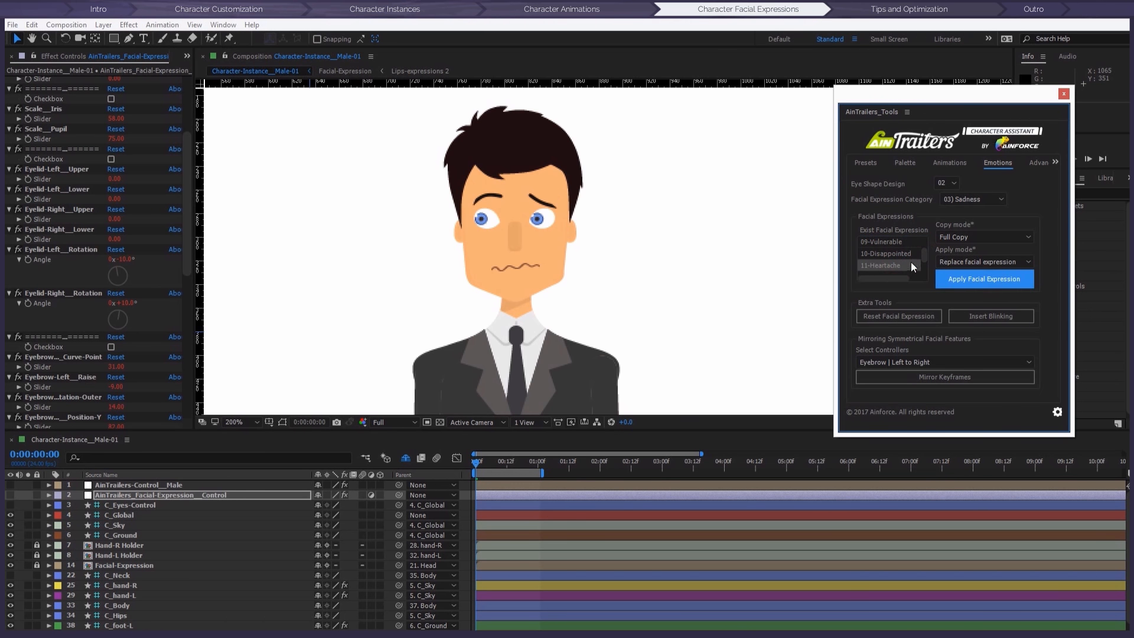
Step: Apply the 08-Powerless sadness expression to the character at 0:00:00:00
scroll(926, 254, "up", 2)
left_click(888, 254)
left_click(973, 281)
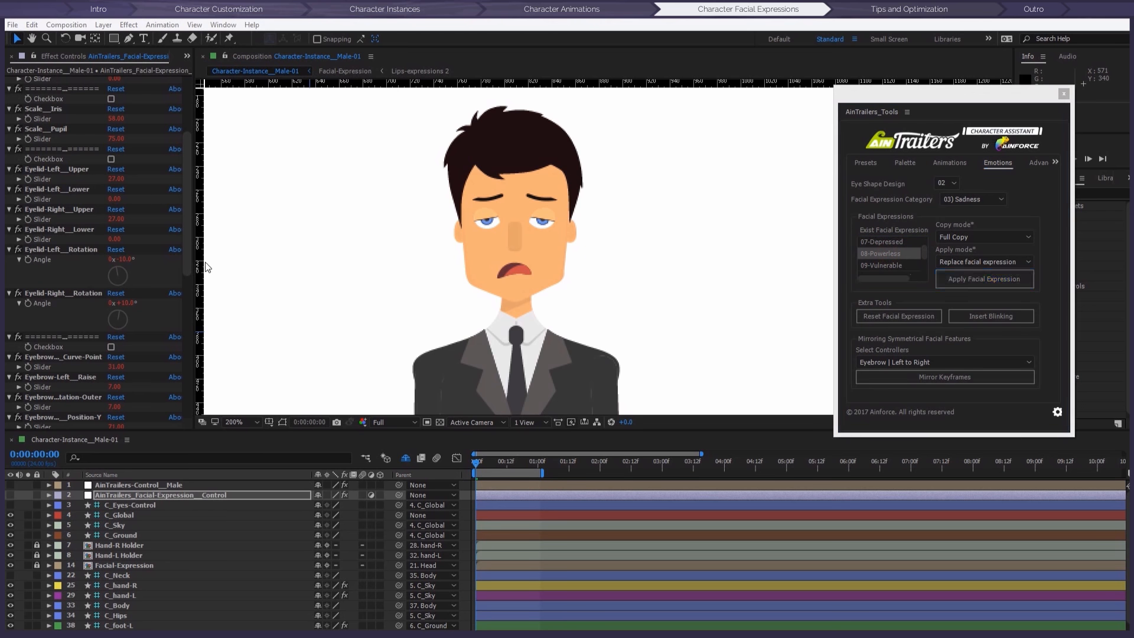
Step: At 0:00:01:12, apply 08-Shyness from the 02) Happiness category using the Combine facial expression mode
left_click_drag(490, 463, 512, 462)
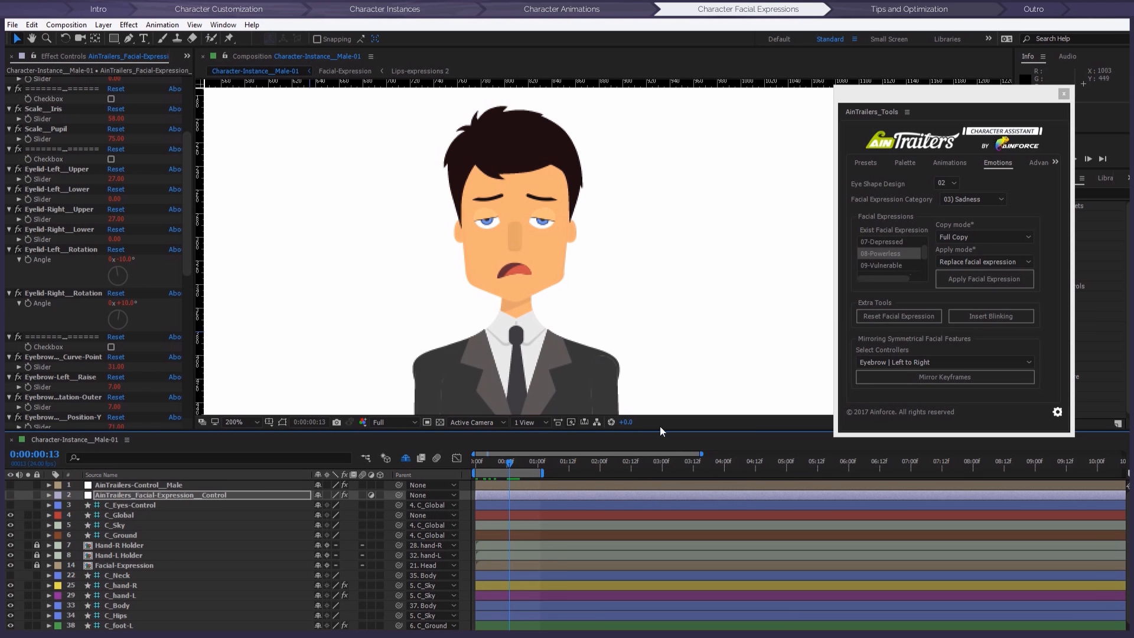
left_click(503, 459)
left_click_drag(495, 461, 570, 466)
left_click(972, 198)
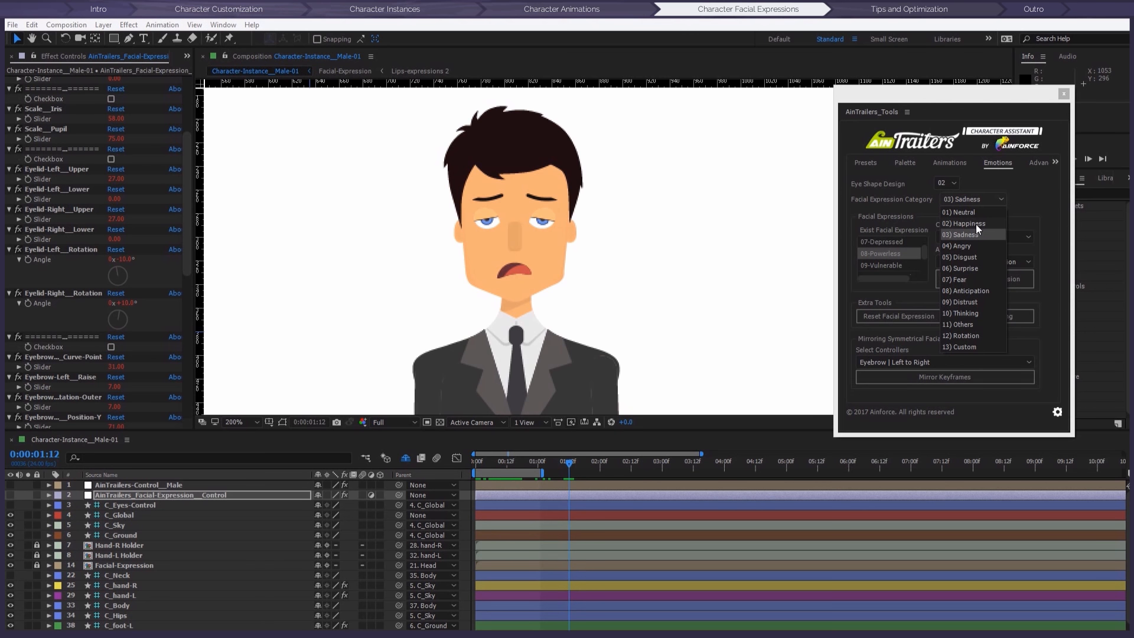
left_click(976, 223)
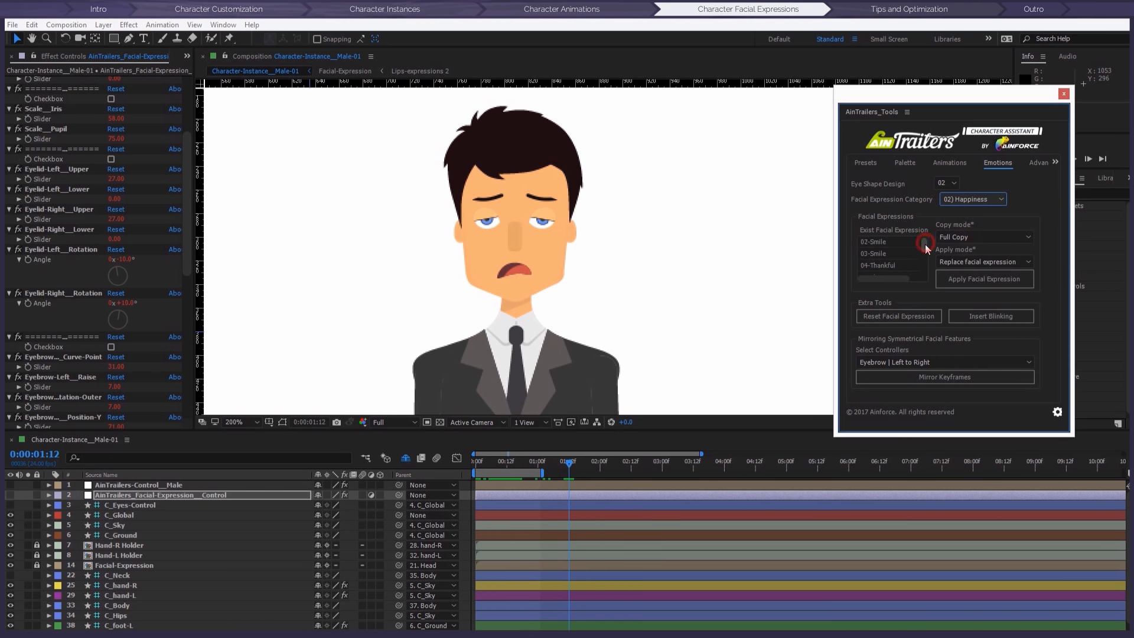
scroll(926, 244, "down", 4)
left_click(889, 265)
left_click(977, 262)
left_click(976, 286)
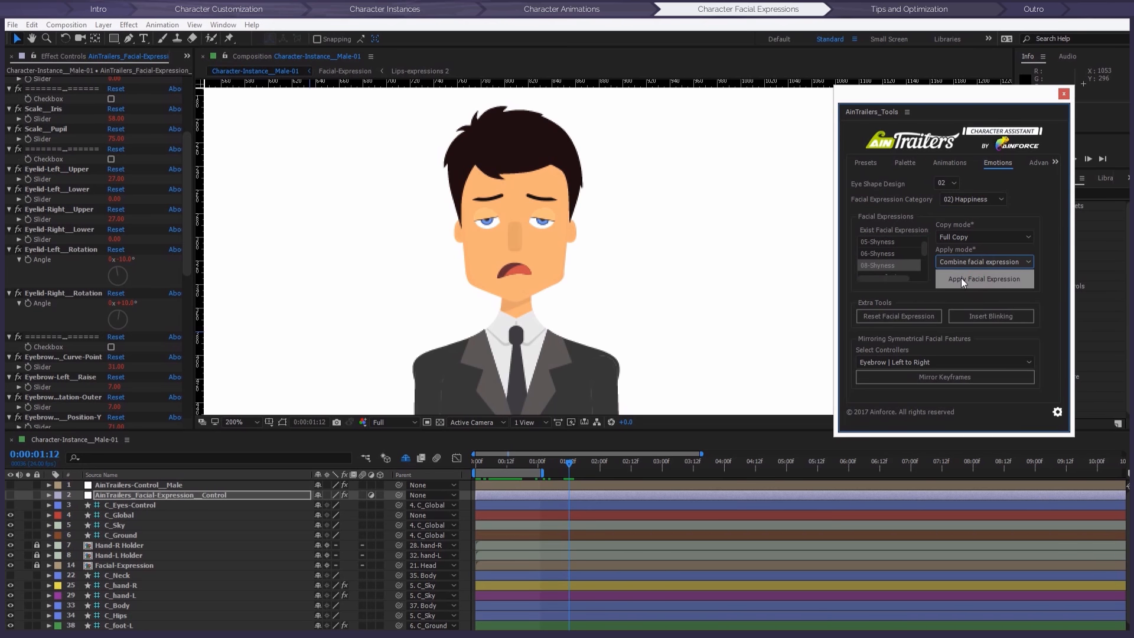
left_click(965, 278)
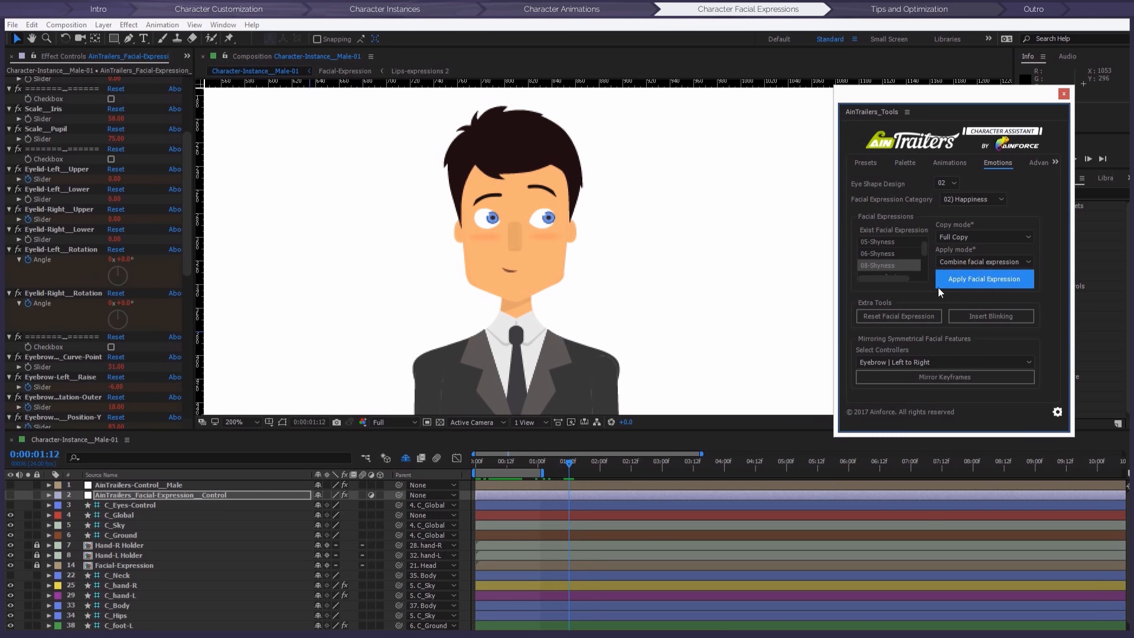
Step: At 0:00:02:02, combine the 10-Joy happiness expression into the facial animation
left_click_drag(568, 459, 605, 434)
left_click_drag(925, 248, 920, 255)
left_click(919, 254)
left_click(976, 278)
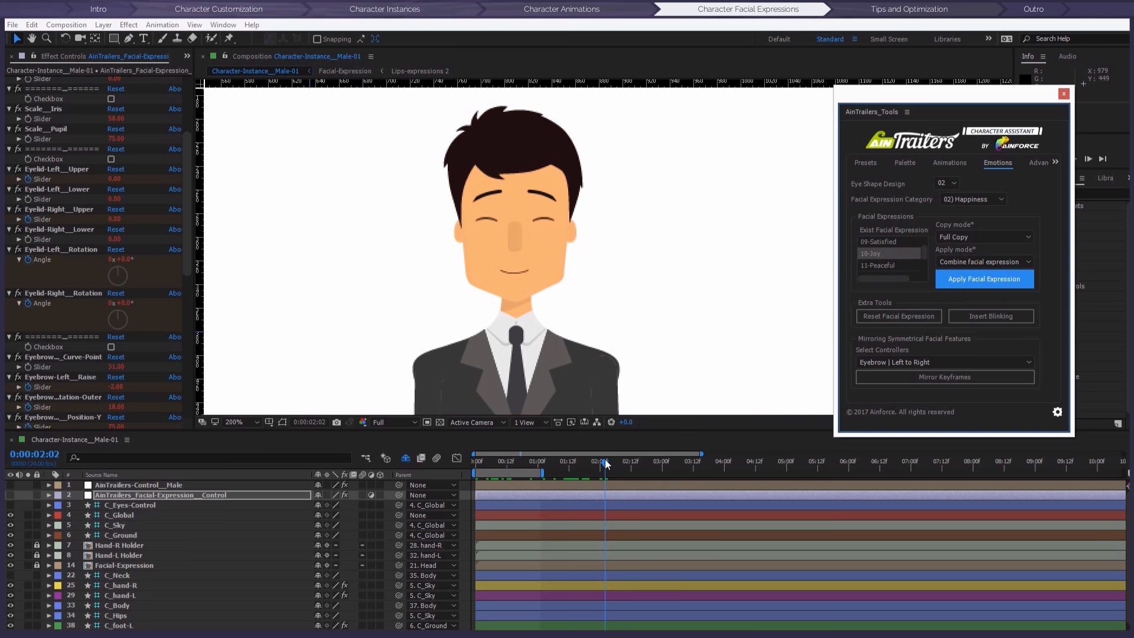
Step: At 0:00:03:00, combine the 19-Ecstatic happiness expression into the facial animation
left_click_drag(657, 462, 662, 462)
left_click_drag(925, 251, 929, 261)
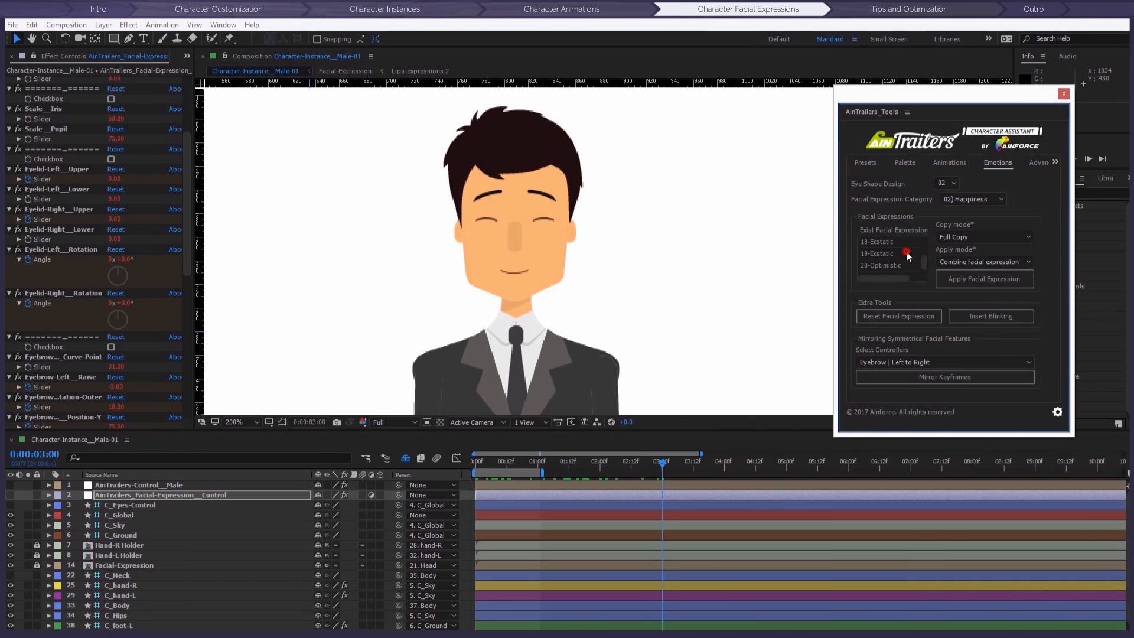
left_click(906, 253)
left_click(986, 278)
Step: Set the work area end at 0:00:03:16 and preview the combined facial expressions
left_click_drag(663, 462, 685, 466)
key("n")
key("space")
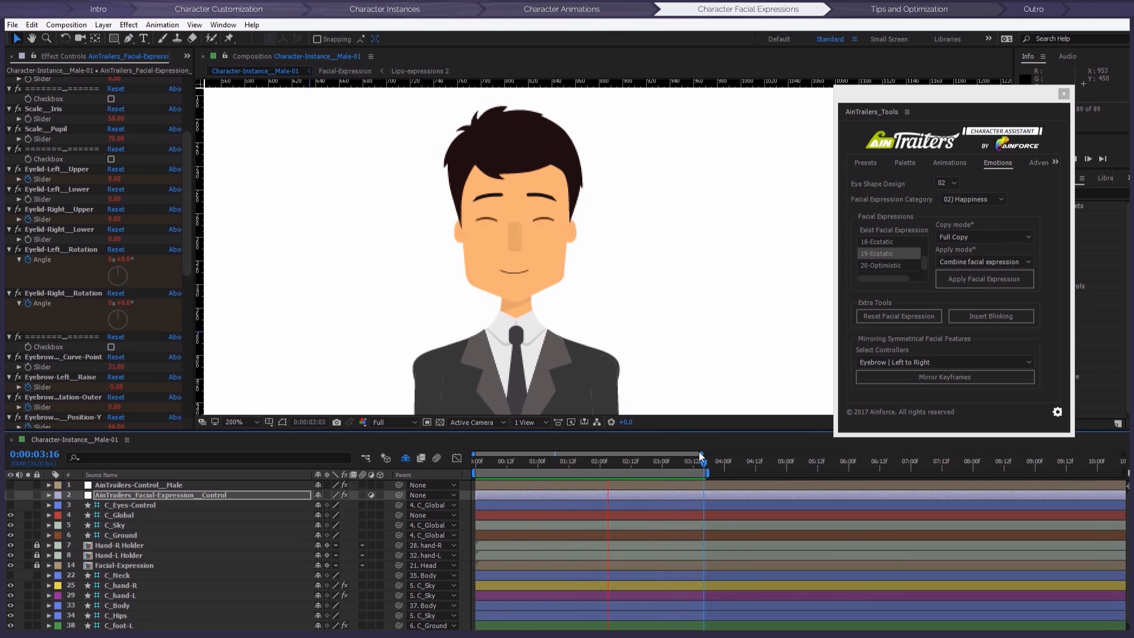
Step: Review the combined expressions up to 0:00:04:13, and save the facial animation as a custom face expression preset
left_click(701, 463)
left_click_drag(622, 461, 756, 460)
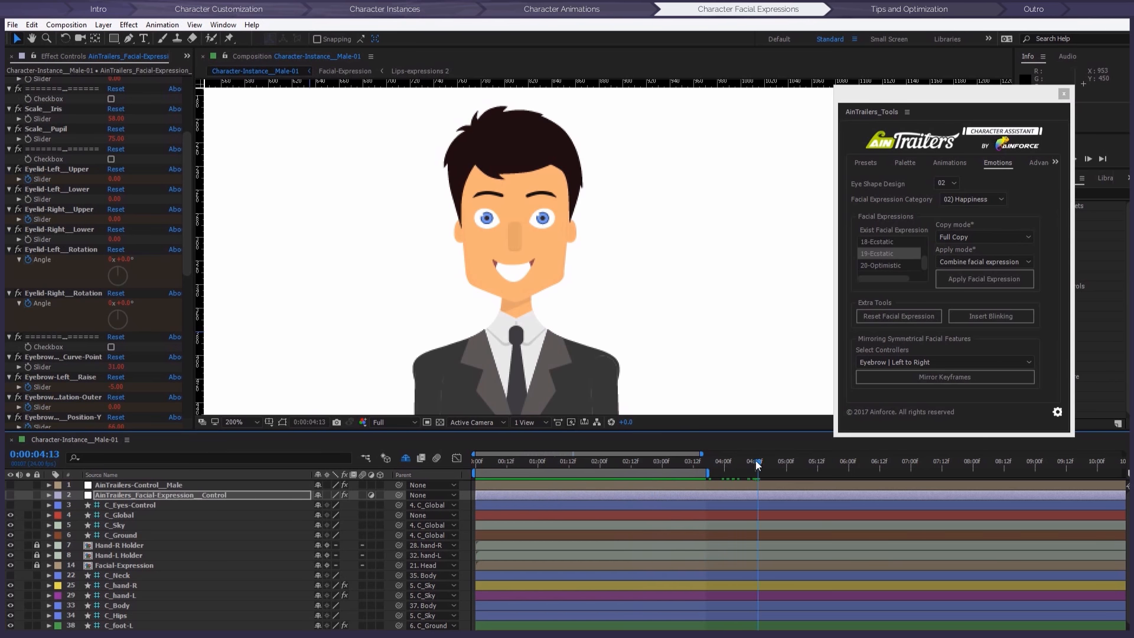
mouse_move(670, 474)
left_mouse_down()
mouse_move(819, 473)
mouse_move(650, 471)
left_mouse_up()
left_click_drag(755, 462, 692, 416)
left_click(1039, 162)
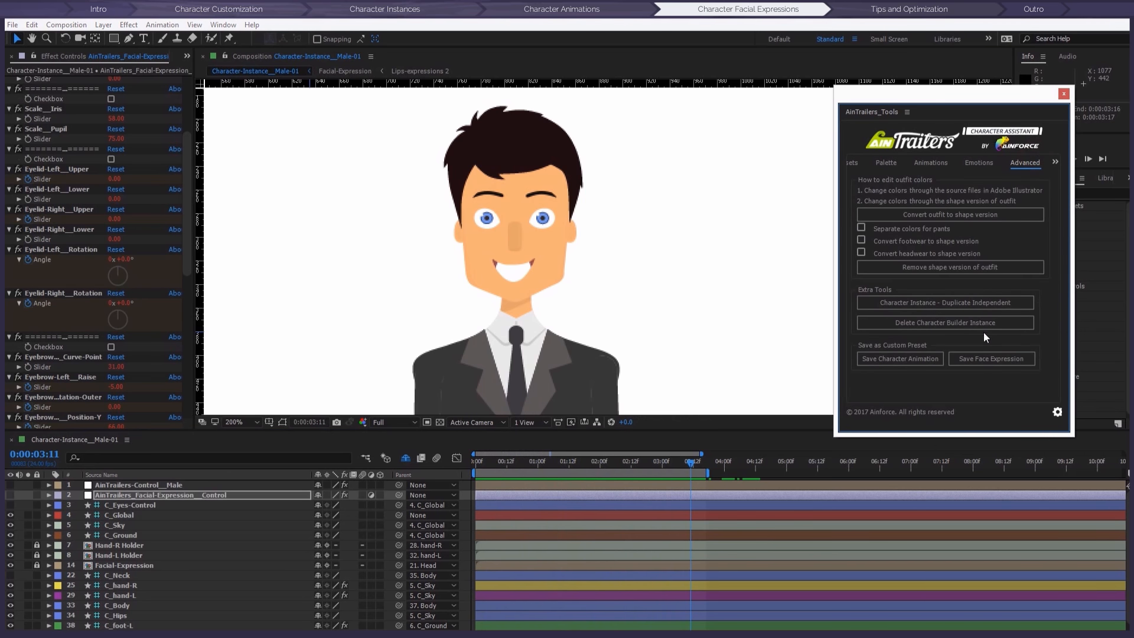
left_click(1009, 359)
left_click(689, 375)
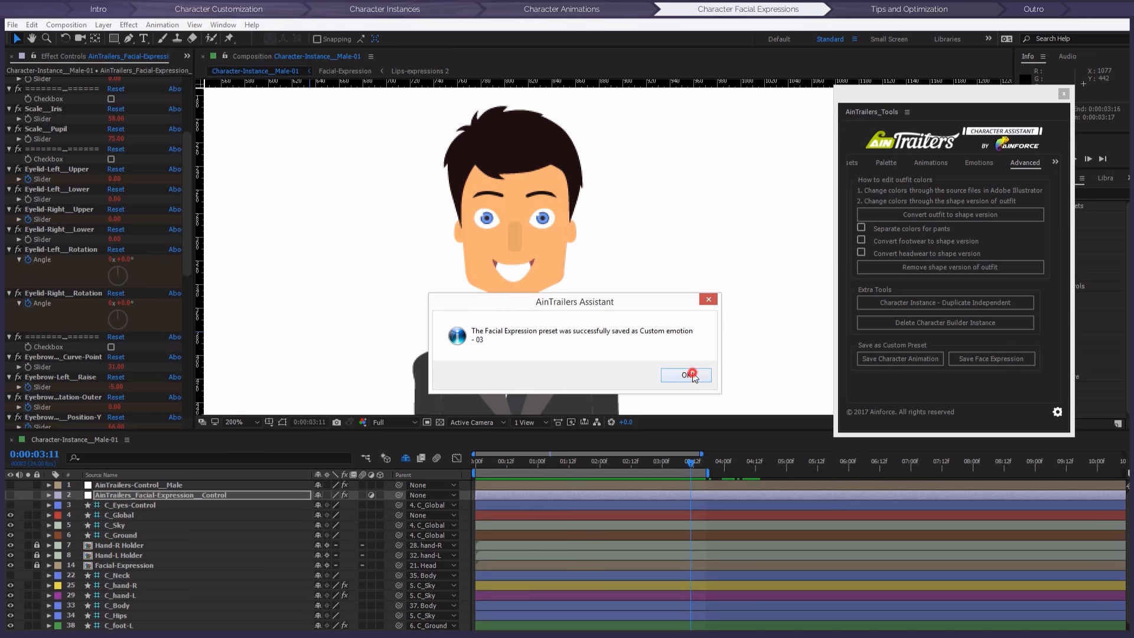
Step: Display the 13) Custom facial expression category and select Custom emotion - 03
left_click(979, 163)
left_click(987, 196)
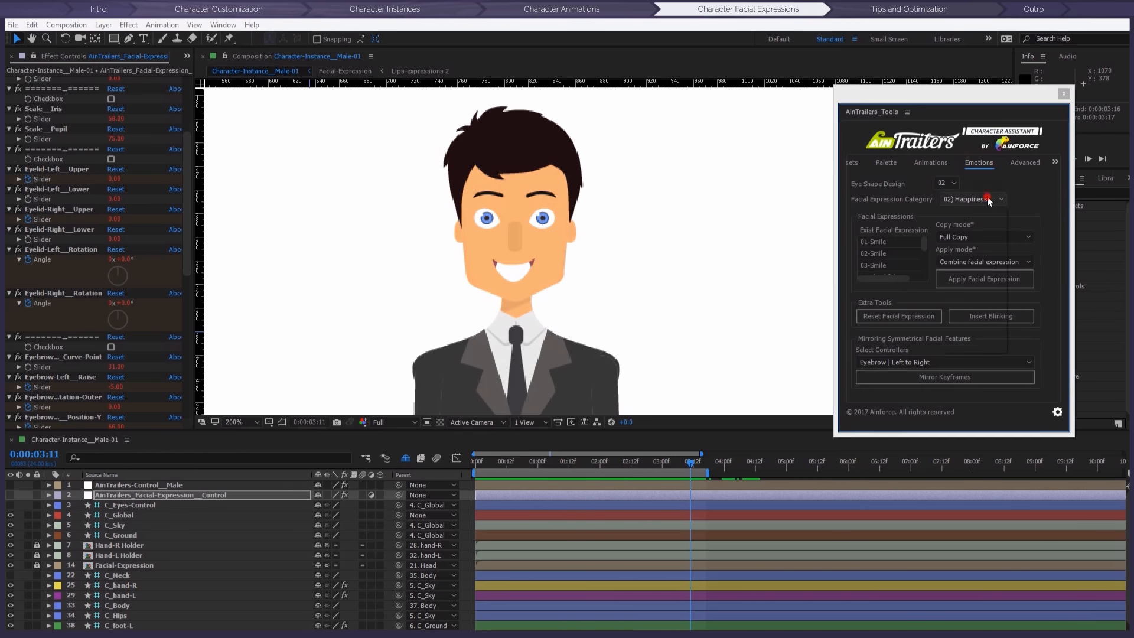
left_click(970, 346)
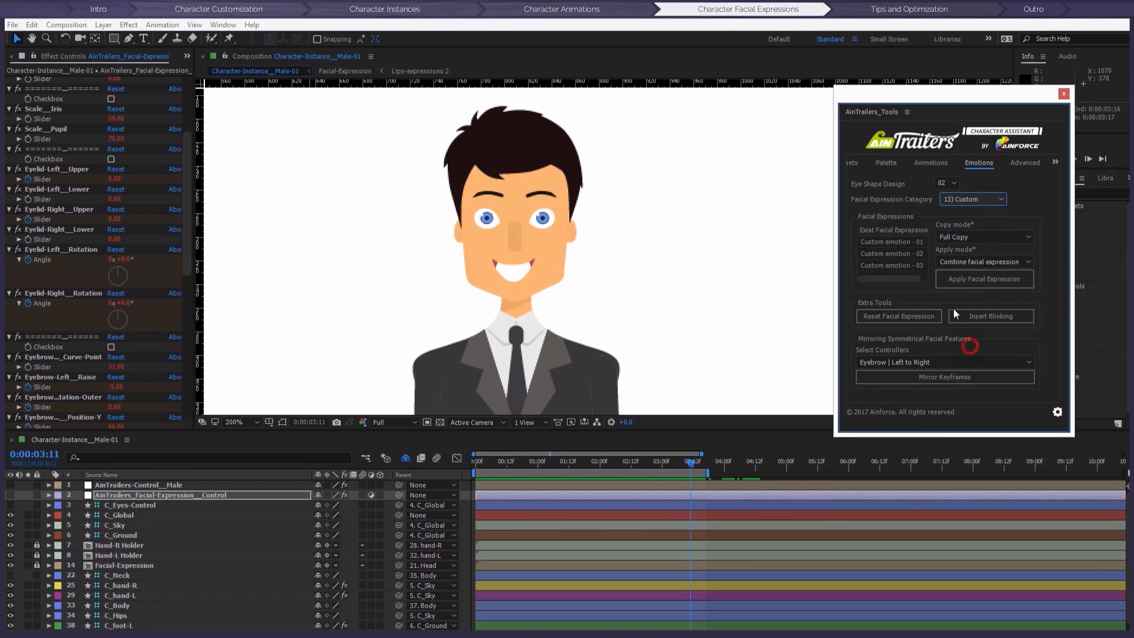
left_click(890, 266)
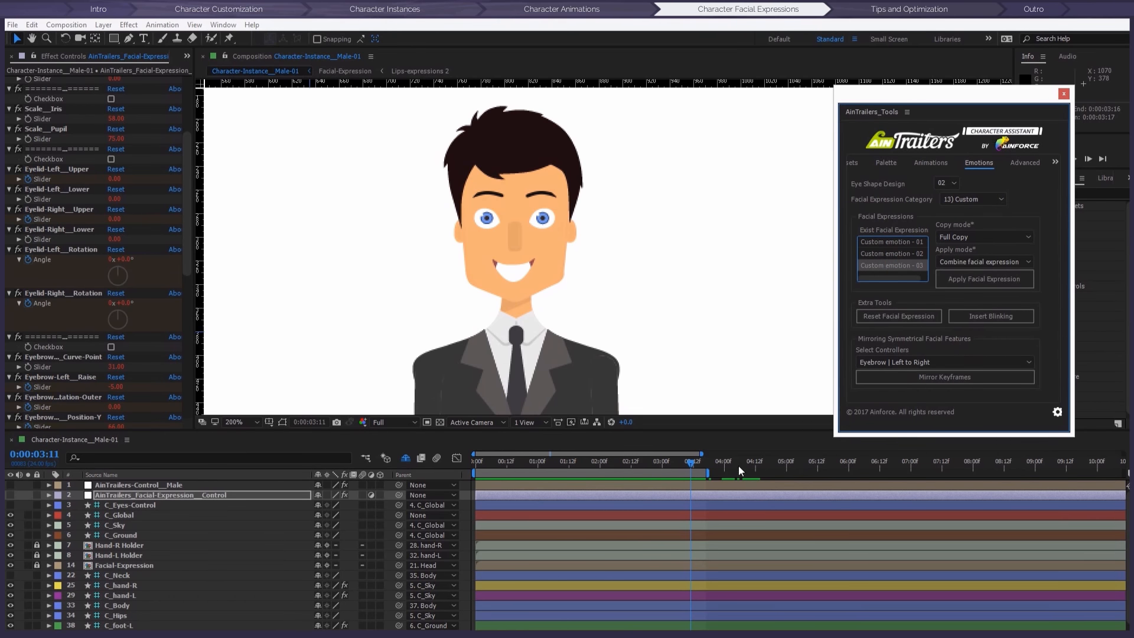
Step: Insert eye blinking into the facial animation at 0:00:04:00
left_click_drag(691, 466, 727, 470)
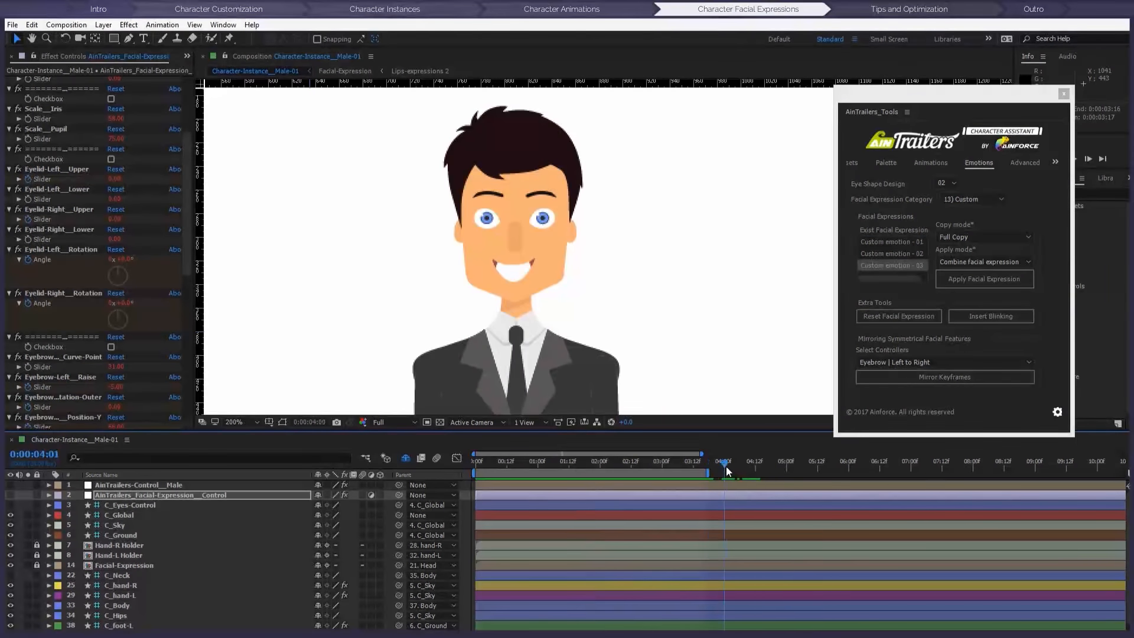
left_click(987, 315)
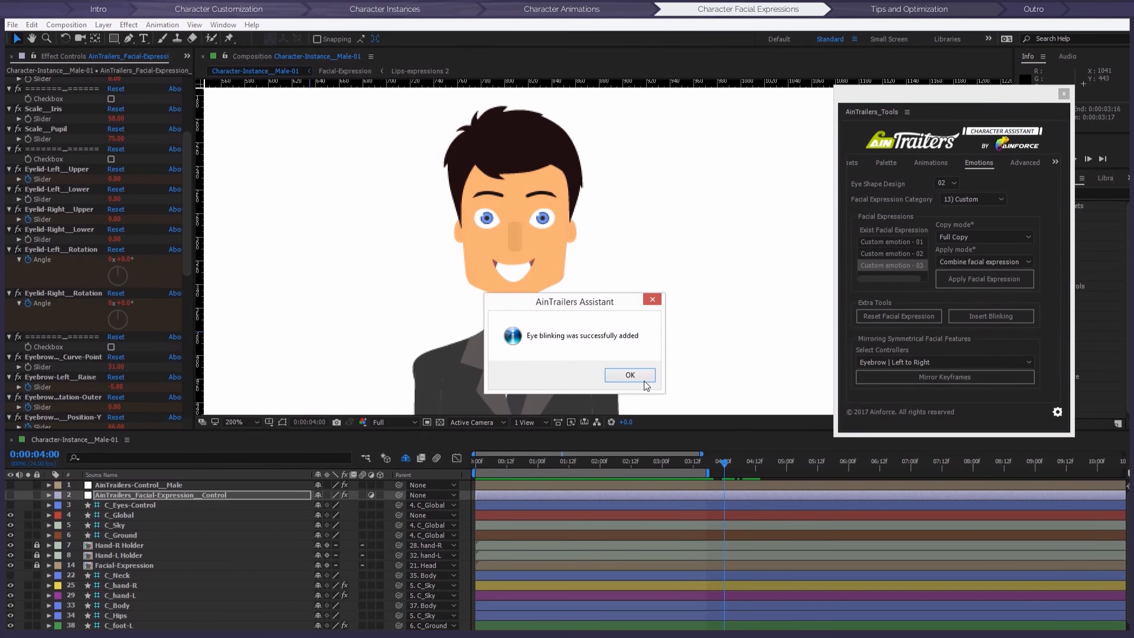
left_click(629, 375)
Step: Set the work area around the inserted blink and preview the eye blinking
left_click(722, 462)
left_click_drag(712, 466, 791, 465)
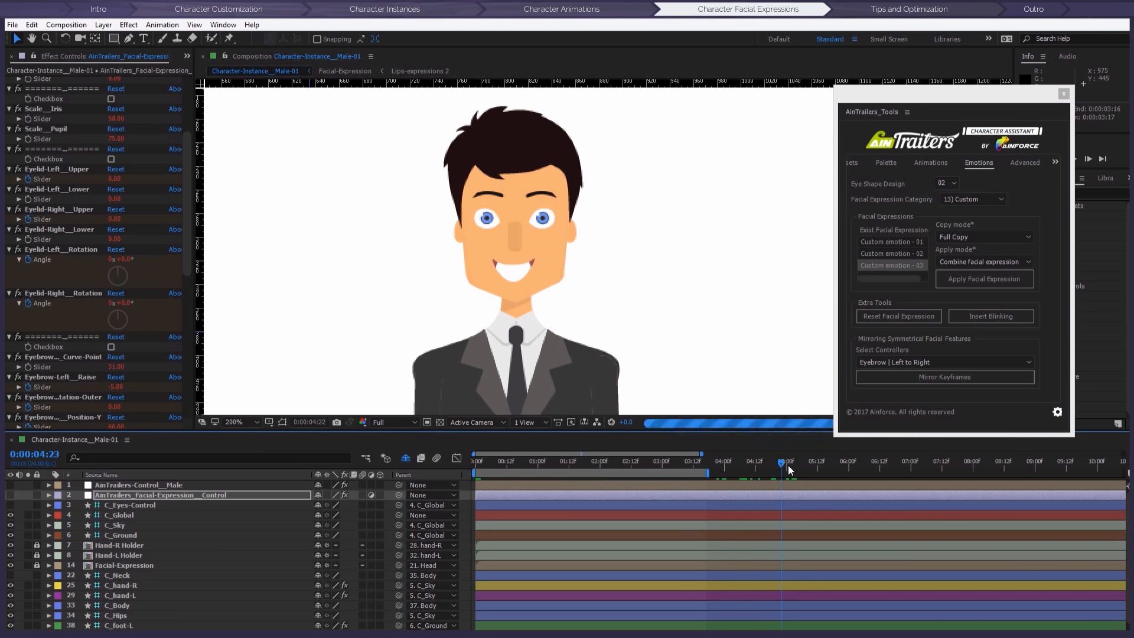
left_click_drag(475, 472, 680, 474)
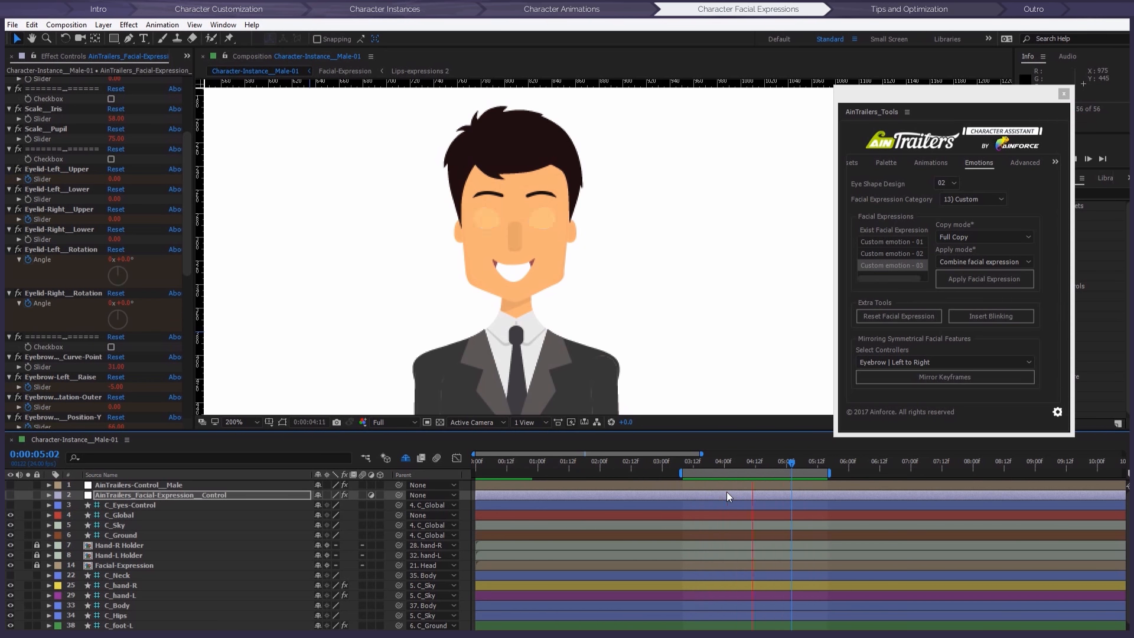
Step: At 0:00:06:02, reset the character's facial expression and scrub through the timeline to check it
left_click(791, 461)
left_click_drag(791, 461, 853, 434)
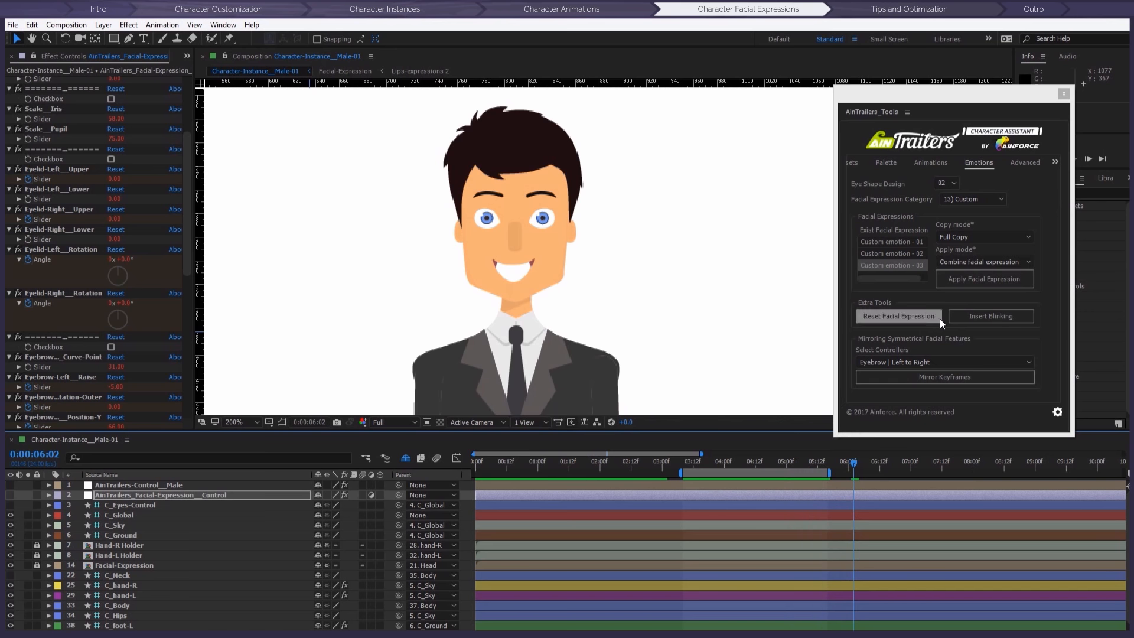
left_click(910, 318)
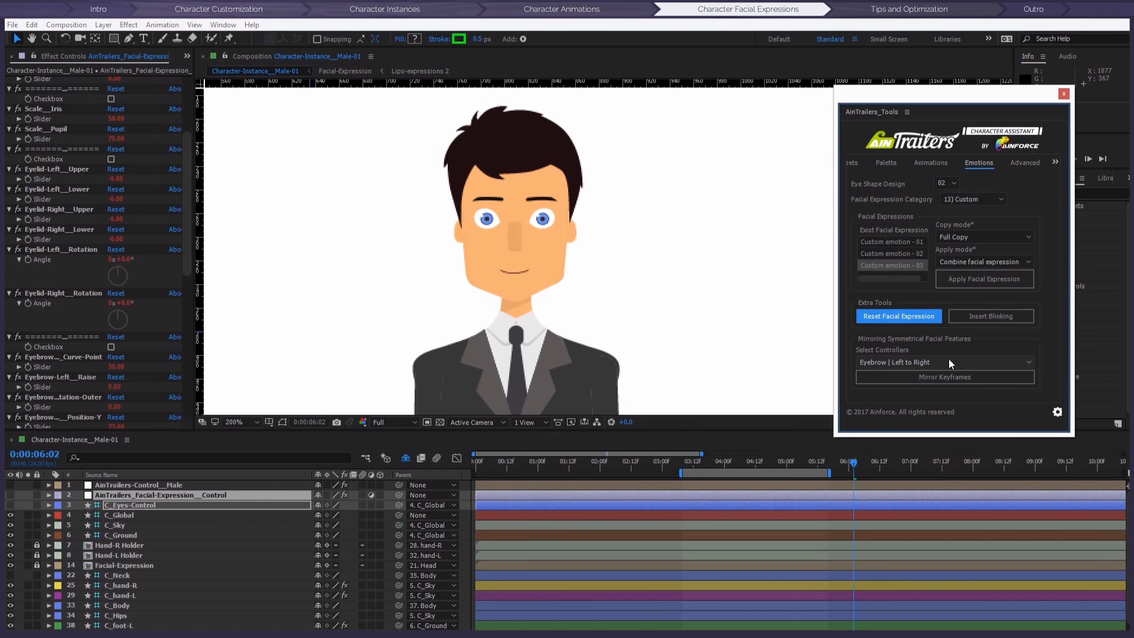
left_click_drag(793, 468, 932, 467)
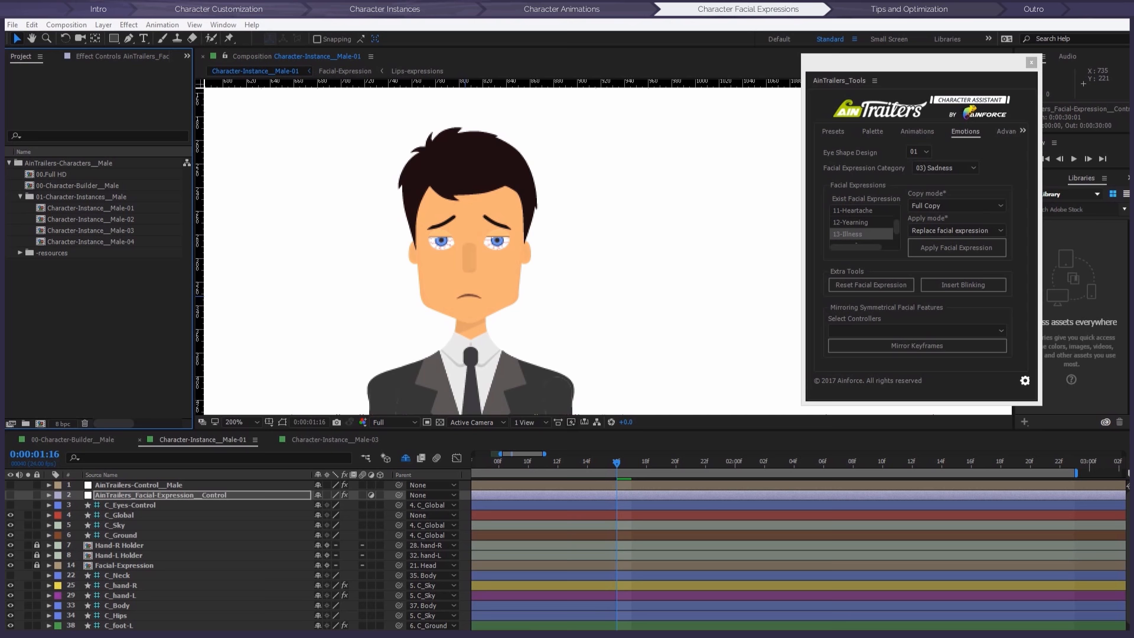
Step: In File Explorer, open AinTrailers-LipSync-Phonemic-Chart.png from the Facial-Expressions_Guides folder under 02-Element-Guides-(Help), examine the mouth numbers, and close it
left_click_drag(4, 111, 524, 112)
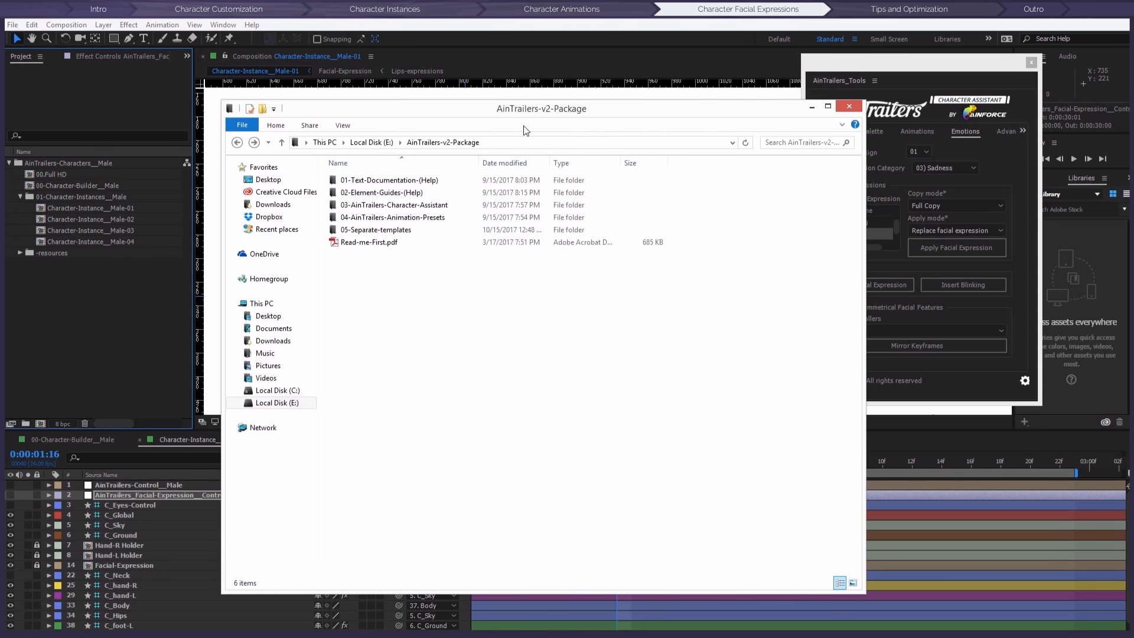
double_click(391, 194)
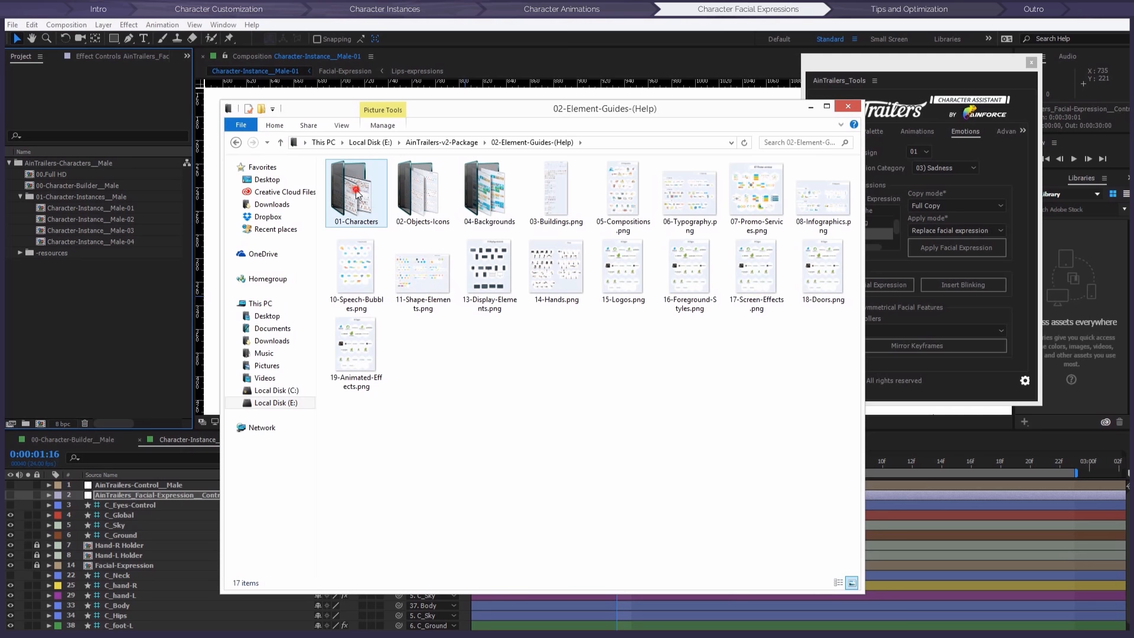
double_click(358, 191)
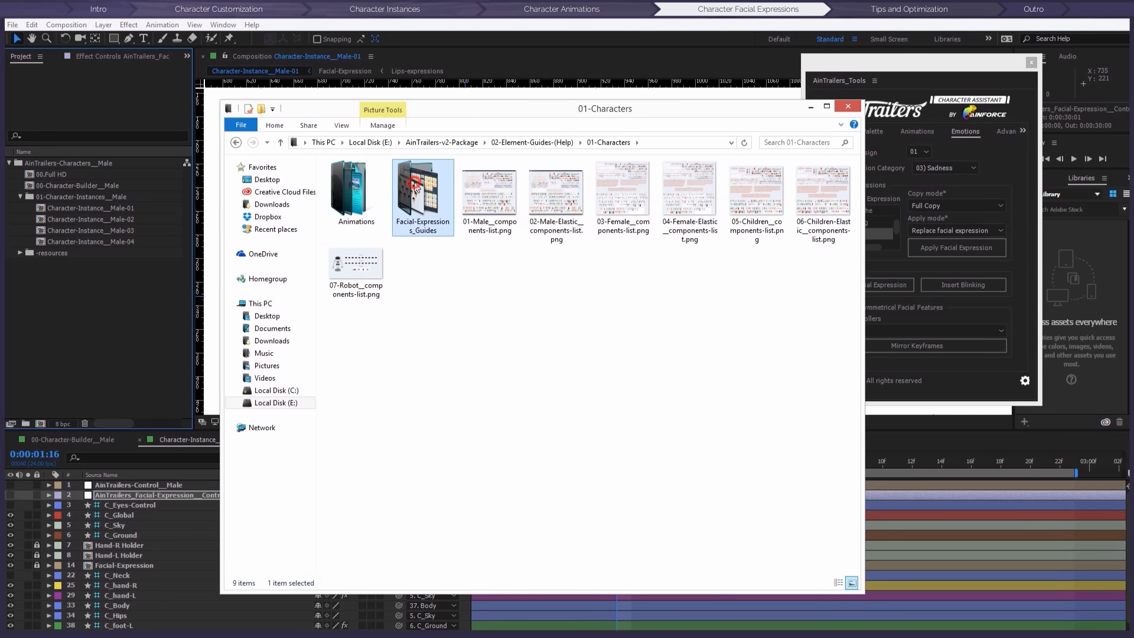
double_click(421, 228)
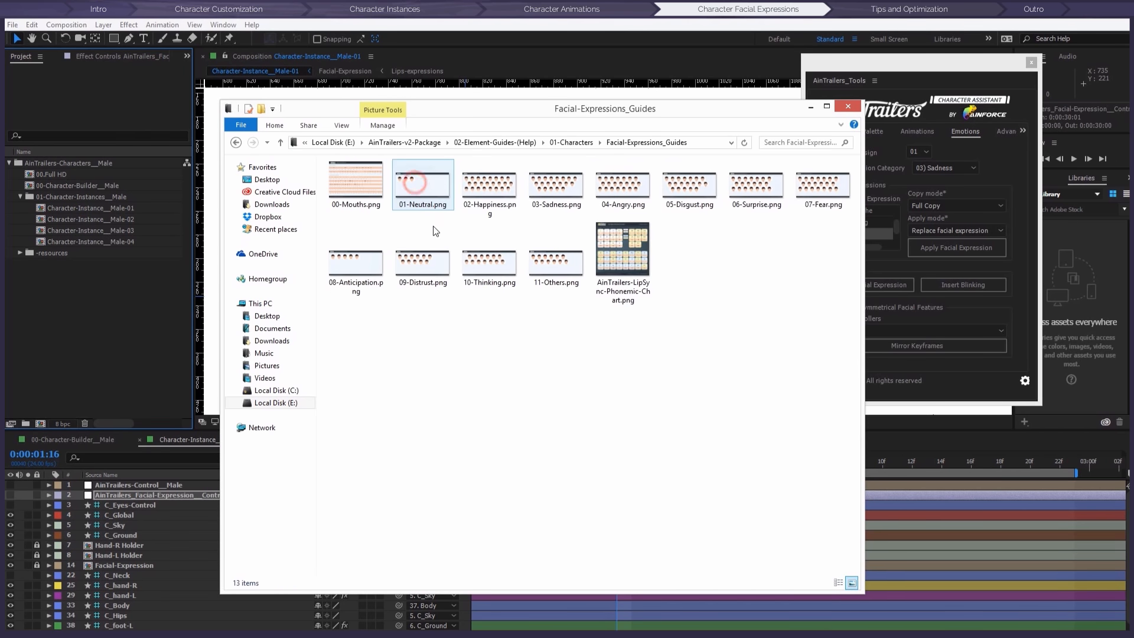
double_click(624, 232)
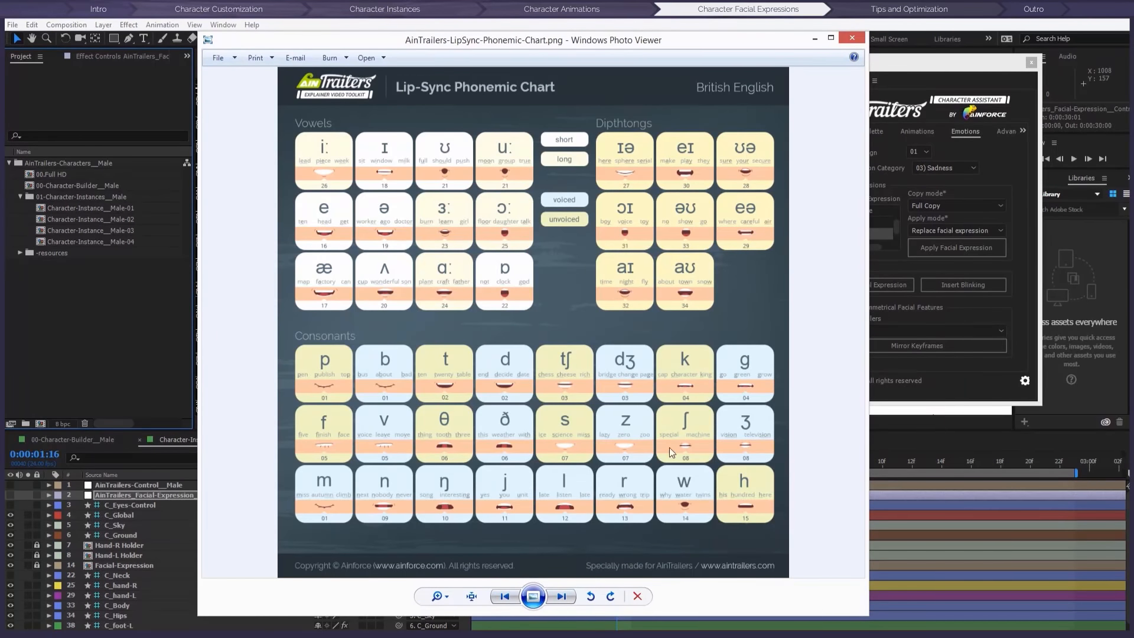
left_click(855, 36)
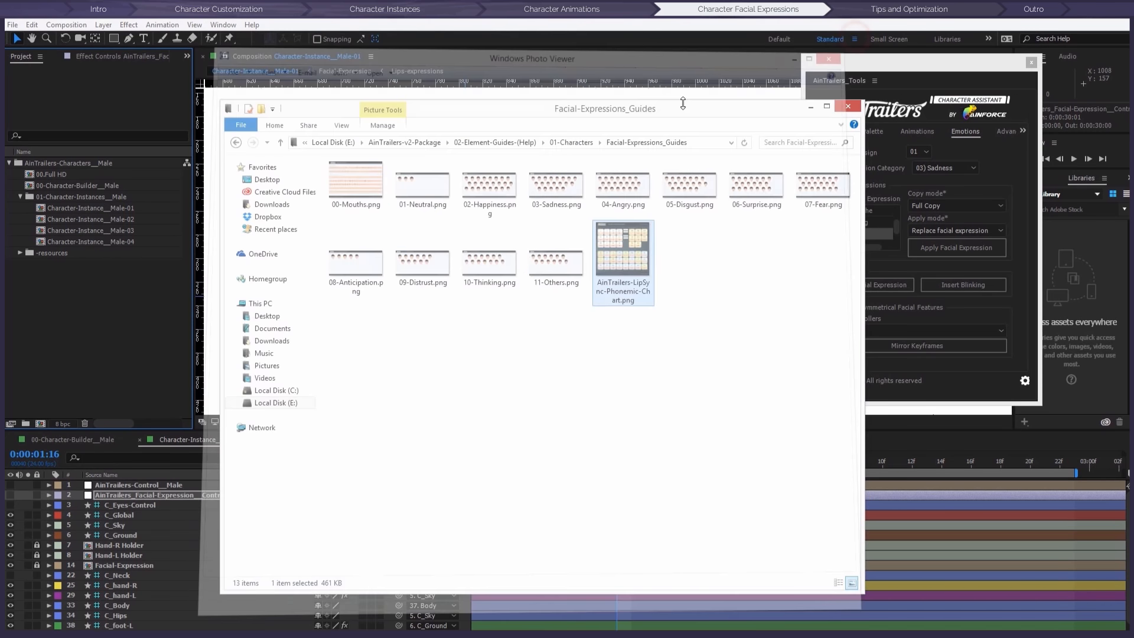
left_click(851, 107)
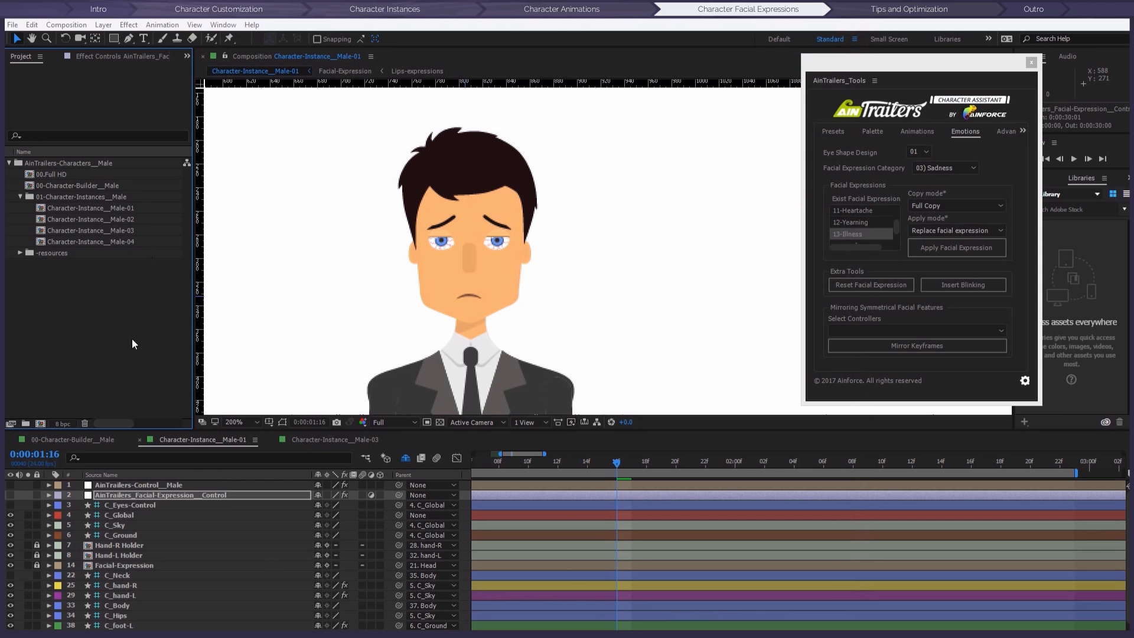
Step: Show the effect controls of AinTrailers_Facial-Expression__Control with the Mouth effect selected, and reset the facial expression
left_click(140, 493)
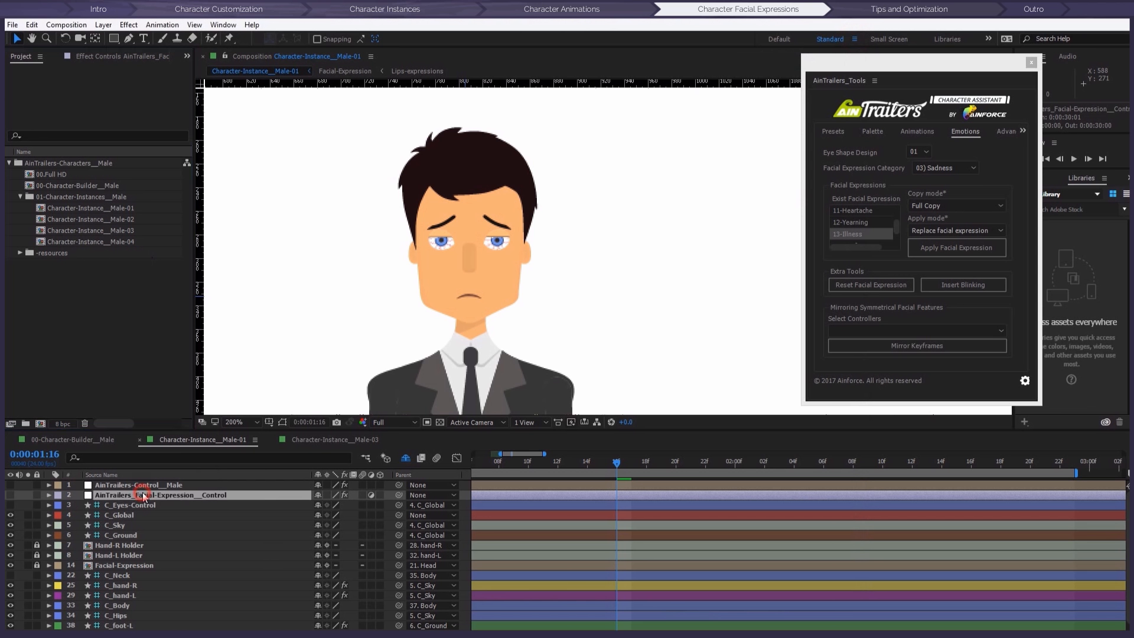
left_click(124, 55)
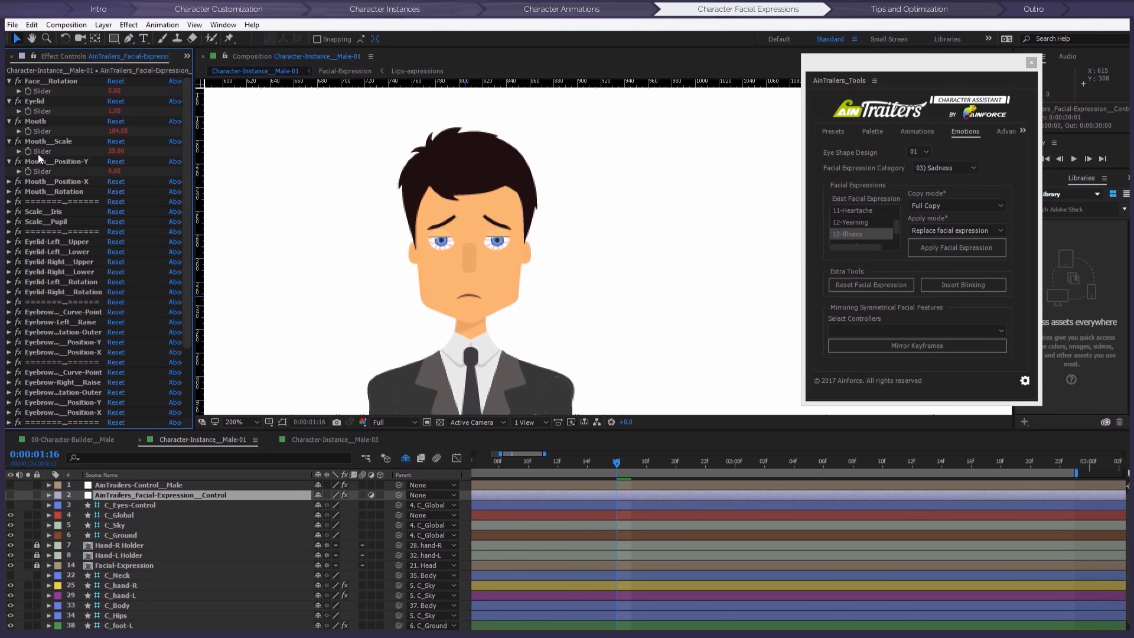
left_click(56, 121)
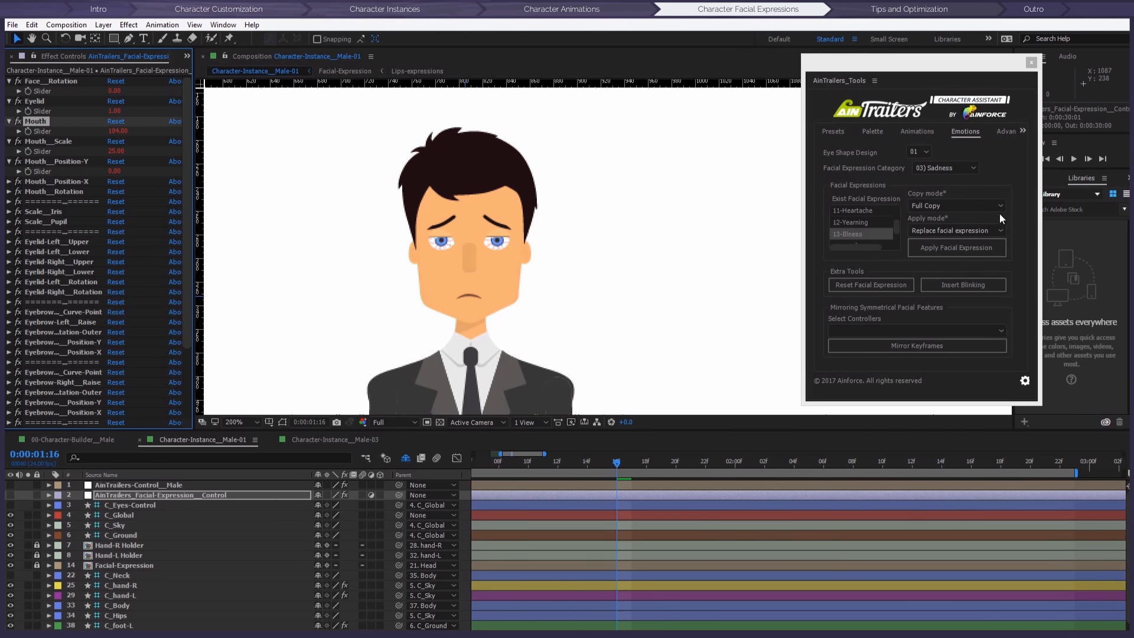
left_click(854, 284)
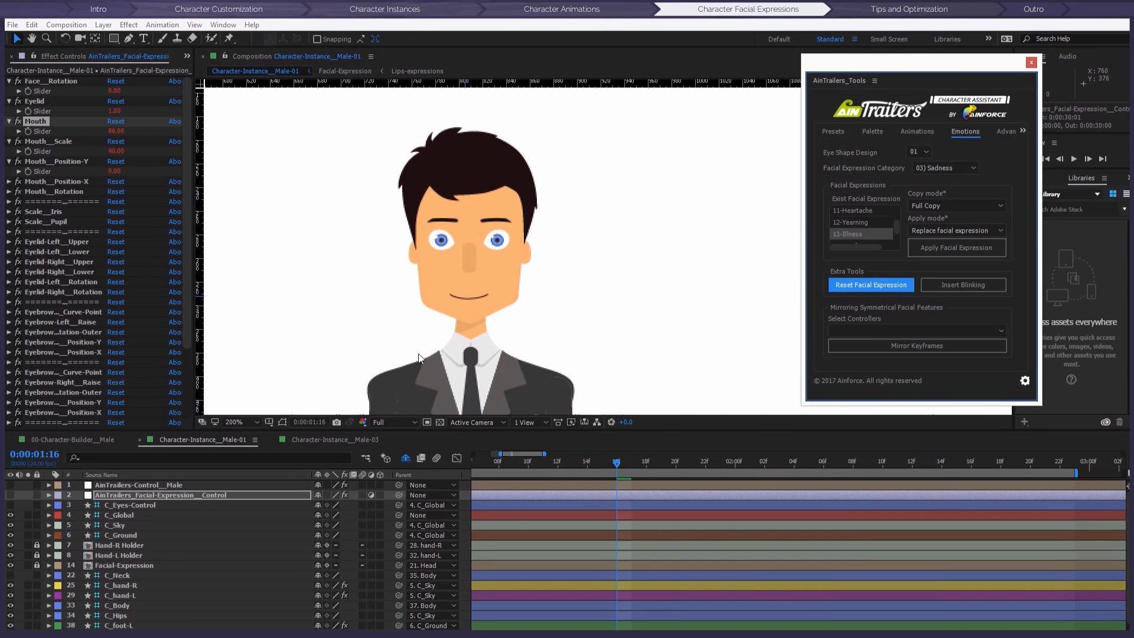
Step: Add a Mouth slider keyframe at 0:00:01:16 and make it a hold keyframe
left_click(27, 131)
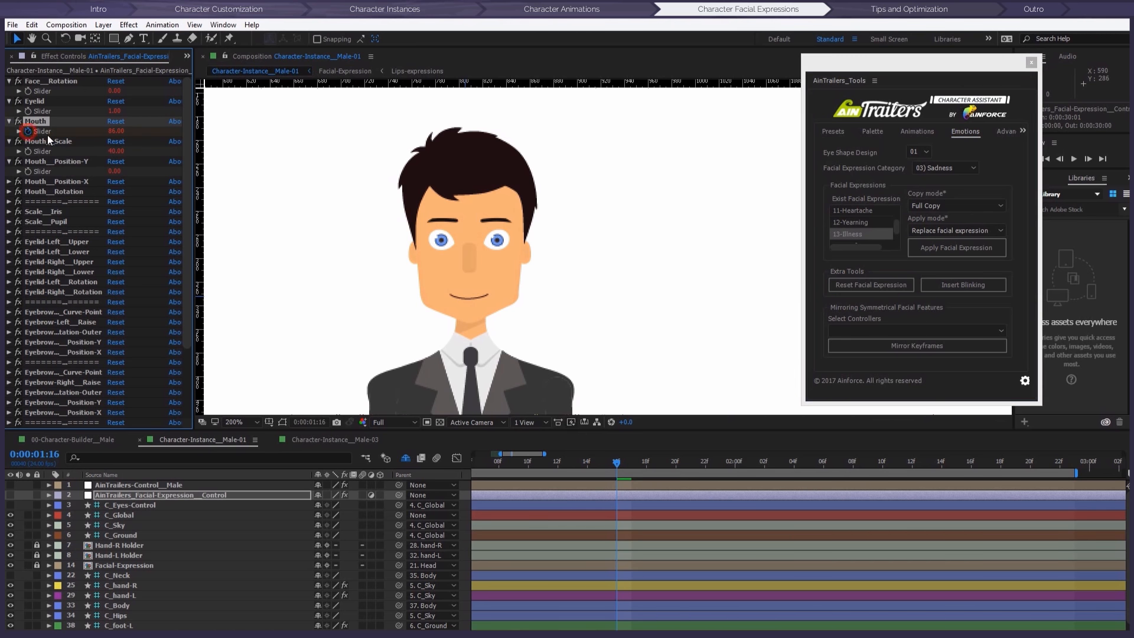
key("u")
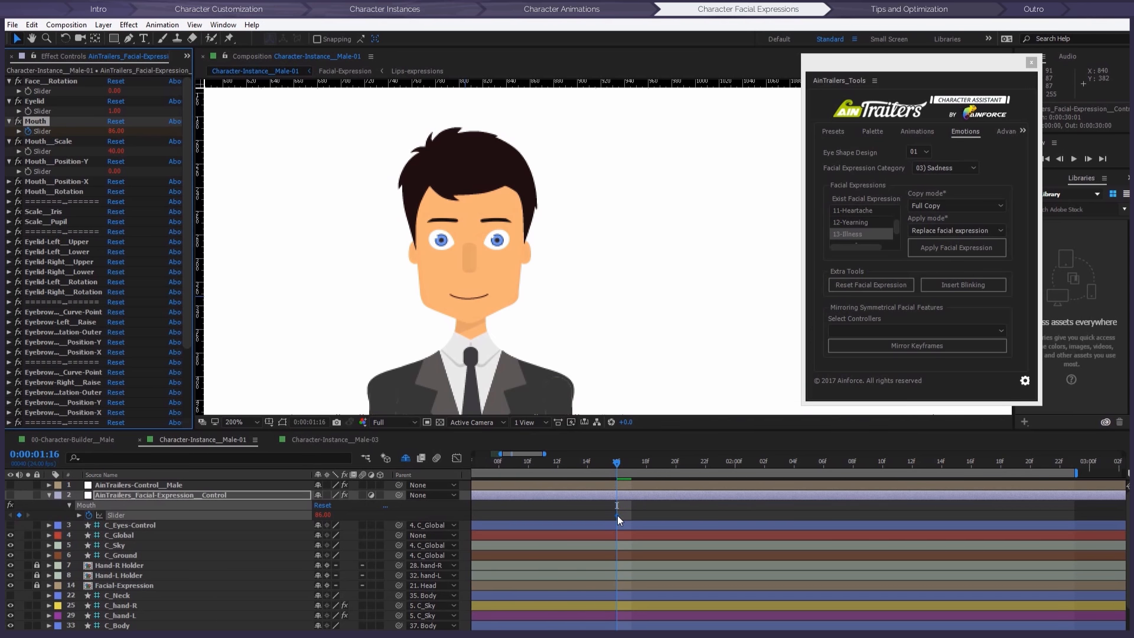
right_click(618, 515)
mouse_move(625, 509)
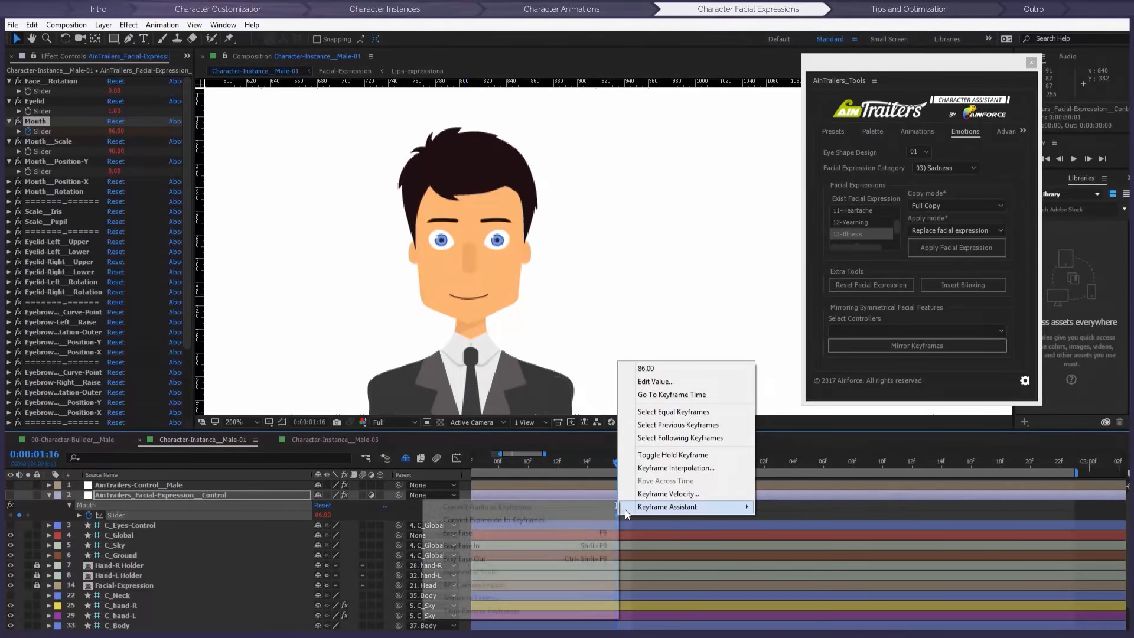
left_click(660, 456)
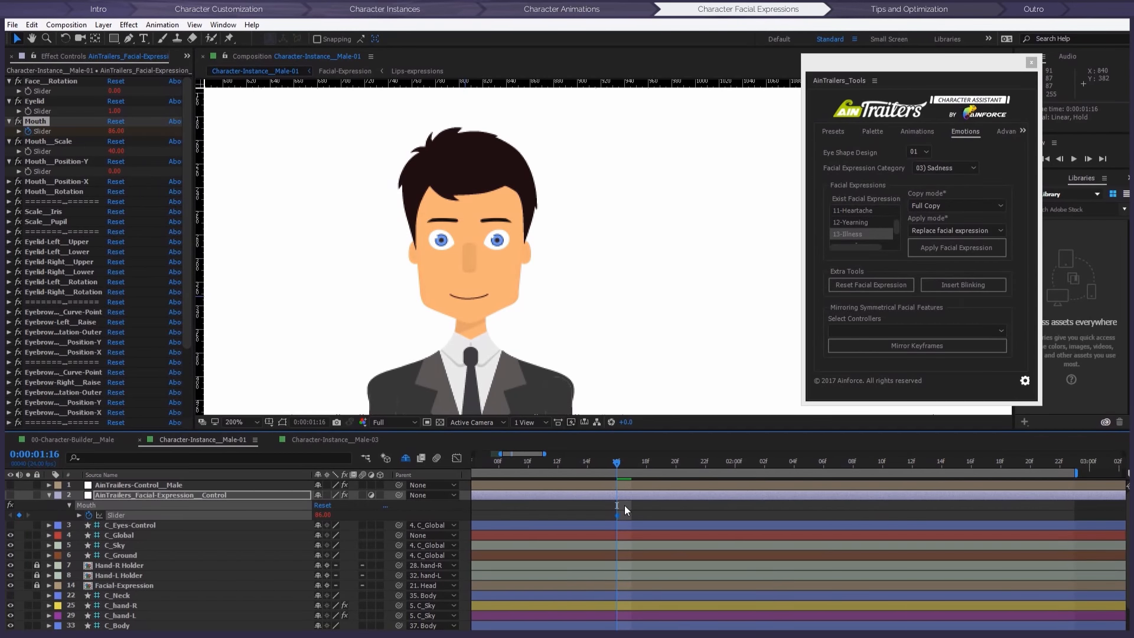
Step: Set the Mouth slider to 15 at 0:00:01:18 for the "h" sound of "Hello Universe" and scrub between the two mouth keyframes
left_click(619, 460)
left_click_drag(630, 463, 633, 462)
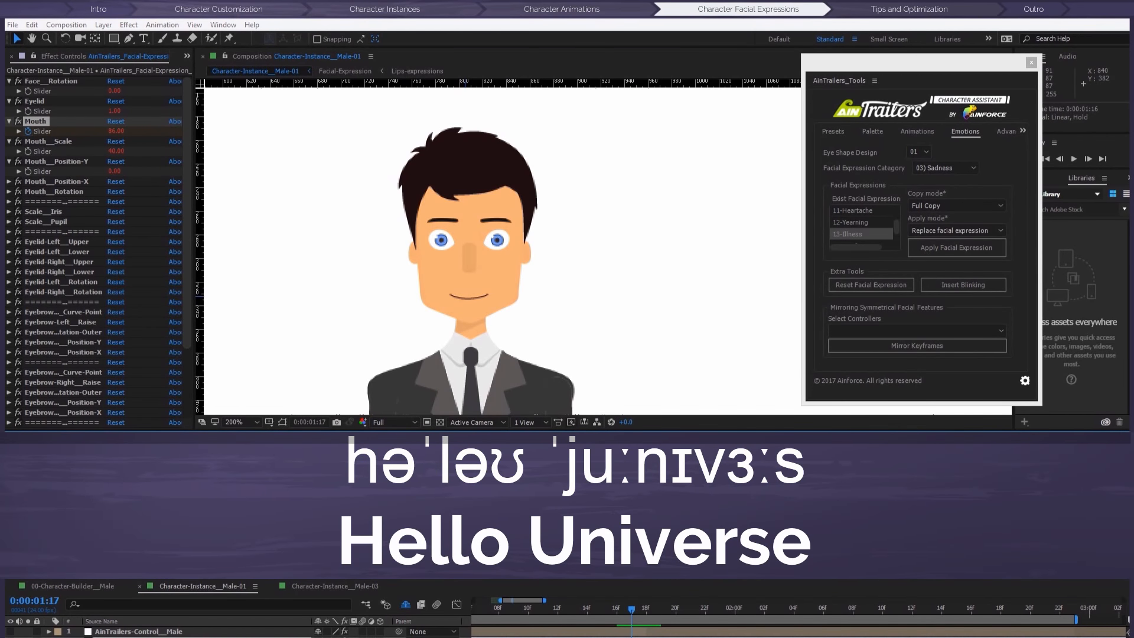
key("Page_Up")
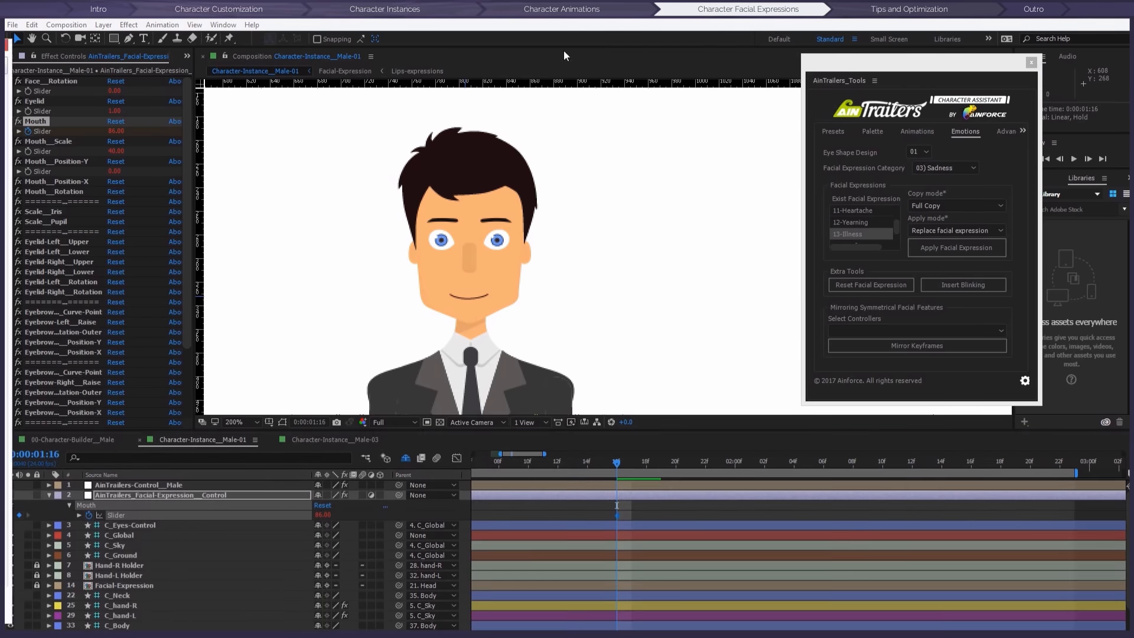
left_click_drag(564, 49, 526, 40)
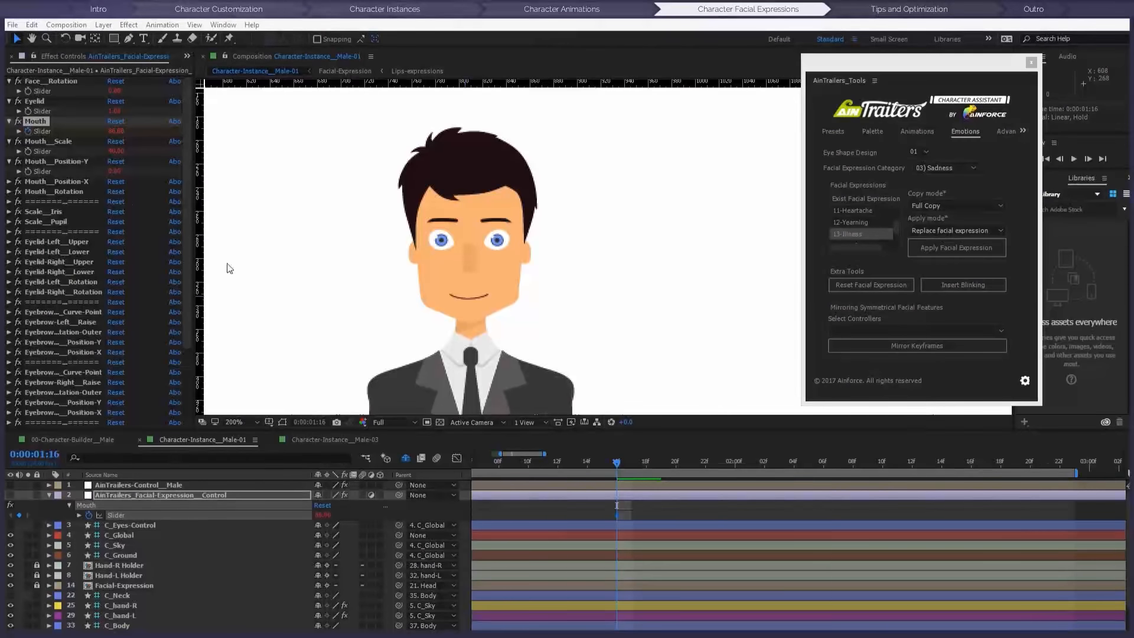
left_click_drag(618, 463, 646, 465)
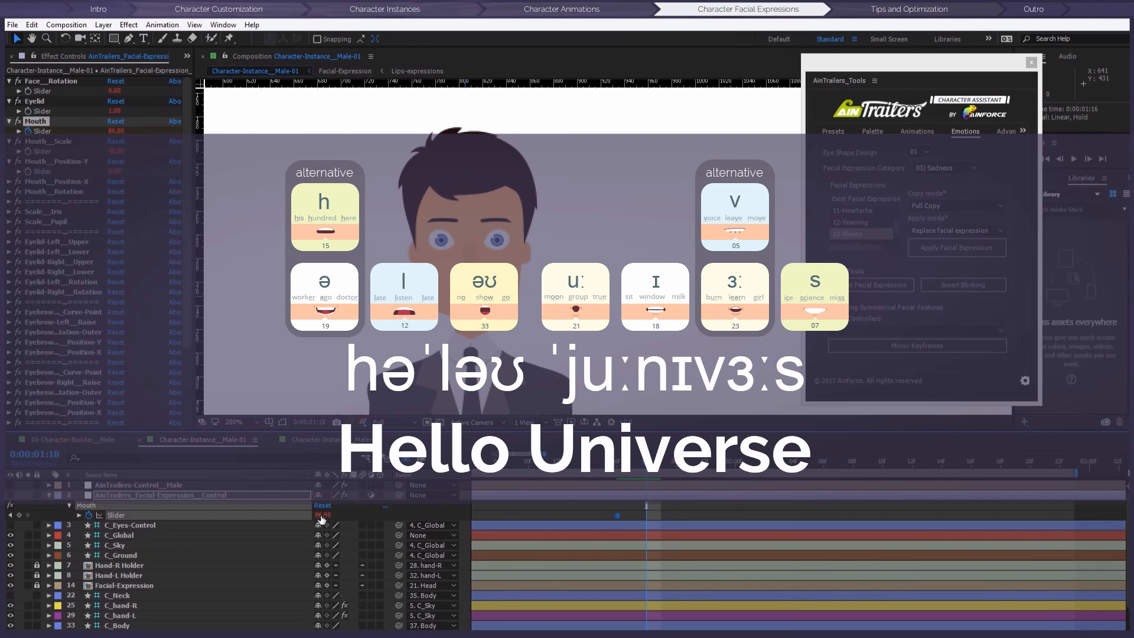
left_click(324, 516)
type("15")
key("Tab")
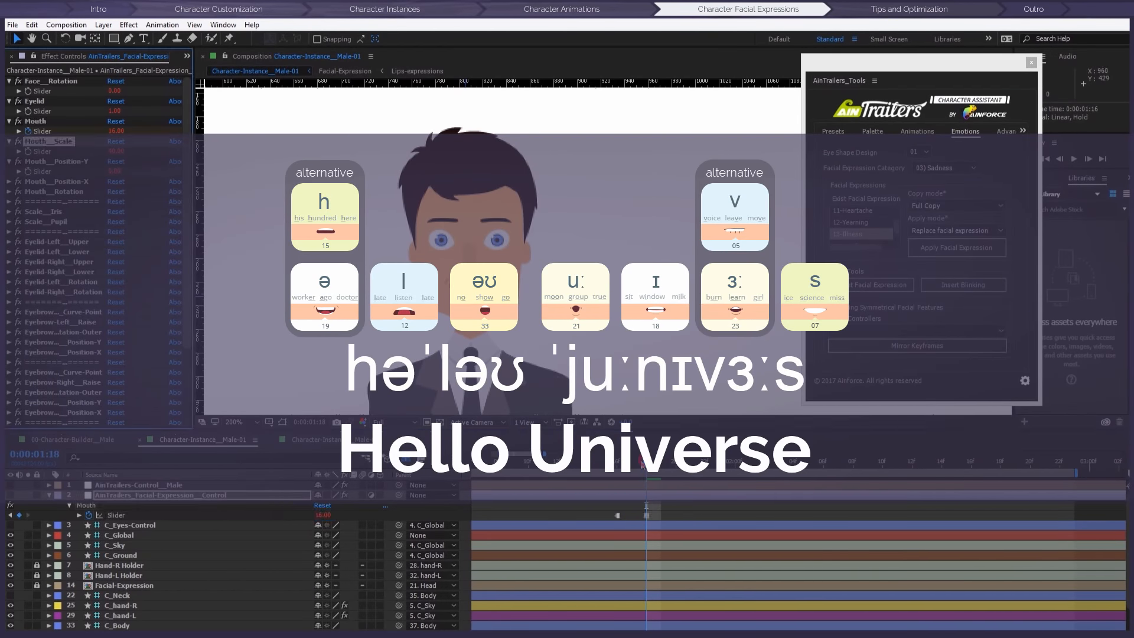
left_click_drag(647, 463, 616, 464)
left_click(645, 464)
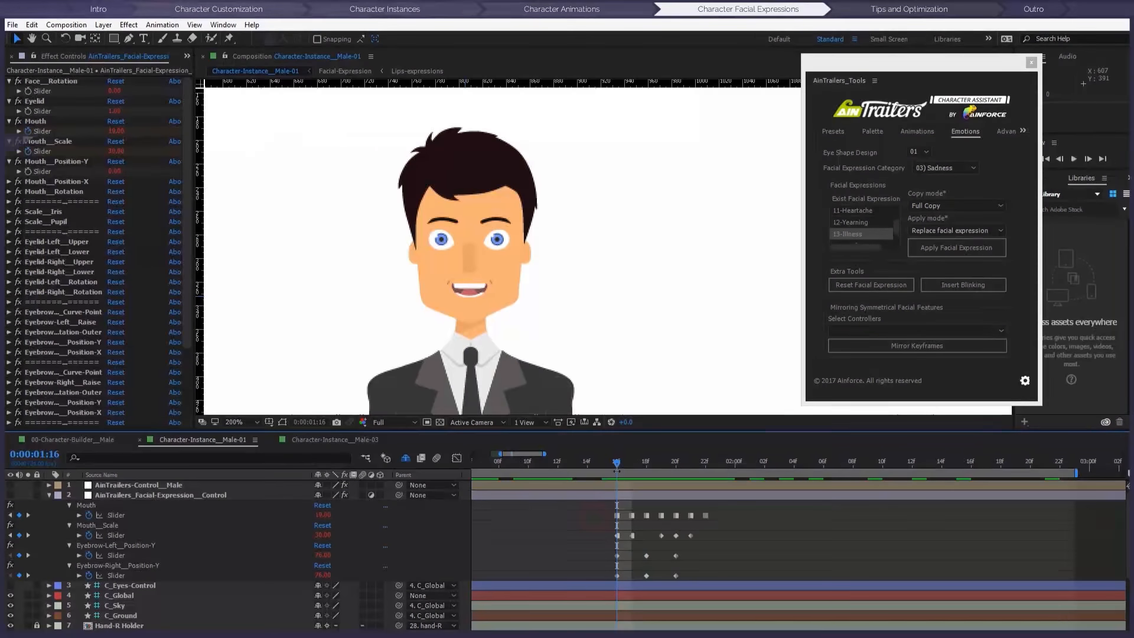
Step: Scrub through the lip-sync keyframes, set the work area start and end around them, and preview the speech animation
left_click_drag(617, 463, 657, 462)
left_click_drag(665, 462, 572, 461)
key("n")
key("b")
key("space")
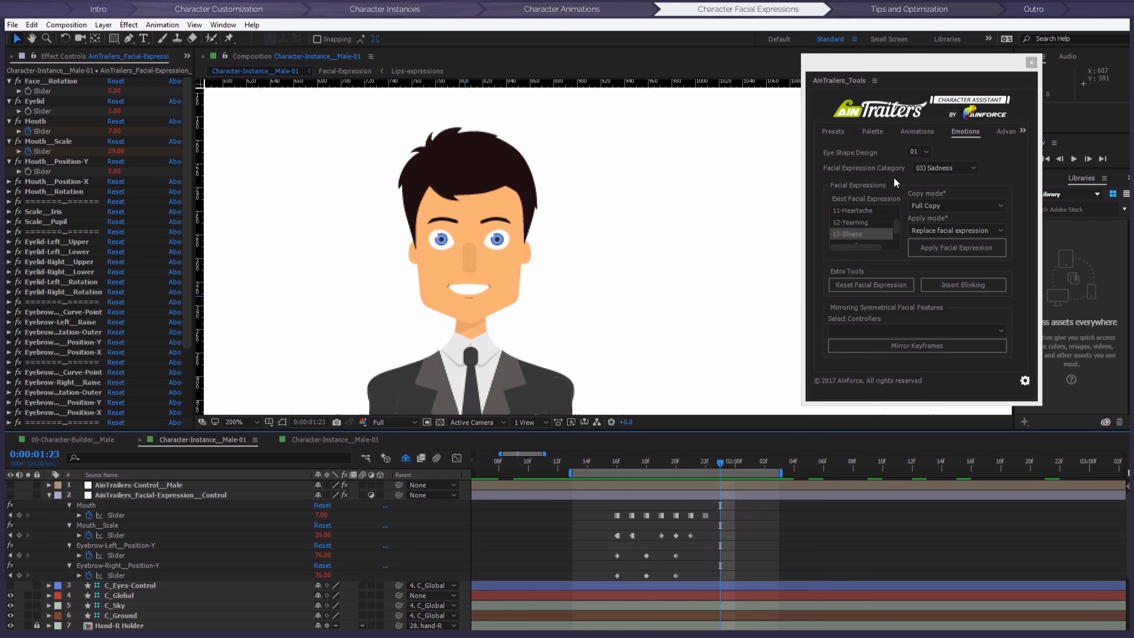
Step: Save the current facial expression as a custom preset with AinTrailers_Tools
left_click(1007, 132)
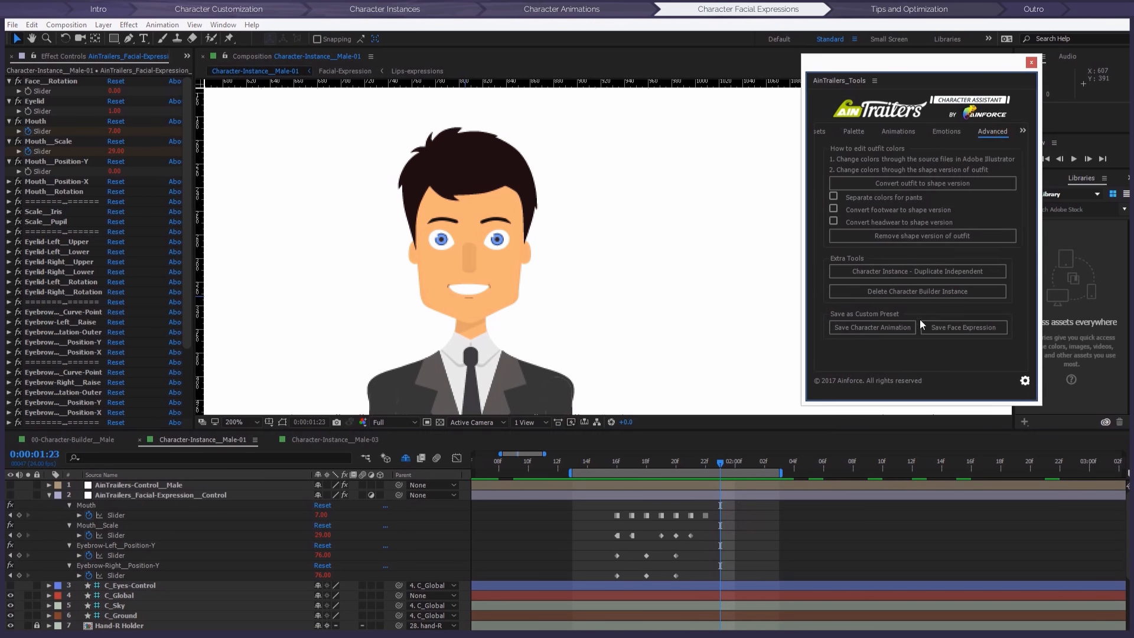
left_click(969, 331)
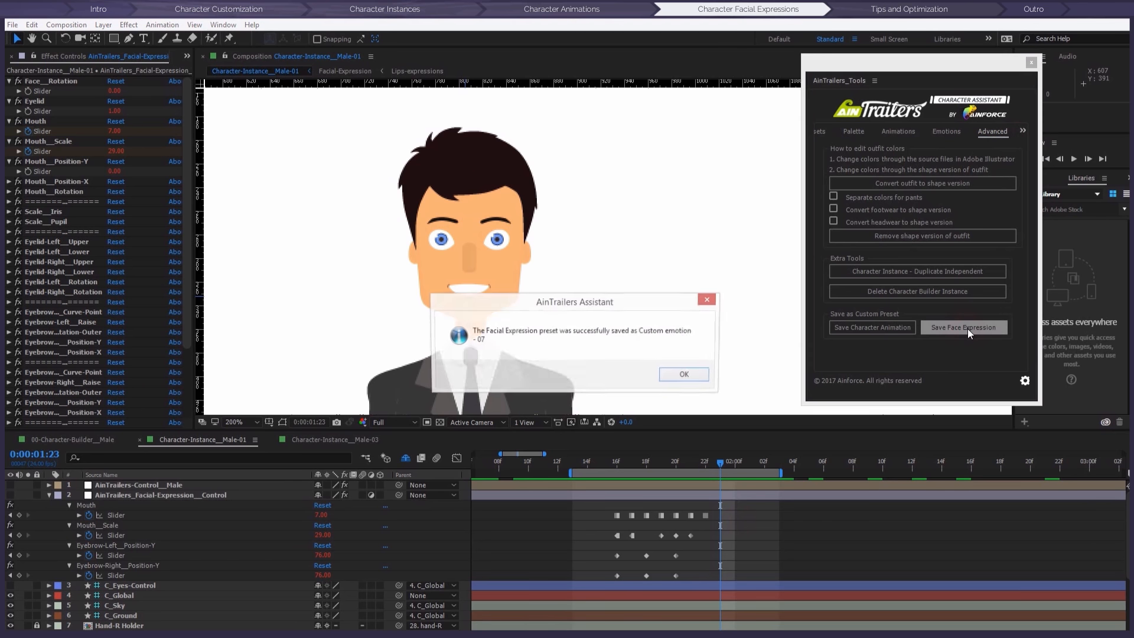
left_click(691, 374)
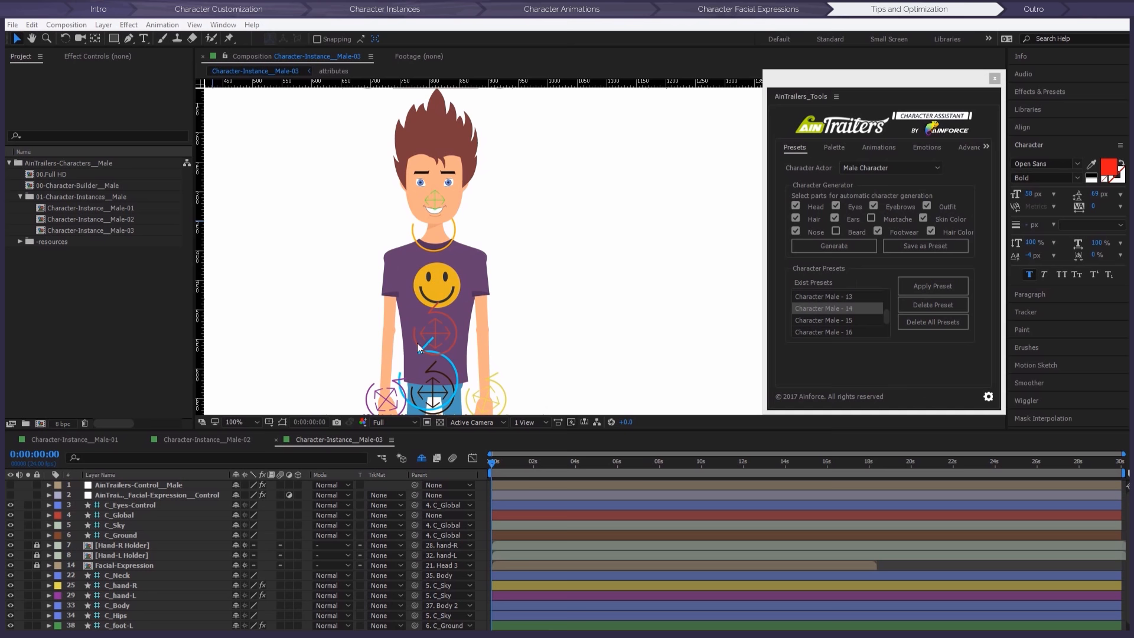
Step: Look through the three compositions Character-Instance__Male-01, Male-02 and Male-03 to compare their characters
left_click(75, 440)
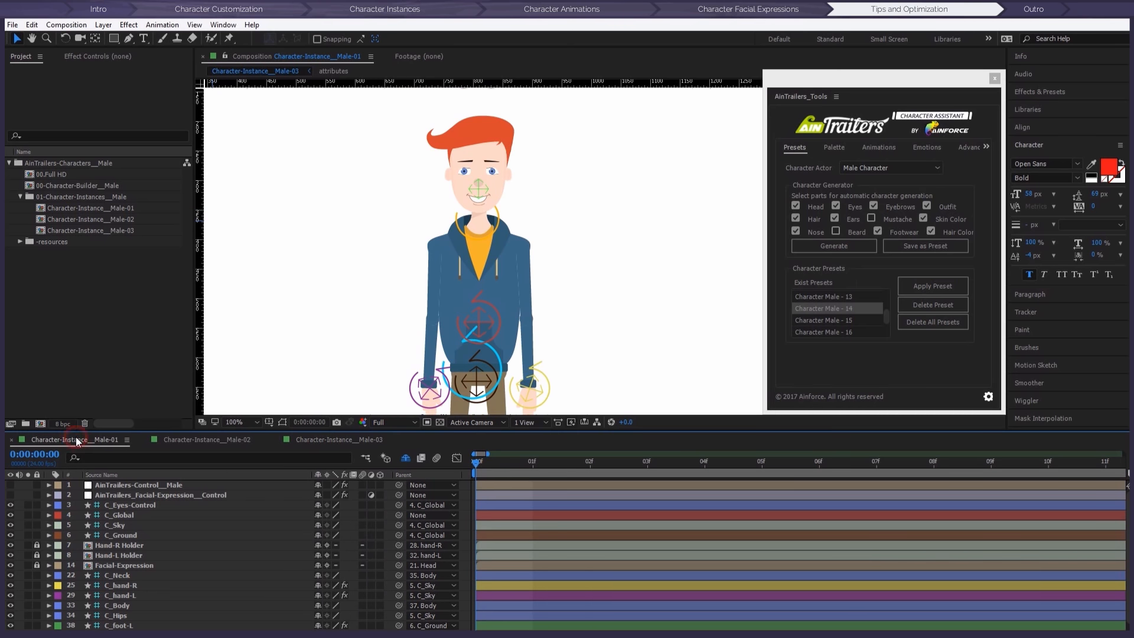
left_click(215, 440)
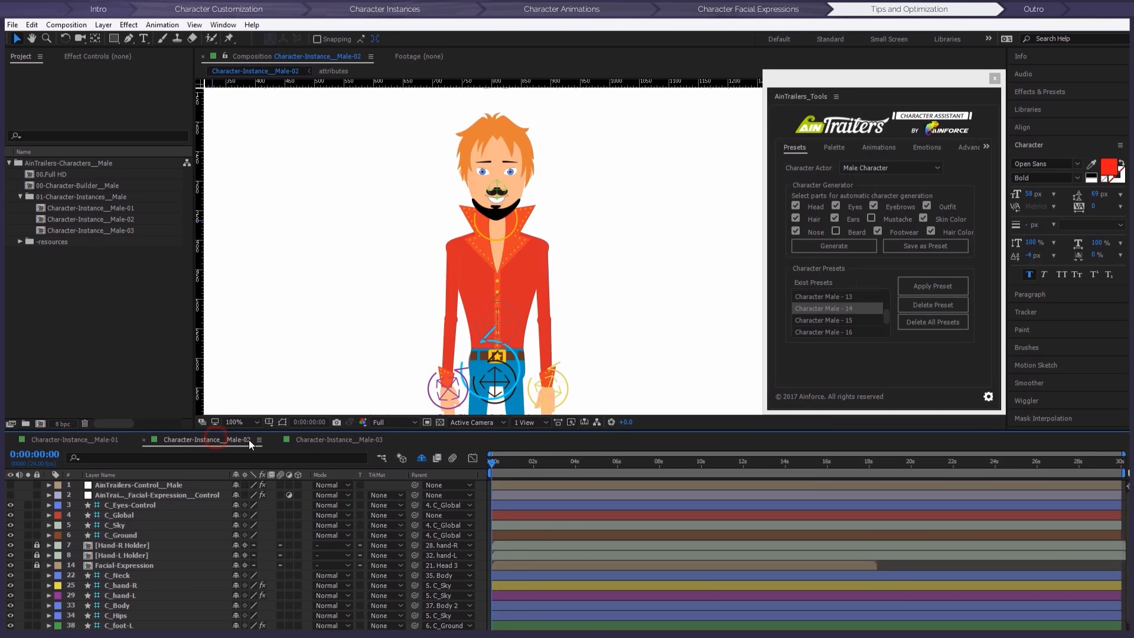
left_click(323, 440)
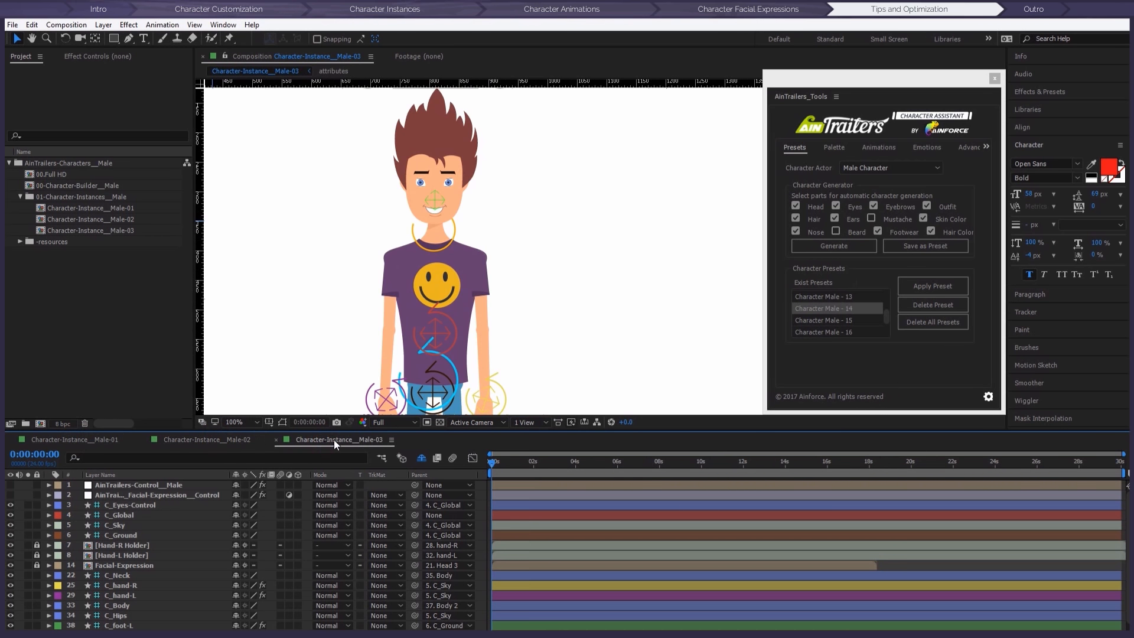
left_click(241, 440)
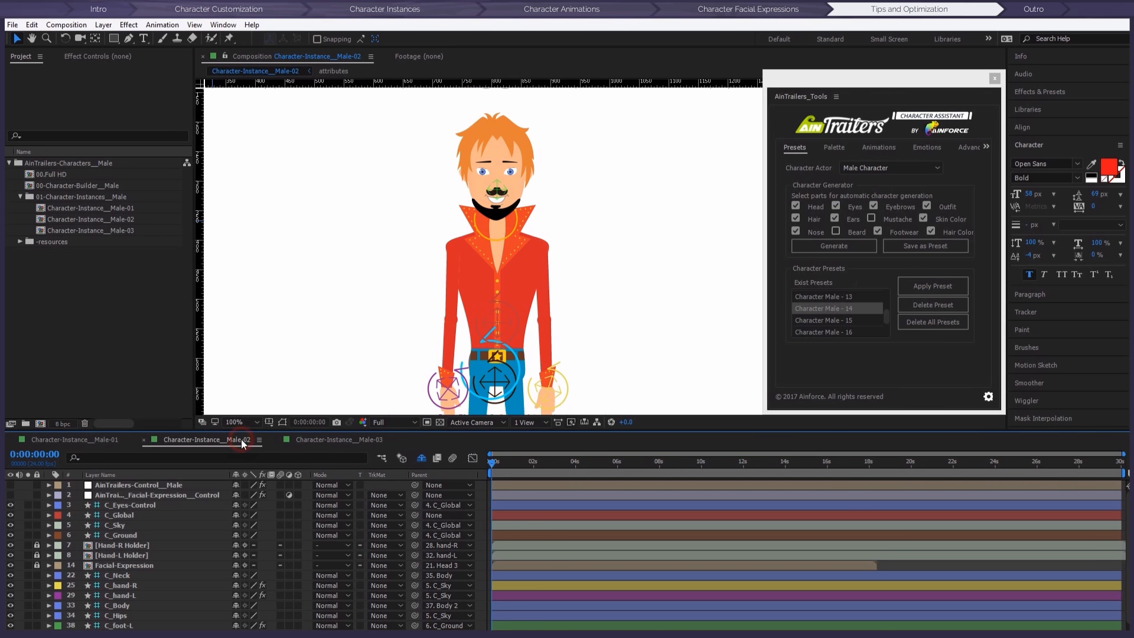
left_click(79, 438)
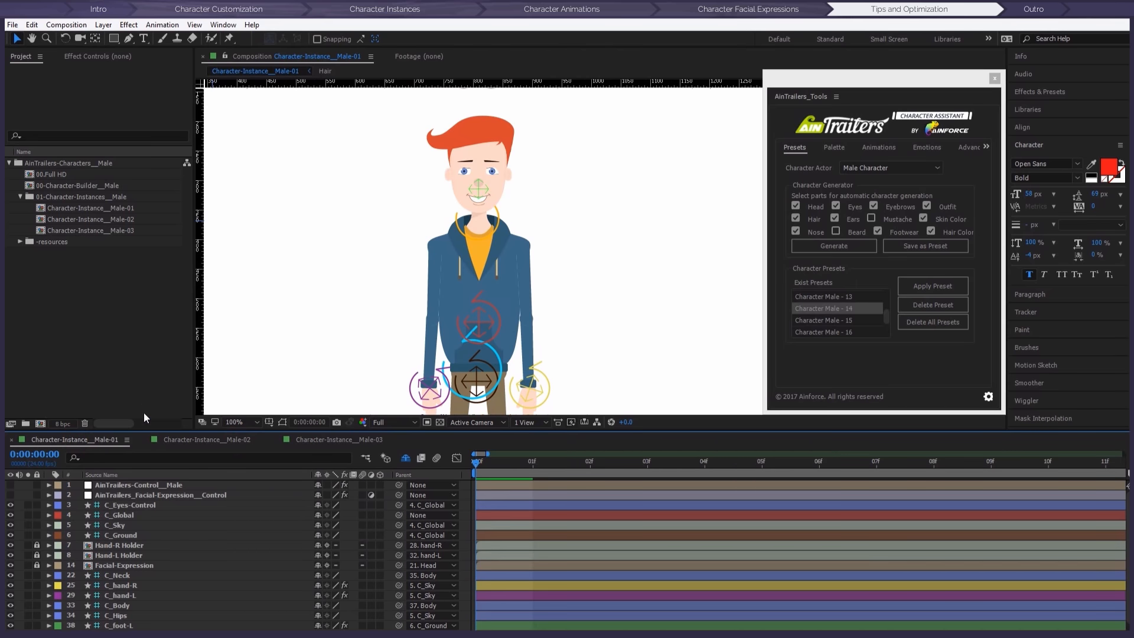
left_click(182, 441)
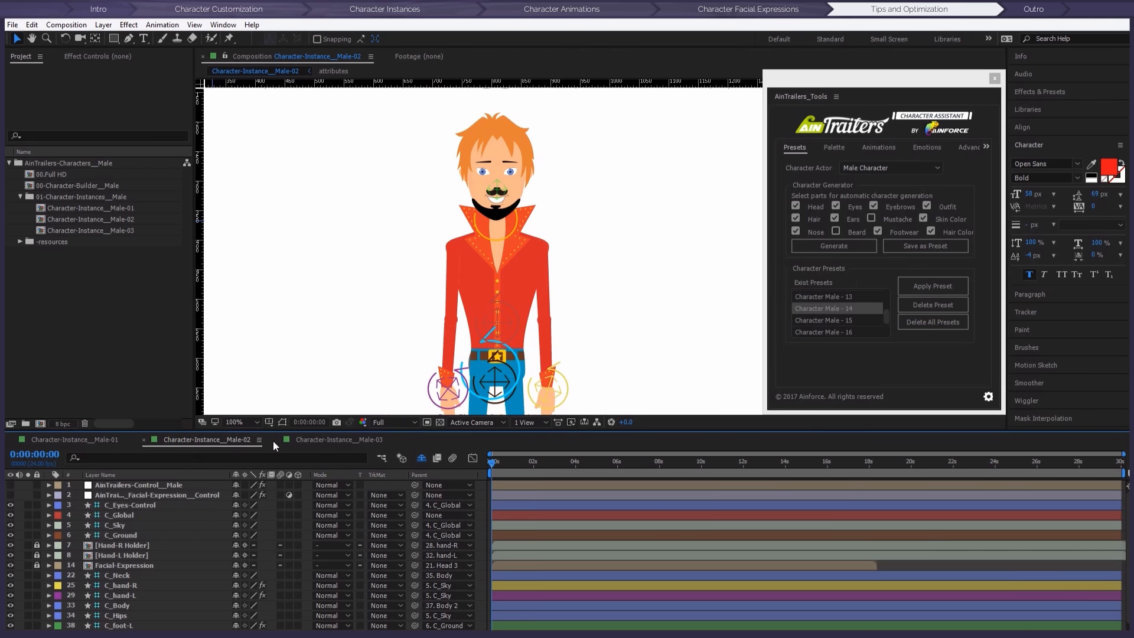
left_click(305, 439)
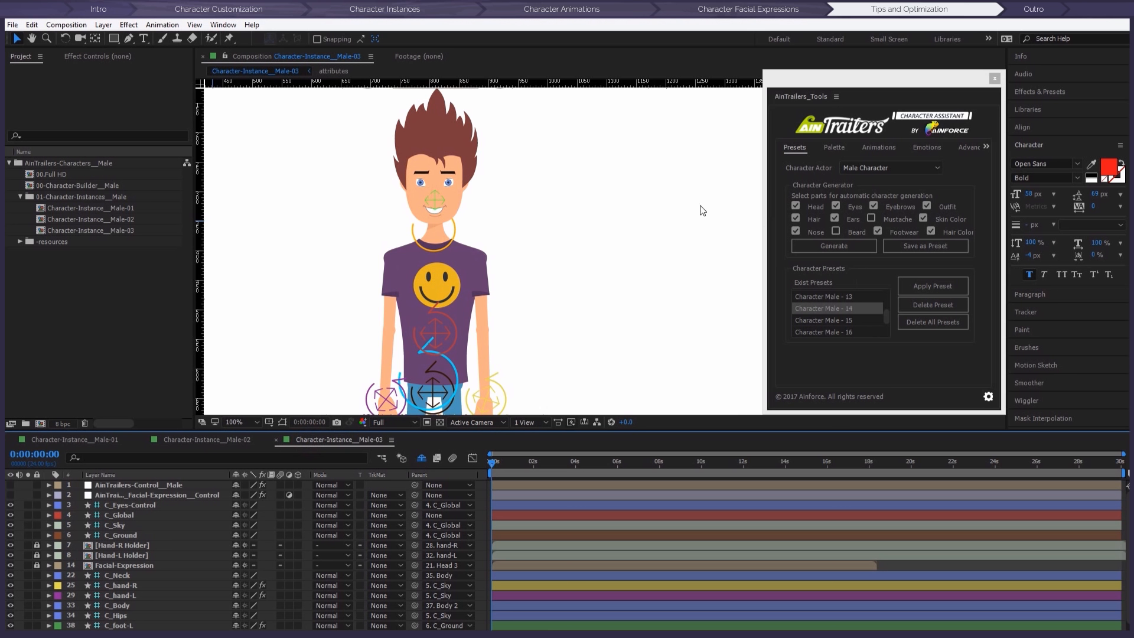
Step: Delete the 00-Character-Builder__Male instance with the AinTrailers_Tools Advanced options
left_click(969, 148)
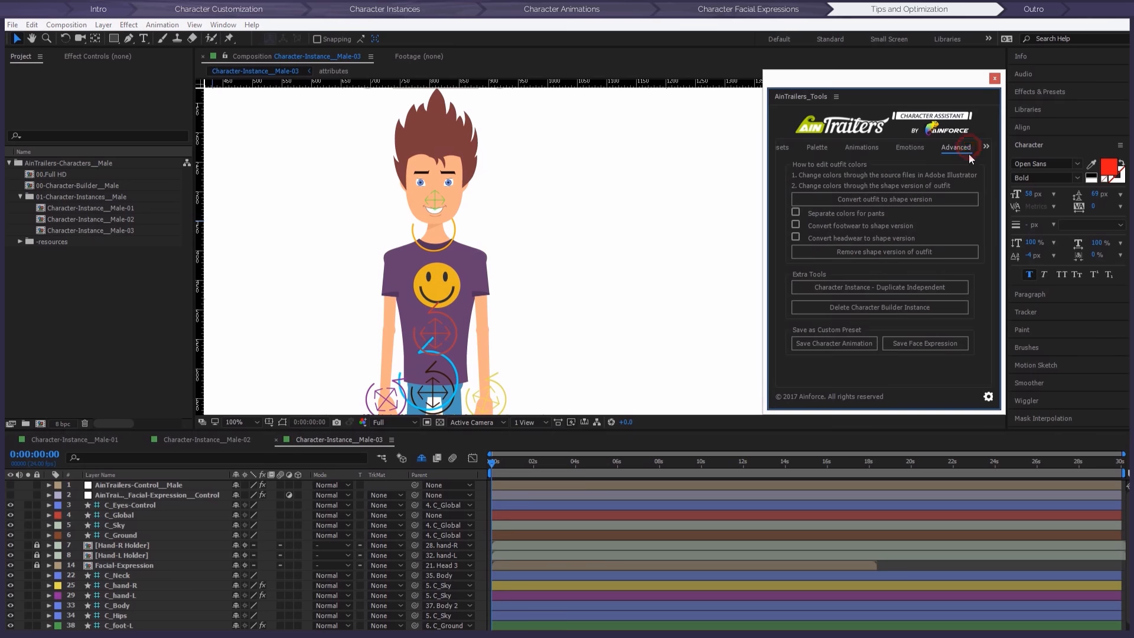
left_click(864, 309)
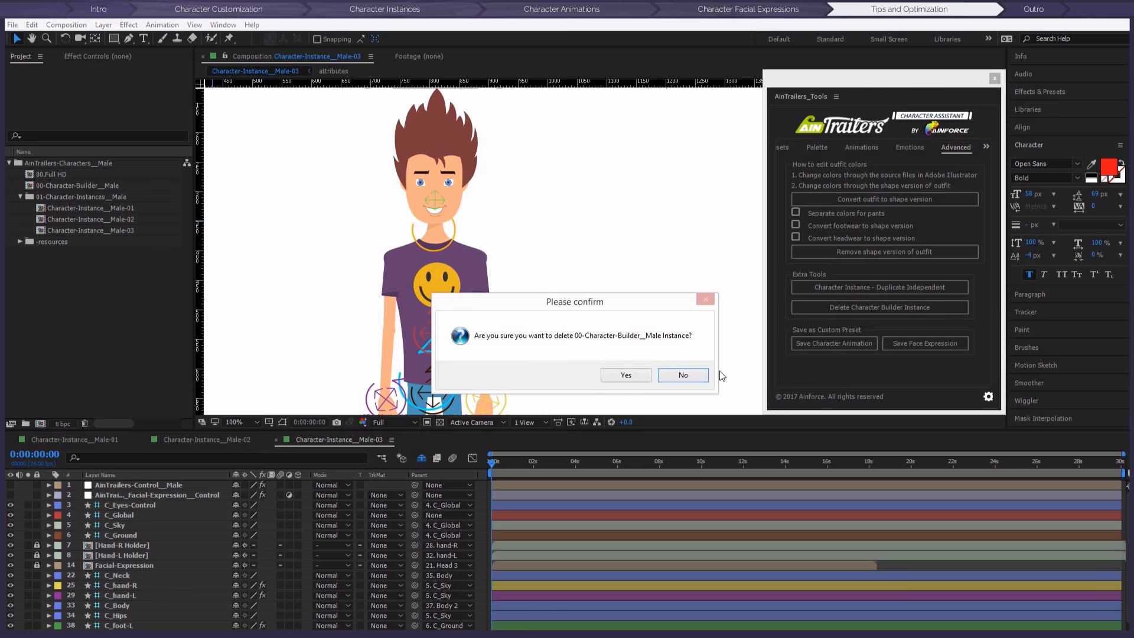
left_click(636, 372)
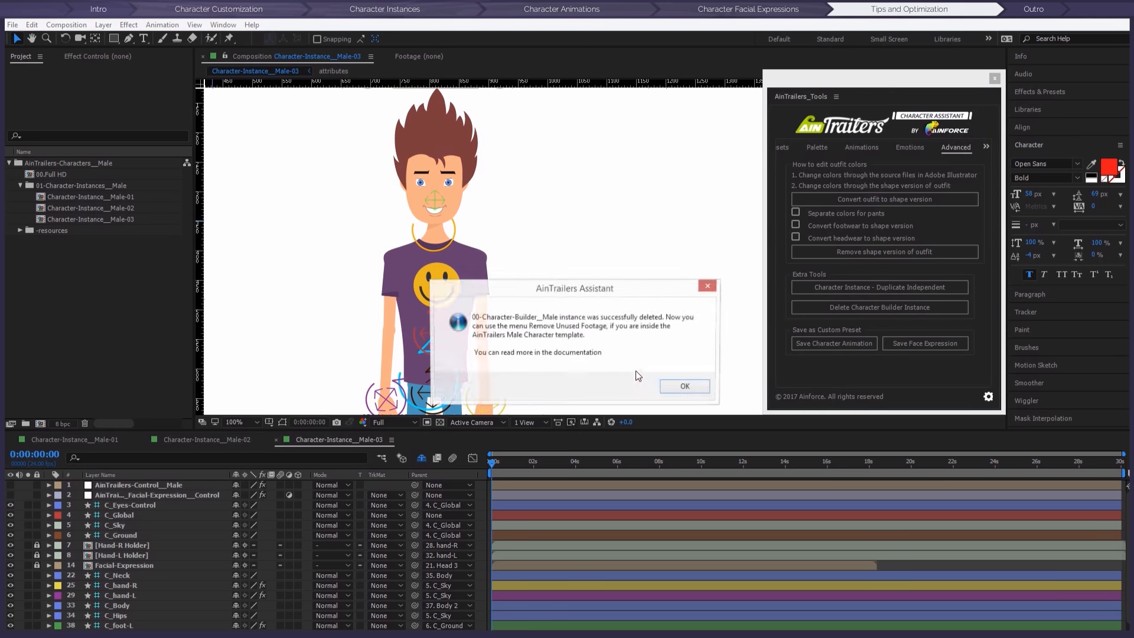
left_click(674, 385)
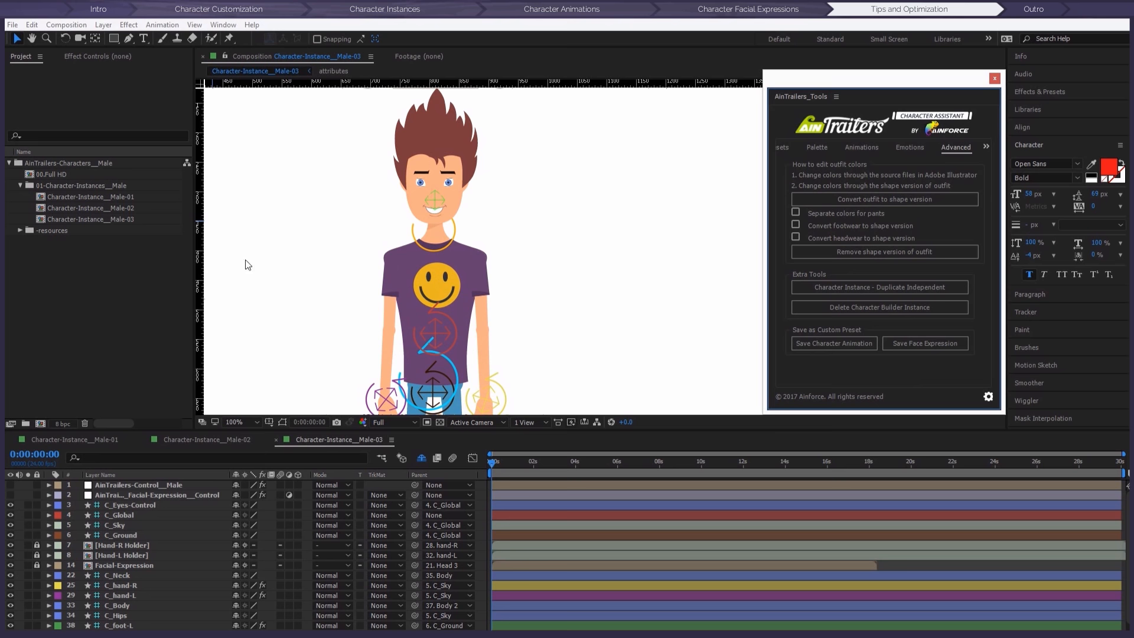
Step: Remove all unused footage from the project
left_click(12, 24)
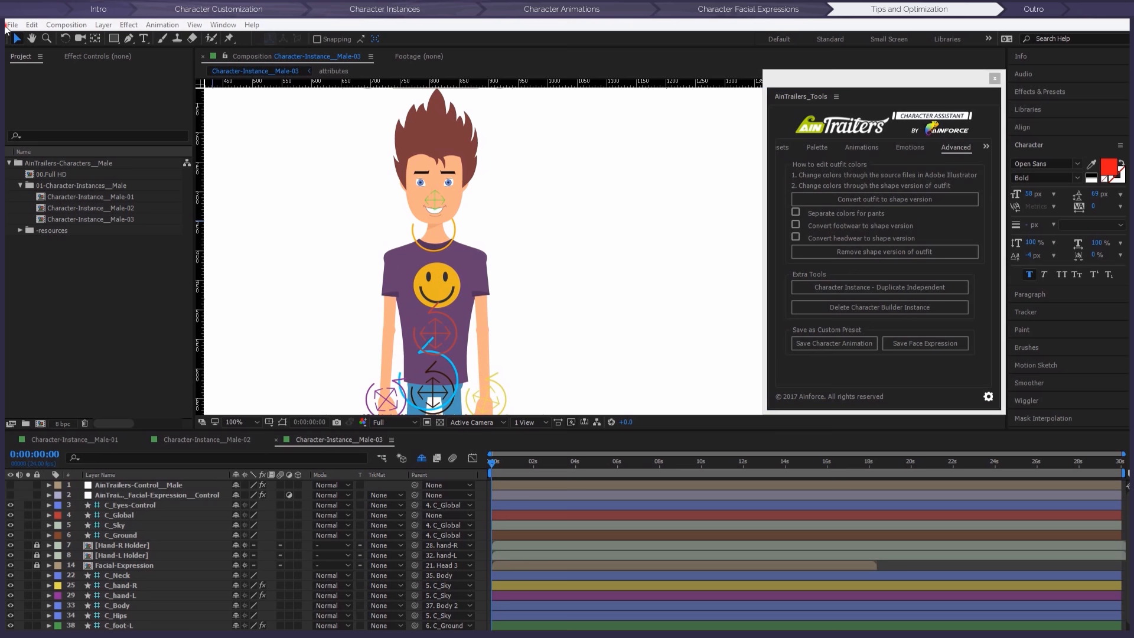
mouse_move(97, 341)
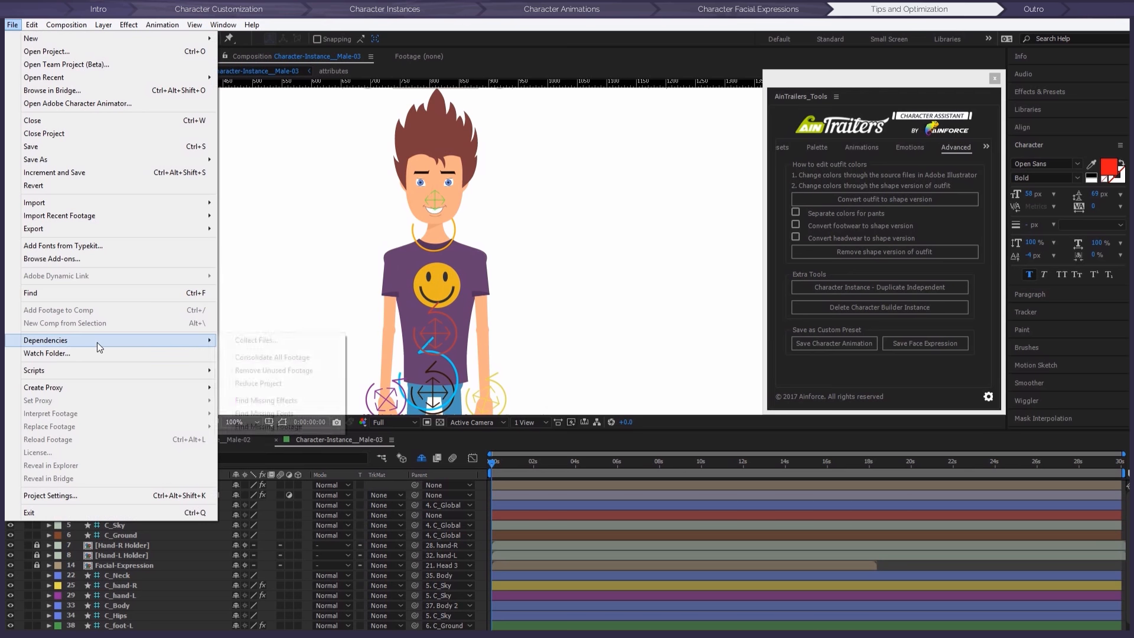
left_click(277, 371)
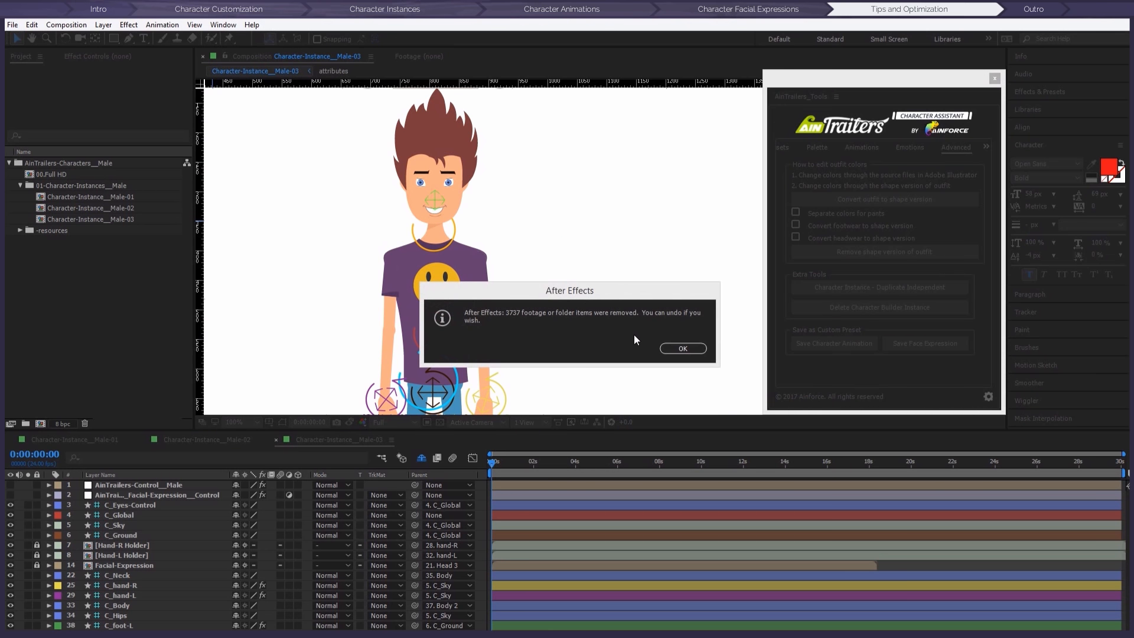
left_click(683, 349)
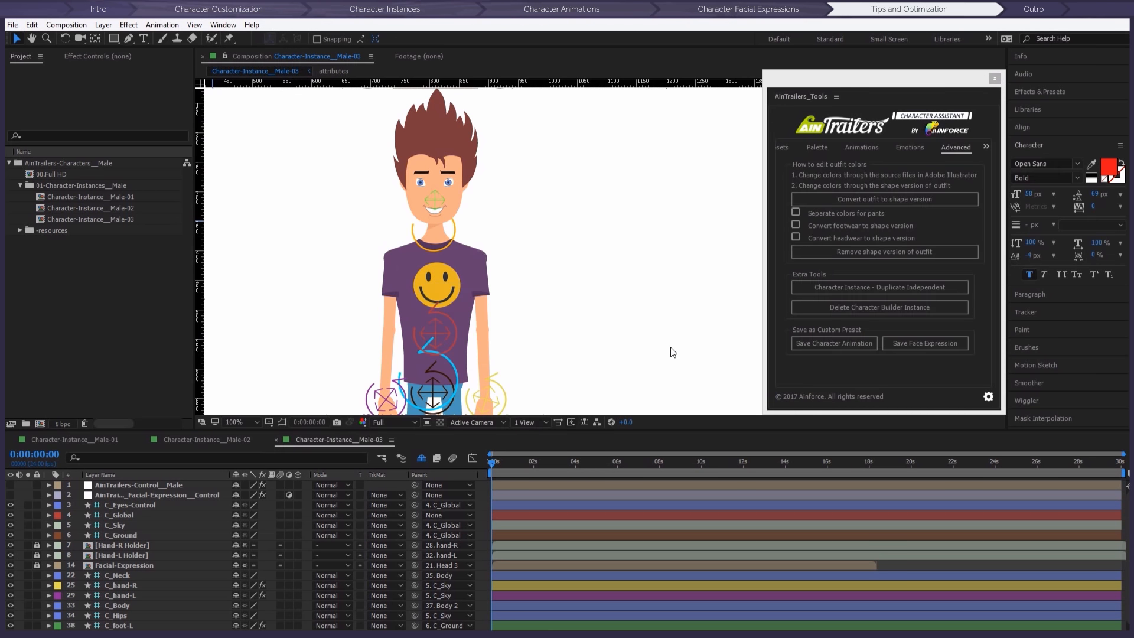
Step: Save a copy of the project as 01-Characters__Male copy.aep in the 01-Characters folder
left_click(19, 25)
mouse_move(41, 157)
left_click(254, 171)
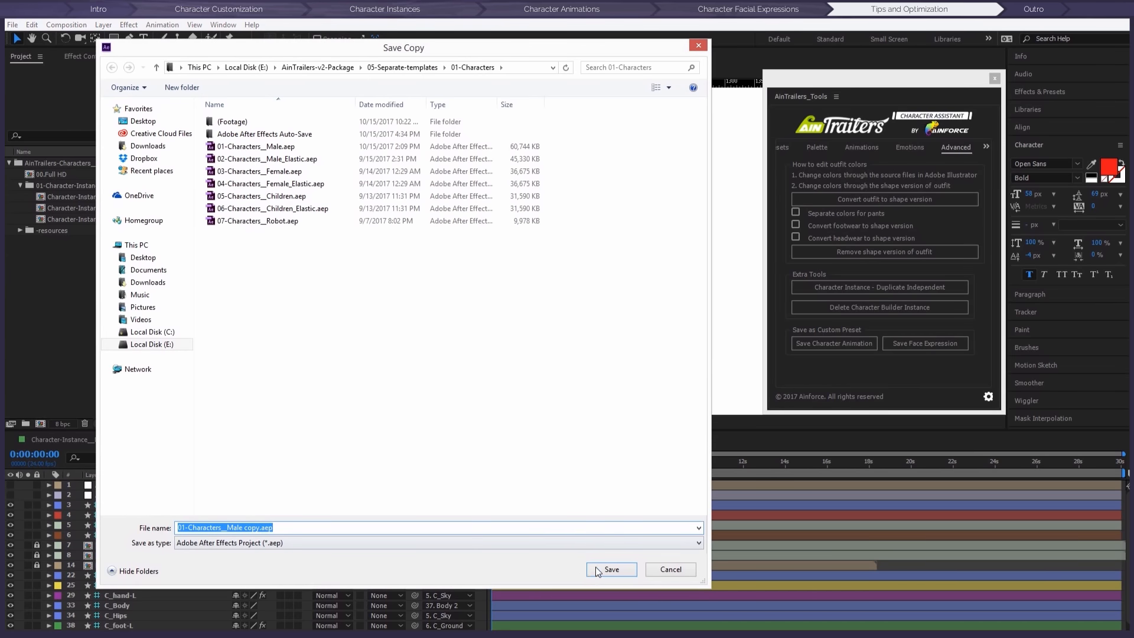
left_click(615, 572)
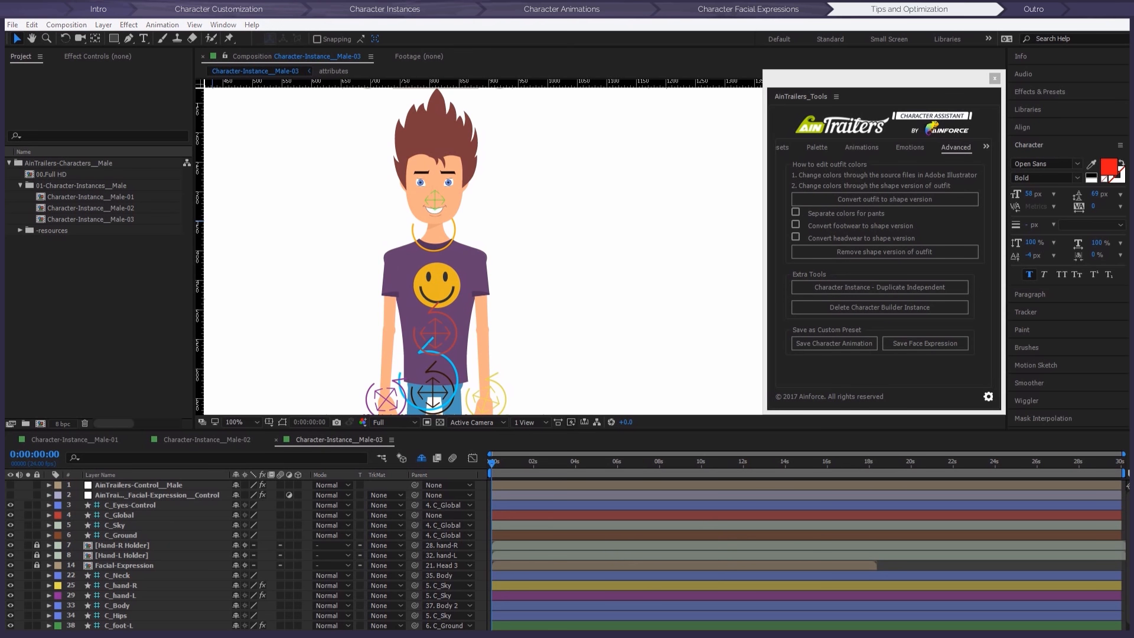
Step: Switch to File Explorer and compare the file sizes of 01-Characters__Male.aep and 01-Characters__Male copy.aep
left_click_drag(0, 119, 448, 129)
left_click(211, 231)
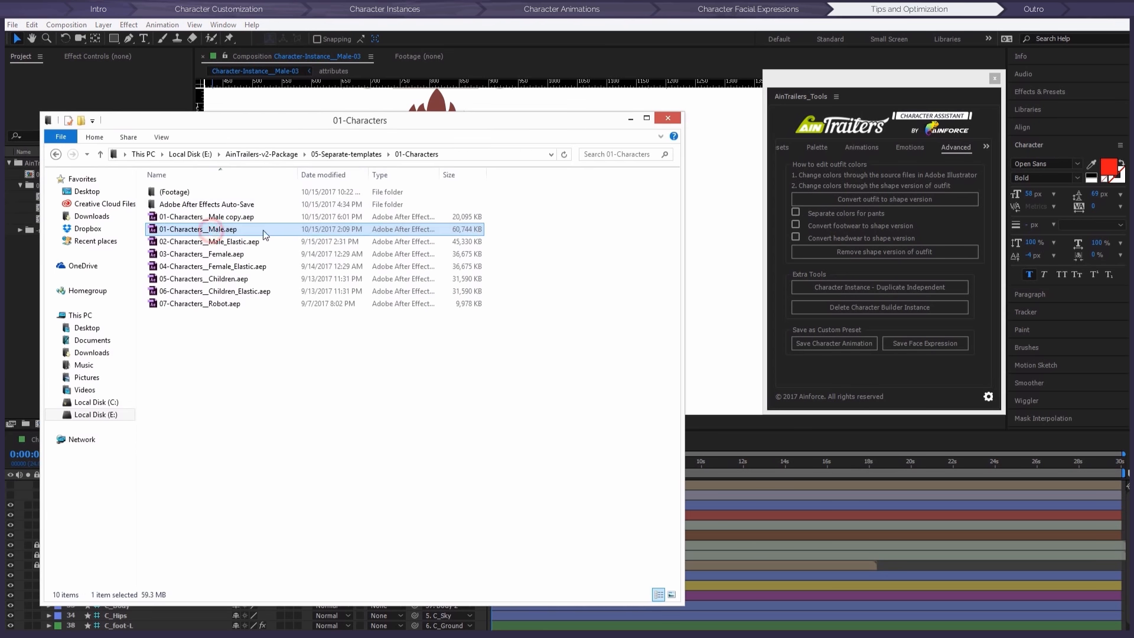
left_click(449, 217)
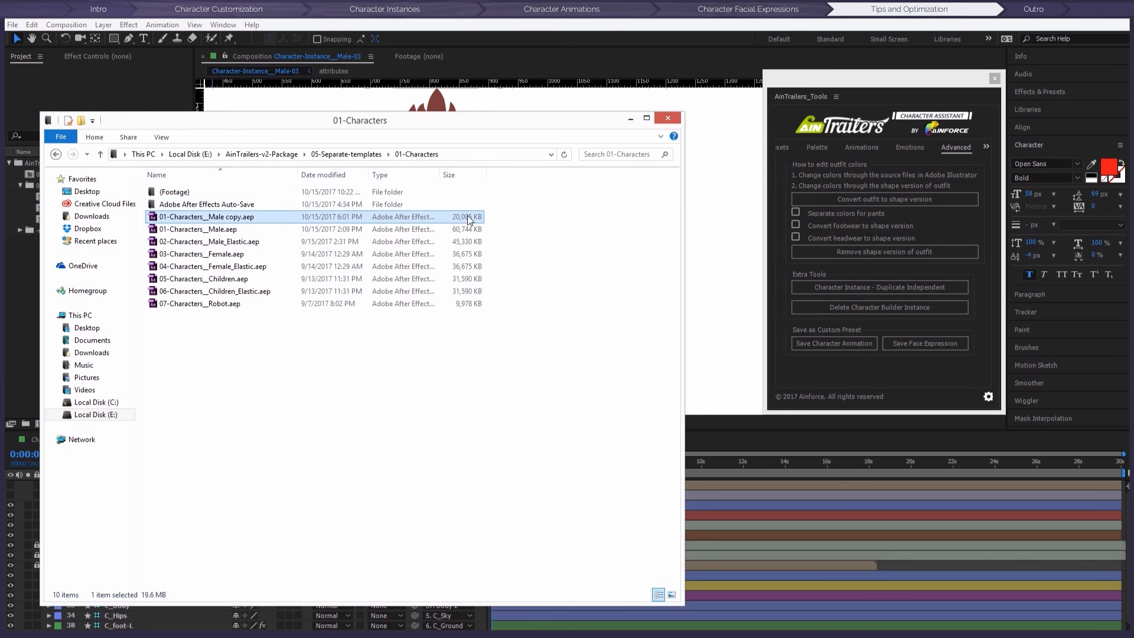
left_click_drag(504, 121, 0, 127)
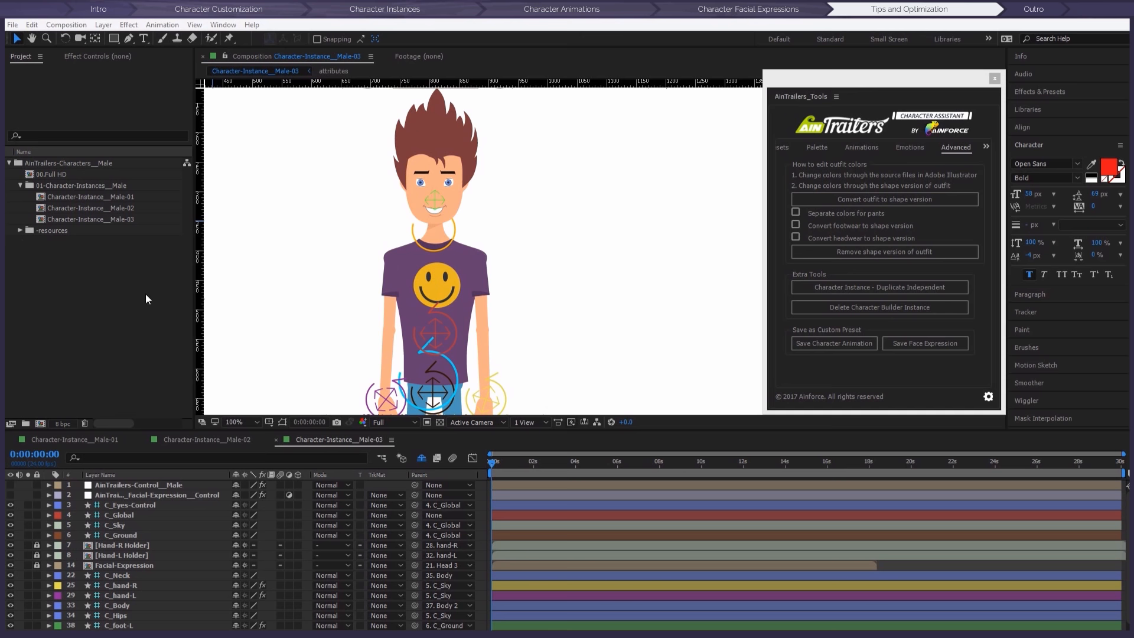
Step: Open the 00.Full HD composition and add Character-Instance__Male-03 to it as a layer
double_click(58, 175)
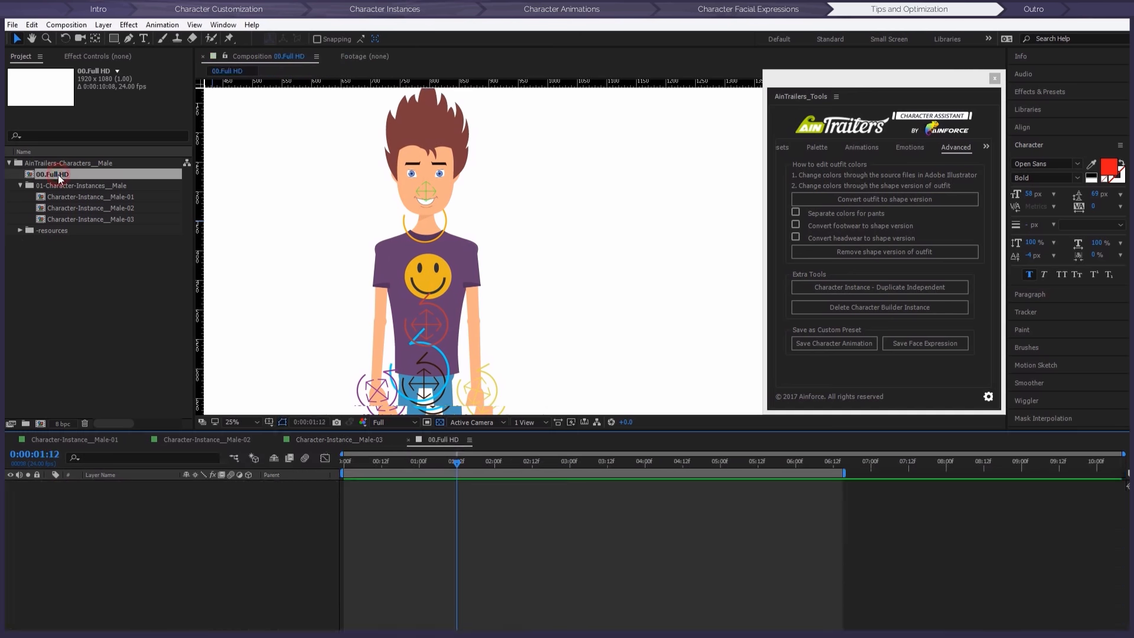
left_click_drag(566, 233, 434, 236)
left_click_drag(90, 218, 236, 534)
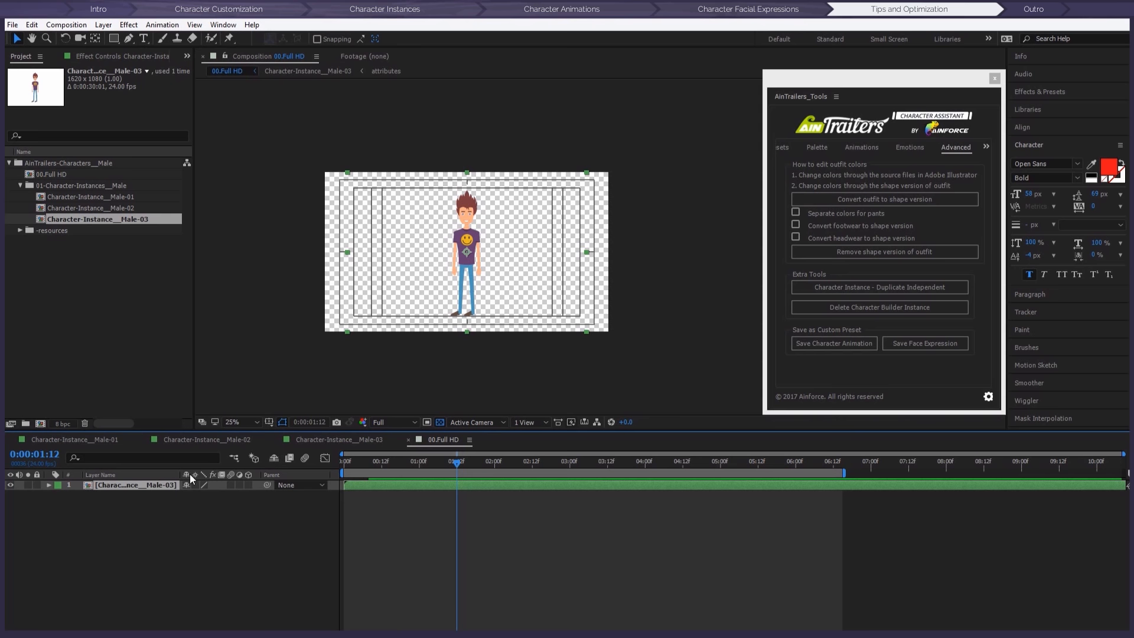
Step: Scale the Character-Instance__Male-03 layer to 550% and move it down so the face fills the frame
key("s")
left_click_drag(200, 496, 465, 497)
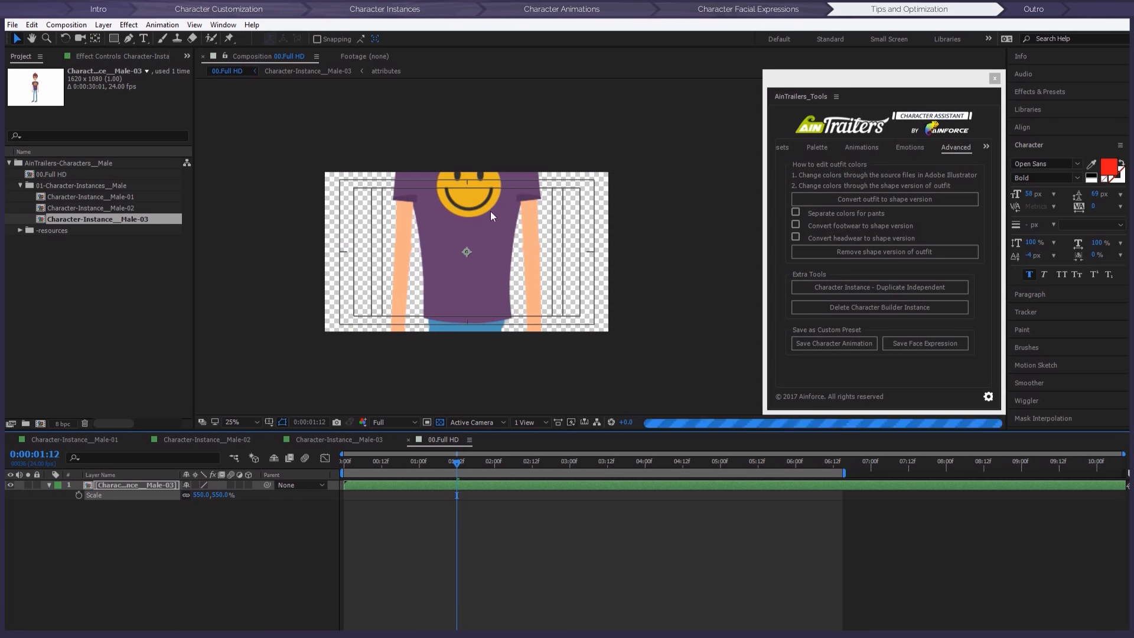
left_click_drag(490, 211, 492, 422)
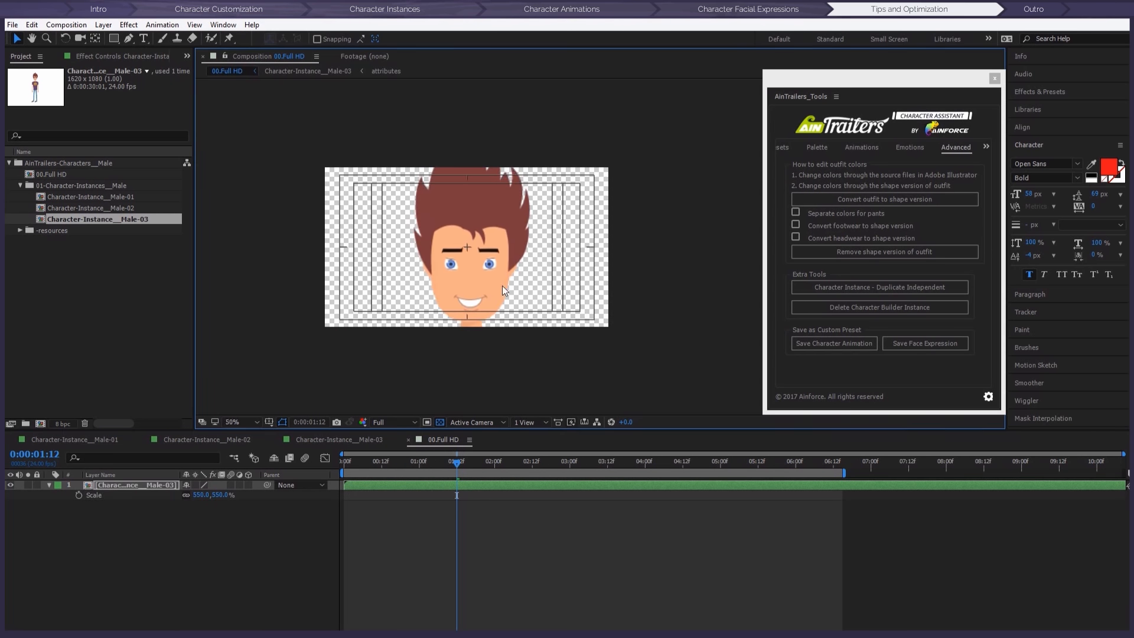
scroll(502, 285, "up", 2)
left_click_drag(448, 289, 544, 271)
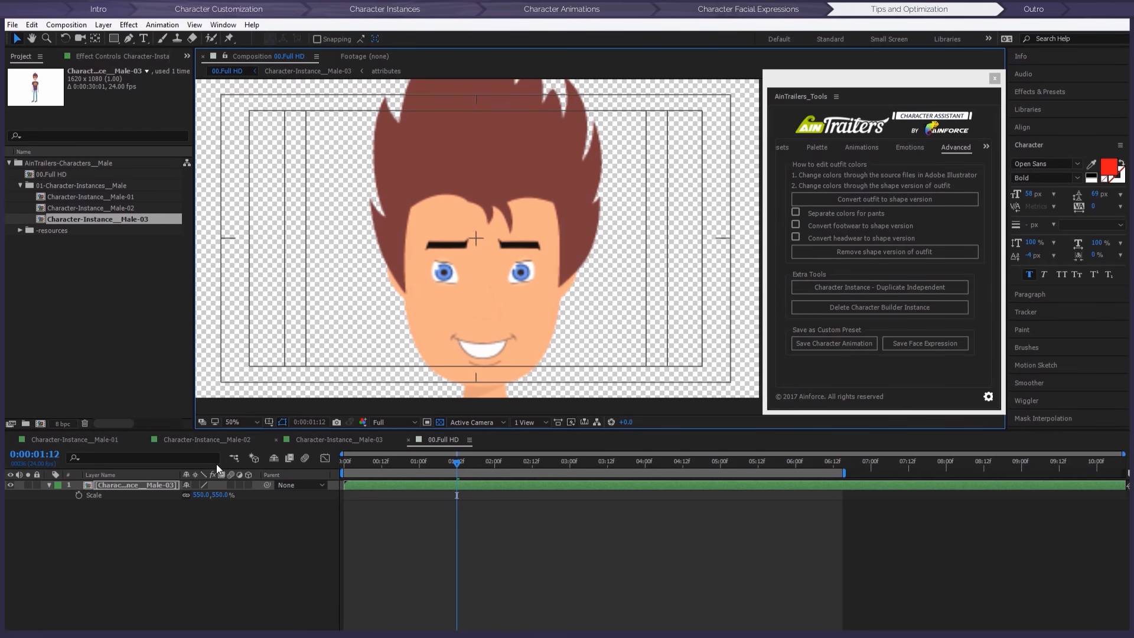
Step: Enable Collapse Transformations on the Character-Instance__Male-03 layer and toggle it off and on to compare edge sharpness
left_click(196, 486)
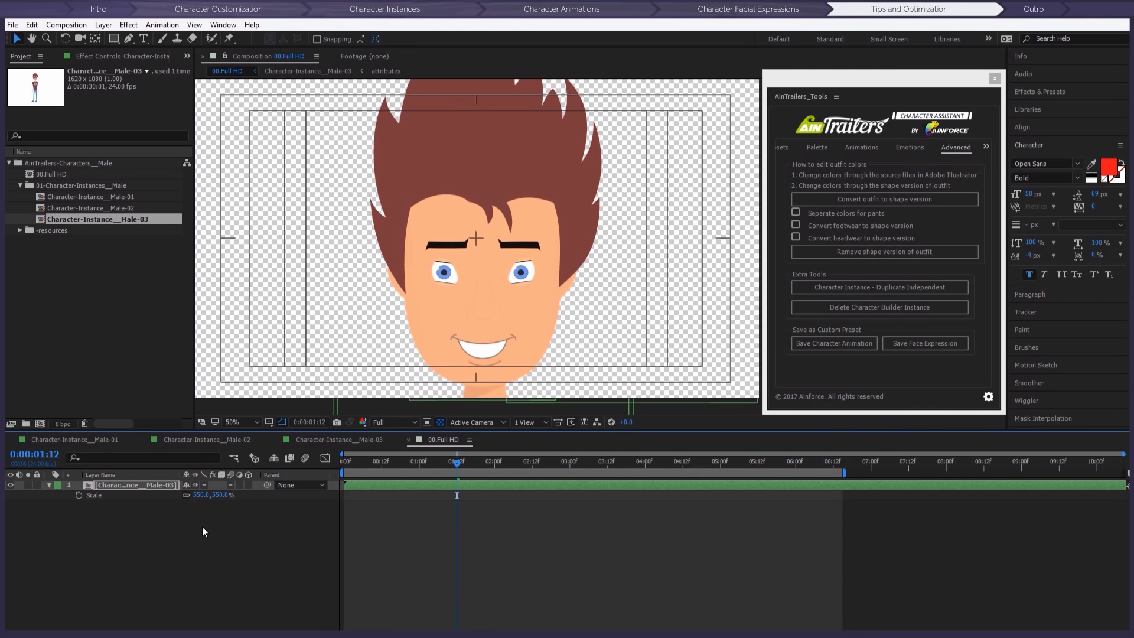
left_click(486, 361)
left_click(480, 201)
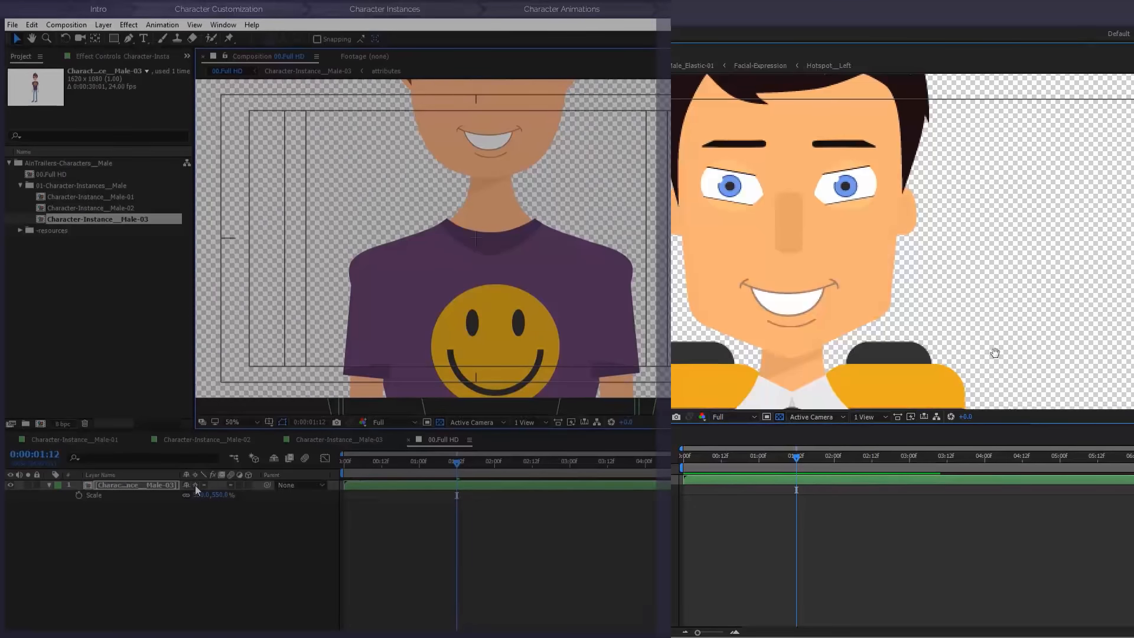
left_click(195, 484)
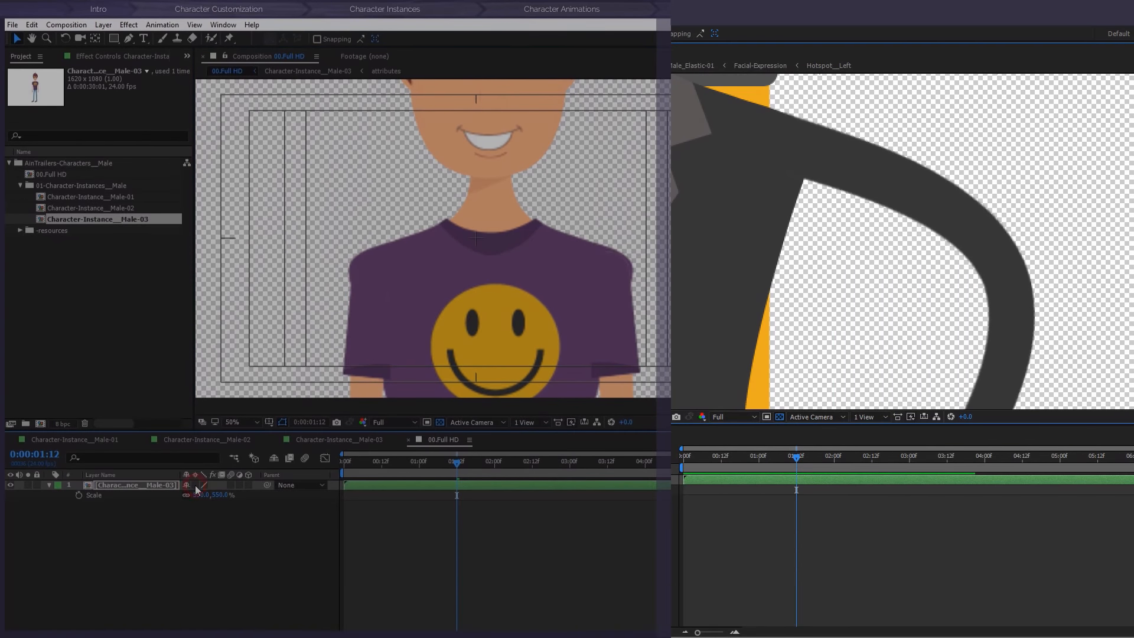
left_click(195, 485)
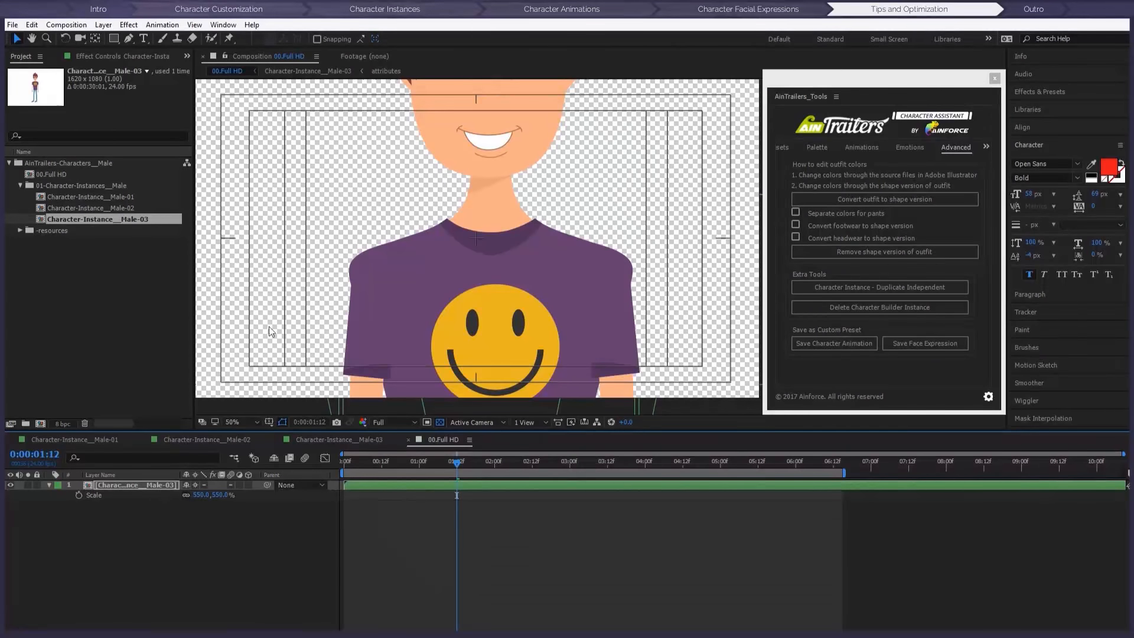
Step: Open the Character-Instance__Male-03 composition and scrub through its custom animation, ending at 0:00:04:07
left_click(130, 488)
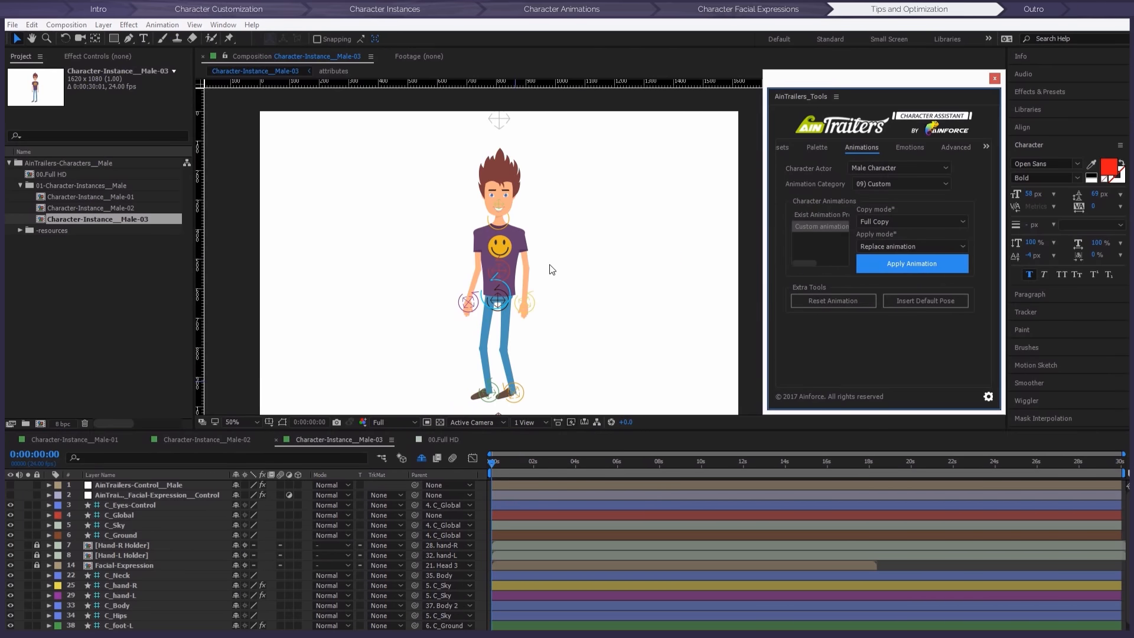
scroll(551, 270, "up", 1)
left_click_drag(607, 275, 715, 318)
left_click_drag(492, 464, 653, 458)
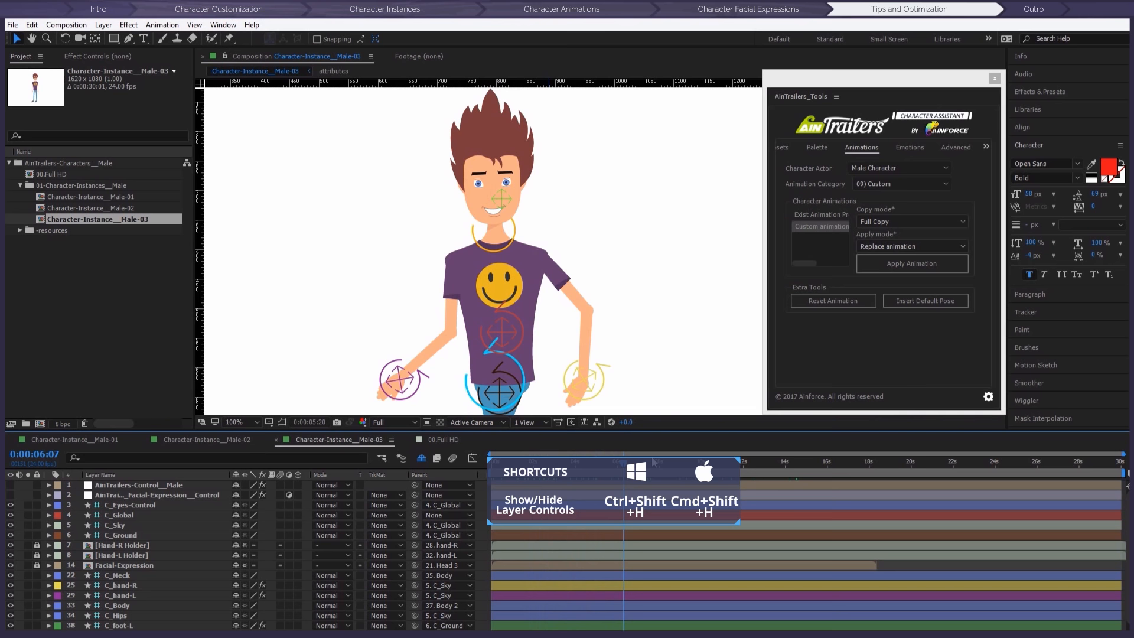
left_click_drag(651, 456, 582, 450)
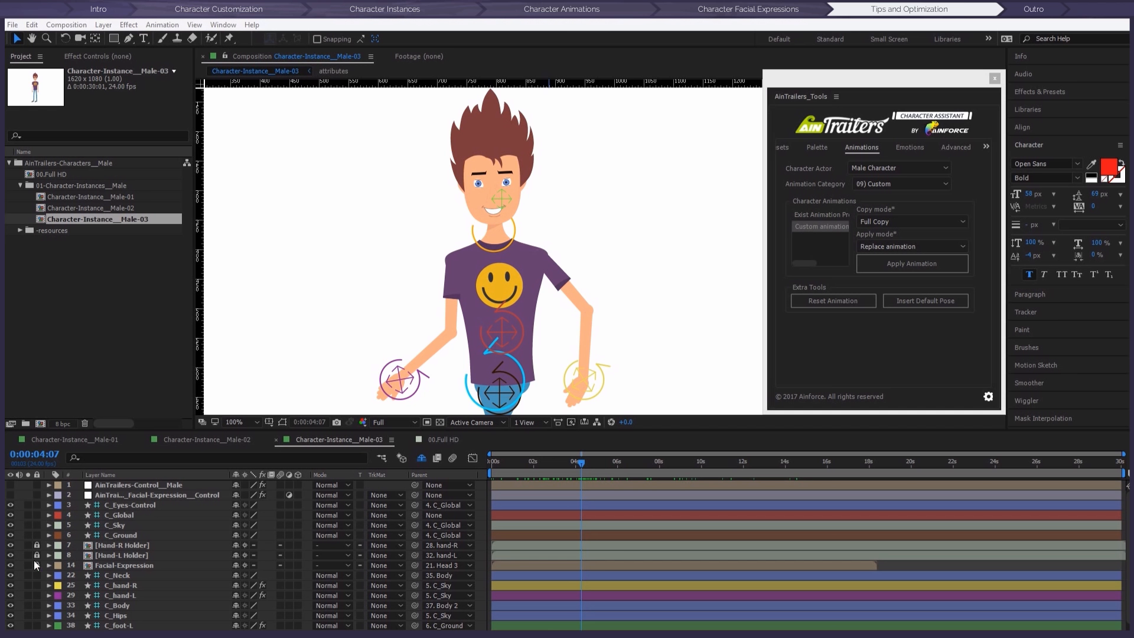
Step: Compare timeline scrubbing in Character-Instance__Male-03 with the Facial-Expression layer hidden and shown, ending at 0:00:04:22
left_click(10, 566)
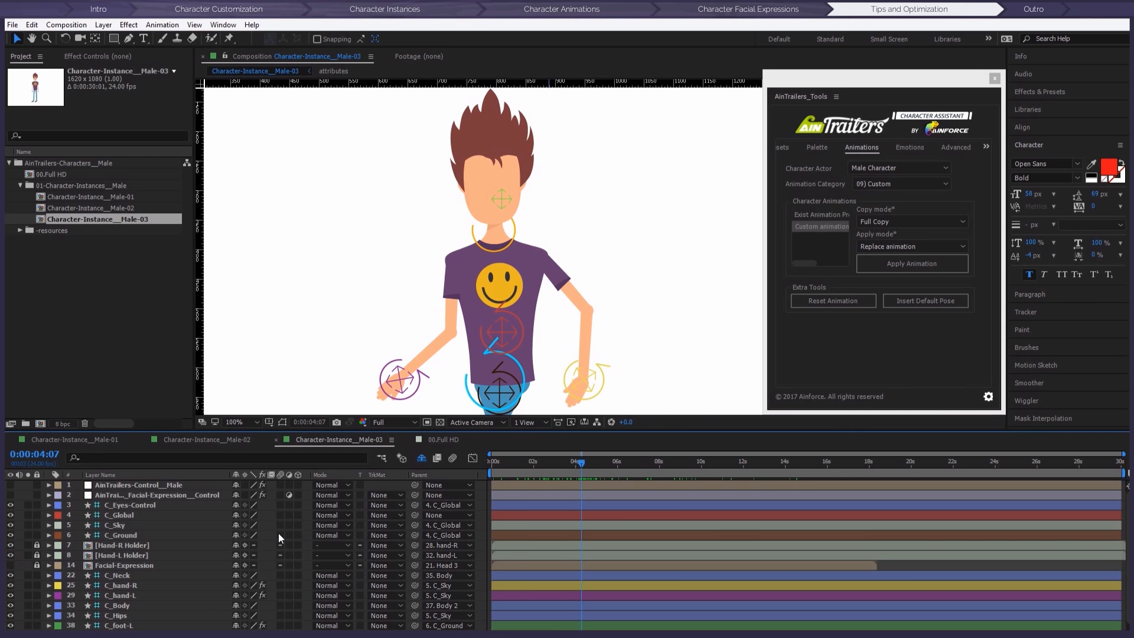
left_click_drag(581, 468, 501, 459)
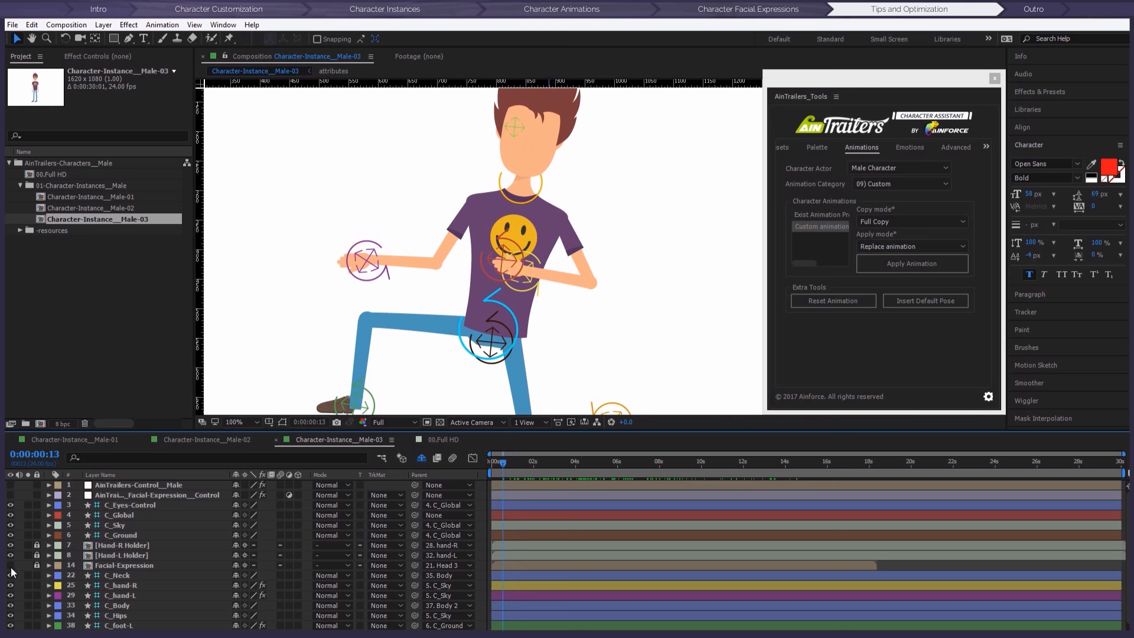
key("space")
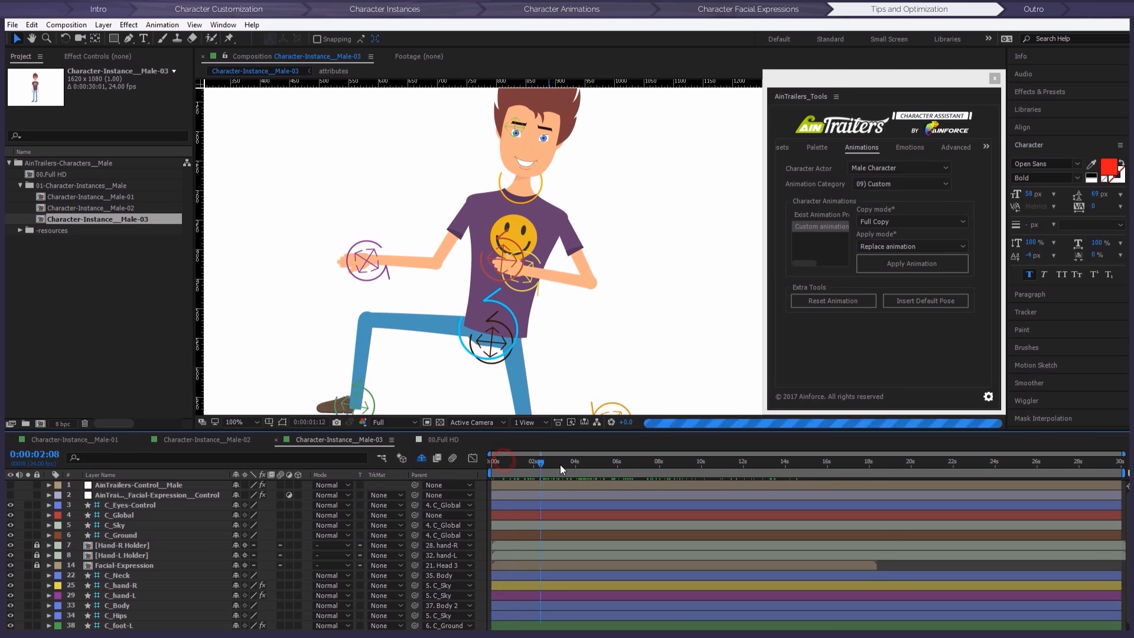
left_click_drag(561, 465, 594, 455)
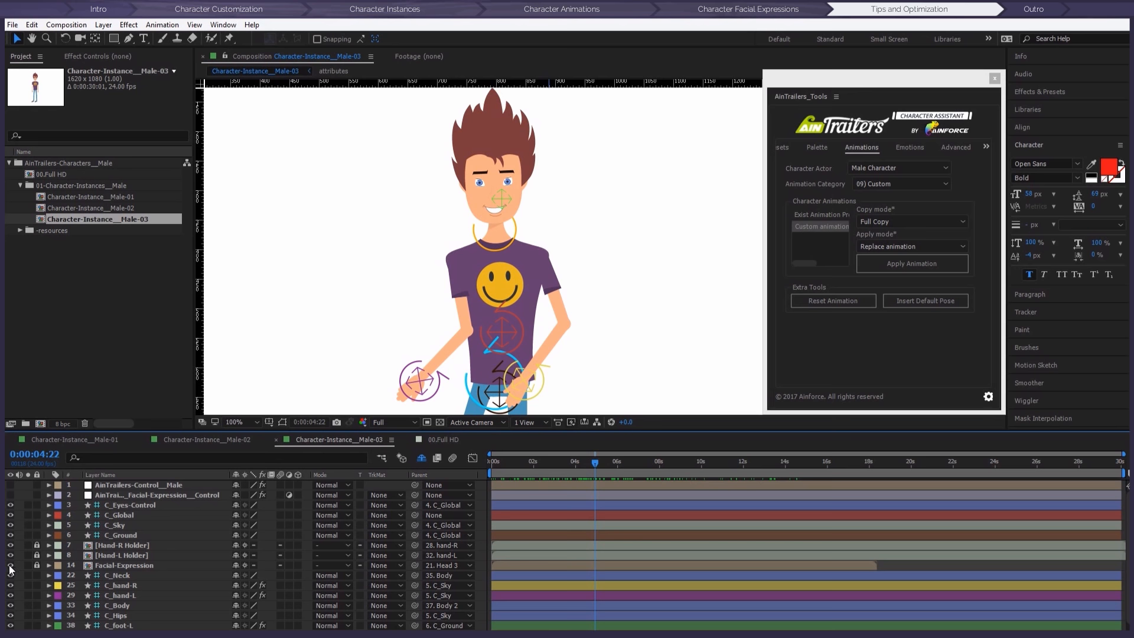
Step: Open the 00.Full HD composition, add Character-Instance__Male-03 as a layer and place the character in the right part of the frame
double_click(74, 175)
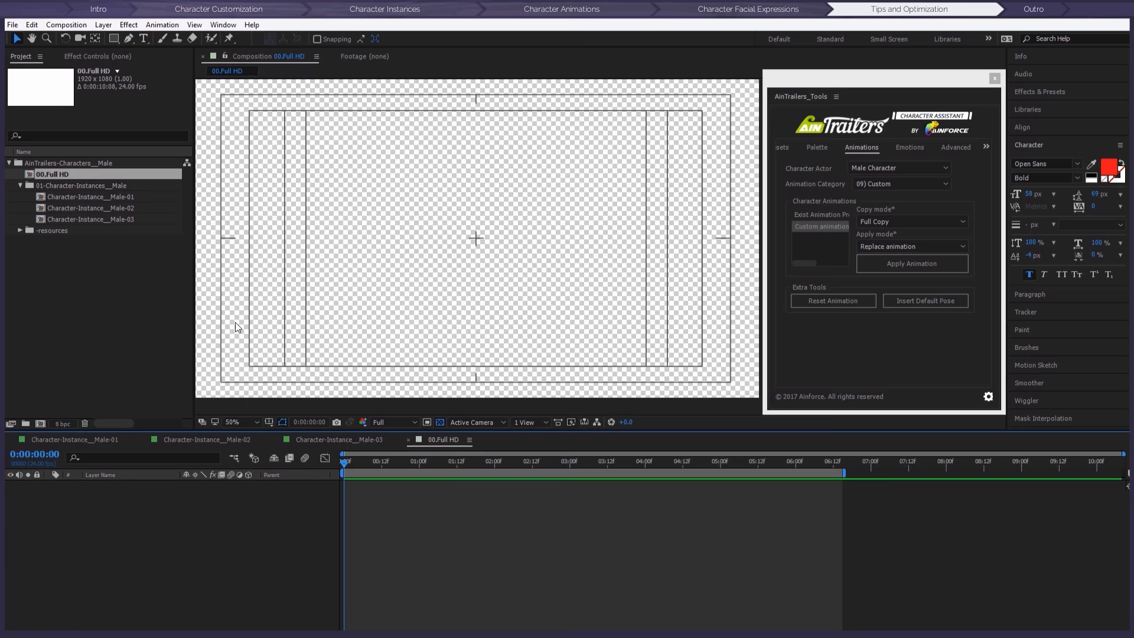
key("comma")
left_click_drag(103, 218, 435, 258)
left_click_drag(521, 258, 607, 256)
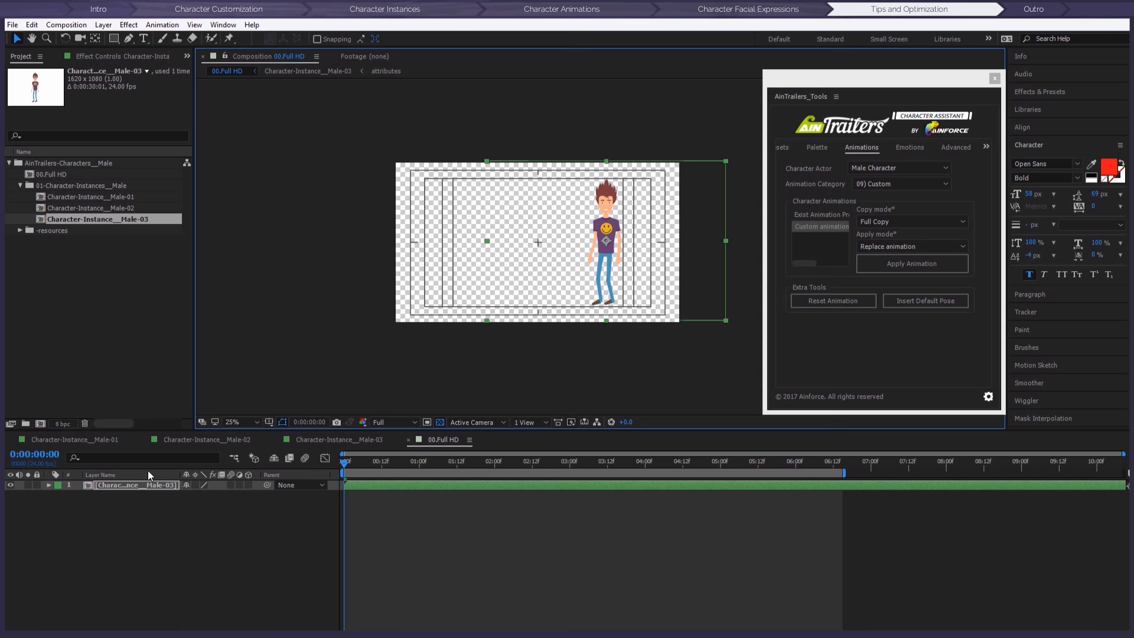
Step: Hide the Facial-Expression layer inside Character-Instance__Male-03, then move the character slightly in 00.Full HD to test the preview speed
double_click(140, 485)
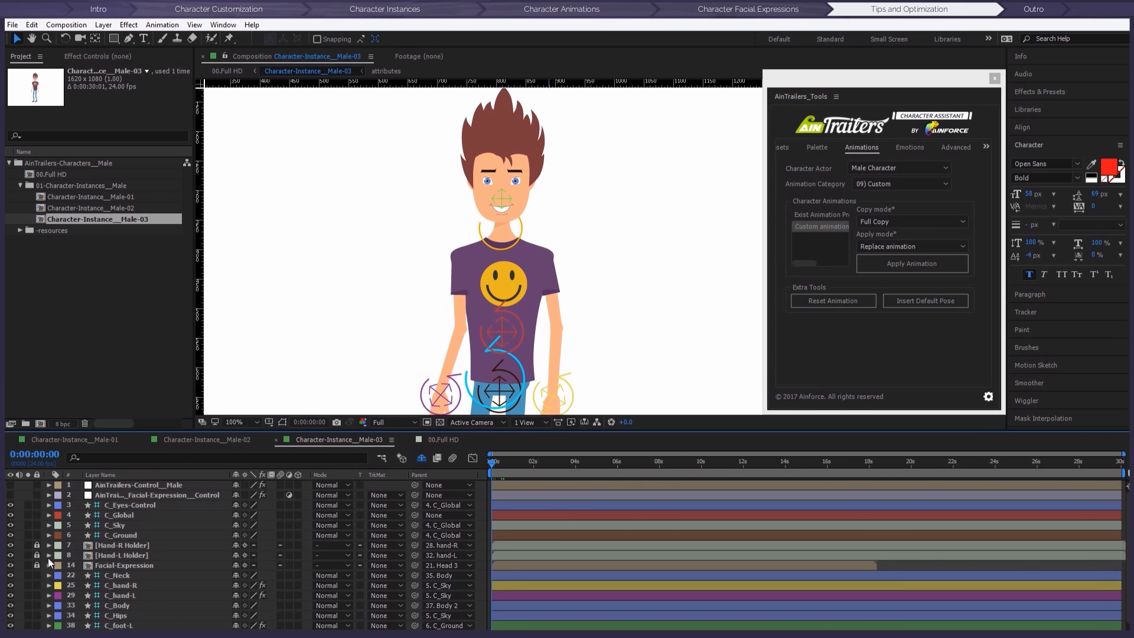
left_click(10, 566)
left_click(226, 71)
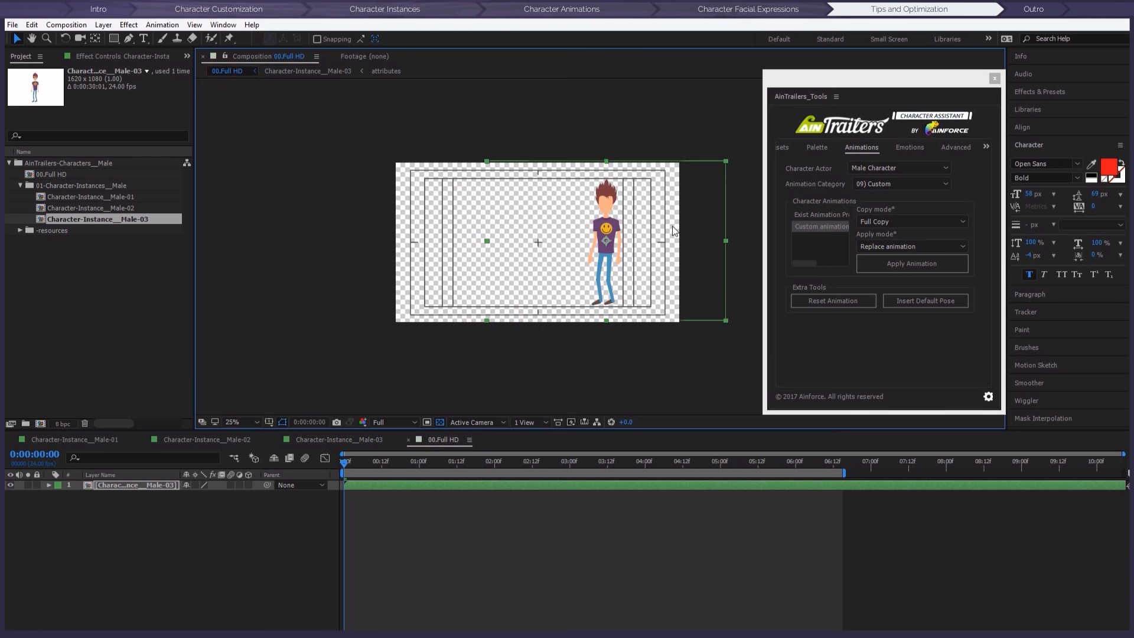
left_click_drag(556, 263, 603, 273)
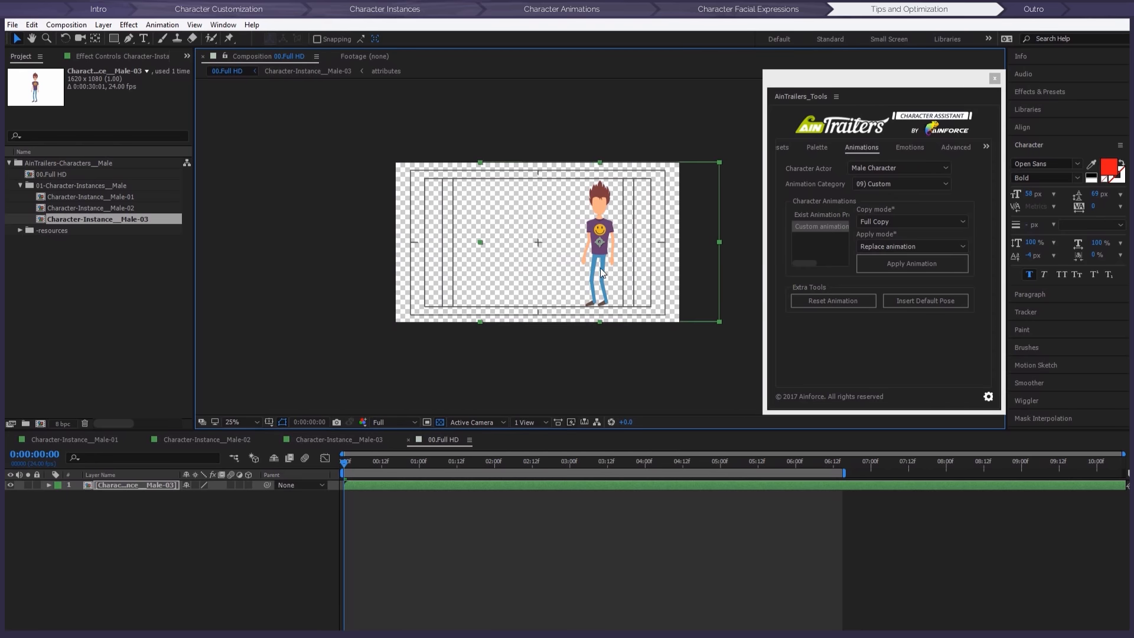
Step: Show the Facial-Expression layer in Character-Instance__Male-03 again and shift the character slightly in 00.Full HD
double_click(144, 488)
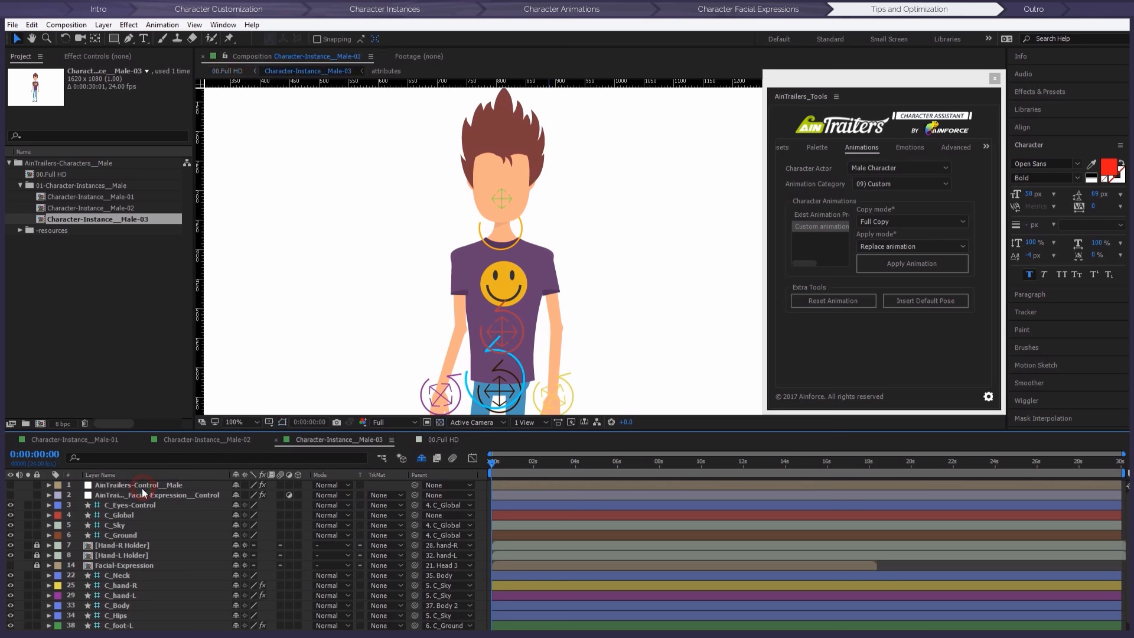
left_click(228, 72)
mouse_move(606, 282)
left_mouse_down()
mouse_move(463, 277)
mouse_move(615, 289)
left_mouse_up()
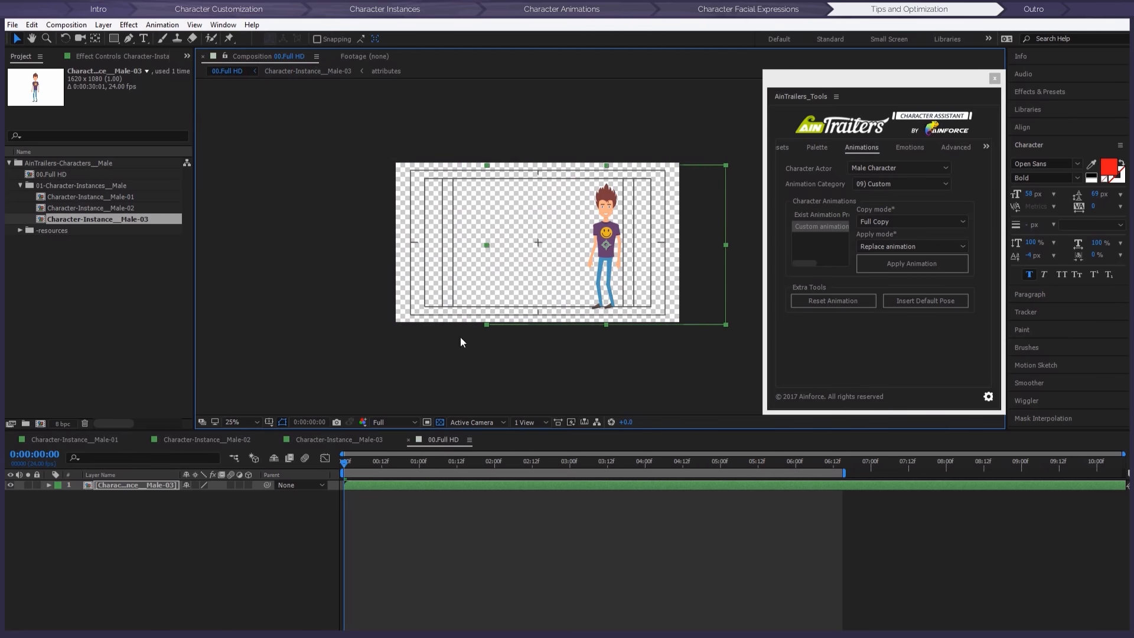
Step: Purge All Memory, then move the Character-Instance__Male-03 layer to just left of the frame's center in 00.Full HD
left_click(31, 25)
mouse_move(66, 276)
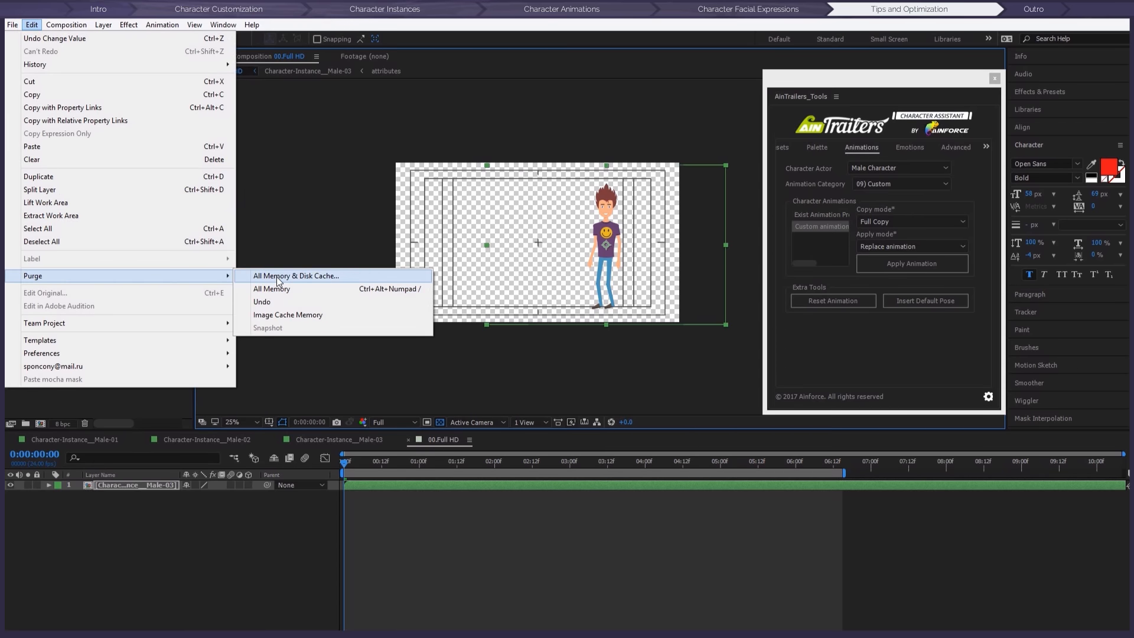
left_click(280, 289)
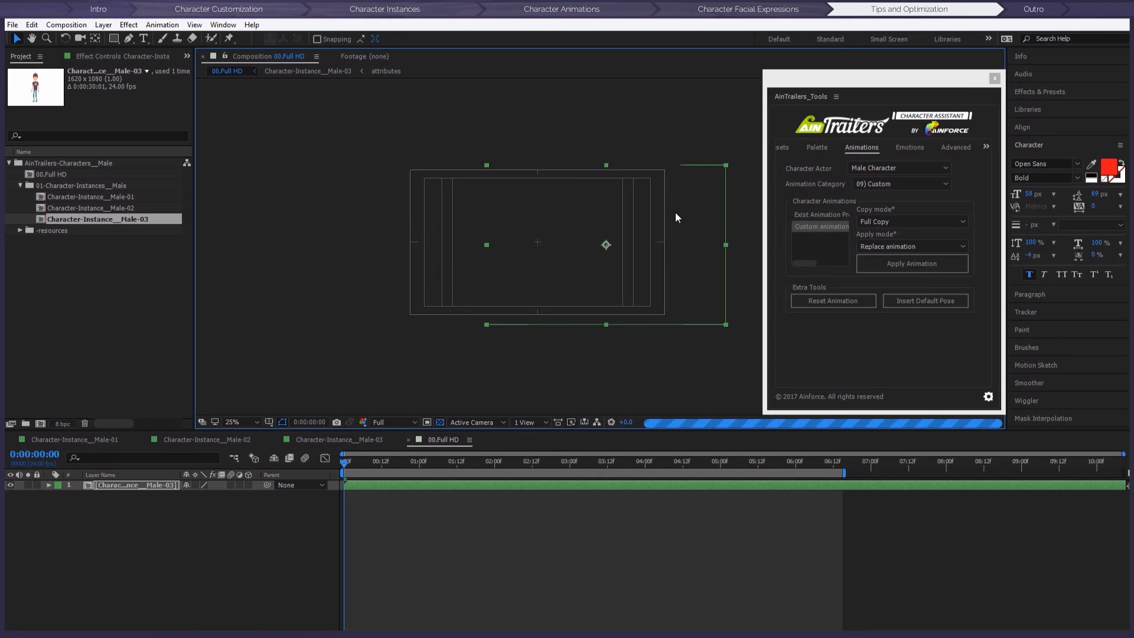
left_click_drag(614, 272, 513, 271)
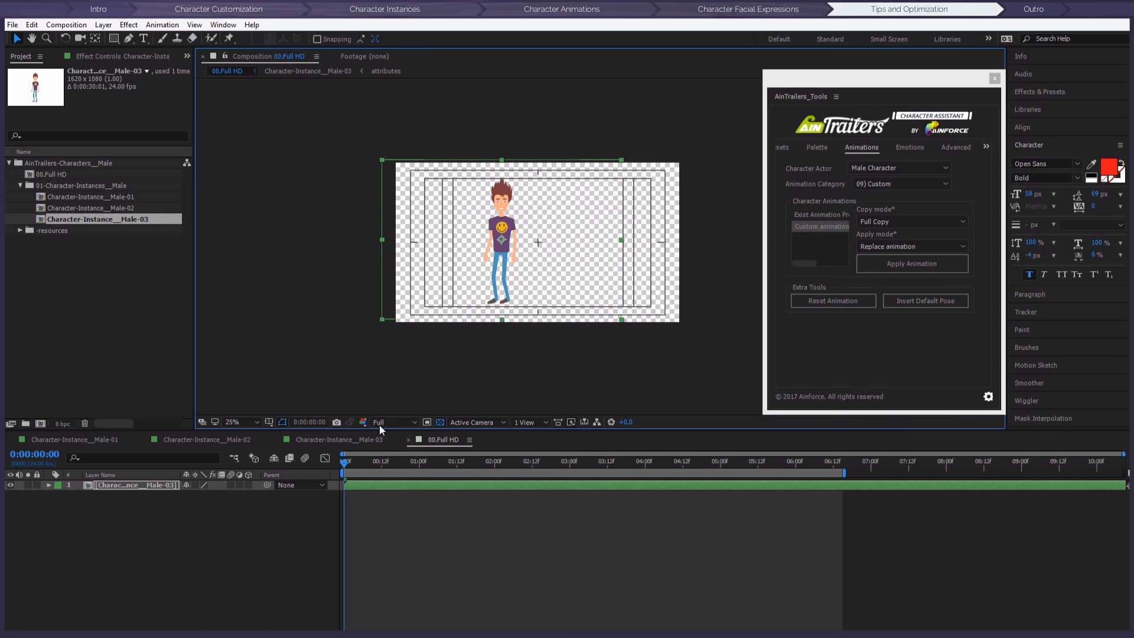